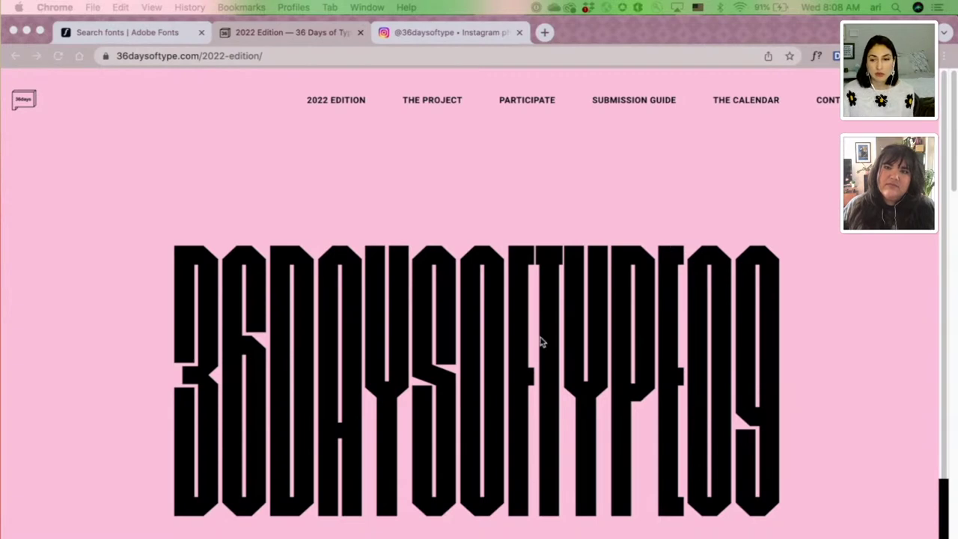
Step: Scroll through the 36daysoftype Instagram profile grid of letter C posts
{"action": "left_click", "coordinate": [444, 32]}
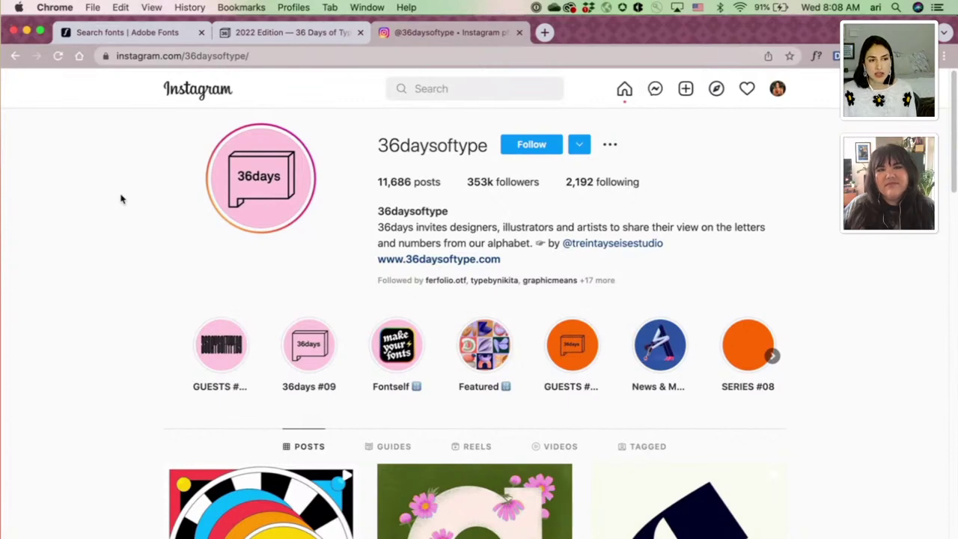
{"action": "scroll", "coordinate": [122, 198], "scroll_direction": "down", "scroll_amount": 1}
{"action": "scroll", "coordinate": [121, 198], "scroll_direction": "down", "scroll_amount": 1}
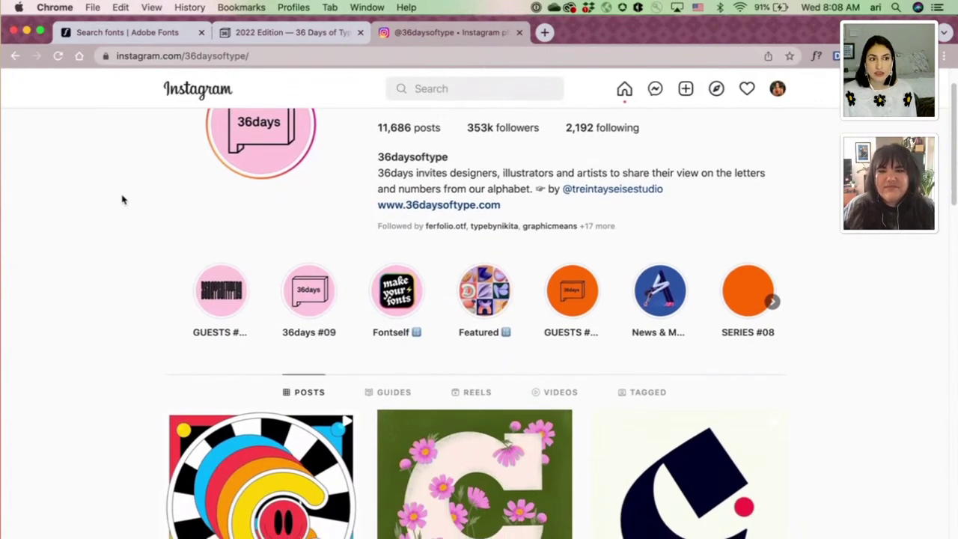
{"action": "scroll", "coordinate": [124, 199], "scroll_direction": "down", "scroll_amount": 5}
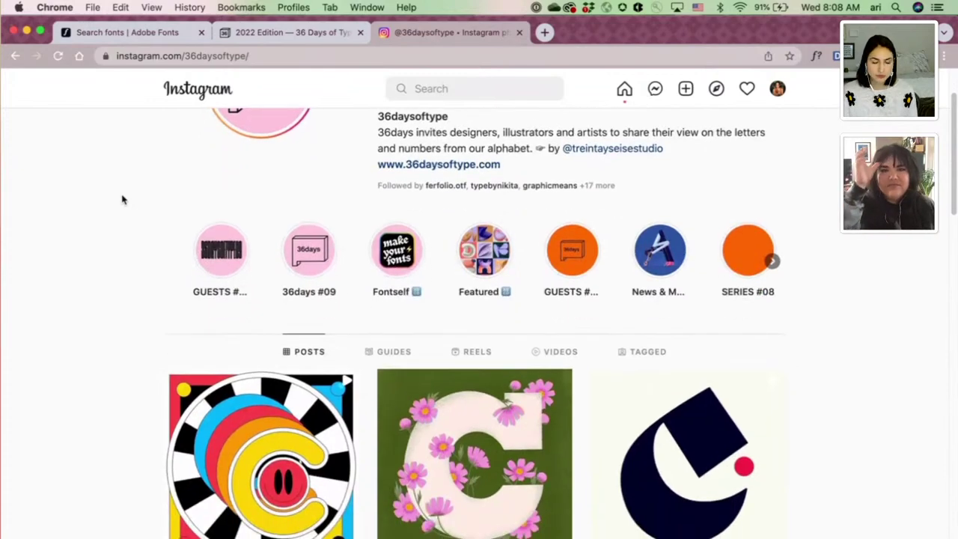
{"action": "scroll", "coordinate": [123, 198], "scroll_direction": "down", "scroll_amount": 5}
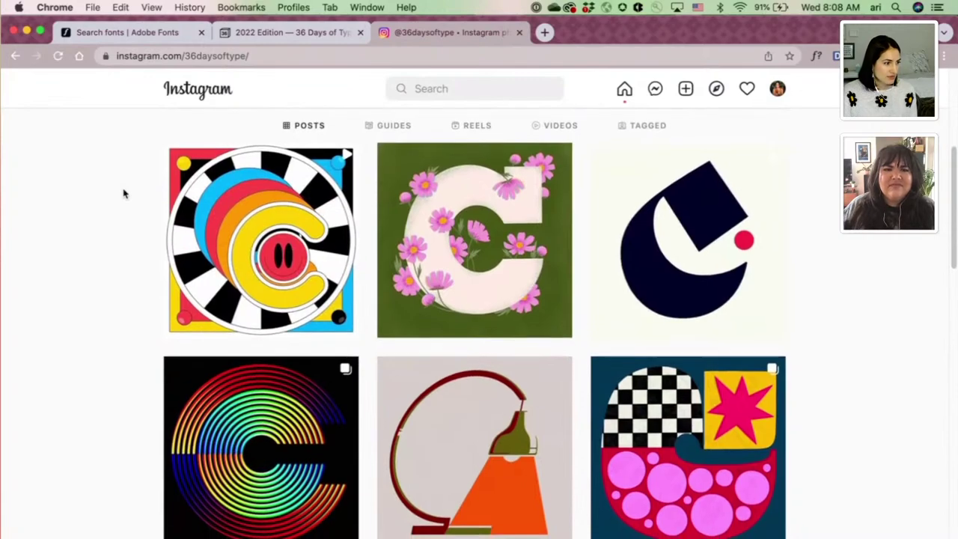
{"action": "scroll", "coordinate": [124, 194], "scroll_direction": "down", "scroll_amount": 4}
{"action": "scroll", "coordinate": [124, 194], "scroll_direction": "up", "scroll_amount": 3}
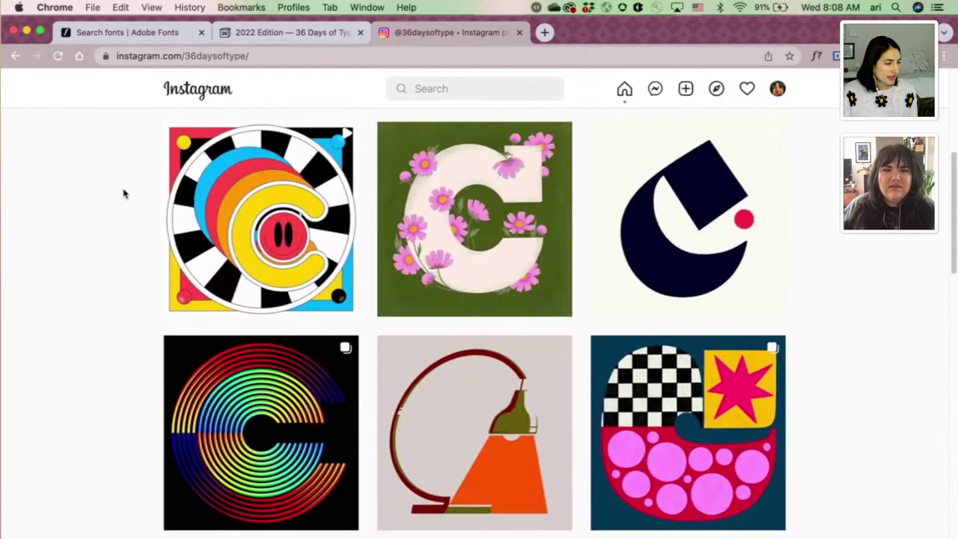
Step: View the rainbow and flower-covered letter C posts, then return to Adobe Fonts
{"action": "left_click", "coordinate": [271, 232]}
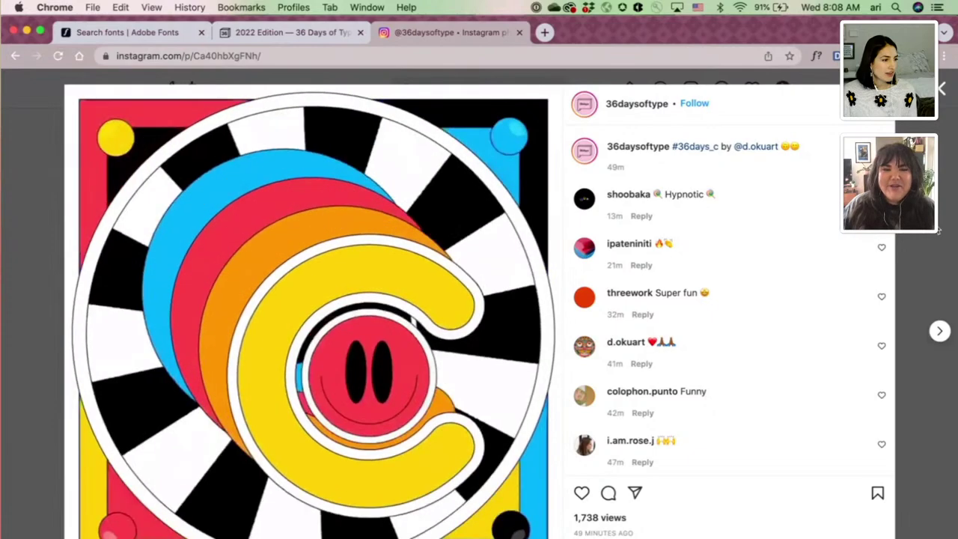
{"action": "left_click", "coordinate": [937, 230]}
{"action": "left_click", "coordinate": [457, 195]}
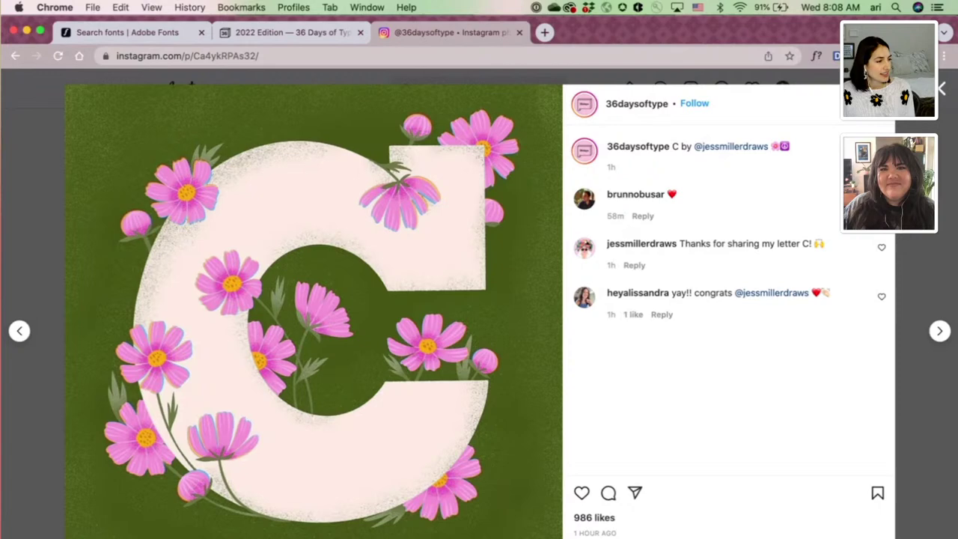
{"action": "left_click", "coordinate": [942, 87]}
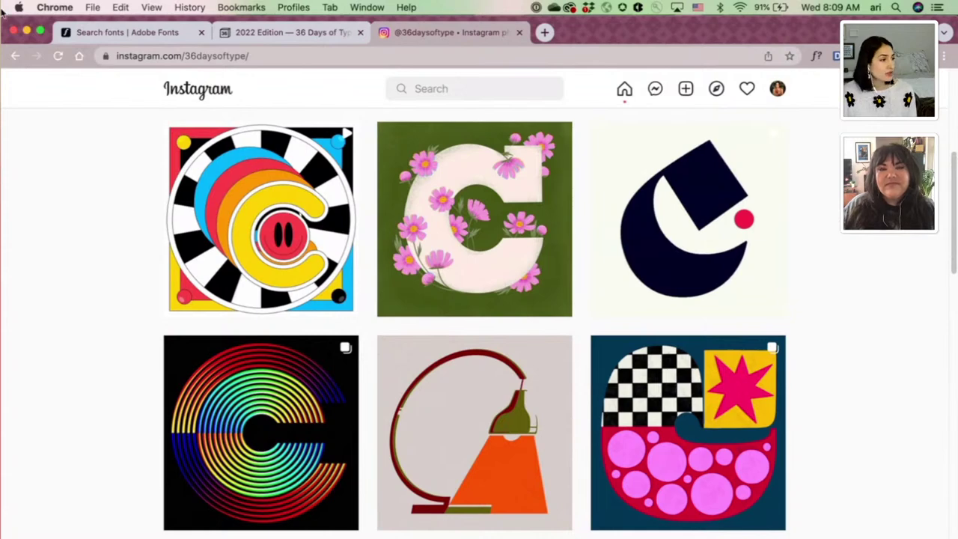
{"action": "left_click", "coordinate": [80, 35]}
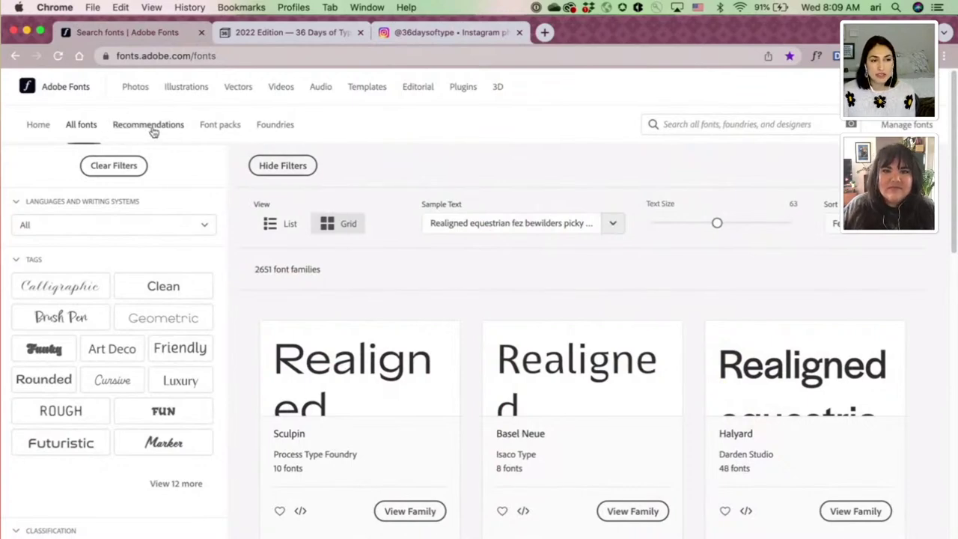
Step: Open the Adobe Fonts Recommendations page, briefly checking the Living Oak Winery label artboards
{"action": "left_click", "coordinate": [150, 128]}
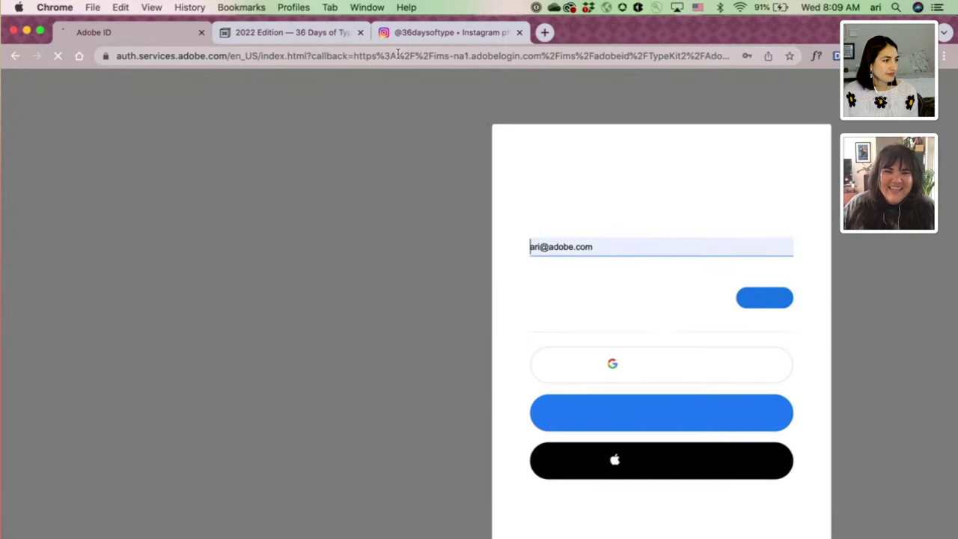
{"action": "key", "text": "ctrl+Left"}
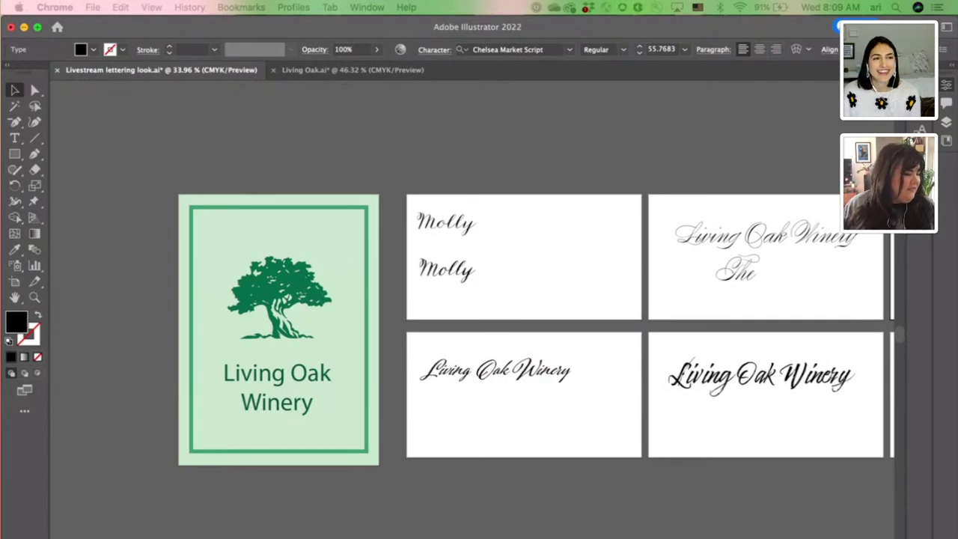
{"action": "key", "text": "ctrl+Right"}
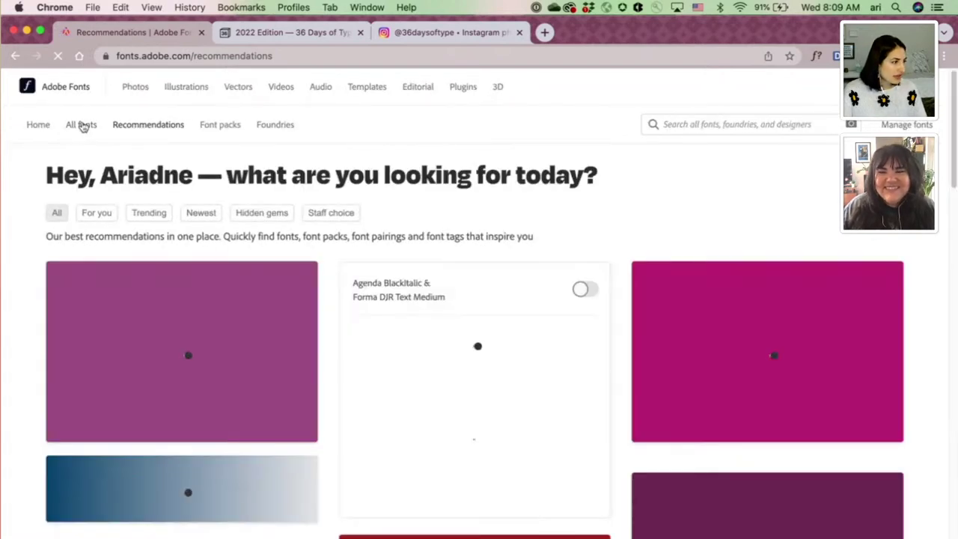
Step: Clear all font filters in the catalogue and go back to Recommendations
{"action": "left_click", "coordinate": [82, 125]}
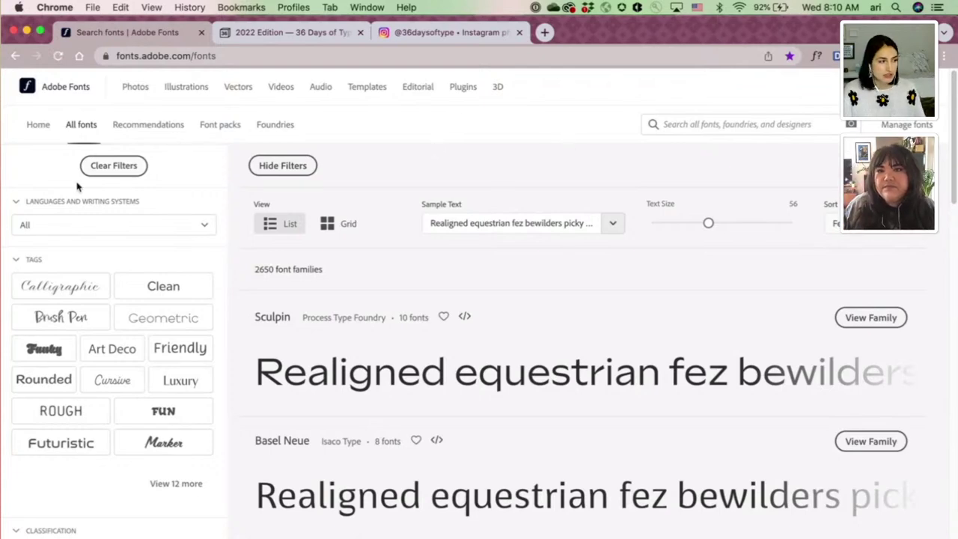
{"action": "left_click", "coordinate": [97, 161]}
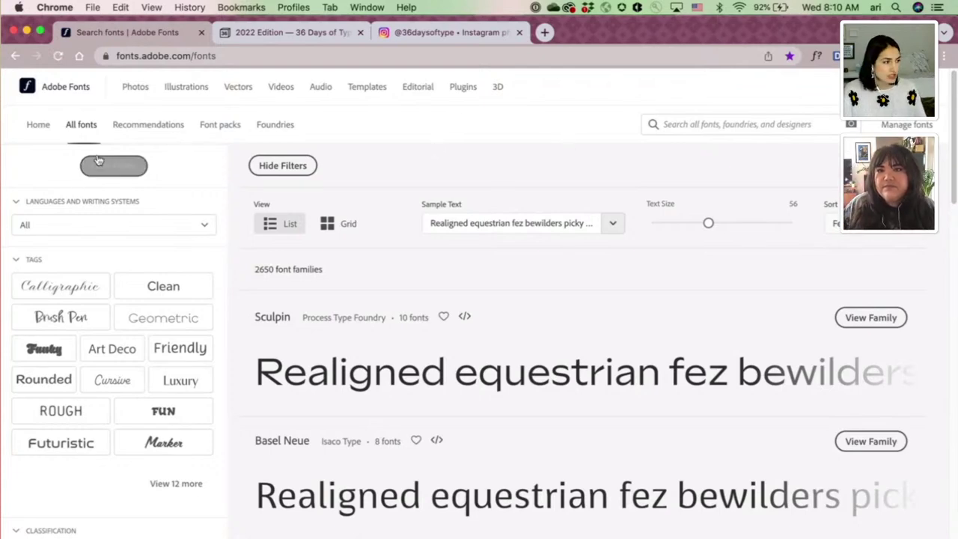
{"action": "left_click", "coordinate": [158, 129]}
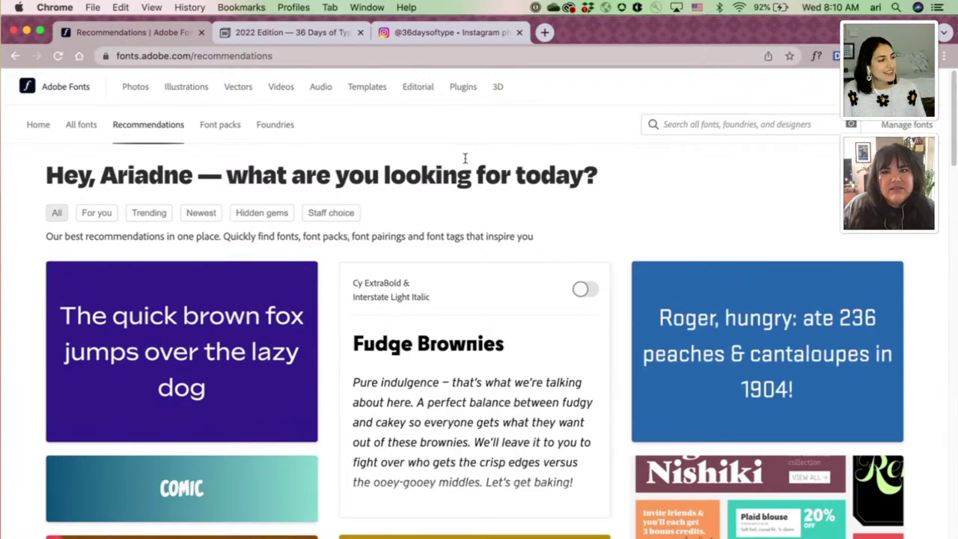
Step: Browse the Trending font recommendations
{"action": "scroll", "coordinate": [465, 158], "scroll_direction": "down", "scroll_amount": 1}
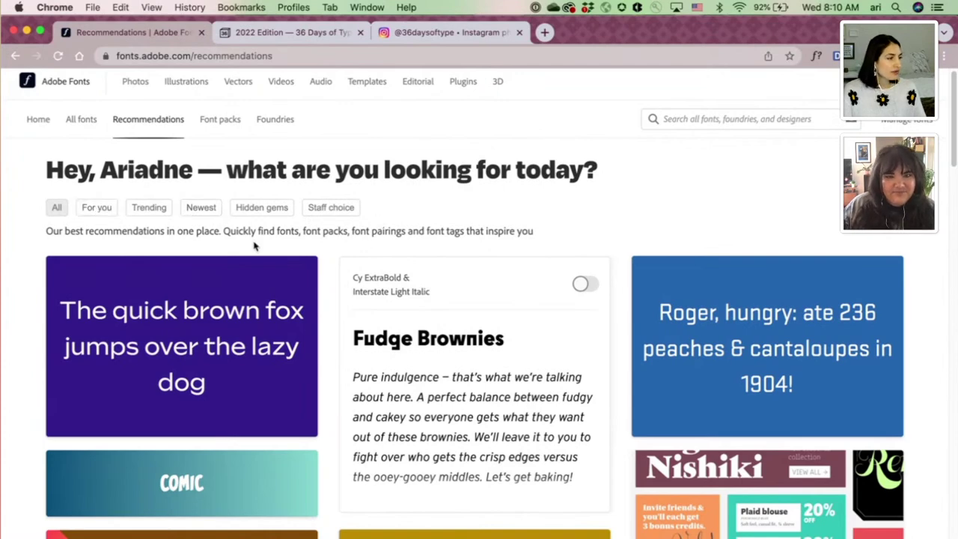
{"action": "left_click", "coordinate": [149, 208]}
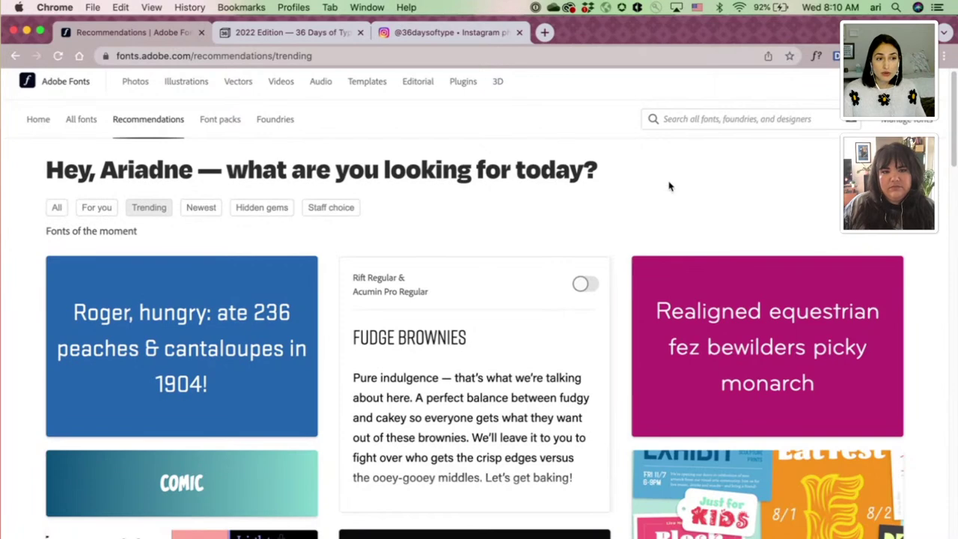
{"action": "scroll", "coordinate": [666, 187], "scroll_direction": "down", "scroll_amount": 3}
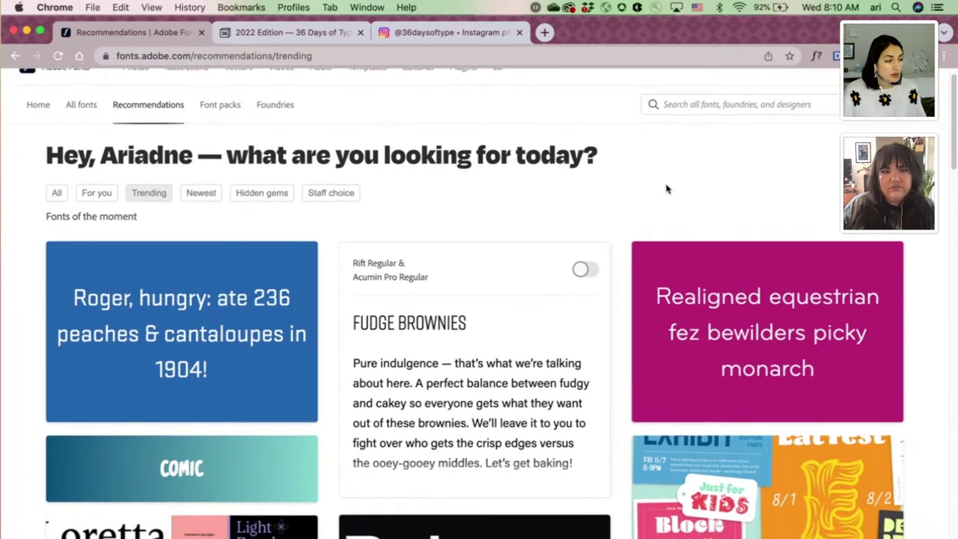
{"action": "scroll", "coordinate": [658, 186], "scroll_direction": "down", "scroll_amount": 2}
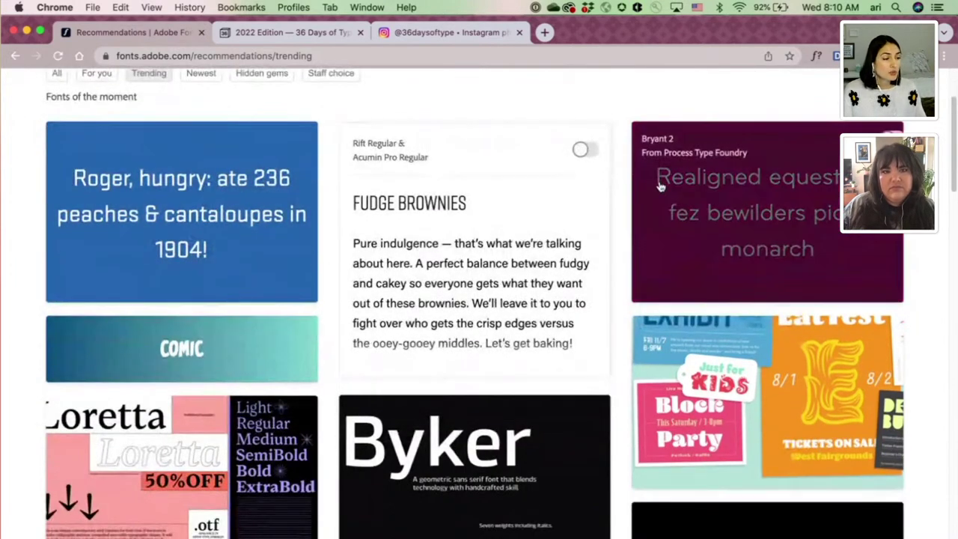
{"action": "scroll", "coordinate": [659, 186], "scroll_direction": "down", "scroll_amount": 3}
{"action": "scroll", "coordinate": [659, 186], "scroll_direction": "down", "scroll_amount": 3}
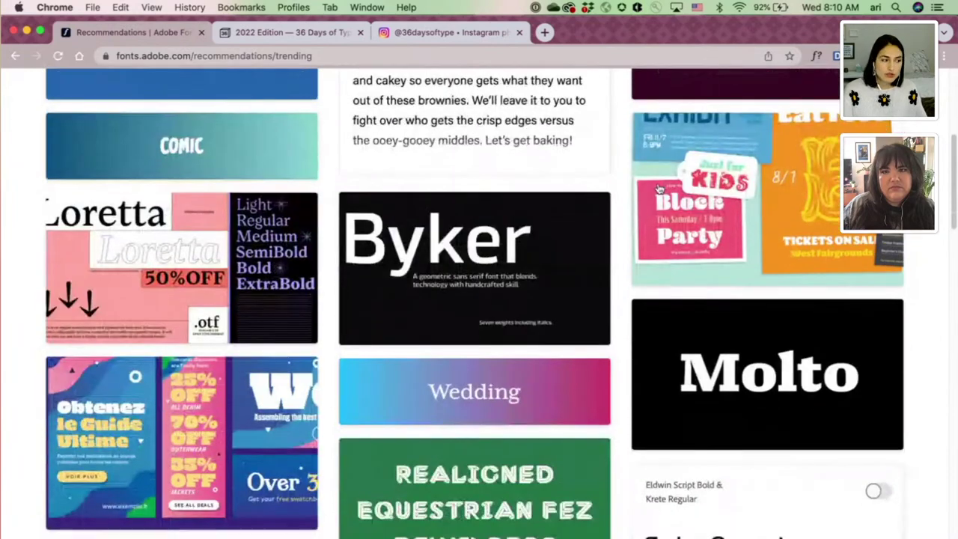
{"action": "scroll", "coordinate": [659, 188], "scroll_direction": "down", "scroll_amount": 3}
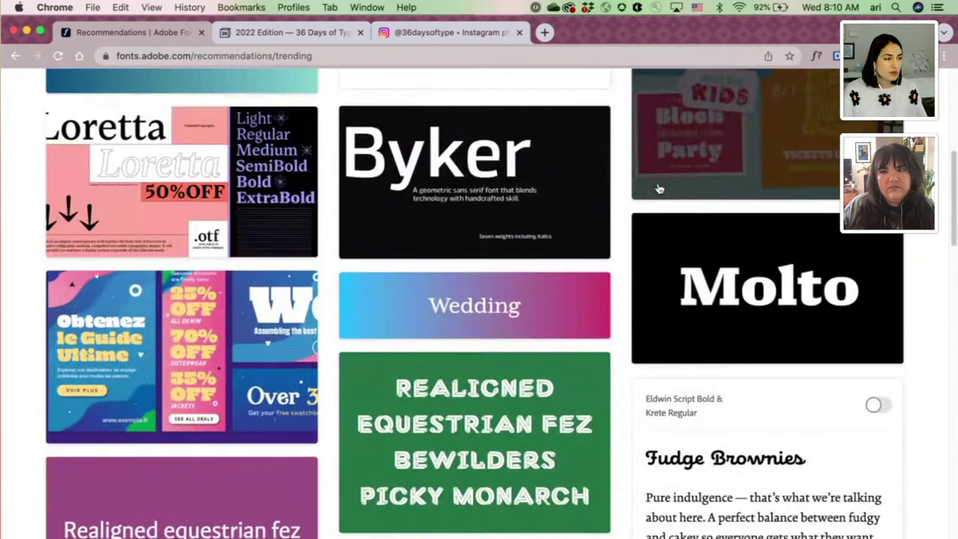
{"action": "scroll", "coordinate": [659, 188], "scroll_direction": "up", "scroll_amount": 10}
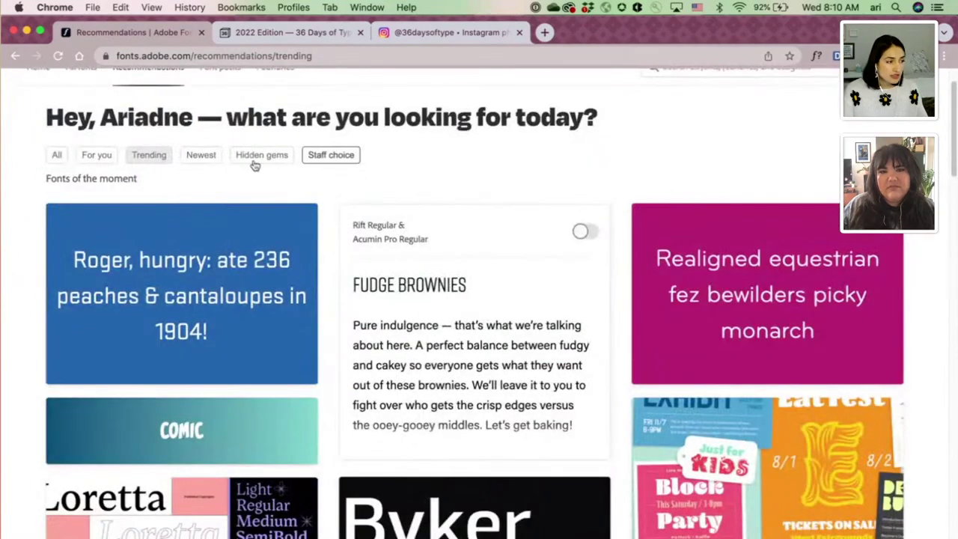
Step: Browse the Newest fonts and activate the Loretta font family
{"action": "left_click", "coordinate": [208, 158]}
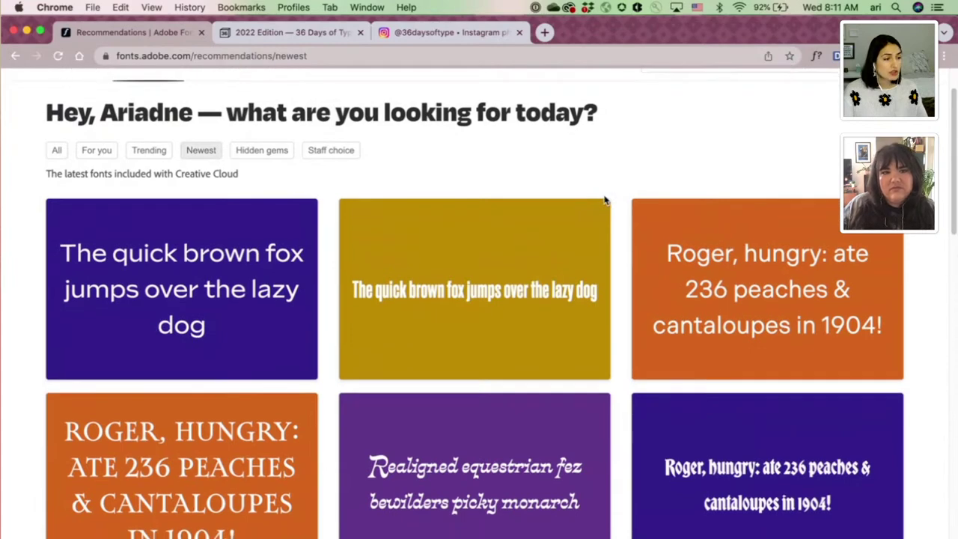
{"action": "scroll", "coordinate": [604, 200], "scroll_direction": "down", "scroll_amount": 5}
{"action": "scroll", "coordinate": [604, 200], "scroll_direction": "down", "scroll_amount": 5}
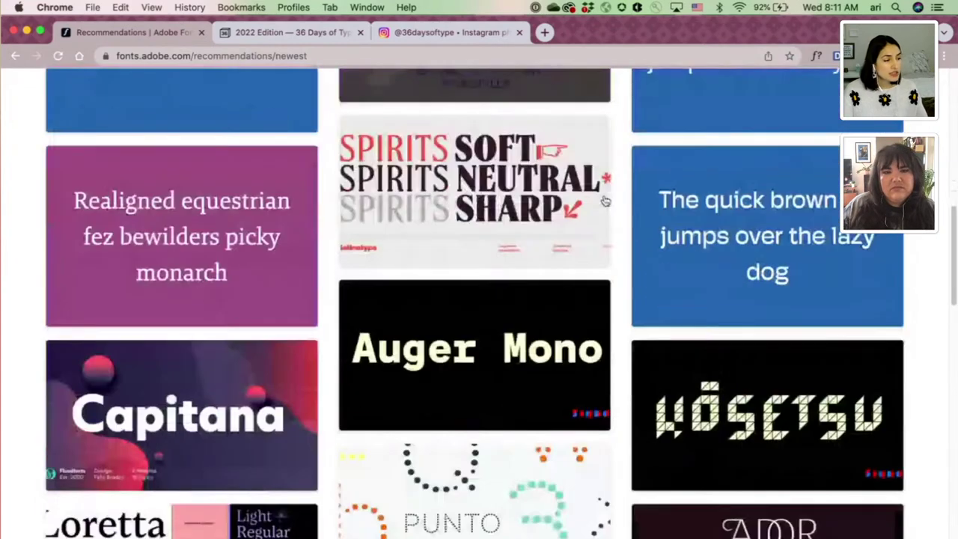
{"action": "scroll", "coordinate": [605, 200], "scroll_direction": "down", "scroll_amount": 3}
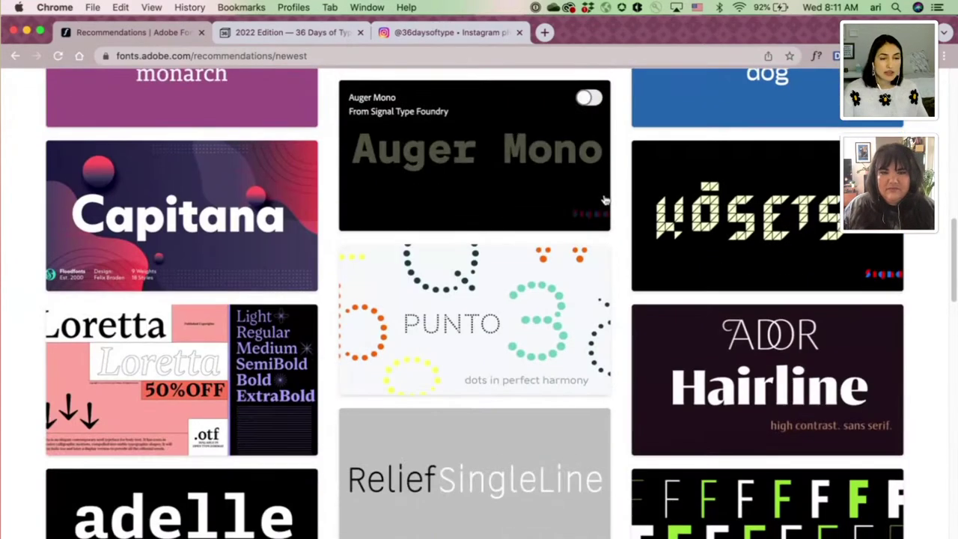
{"action": "scroll", "coordinate": [604, 200], "scroll_direction": "down", "scroll_amount": 2}
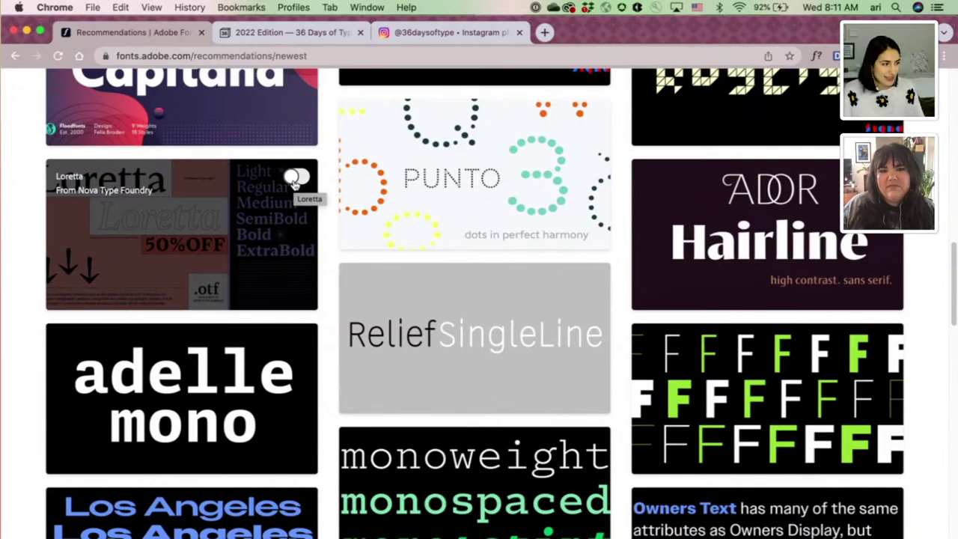
{"action": "left_click", "coordinate": [295, 178]}
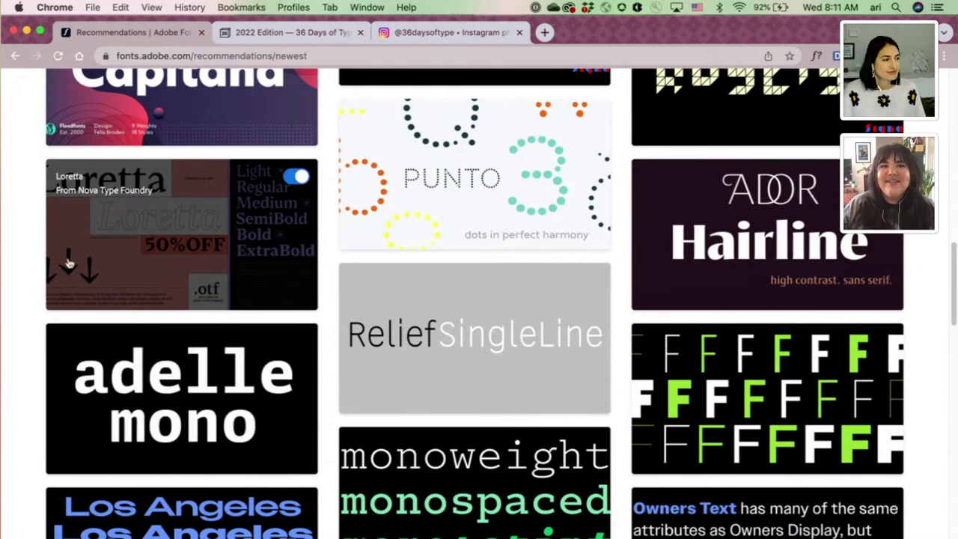
{"action": "scroll", "coordinate": [355, 271], "scroll_direction": "up", "scroll_amount": 5}
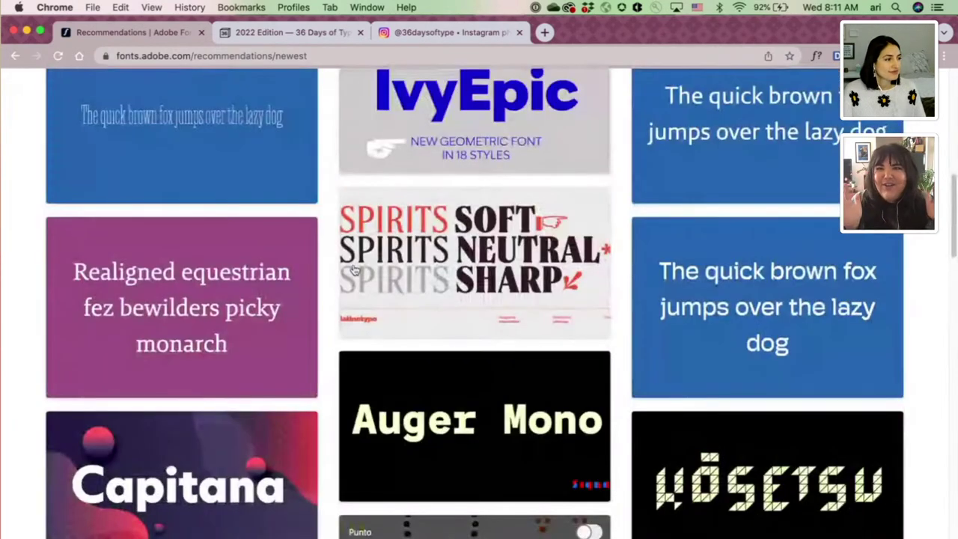
{"action": "scroll", "coordinate": [355, 270], "scroll_direction": "up", "scroll_amount": 10}
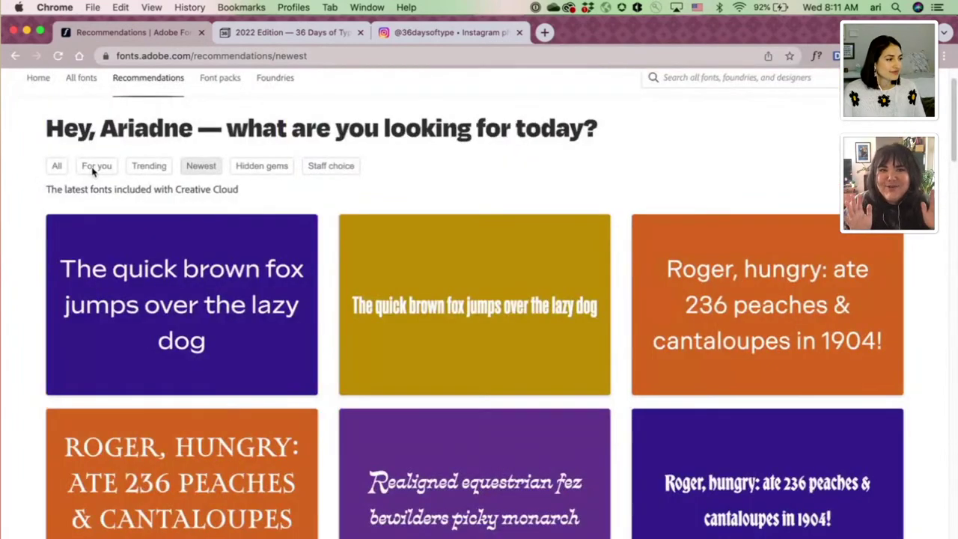
Step: Scroll through the For You font recommendations, then minimise Chrome to reveal Illustrator
{"action": "left_click", "coordinate": [95, 168]}
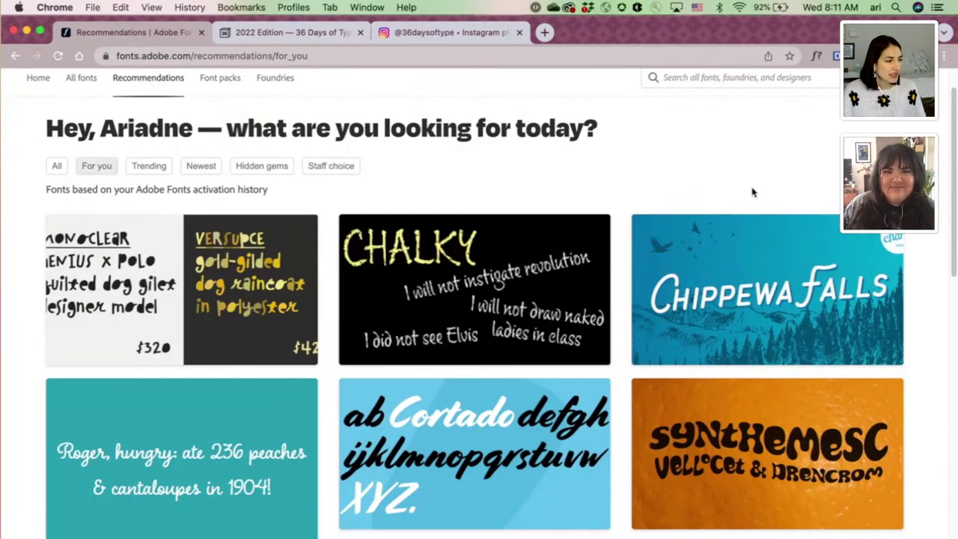
{"action": "scroll", "coordinate": [752, 192], "scroll_direction": "down", "scroll_amount": 3}
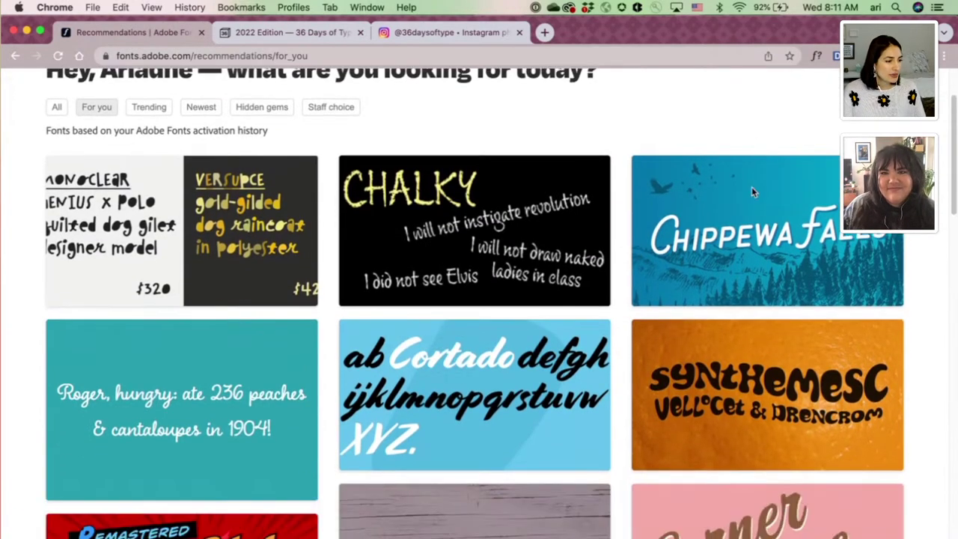
{"action": "scroll", "coordinate": [752, 188], "scroll_direction": "down", "scroll_amount": 8}
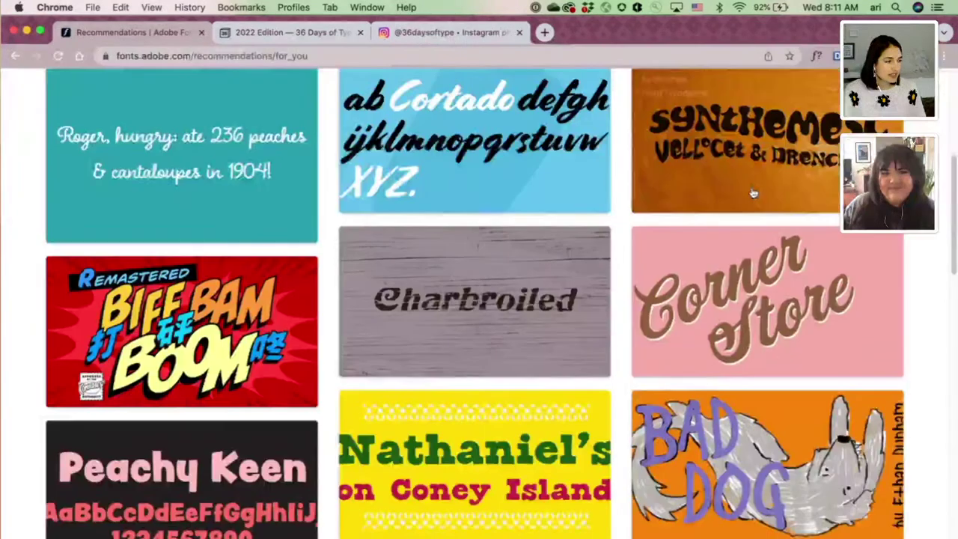
{"action": "scroll", "coordinate": [753, 193], "scroll_direction": "down", "scroll_amount": 10}
{"action": "scroll", "coordinate": [752, 193], "scroll_direction": "down", "scroll_amount": 1}
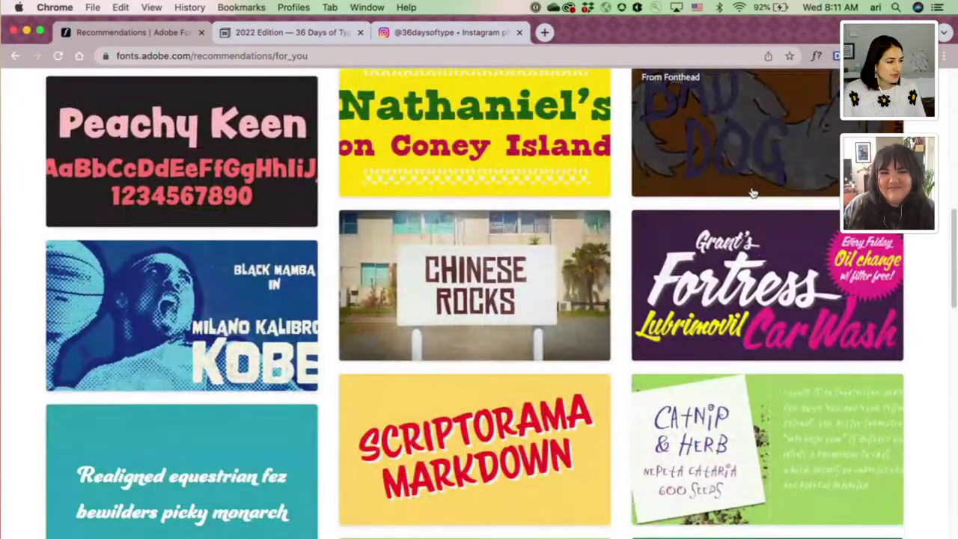
{"action": "scroll", "coordinate": [753, 193], "scroll_direction": "down", "scroll_amount": 20}
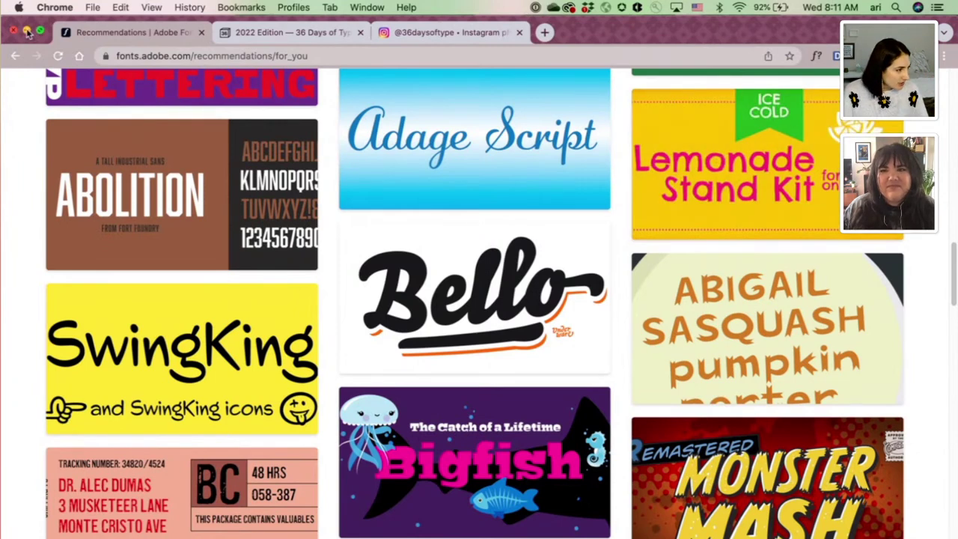
{"action": "left_click", "coordinate": [27, 31]}
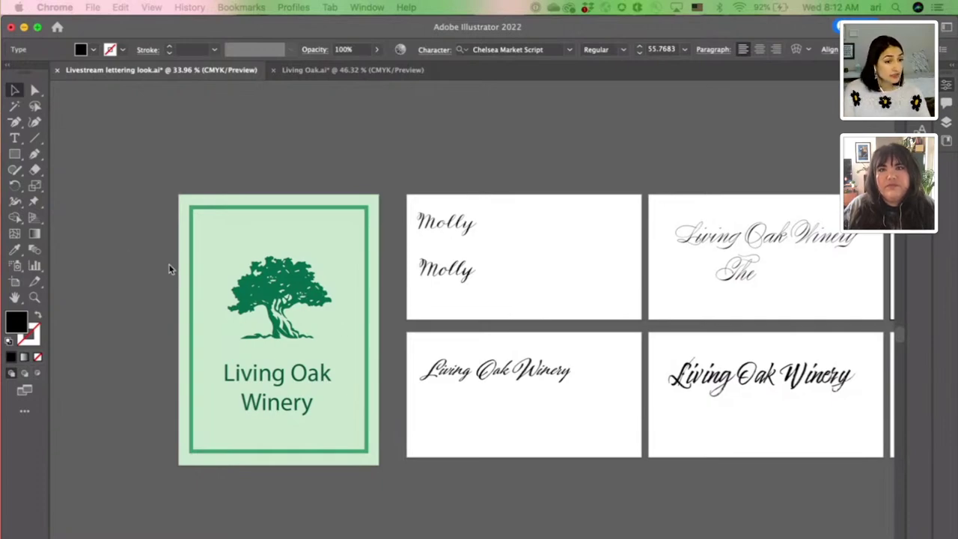
Step: Activate Illustrator and zoom and pan onto the two 'Molly' script samples
{"action": "left_click", "coordinate": [128, 264]}
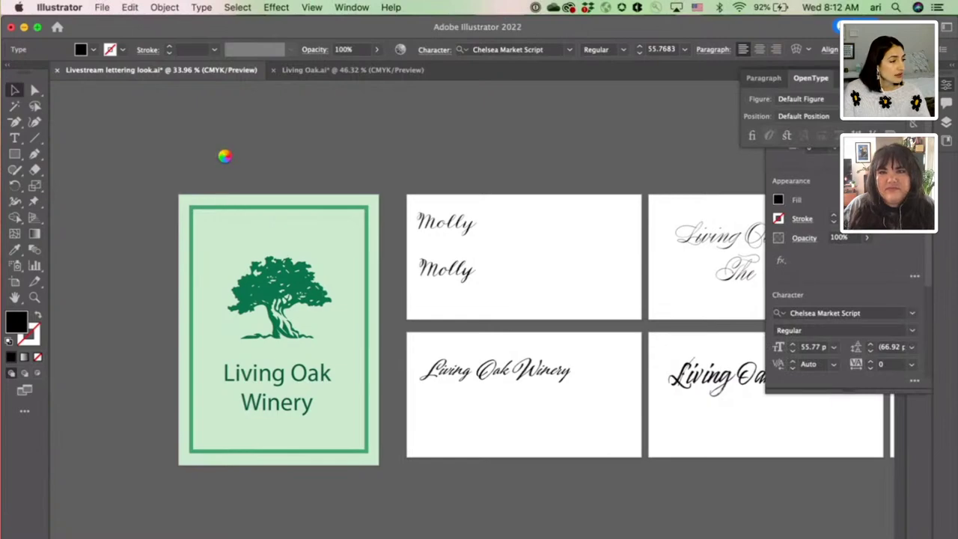
{"action": "scroll", "coordinate": [224, 160], "scroll_direction": "up", "scroll_amount": 5}
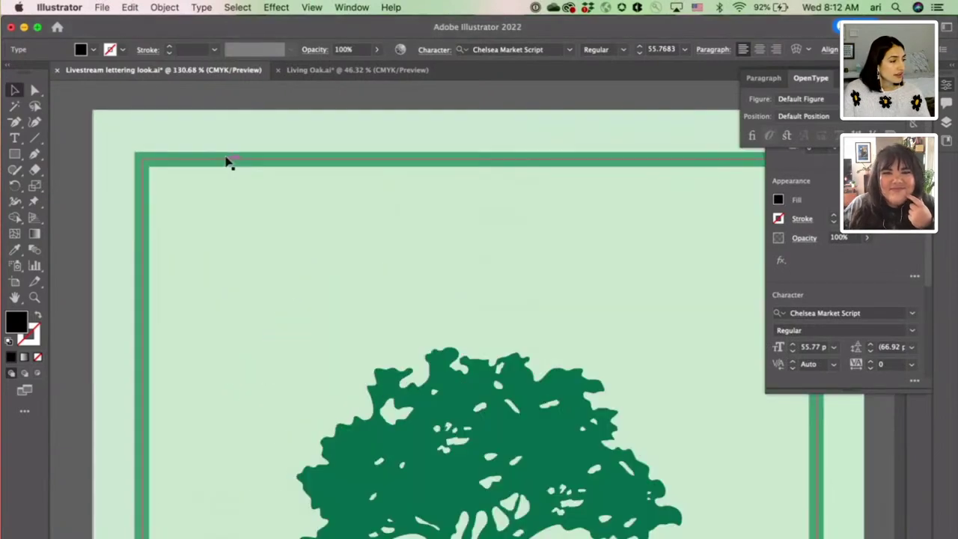
{"action": "scroll", "coordinate": [228, 161], "scroll_direction": "down", "scroll_amount": 4}
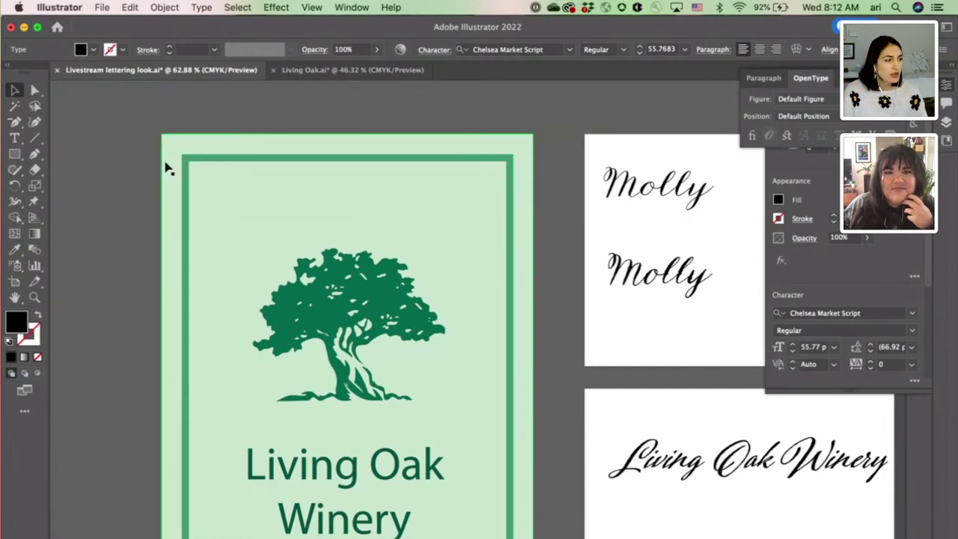
{"action": "scroll", "coordinate": [101, 258], "scroll_direction": "down", "scroll_amount": 2}
{"action": "scroll", "coordinate": [103, 258], "scroll_direction": "down", "scroll_amount": 1}
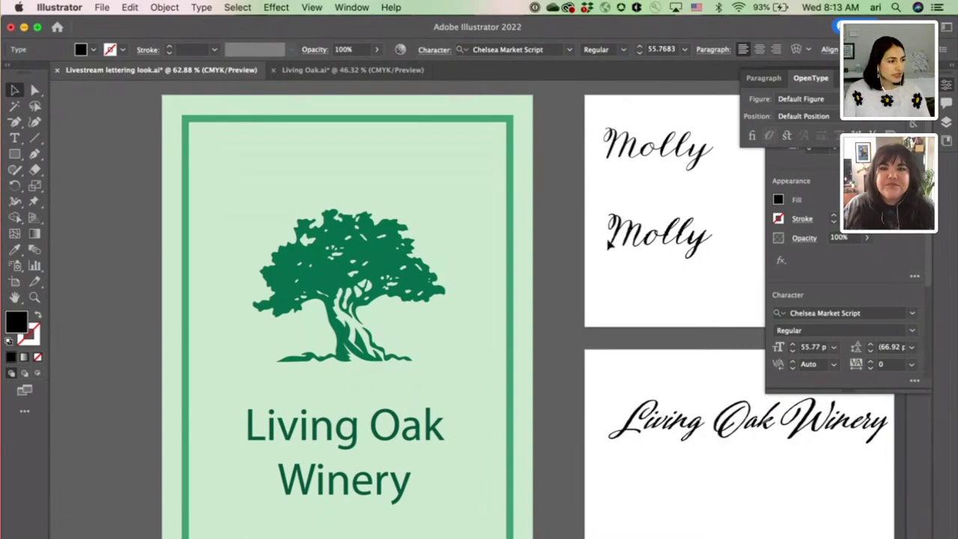
{"action": "scroll", "coordinate": [636, 240], "scroll_direction": "right", "scroll_amount": 5}
{"action": "scroll", "coordinate": [636, 240], "scroll_direction": "up", "scroll_amount": 2}
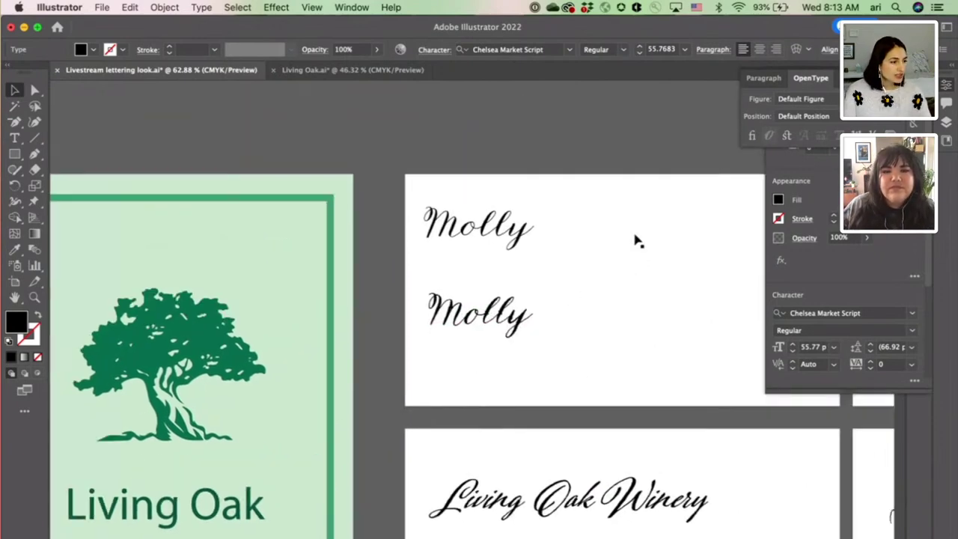
{"action": "scroll", "coordinate": [636, 239], "scroll_direction": "up", "scroll_amount": 3}
{"action": "scroll", "coordinate": [636, 240], "scroll_direction": "right", "scroll_amount": 2}
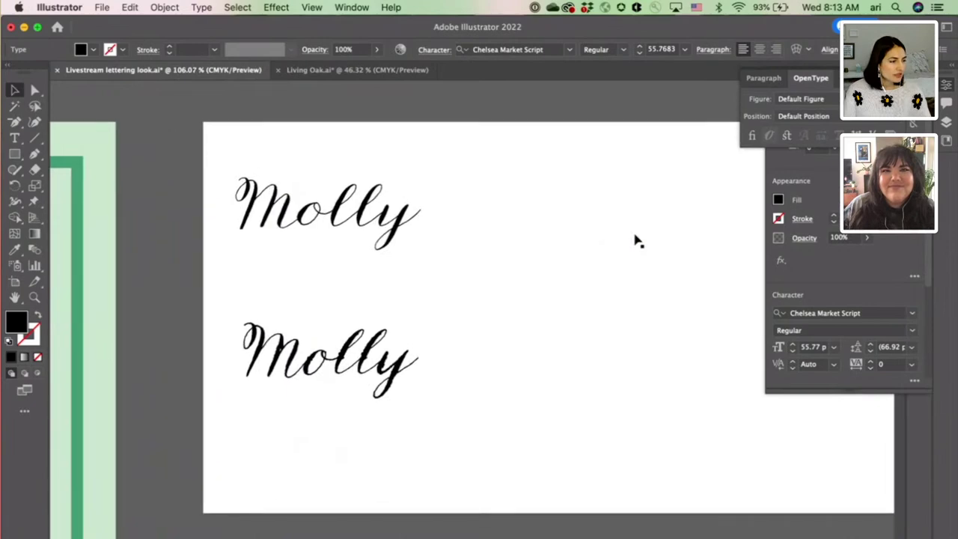
{"action": "scroll", "coordinate": [635, 239], "scroll_direction": "right", "scroll_amount": 1}
{"action": "scroll", "coordinate": [635, 240], "scroll_direction": "up", "scroll_amount": 1}
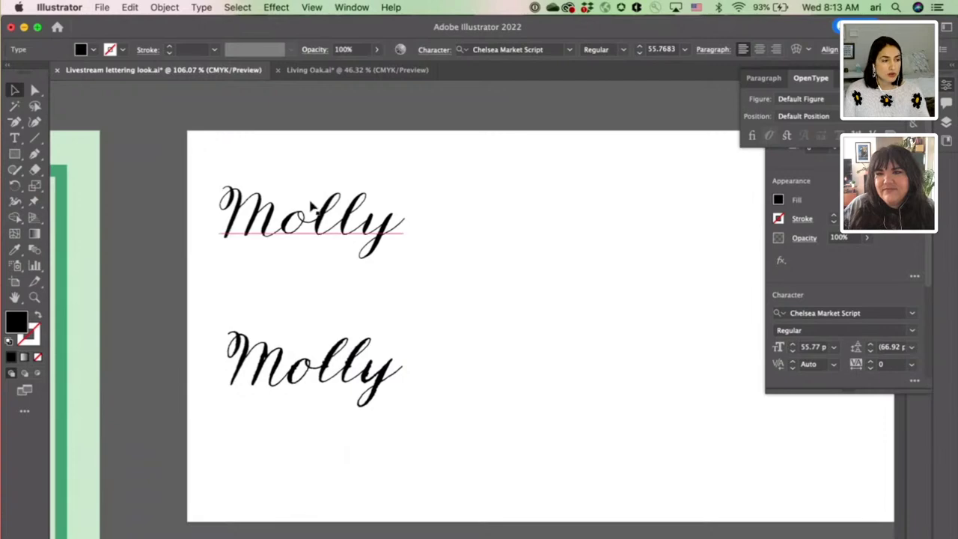
Step: Select the top 'Molly' to confirm Madelinette Grande Regular, then zoom in to about 155%
{"action": "left_click", "coordinate": [300, 228]}
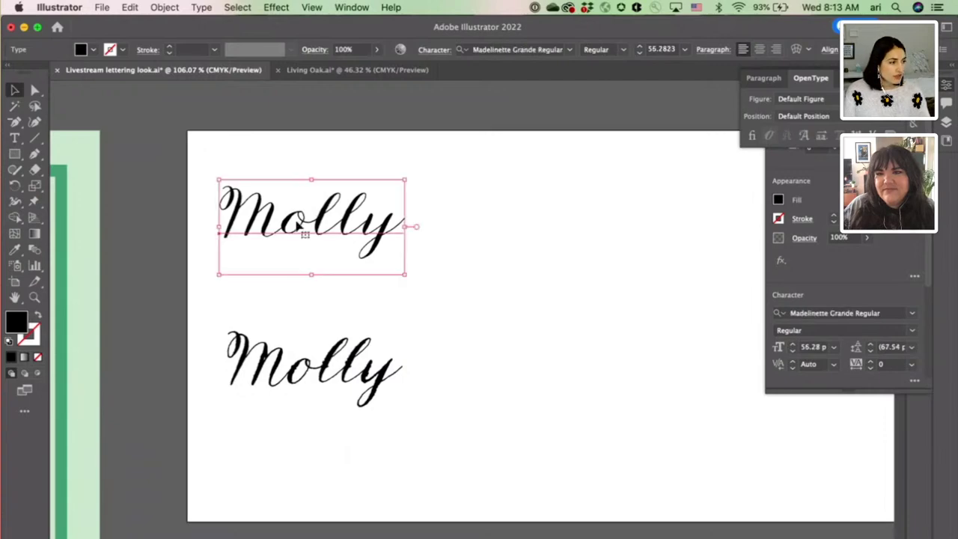
{"action": "left_click", "coordinate": [491, 216]}
{"action": "scroll", "coordinate": [490, 216], "scroll_direction": "up", "scroll_amount": 1}
{"action": "scroll", "coordinate": [490, 217], "scroll_direction": "up", "scroll_amount": 3}
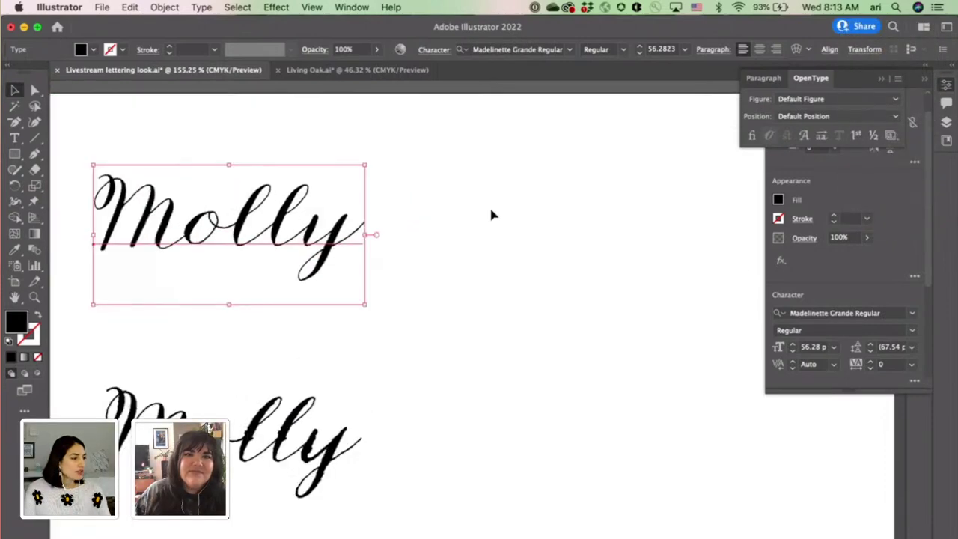
Step: Open the Glyphs panel and move it off the 'Molly' text
{"action": "left_click", "coordinate": [207, 8]}
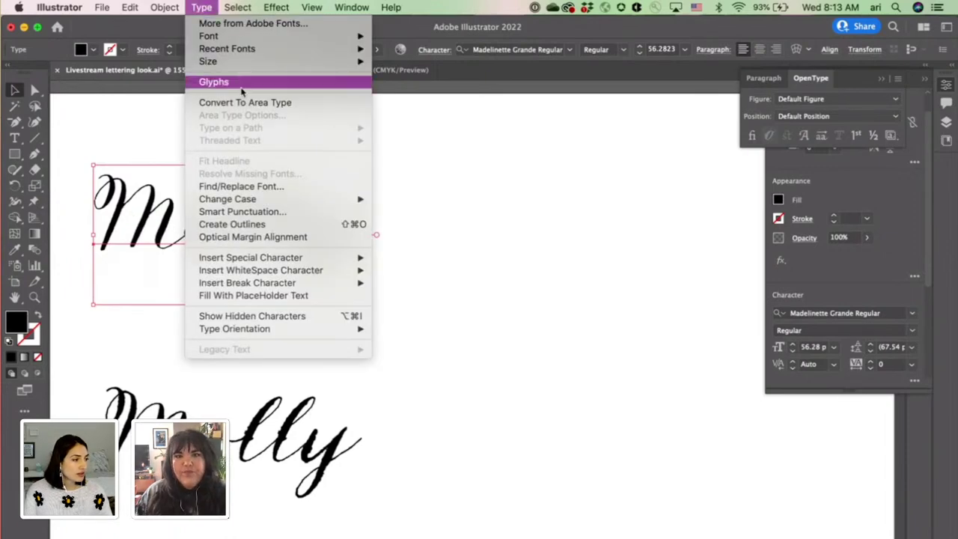
{"action": "left_click", "coordinate": [217, 82]}
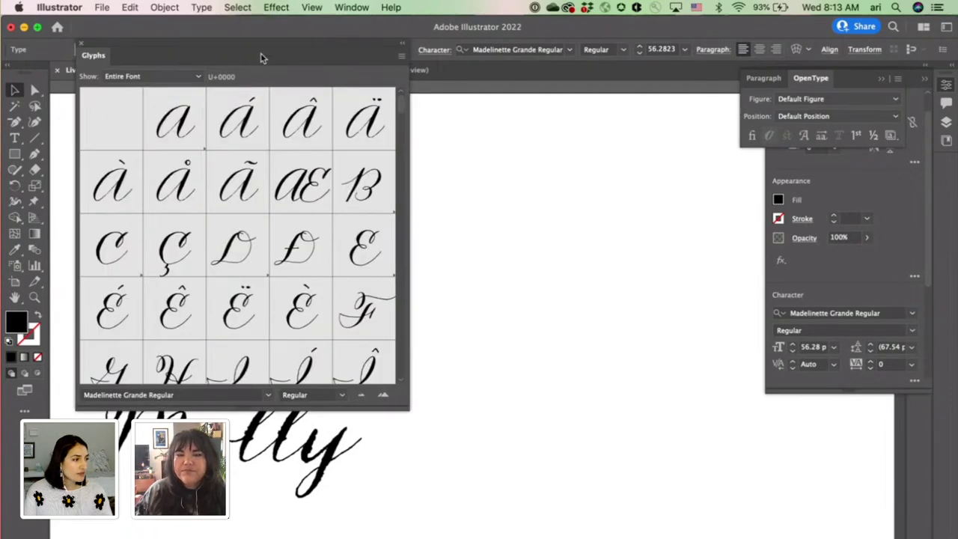
{"action": "left_click_drag", "start_coordinate": [261, 47], "coordinate": [608, 113]}
Step: Shrink the glyph previews and scroll through Madelinette Grande's swash alternates, ligatures and numerals
{"action": "scroll", "coordinate": [653, 295], "scroll_direction": "down", "scroll_amount": 12}
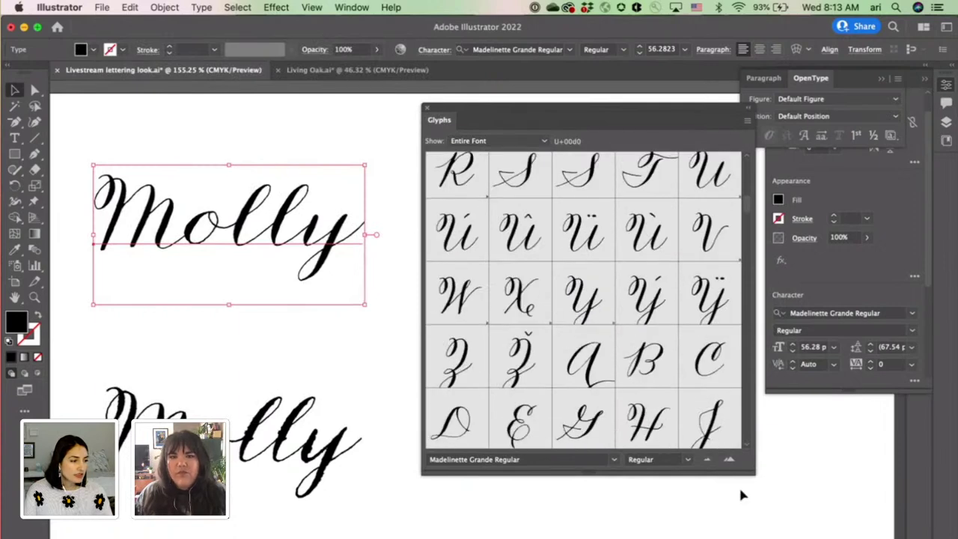
{"action": "left_click", "coordinate": [708, 460]}
{"action": "left_click", "coordinate": [708, 460]}
{"action": "scroll", "coordinate": [629, 397], "scroll_direction": "down", "scroll_amount": 3}
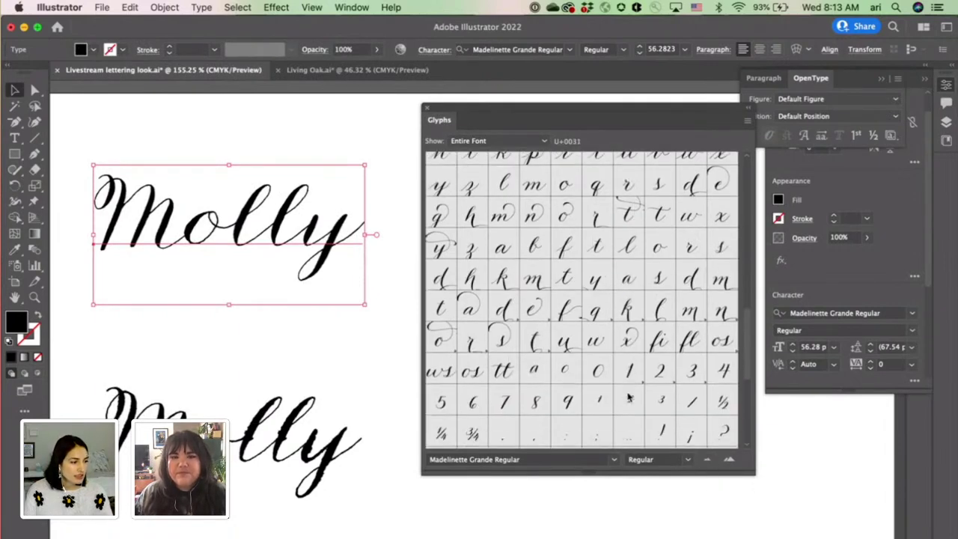
{"action": "scroll", "coordinate": [630, 397], "scroll_direction": "down", "scroll_amount": 8}
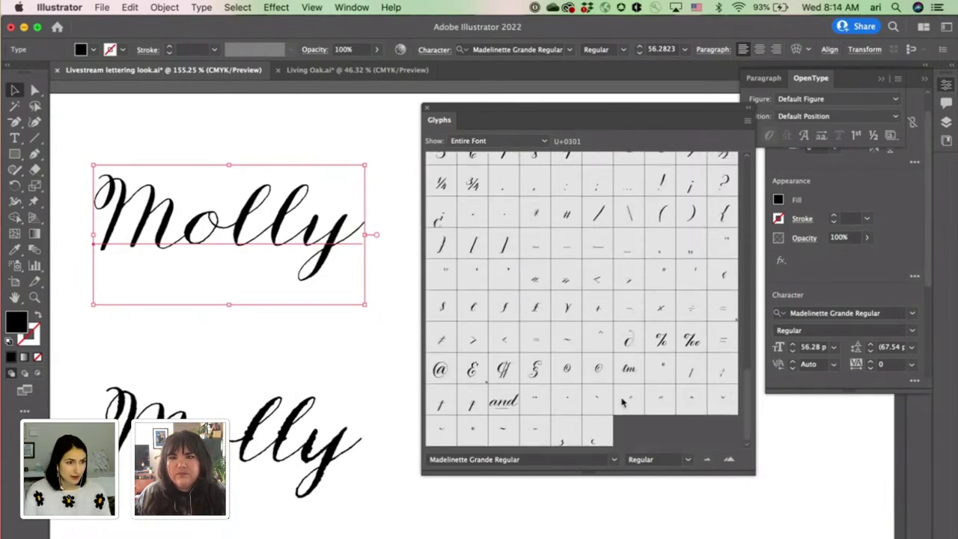
{"action": "scroll", "coordinate": [617, 401], "scroll_direction": "up", "scroll_amount": 2}
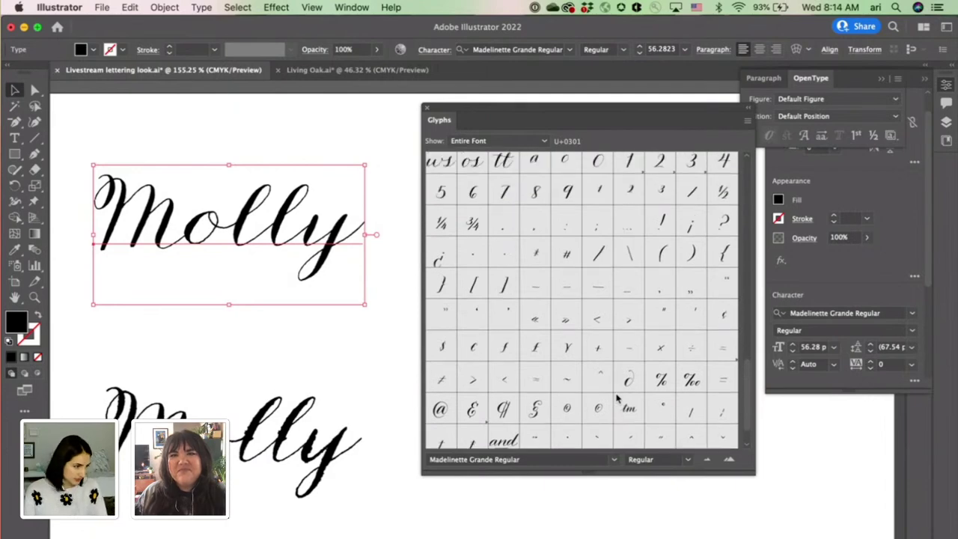
{"action": "scroll", "coordinate": [618, 398], "scroll_direction": "up", "scroll_amount": 8}
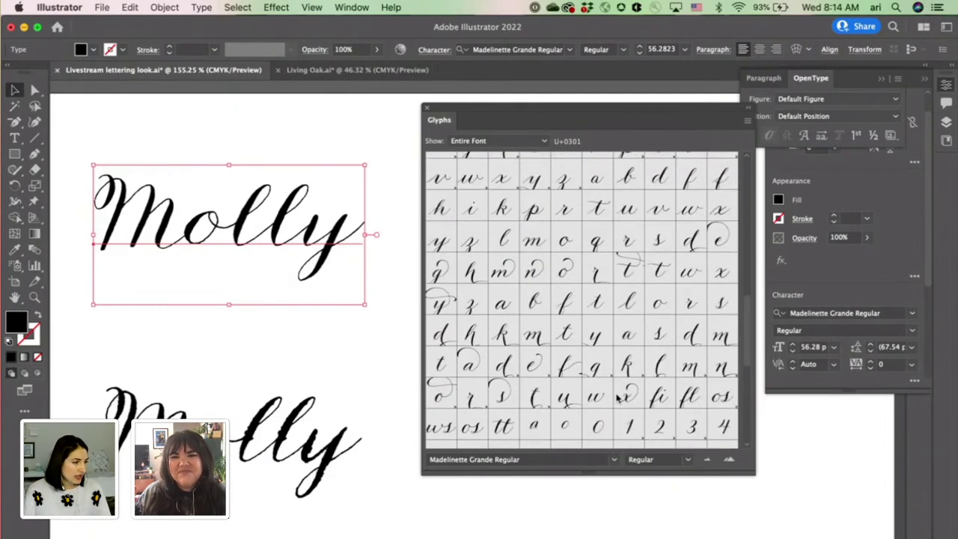
{"action": "scroll", "coordinate": [617, 399], "scroll_direction": "up", "scroll_amount": 10}
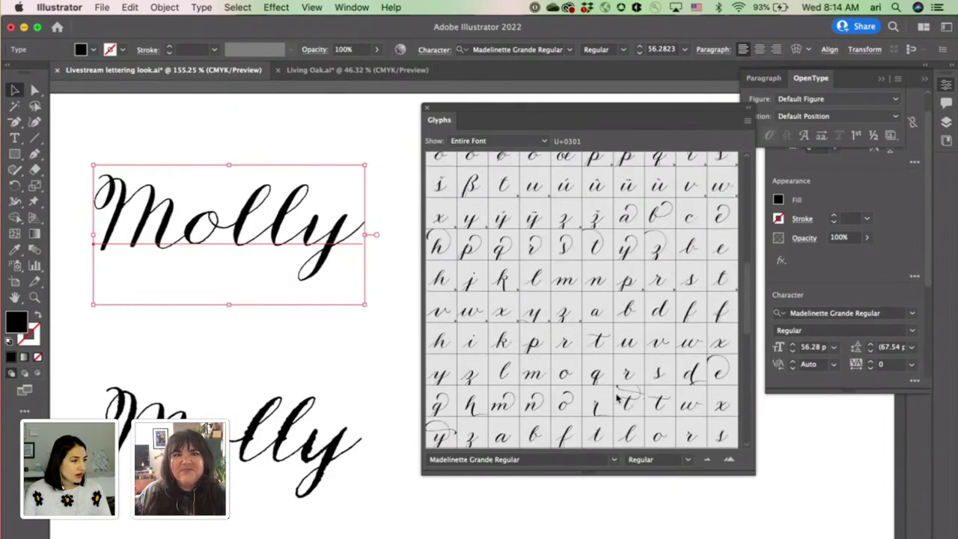
{"action": "scroll", "coordinate": [618, 398], "scroll_direction": "up", "scroll_amount": 4}
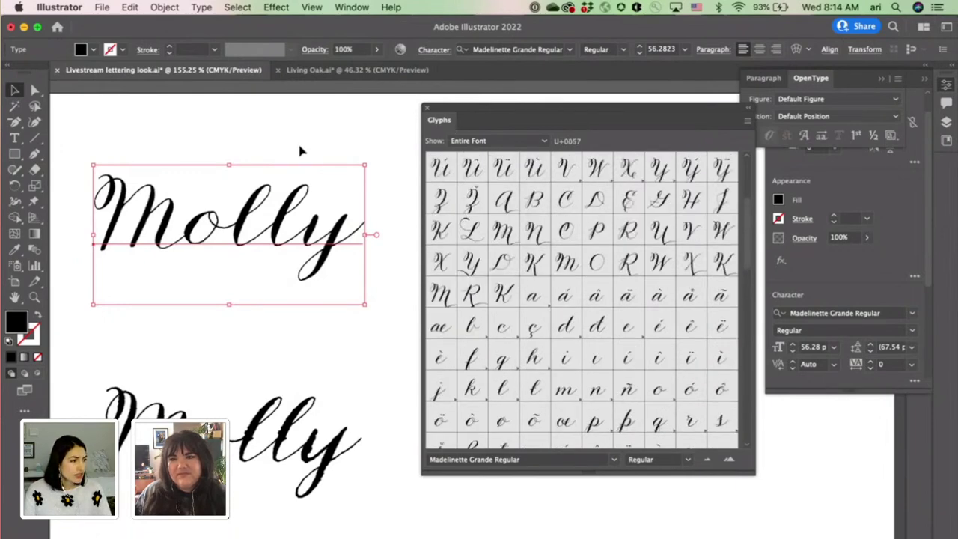
Step: Replace the top Molly's M with a looping alternate shown under Alternates For Current Selection
{"action": "double_click", "coordinate": [165, 212]}
{"action": "key", "text": "shift+Left"}
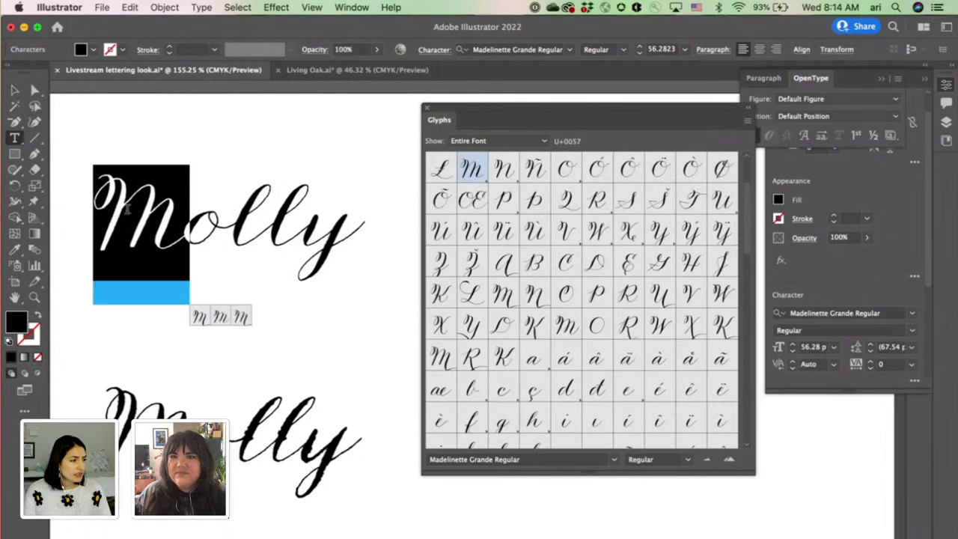
{"action": "left_click", "coordinate": [542, 142]}
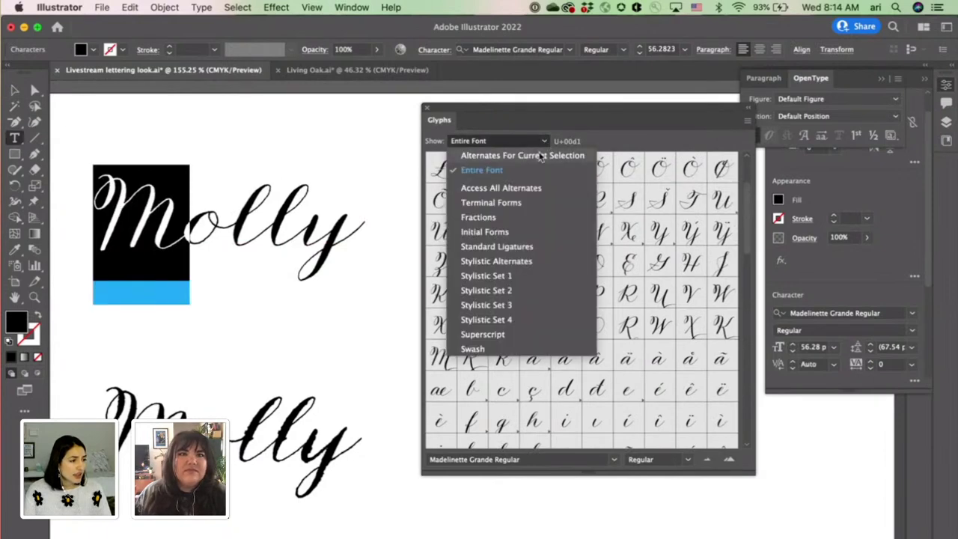
{"action": "left_click", "coordinate": [540, 157]}
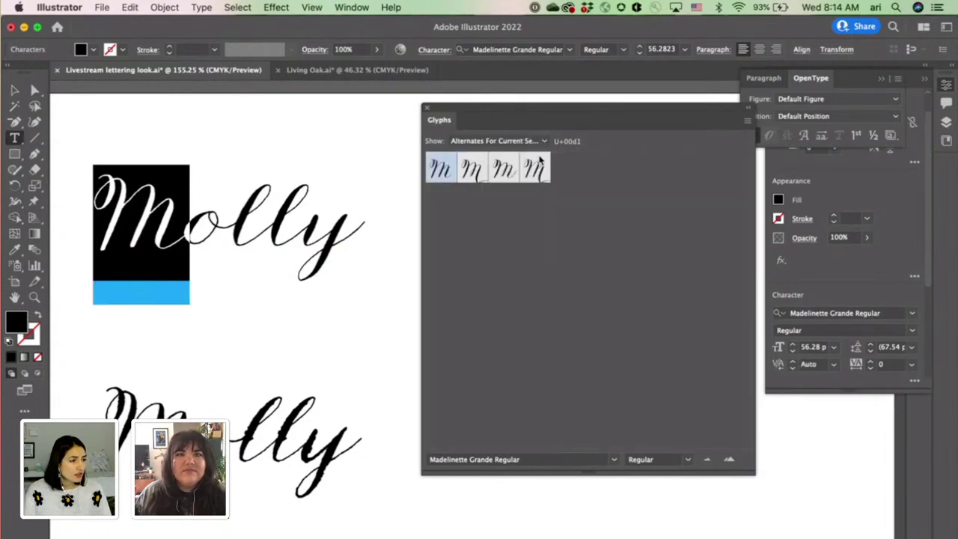
{"action": "double_click", "coordinate": [473, 172]}
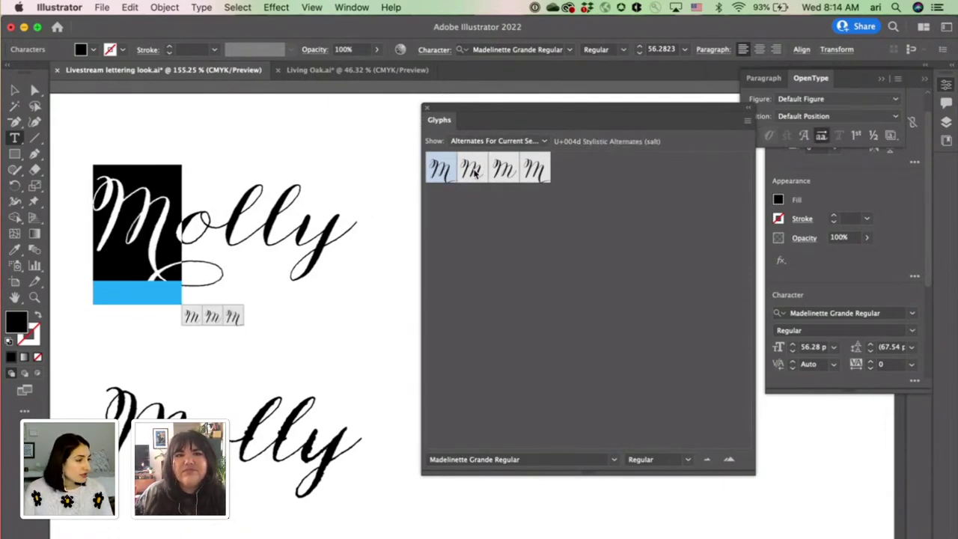
{"action": "left_click", "coordinate": [424, 108]}
Step: Collapse the dock panels, select the top 'Molly', and toggle OpenType Swash on then off
{"action": "left_click", "coordinate": [193, 227]}
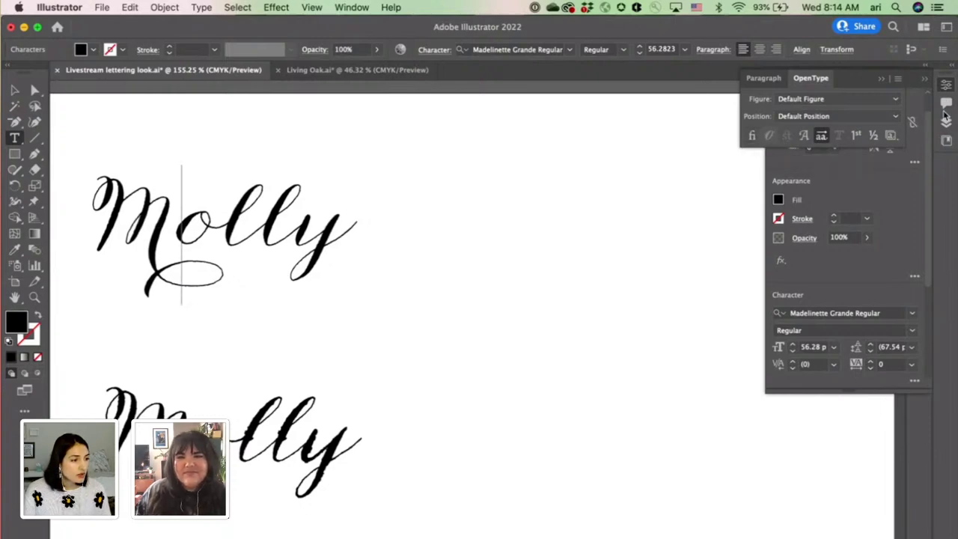
{"action": "left_click", "coordinate": [946, 87]}
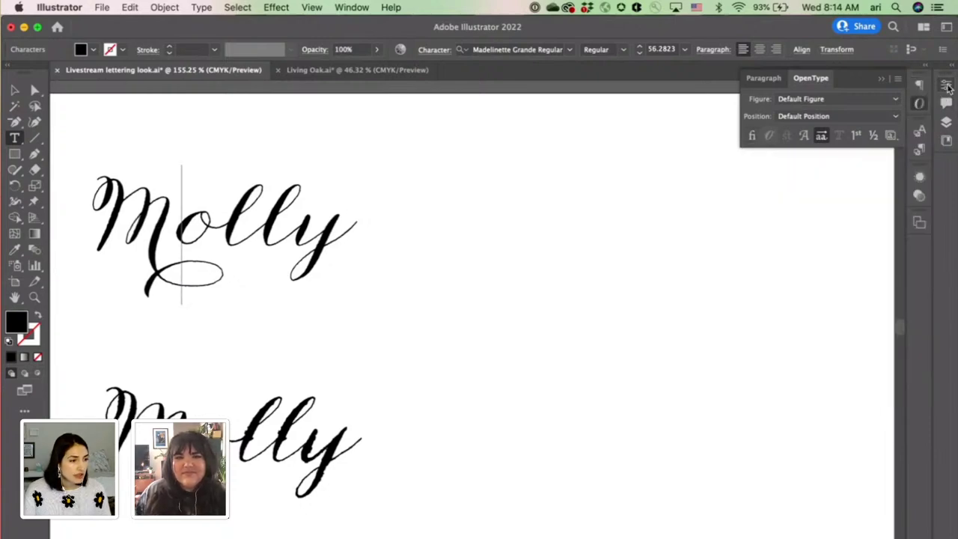
{"action": "left_click", "coordinate": [12, 91]}
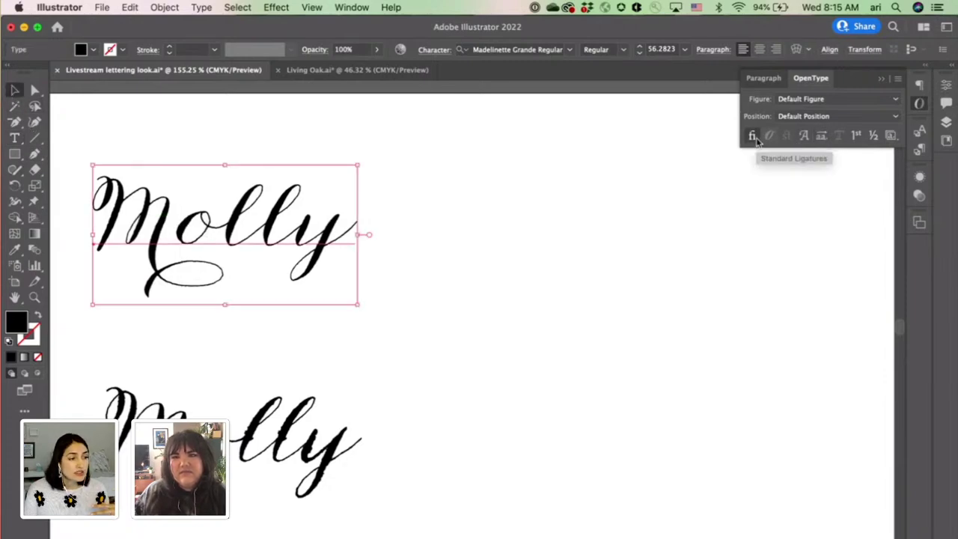
{"action": "left_click", "coordinate": [804, 137]}
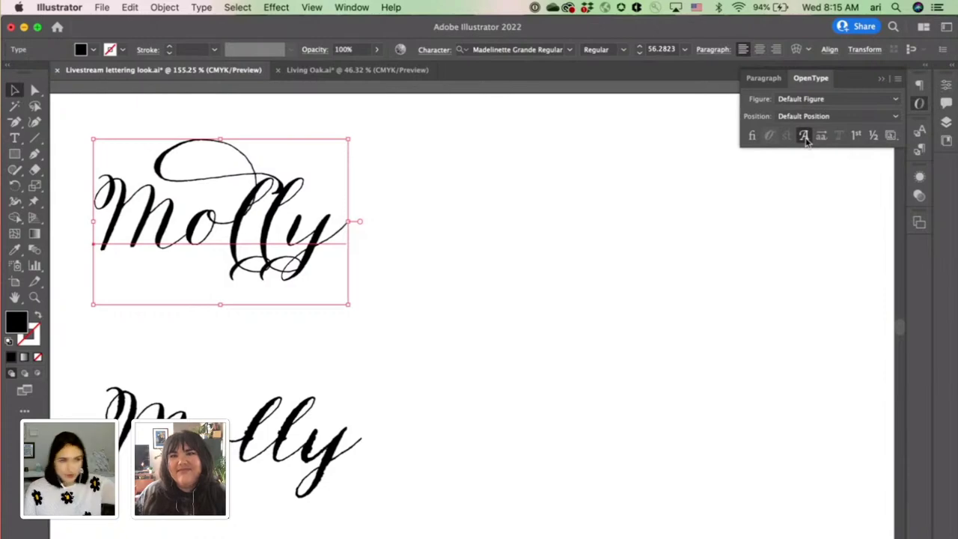
{"action": "left_click", "coordinate": [805, 137]}
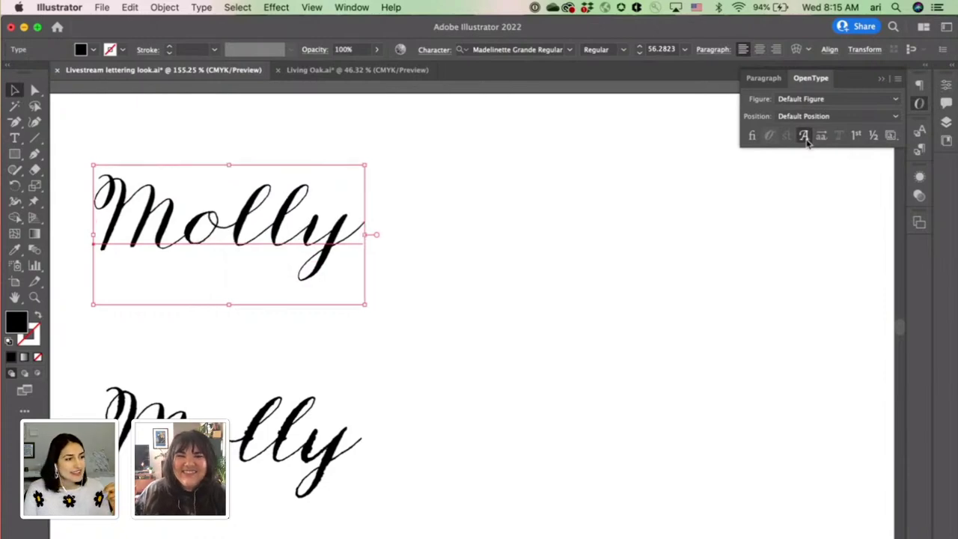
Step: Swap the top Molly's final y for the looped swash alternate curling above the word
{"action": "double_click", "coordinate": [321, 240]}
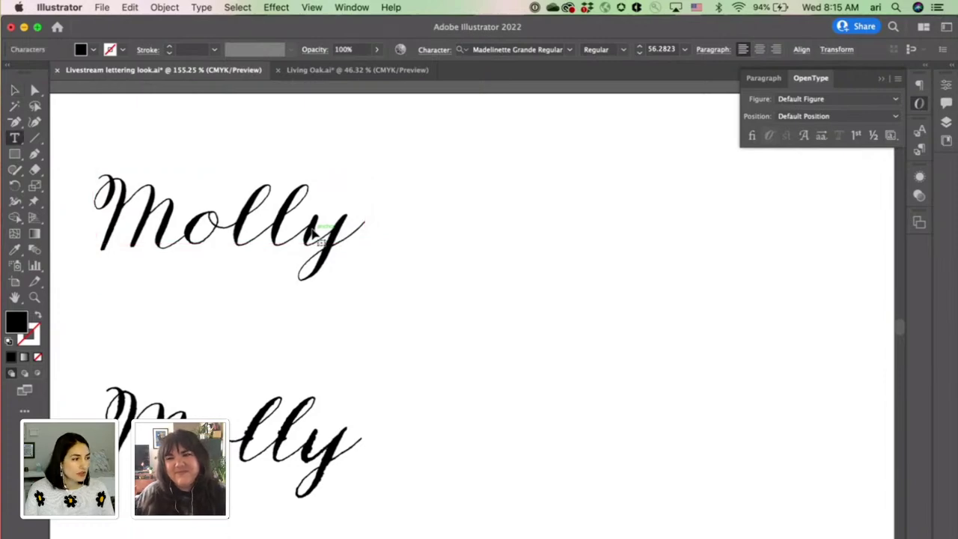
{"action": "left_click_drag", "start_coordinate": [313, 233], "coordinate": [350, 236]}
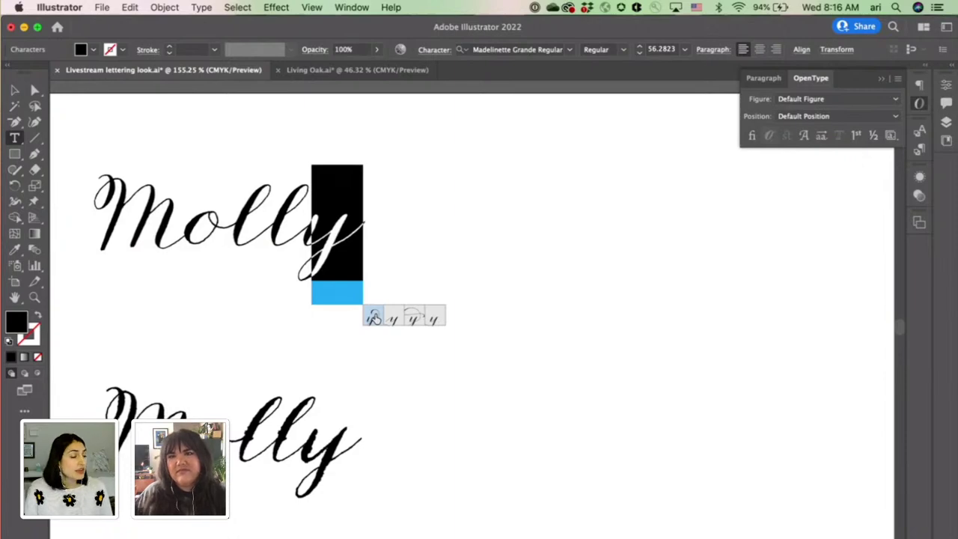
{"action": "left_click", "coordinate": [372, 317]}
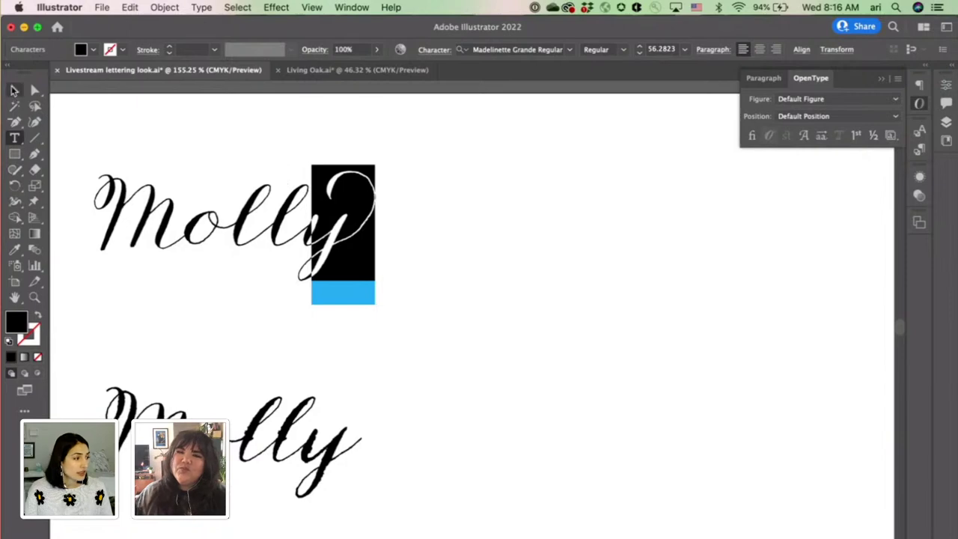
{"action": "left_click", "coordinate": [146, 147], "text": "super"}
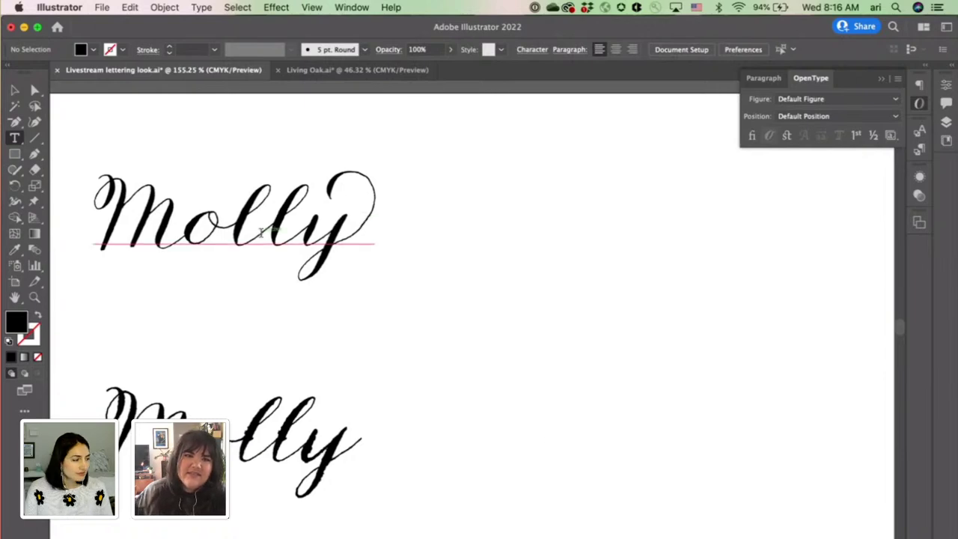
Step: Replace the final y of the lower Molly with a swash alternate whose tail curls up rightward
{"action": "scroll", "coordinate": [293, 278], "scroll_direction": "down", "scroll_amount": 3}
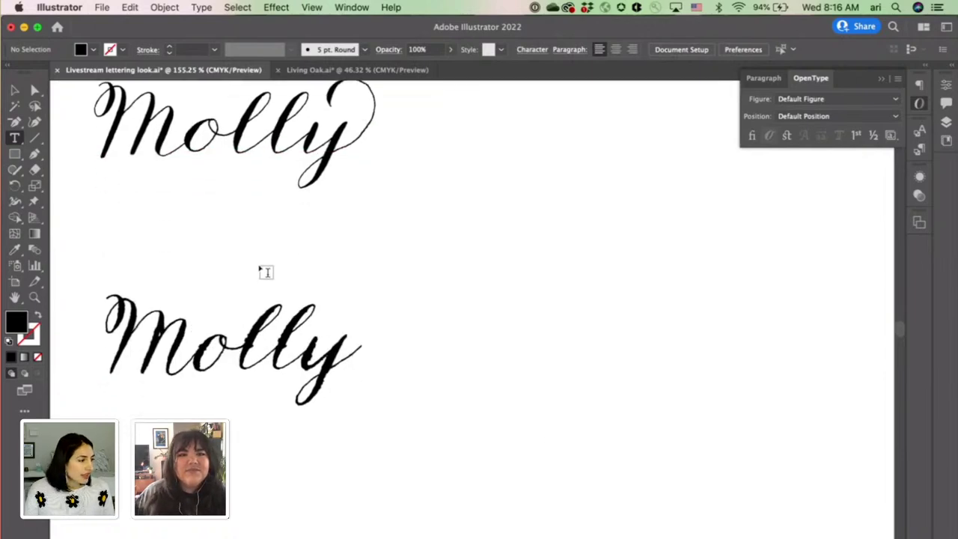
{"action": "left_click", "coordinate": [15, 90]}
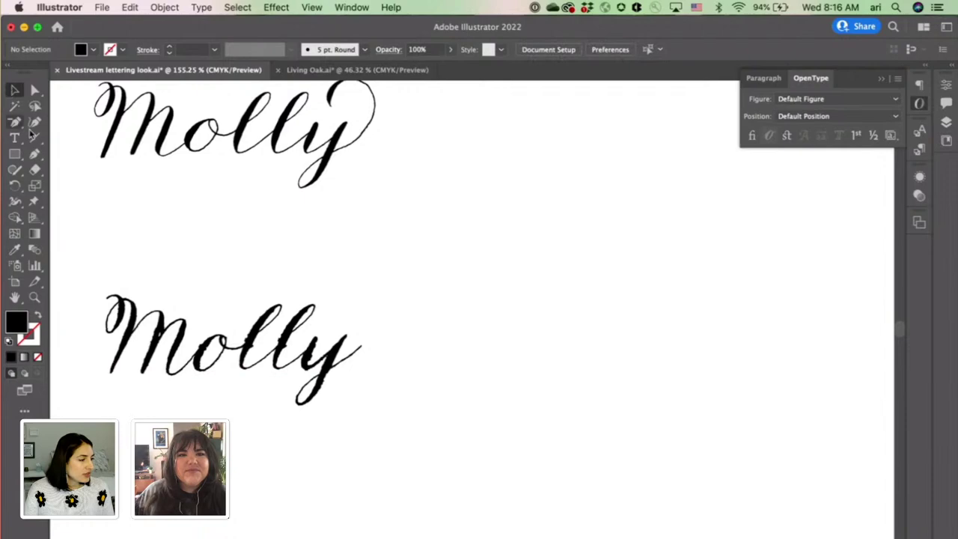
{"action": "left_click", "coordinate": [173, 339]}
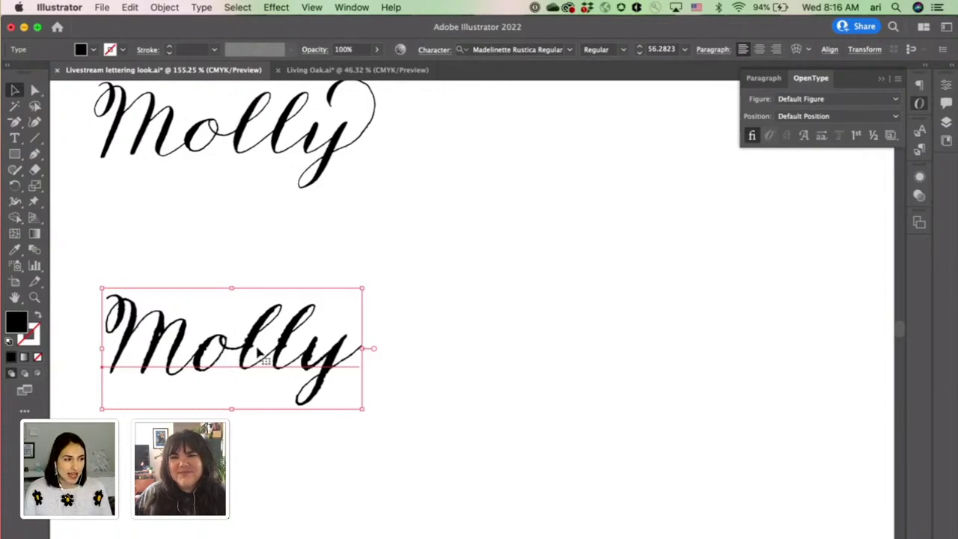
{"action": "scroll", "coordinate": [239, 351], "scroll_direction": "up", "scroll_amount": 3}
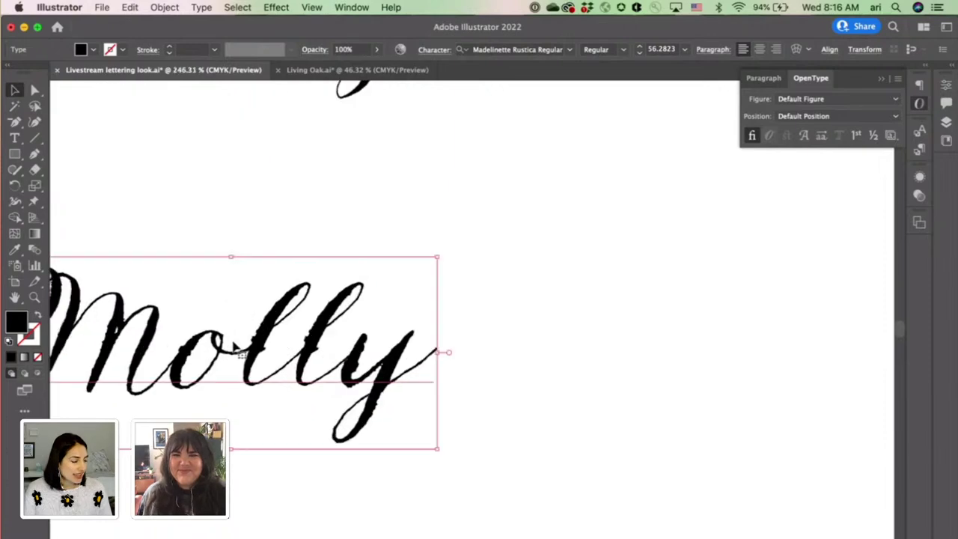
{"action": "scroll", "coordinate": [236, 349], "scroll_direction": "up", "scroll_amount": 2}
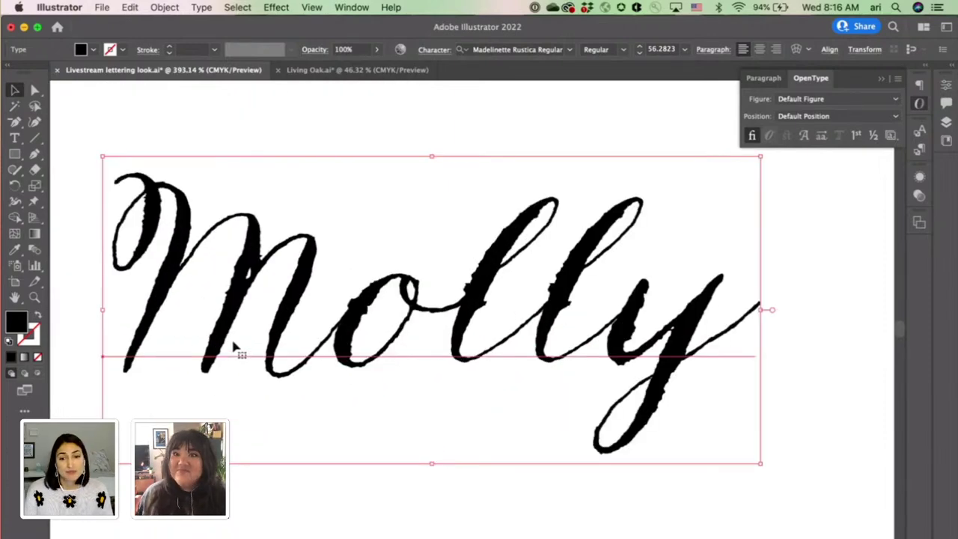
{"action": "double_click", "coordinate": [628, 325]}
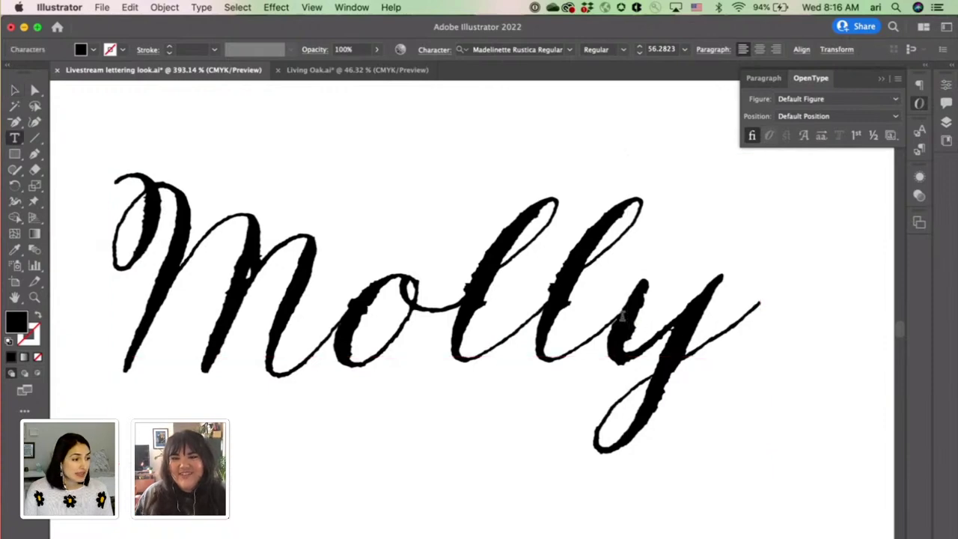
{"action": "left_click_drag", "start_coordinate": [621, 315], "coordinate": [773, 352]}
{"action": "left_click", "coordinate": [781, 474]}
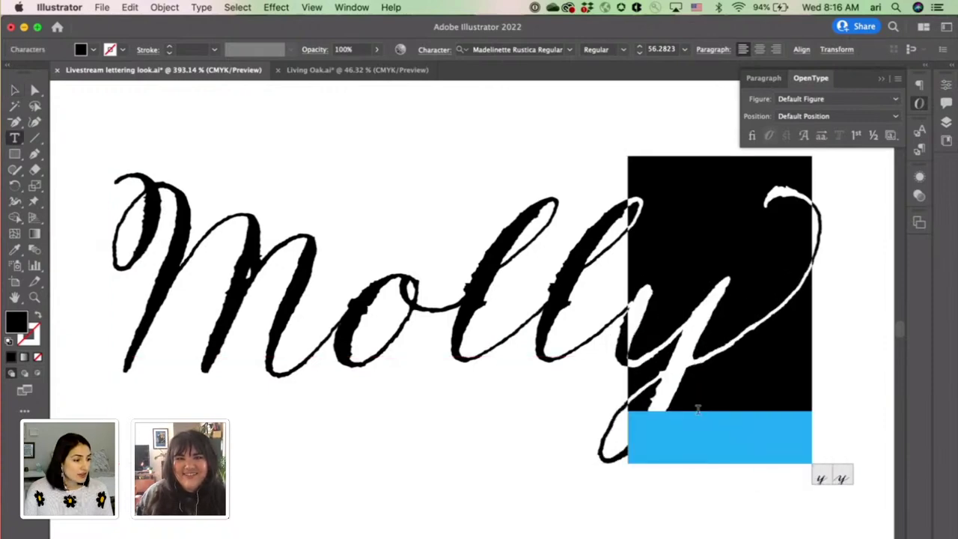
{"action": "left_click", "coordinate": [216, 256]}
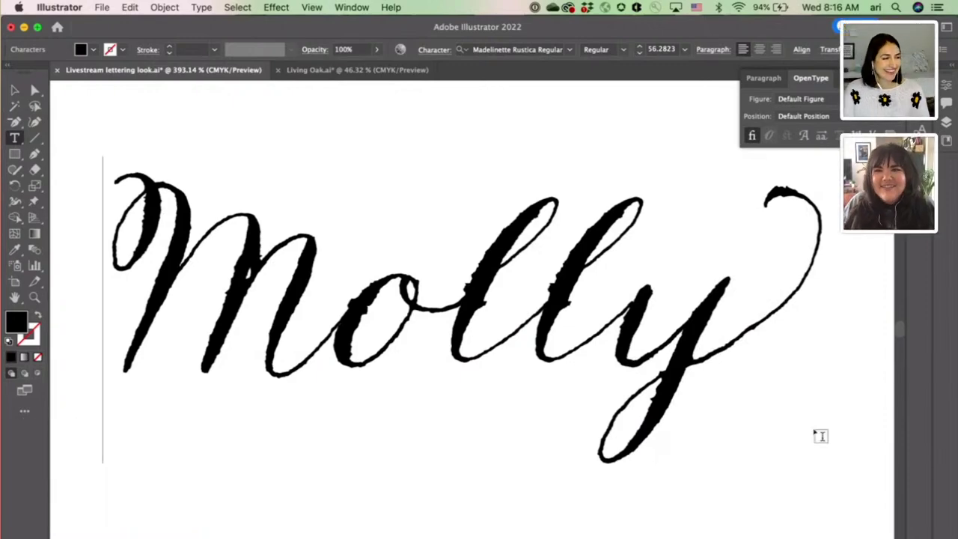
Step: Pan and zoom the canvas to the script Living Oak Winery artboard at about 84%
{"action": "scroll", "coordinate": [722, 408], "scroll_direction": "down", "scroll_amount": 5}
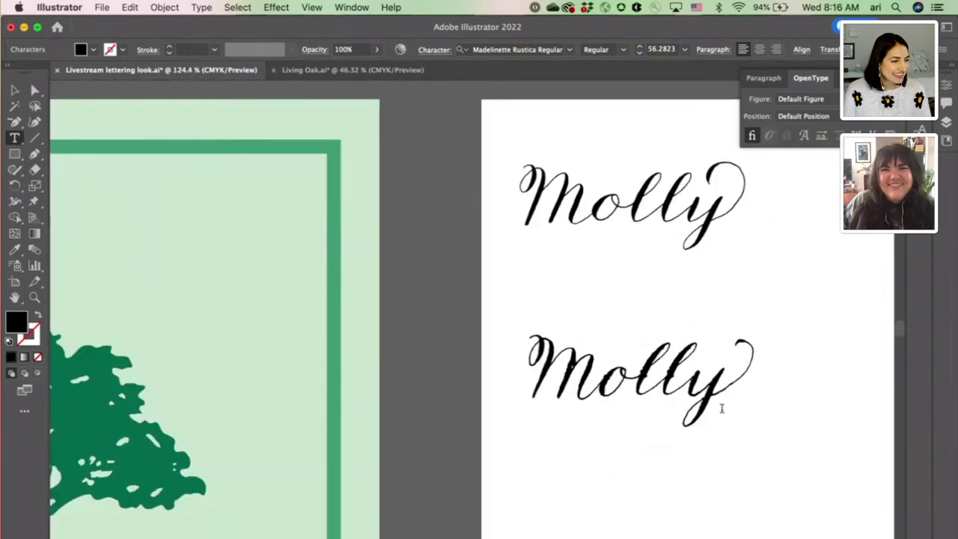
{"action": "scroll", "coordinate": [721, 408], "scroll_direction": "right", "scroll_amount": 5}
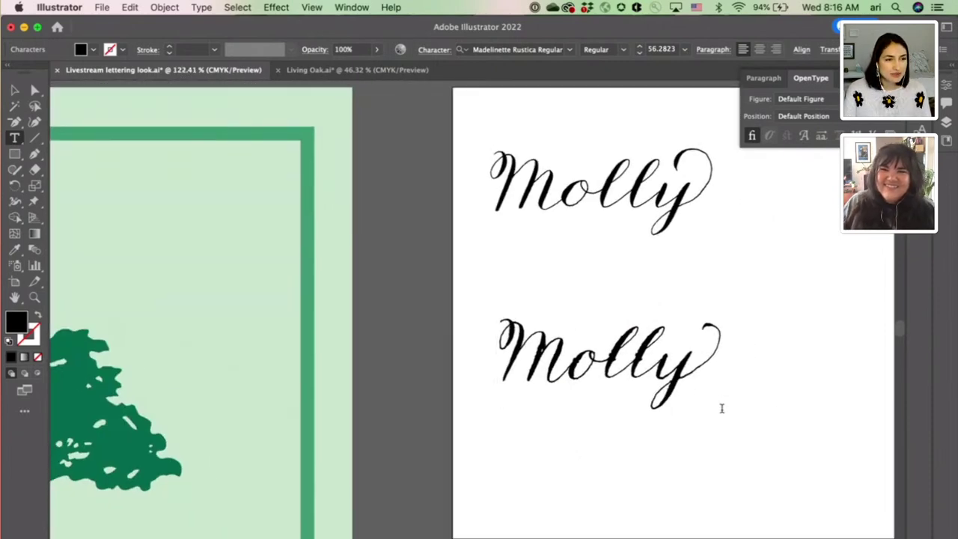
{"action": "scroll", "coordinate": [722, 408], "scroll_direction": "down", "scroll_amount": 5}
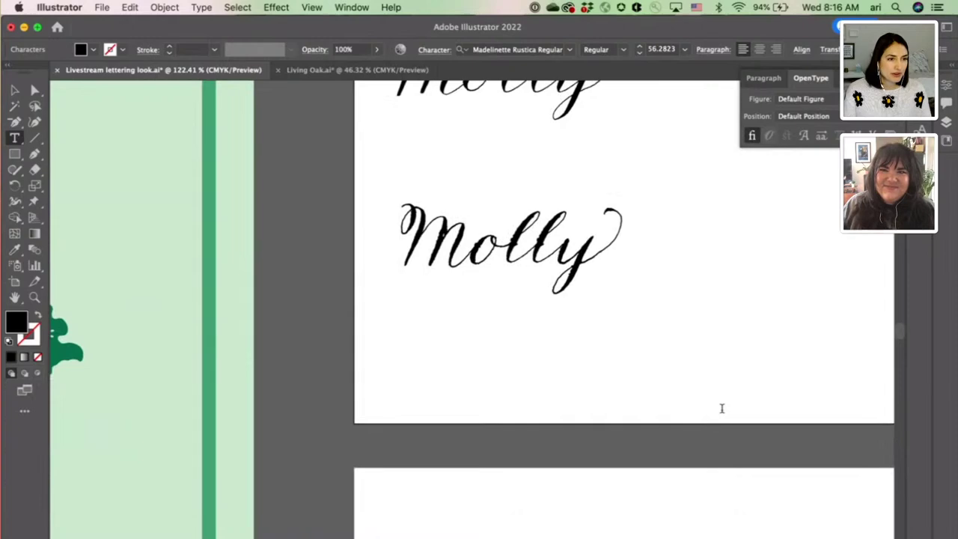
{"action": "scroll", "coordinate": [722, 407], "scroll_direction": "down", "scroll_amount": 3}
{"action": "scroll", "coordinate": [721, 407], "scroll_direction": "right", "scroll_amount": 2}
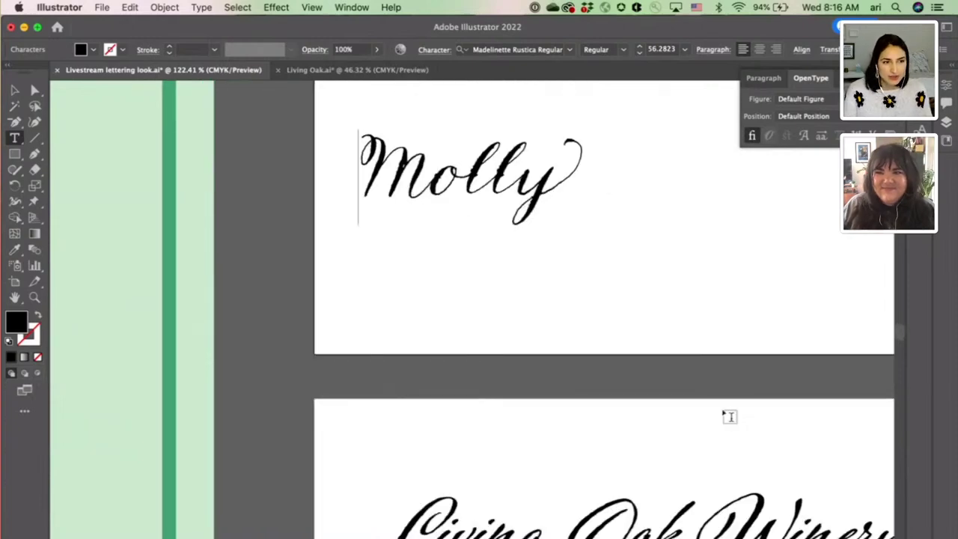
{"action": "scroll", "coordinate": [725, 414], "scroll_direction": "down", "scroll_amount": 3}
{"action": "scroll", "coordinate": [725, 414], "scroll_direction": "right", "scroll_amount": 3}
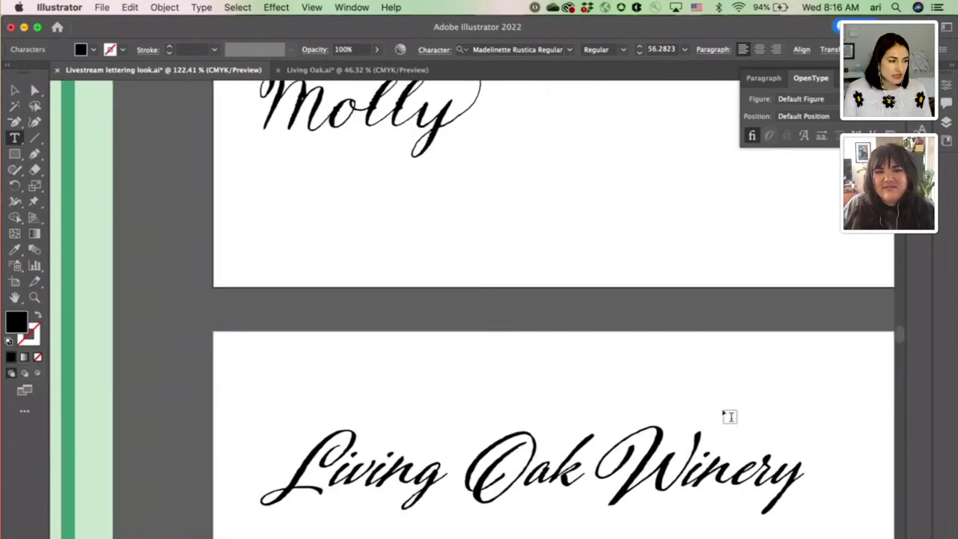
{"action": "scroll", "coordinate": [730, 416], "scroll_direction": "down", "scroll_amount": 3}
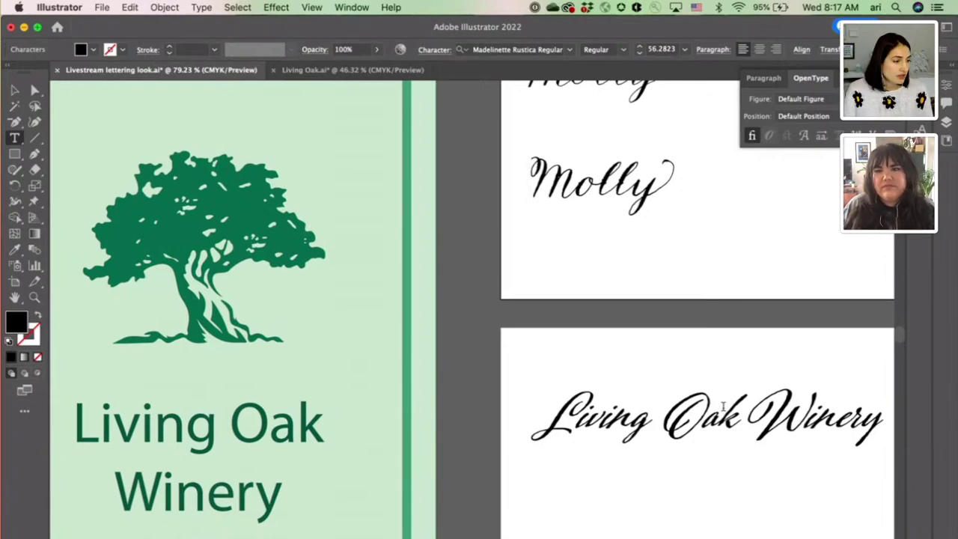
{"action": "scroll", "coordinate": [722, 405], "scroll_direction": "down", "scroll_amount": 6}
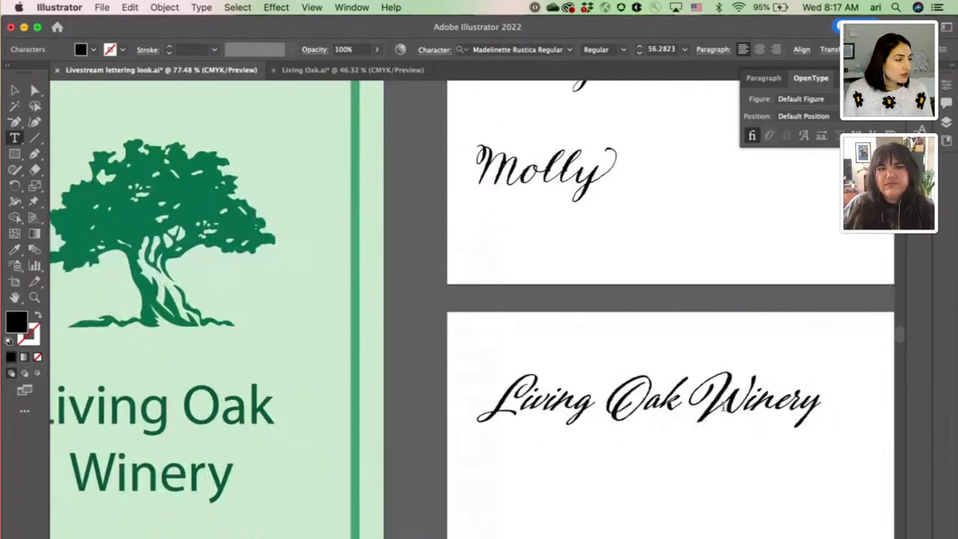
{"action": "scroll", "coordinate": [723, 405], "scroll_direction": "right", "scroll_amount": 3}
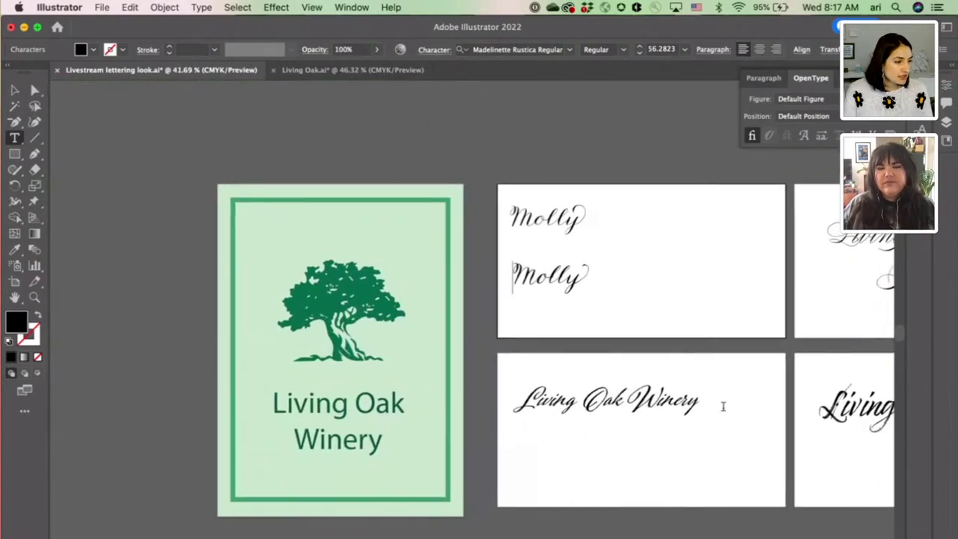
{"action": "scroll", "coordinate": [723, 406], "scroll_direction": "up", "scroll_amount": 1}
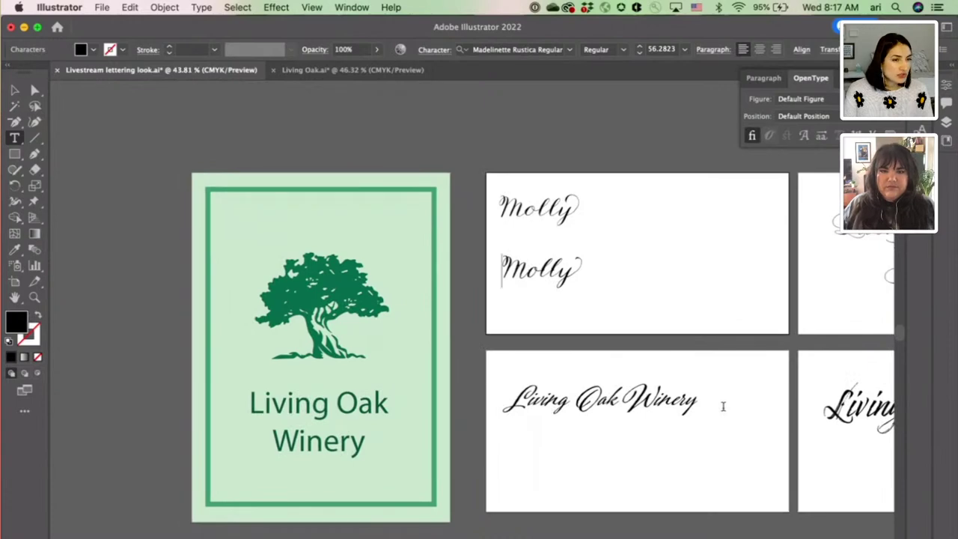
{"action": "scroll", "coordinate": [723, 407], "scroll_direction": "up", "scroll_amount": 4}
{"action": "scroll", "coordinate": [723, 407], "scroll_direction": "down", "scroll_amount": 2}
{"action": "scroll", "coordinate": [723, 407], "scroll_direction": "right", "scroll_amount": 2}
{"action": "scroll", "coordinate": [723, 406], "scroll_direction": "up", "scroll_amount": 2}
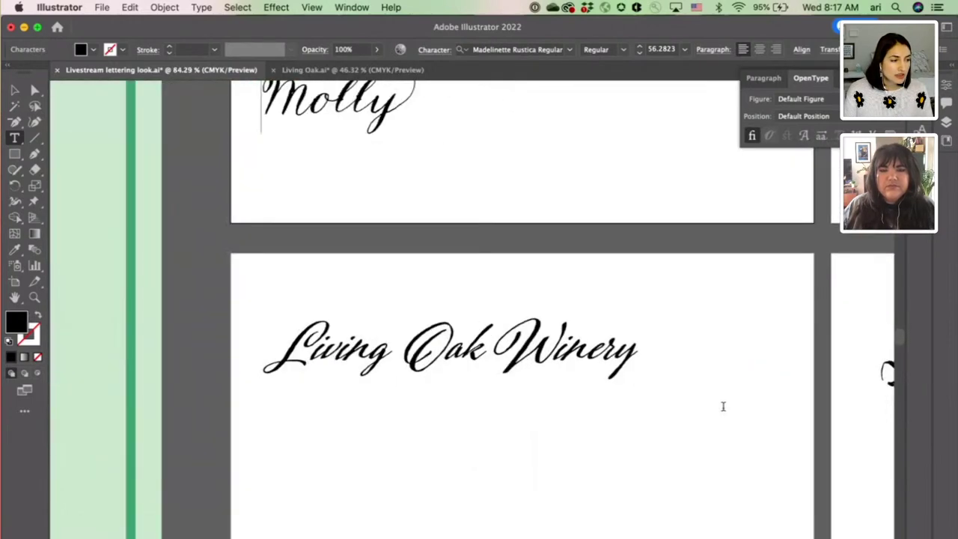
Step: Duplicate the Adorn Coronet Living Oak Winery text below itself and align the two lines
{"action": "left_click", "coordinate": [14, 90]}
{"action": "left_click", "coordinate": [366, 358]}
{"action": "key", "text": "super+shift+b"}
{"action": "left_click_drag", "start_coordinate": [363, 356], "coordinate": [368, 480]}
{"action": "left_click_drag", "start_coordinate": [382, 344], "coordinate": [462, 327]}
{"action": "left_click_drag", "start_coordinate": [479, 482], "coordinate": [540, 444]}
{"action": "scroll", "coordinate": [697, 429], "scroll_direction": "up", "scroll_amount": 3}
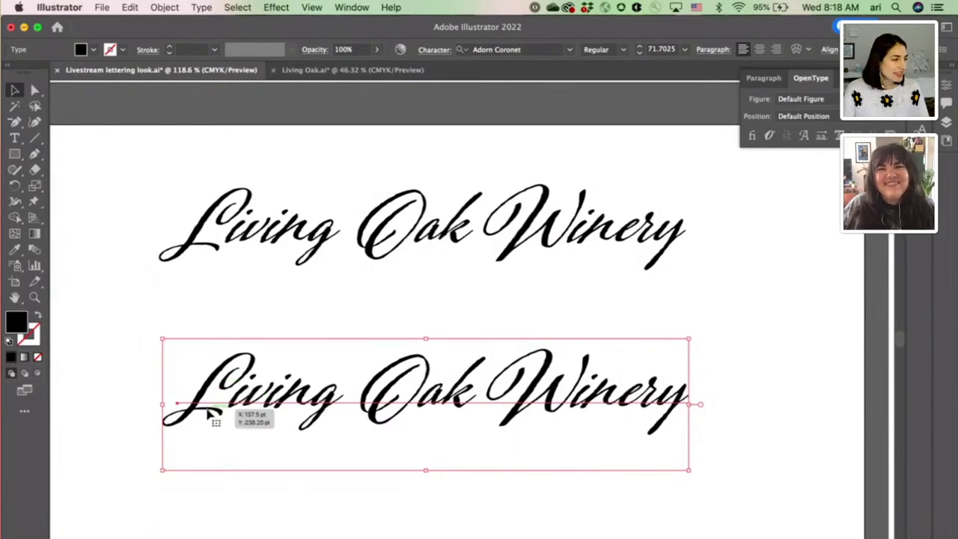
Step: Give the lower copy's capital L a flourished alternate glyph from the alternates popup
{"action": "double_click", "coordinate": [212, 399]}
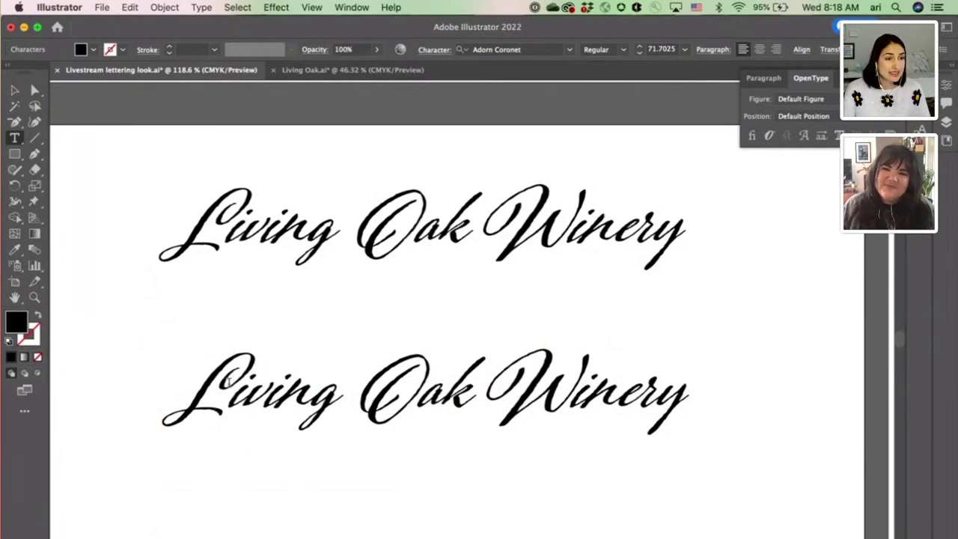
{"action": "left_click_drag", "start_coordinate": [229, 380], "coordinate": [187, 385]}
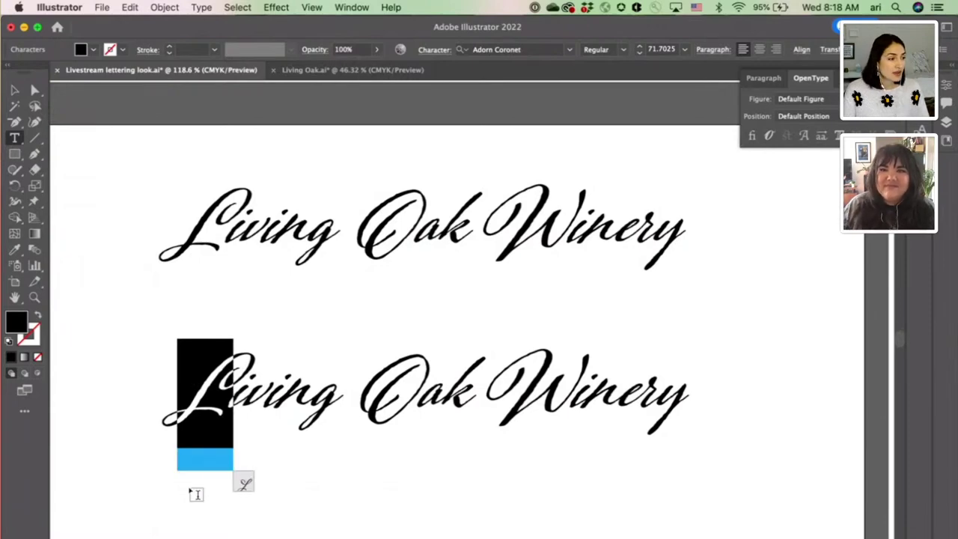
{"action": "left_click", "coordinate": [244, 484]}
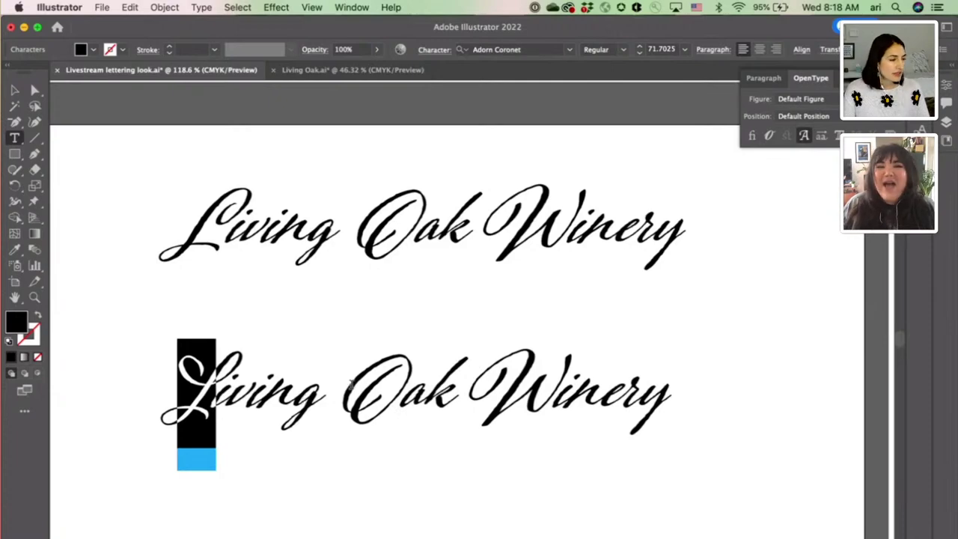
{"action": "mouse_move", "coordinate": [215, 383]}
{"action": "left_click", "coordinate": [324, 390]}
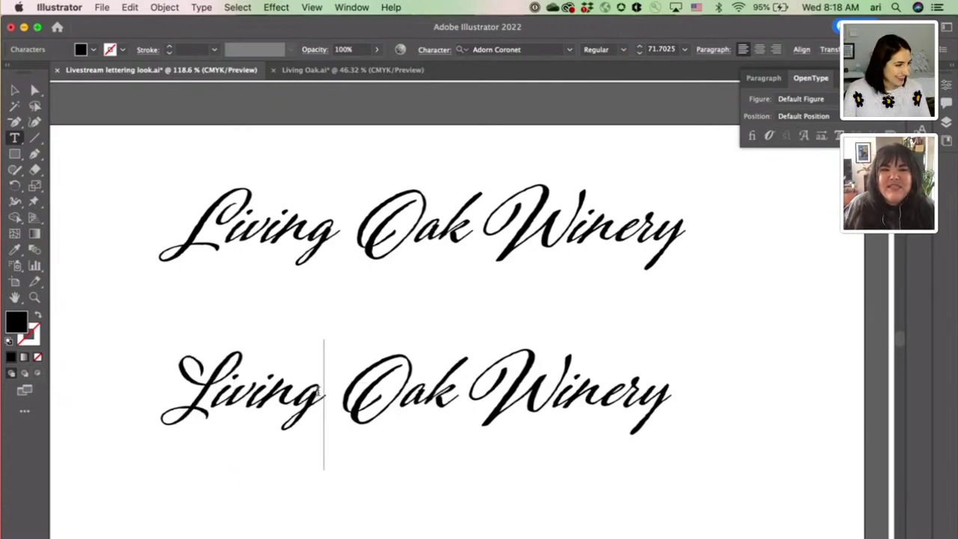
Step: Try the ss07, ss08 and other g alternates in Glyphs, settling on a looping swash
{"action": "left_click_drag", "start_coordinate": [323, 391], "coordinate": [298, 391]}
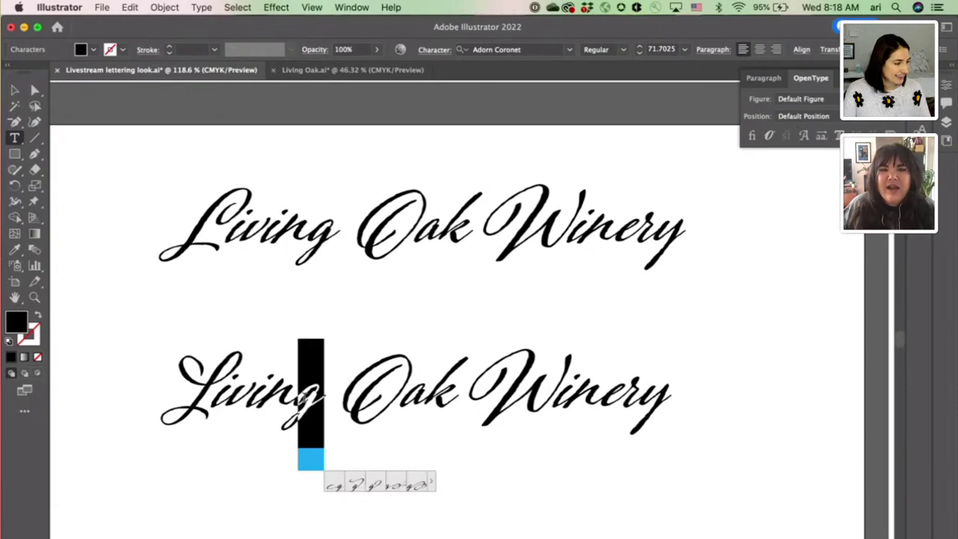
{"action": "left_click", "coordinate": [432, 482]}
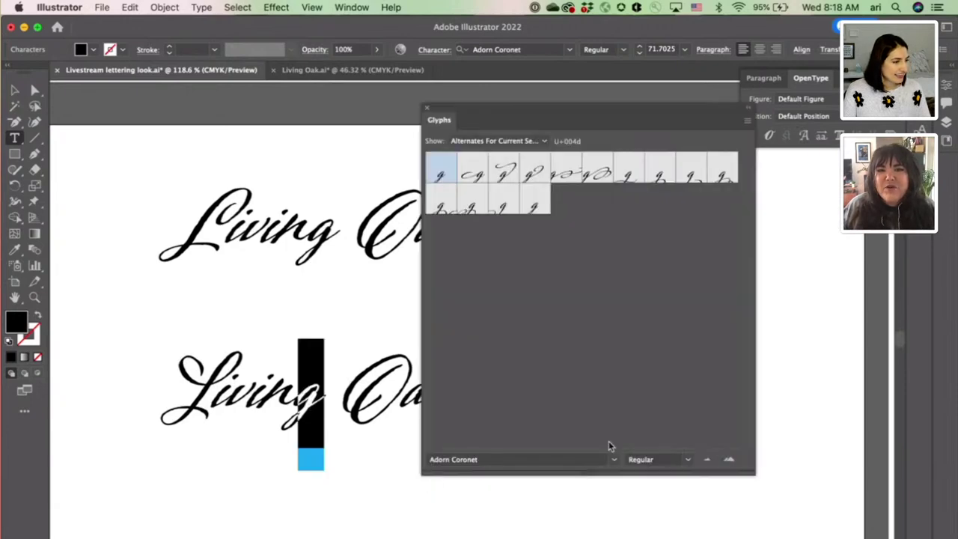
{"action": "left_click", "coordinate": [729, 460]}
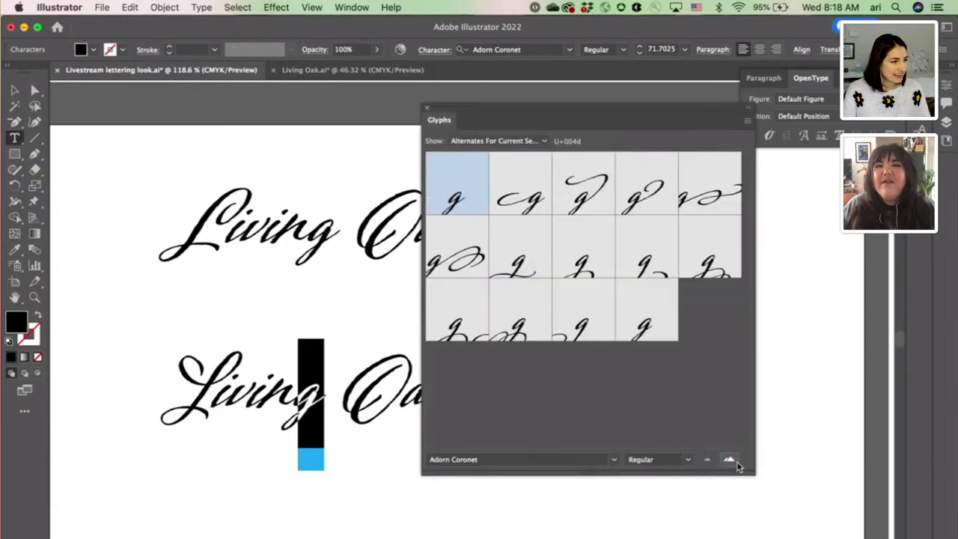
{"action": "double_click", "coordinate": [526, 271]}
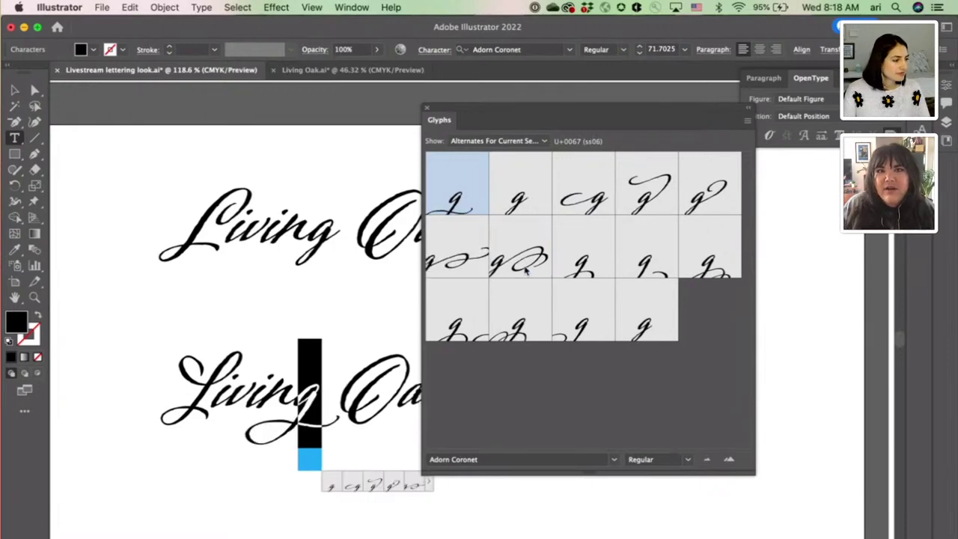
{"action": "double_click", "coordinate": [580, 264]}
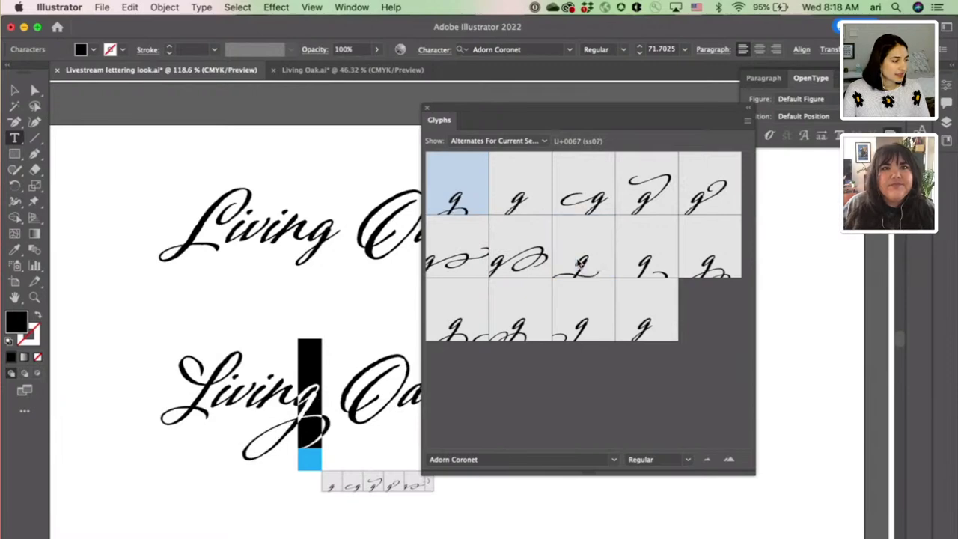
{"action": "double_click", "coordinate": [658, 267]}
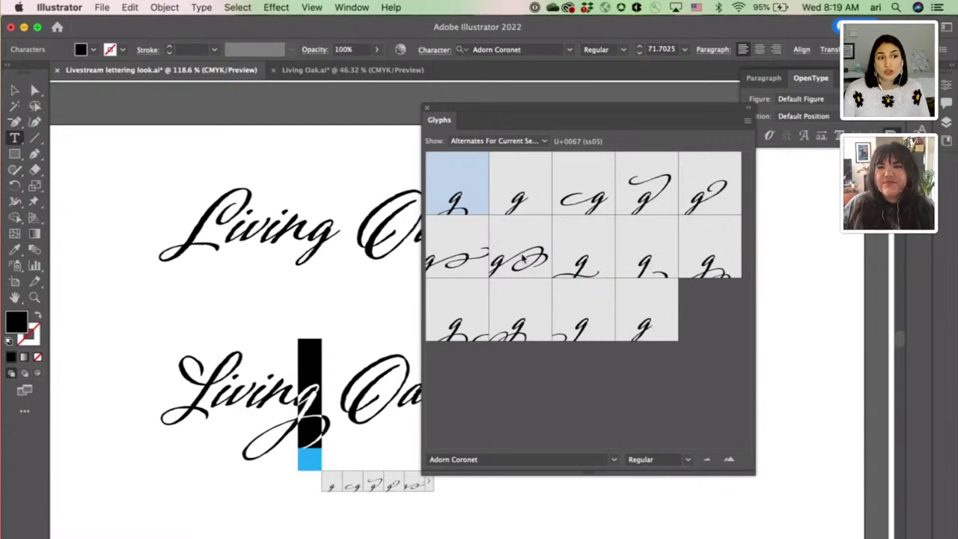
{"action": "double_click", "coordinate": [689, 269]}
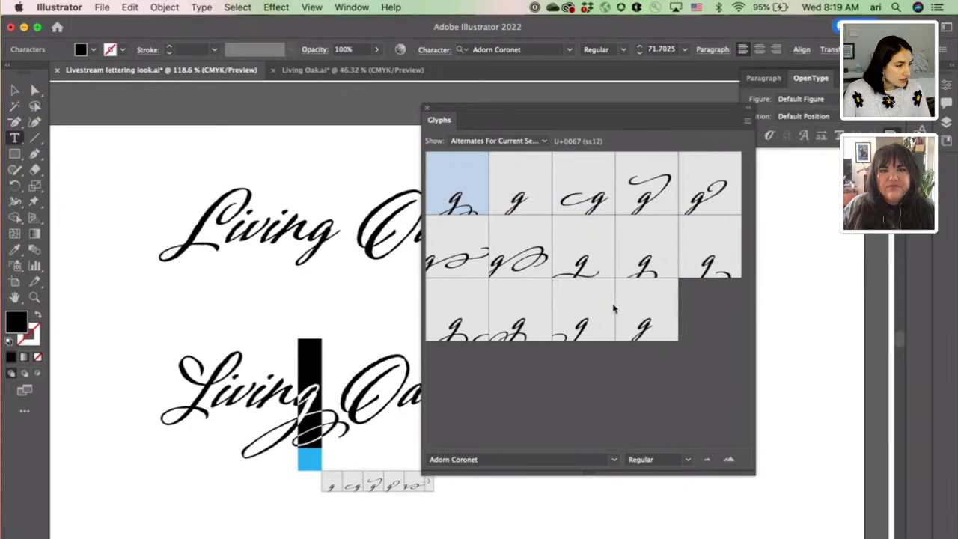
{"action": "double_click", "coordinate": [571, 247]}
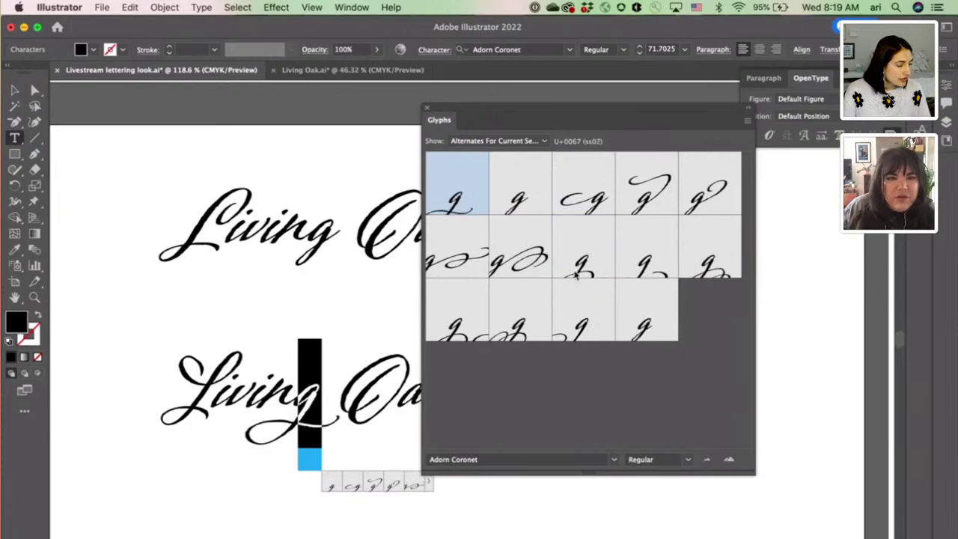
{"action": "left_click_drag", "start_coordinate": [487, 118], "coordinate": [689, 165]}
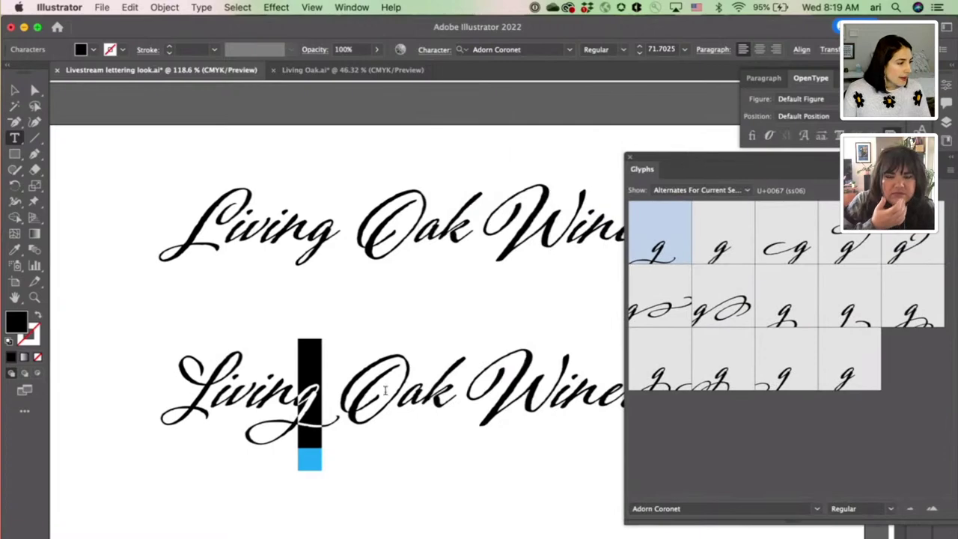
Step: Replace the O of the lower Oak with its swash alternate
{"action": "left_click_drag", "start_coordinate": [386, 391], "coordinate": [336, 397]}
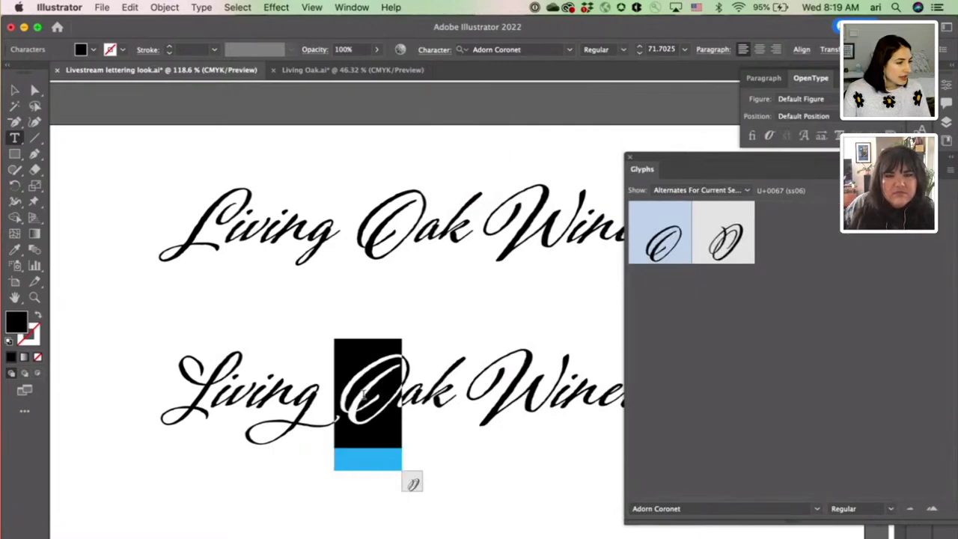
{"action": "double_click", "coordinate": [725, 249]}
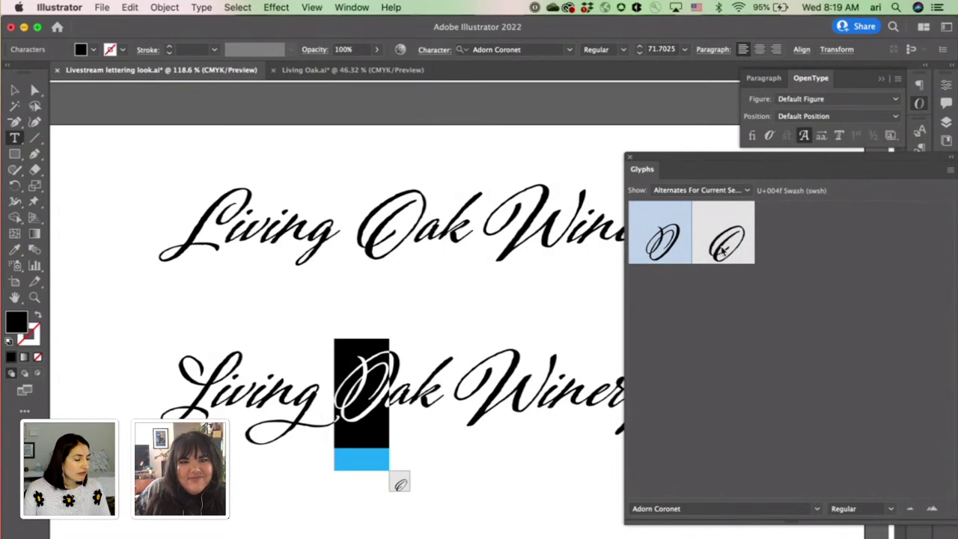
{"action": "double_click", "coordinate": [725, 248]}
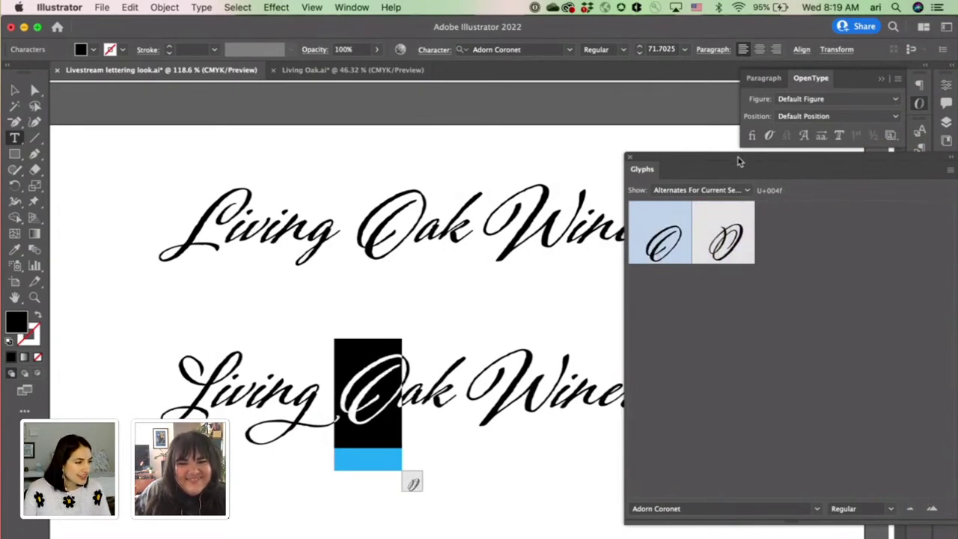
{"action": "left_click_drag", "start_coordinate": [700, 158], "coordinate": [655, 205]}
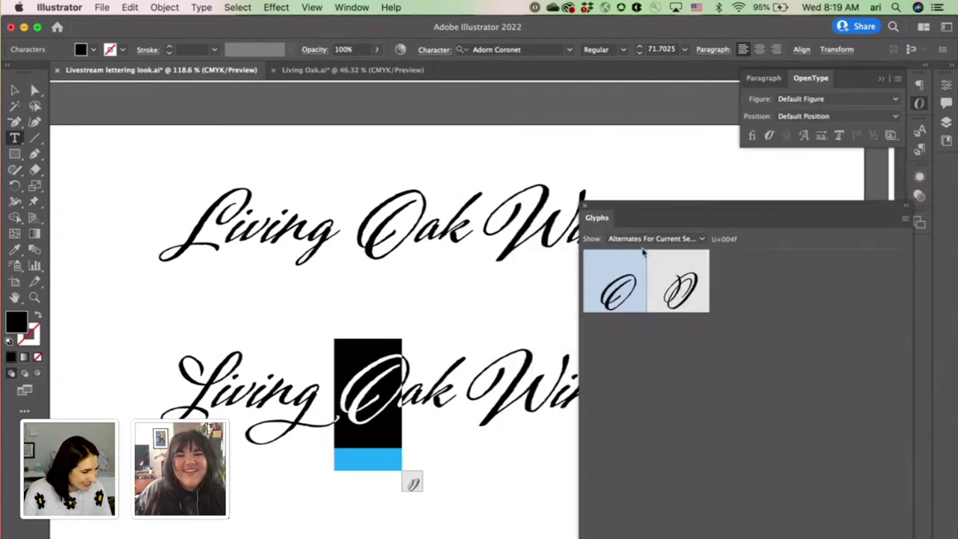
Step: Try several alternates for the k of Oak, ending on the tall looped ss04 swash
{"action": "double_click", "coordinate": [441, 386]}
{"action": "left_click", "coordinate": [426, 386]}
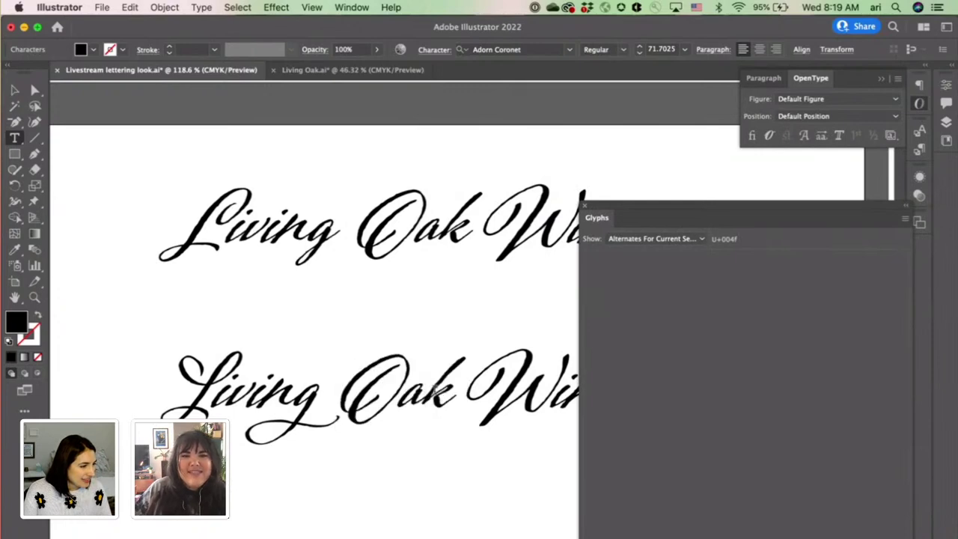
{"action": "left_click_drag", "start_coordinate": [427, 387], "coordinate": [454, 386]}
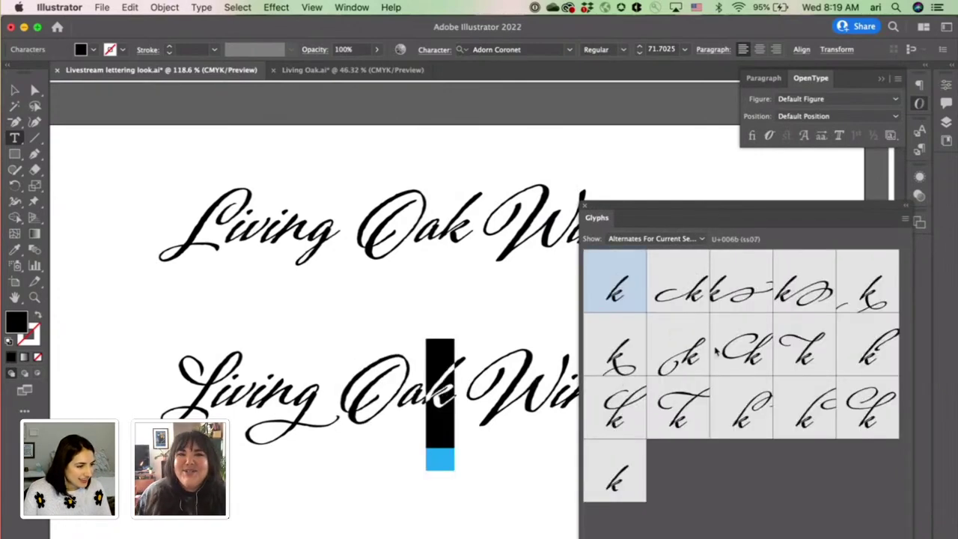
{"action": "double_click", "coordinate": [804, 353]}
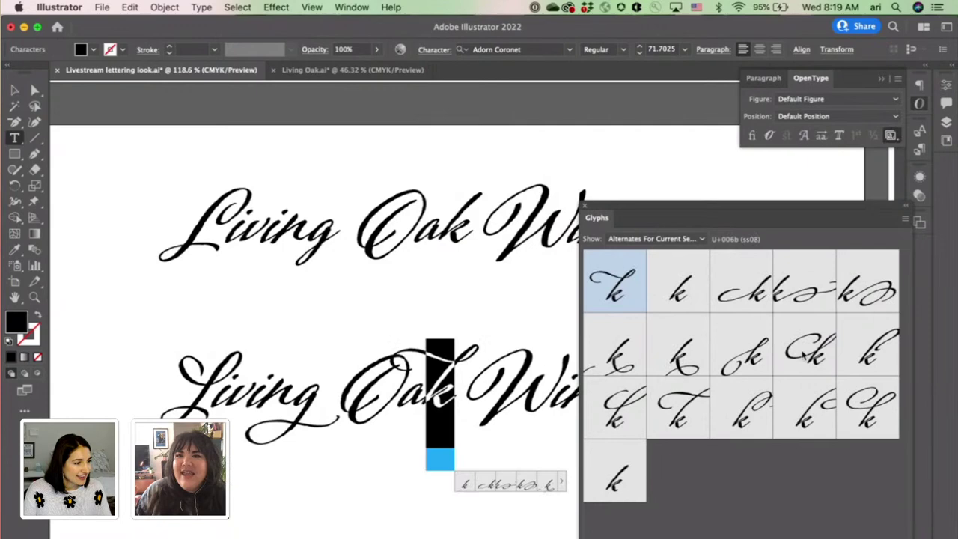
{"action": "double_click", "coordinate": [760, 410]}
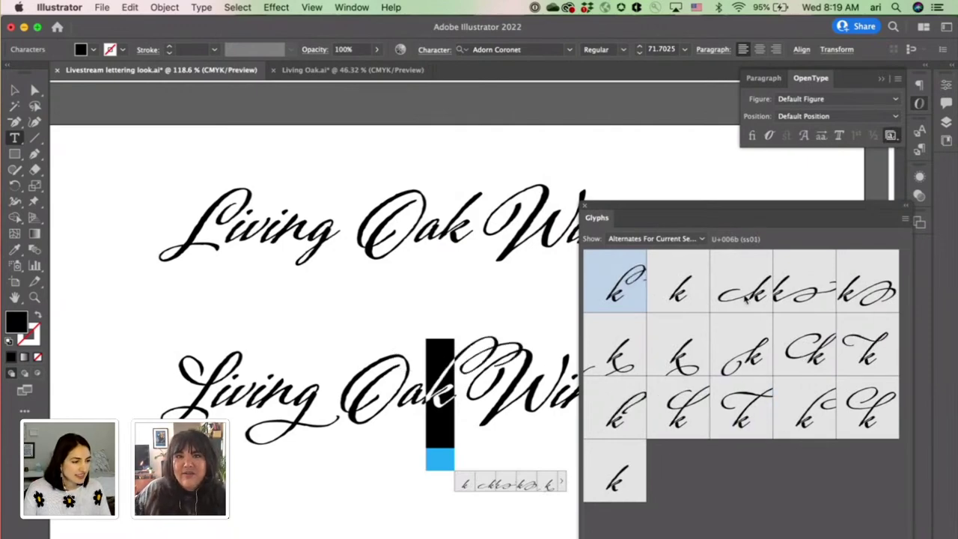
{"action": "double_click", "coordinate": [626, 419]}
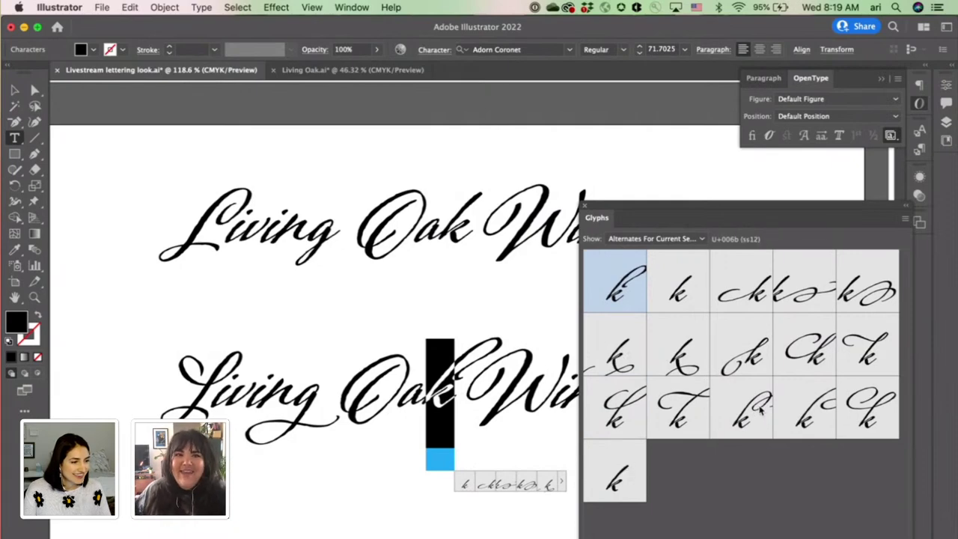
{"action": "double_click", "coordinate": [875, 357]}
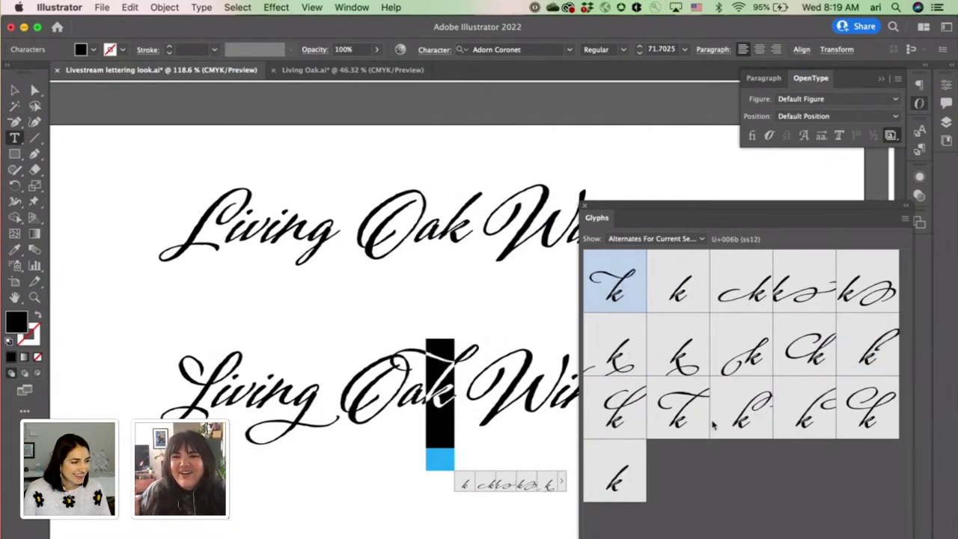
{"action": "double_click", "coordinate": [613, 473]}
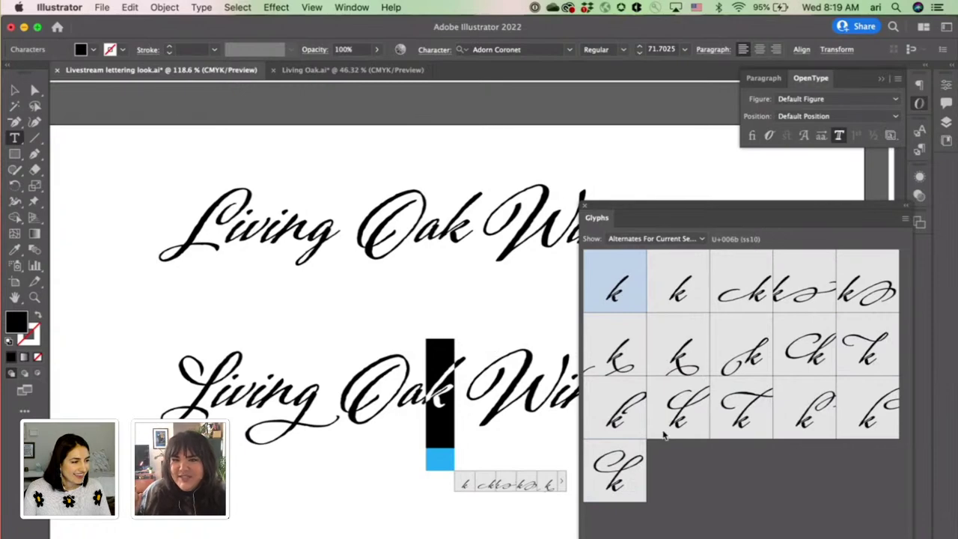
{"action": "double_click", "coordinate": [630, 365]}
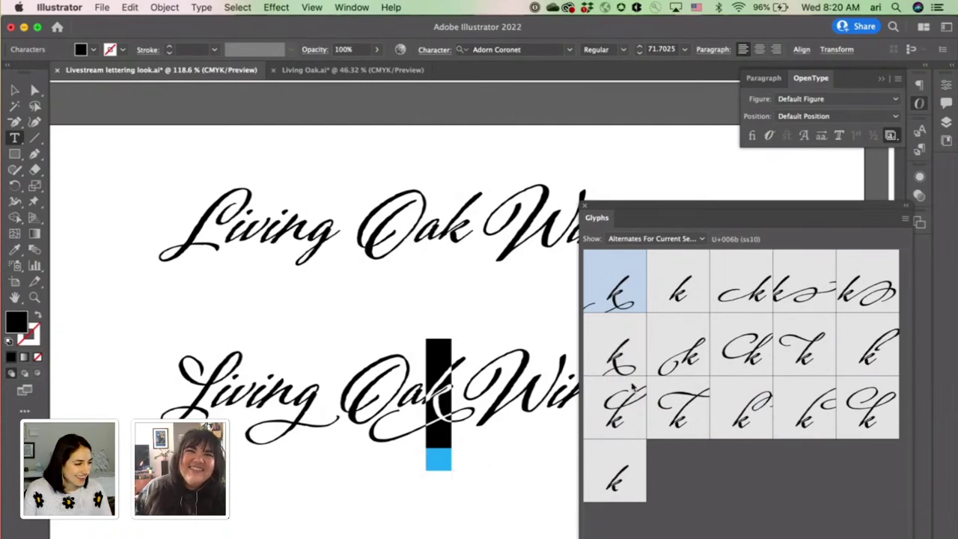
{"action": "double_click", "coordinate": [631, 396]}
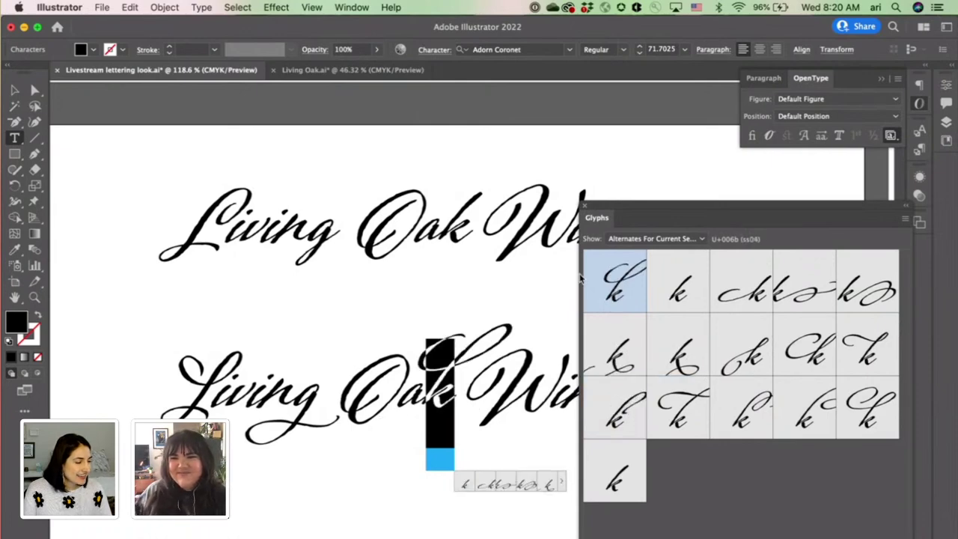
{"action": "left_click_drag", "start_coordinate": [695, 208], "coordinate": [649, 96]}
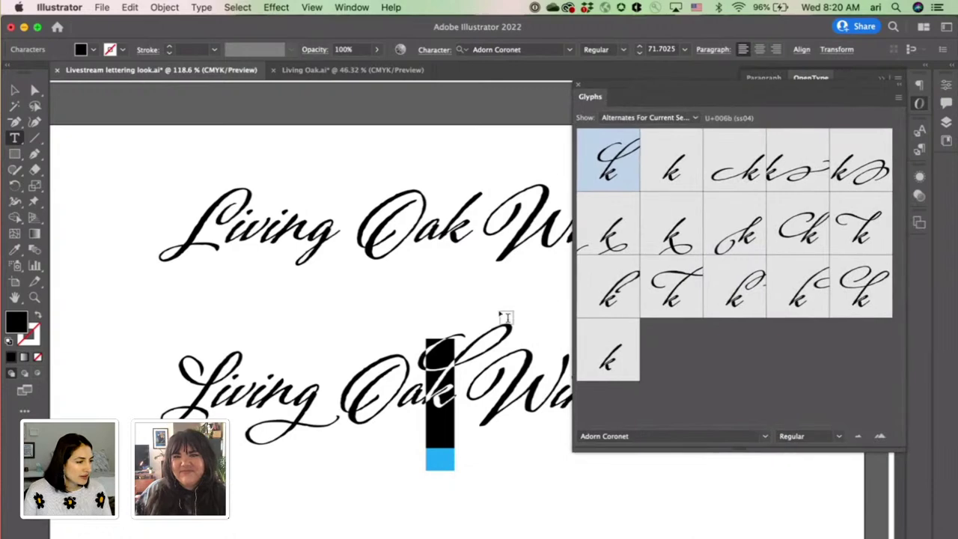
Step: Give the final y of the lower Winery the ss09 swash tail curling beneath the word
{"action": "scroll", "coordinate": [505, 317], "scroll_direction": "right", "scroll_amount": 5}
{"action": "scroll", "coordinate": [428, 347], "scroll_direction": "up", "scroll_amount": 2}
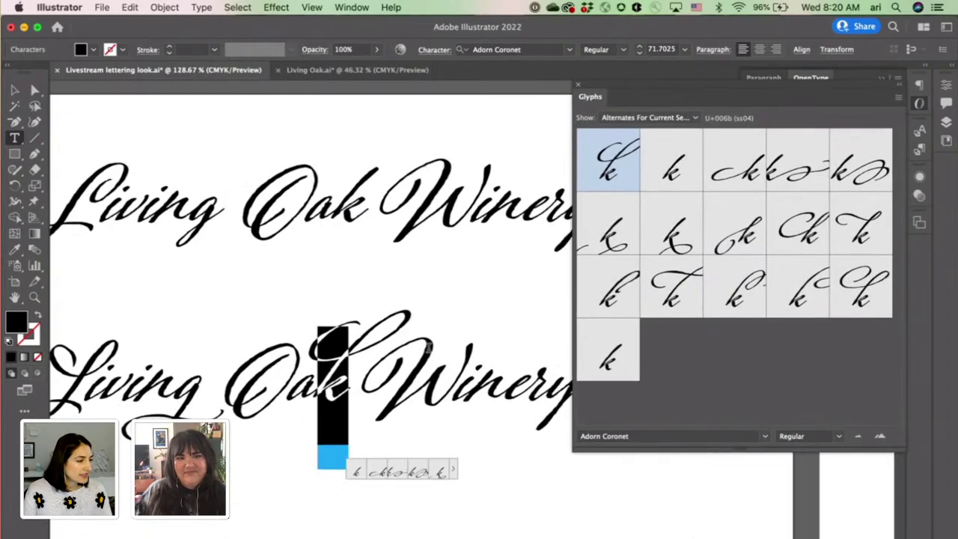
{"action": "scroll", "coordinate": [428, 347], "scroll_direction": "right", "scroll_amount": 2}
{"action": "left_click", "coordinate": [404, 388]}
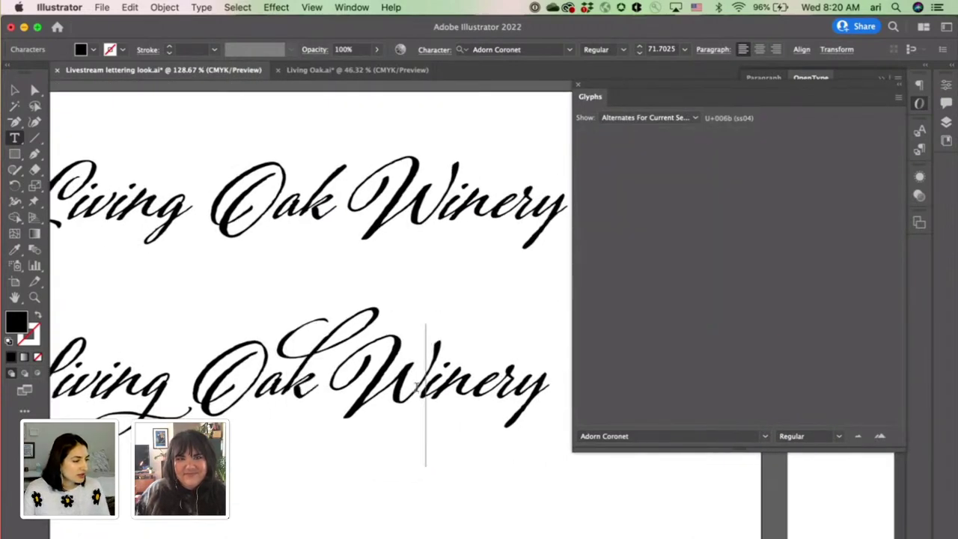
{"action": "left_click_drag", "start_coordinate": [404, 388], "coordinate": [373, 392]}
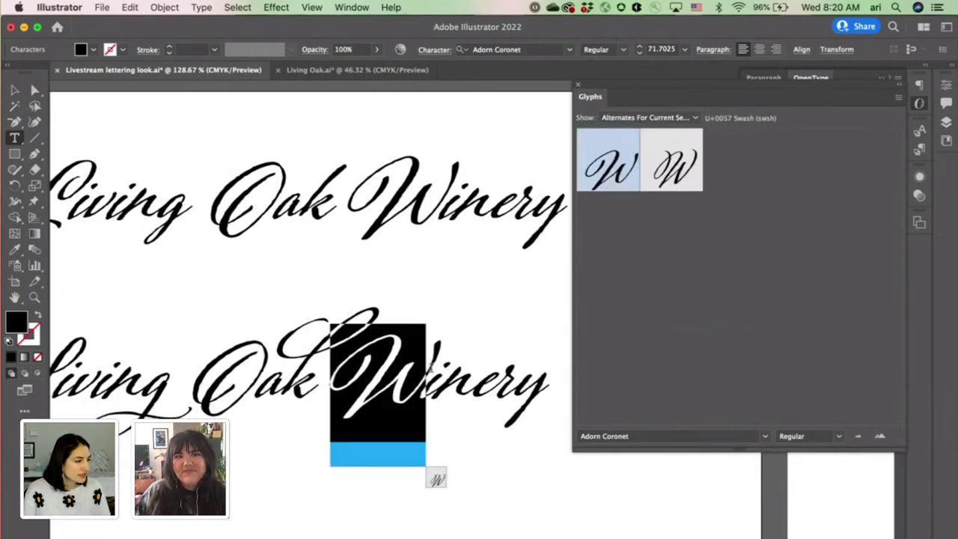
{"action": "left_click", "coordinate": [452, 374]}
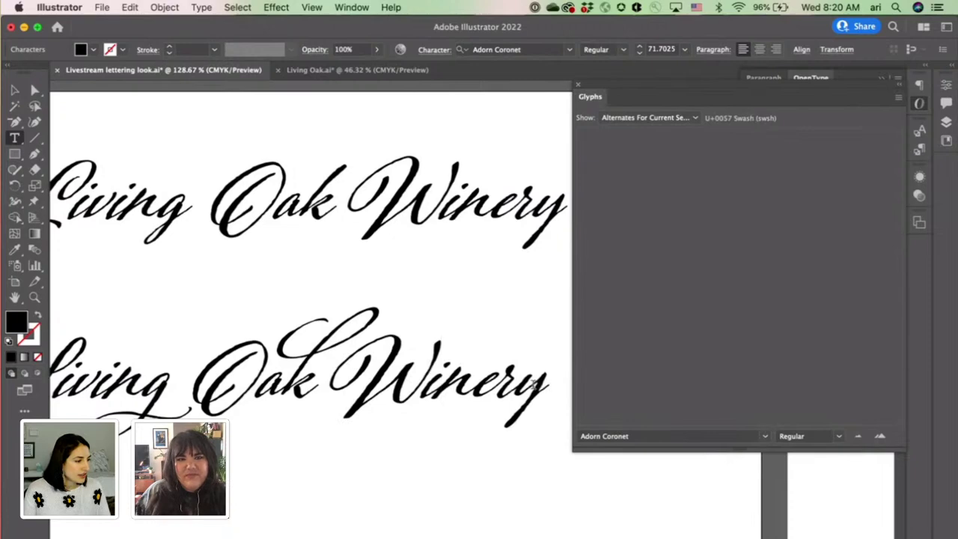
{"action": "left_click_drag", "start_coordinate": [536, 384], "coordinate": [529, 385]}
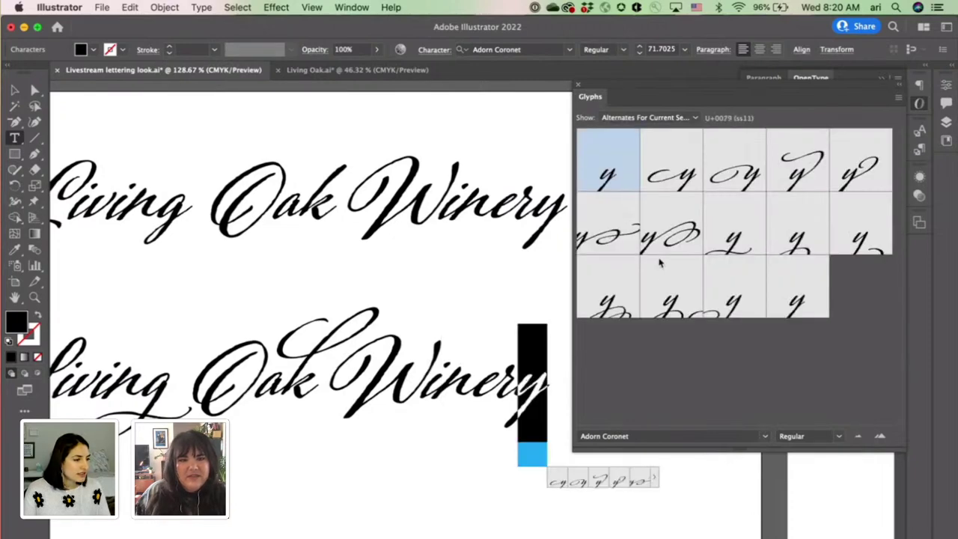
{"action": "double_click", "coordinate": [672, 234]}
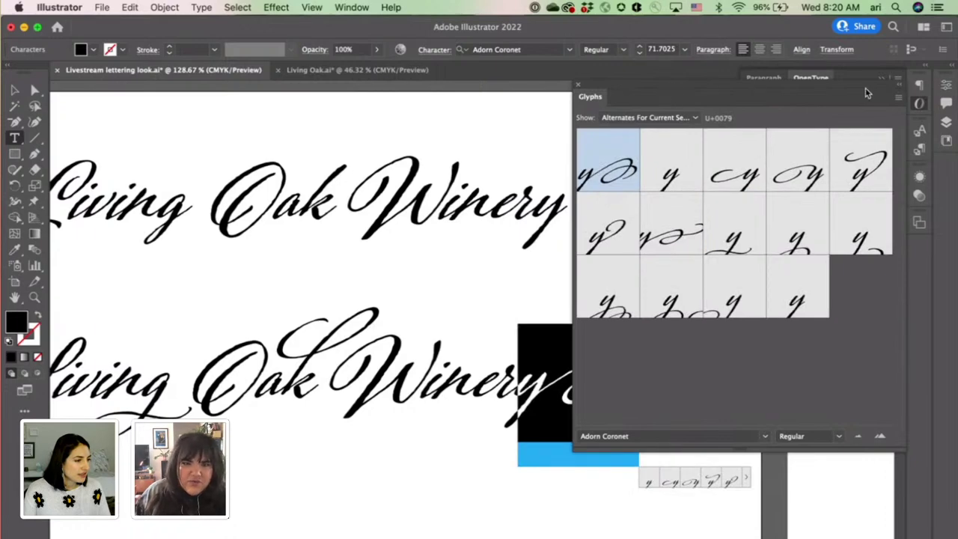
{"action": "left_click_drag", "start_coordinate": [702, 87], "coordinate": [829, 105]}
{"action": "double_click", "coordinate": [741, 322]}
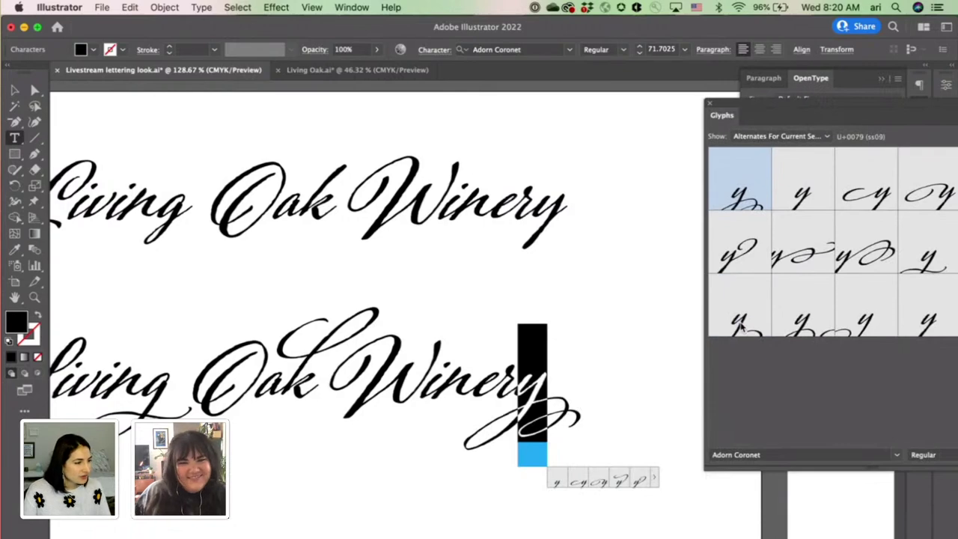
Step: Swap the W of the lower Winery for a wider swash alternate
{"action": "key", "text": "Escape"}
{"action": "scroll", "coordinate": [642, 344], "scroll_direction": "down", "scroll_amount": 3}
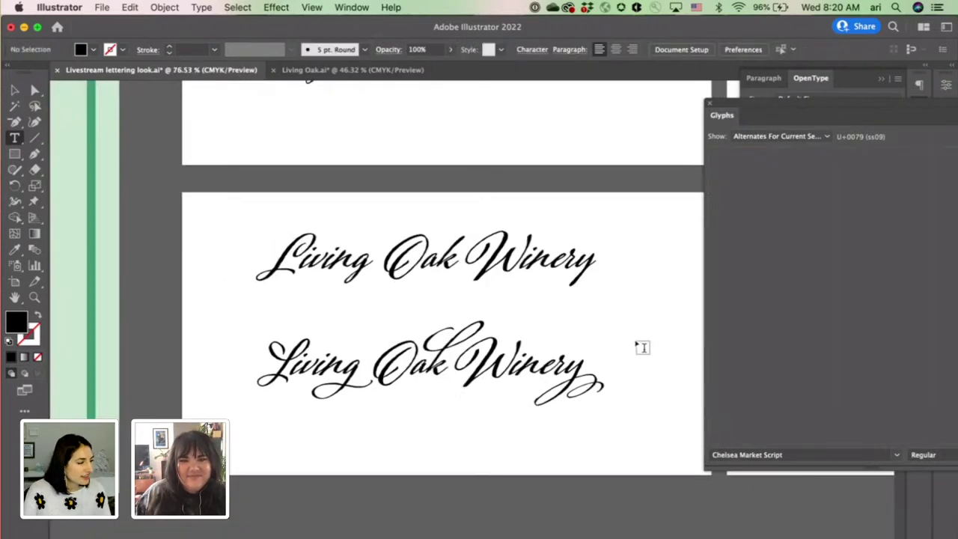
{"action": "scroll", "coordinate": [475, 374], "scroll_direction": "up", "scroll_amount": 3}
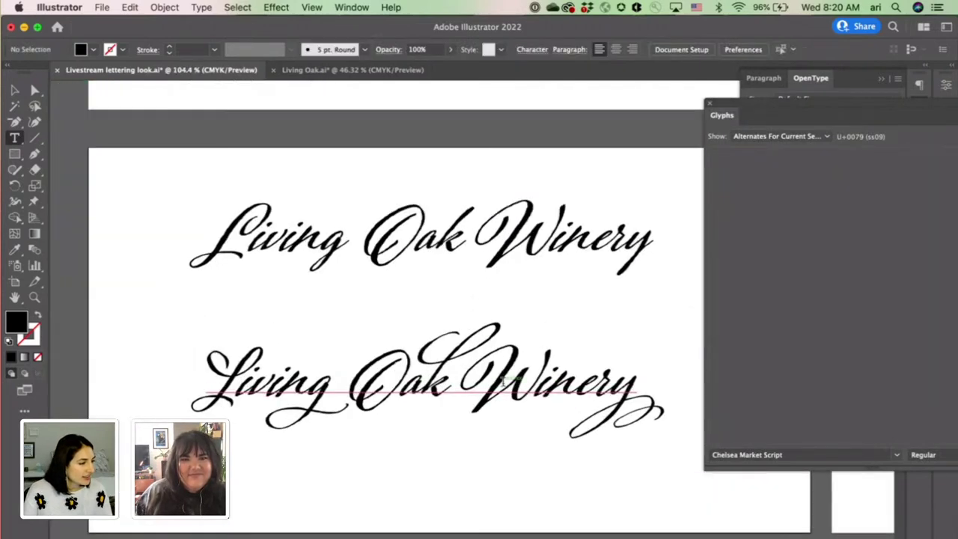
{"action": "left_click_drag", "start_coordinate": [544, 393], "coordinate": [461, 394]}
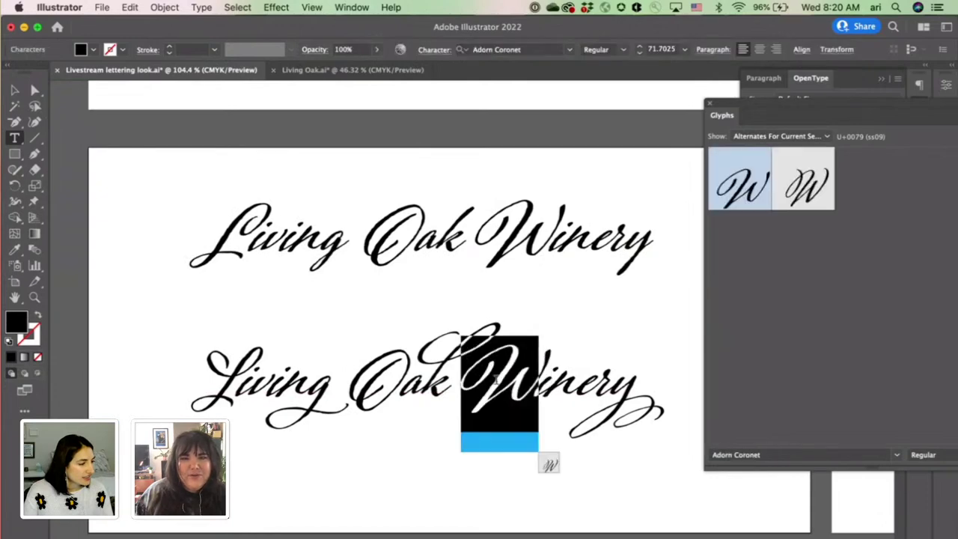
{"action": "double_click", "coordinate": [805, 195]}
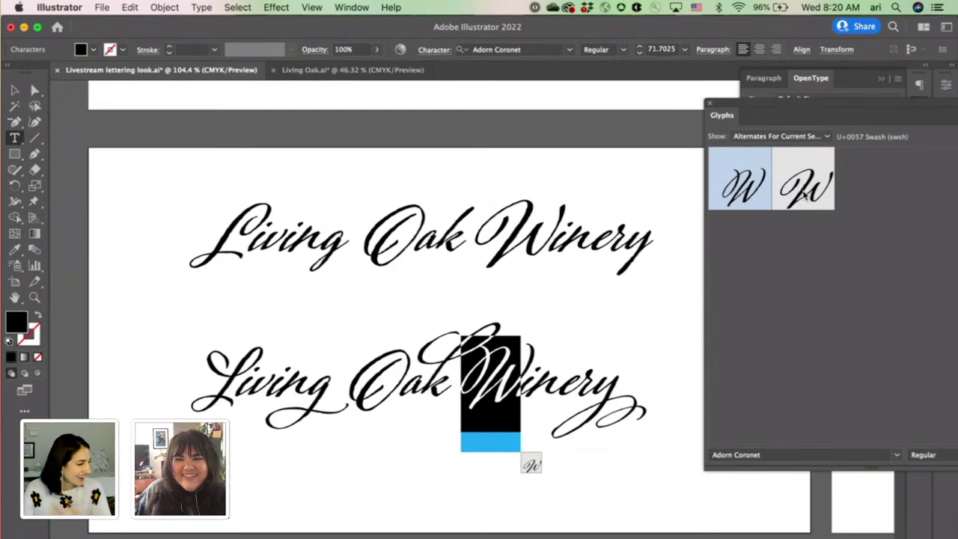
{"action": "double_click", "coordinate": [805, 194]}
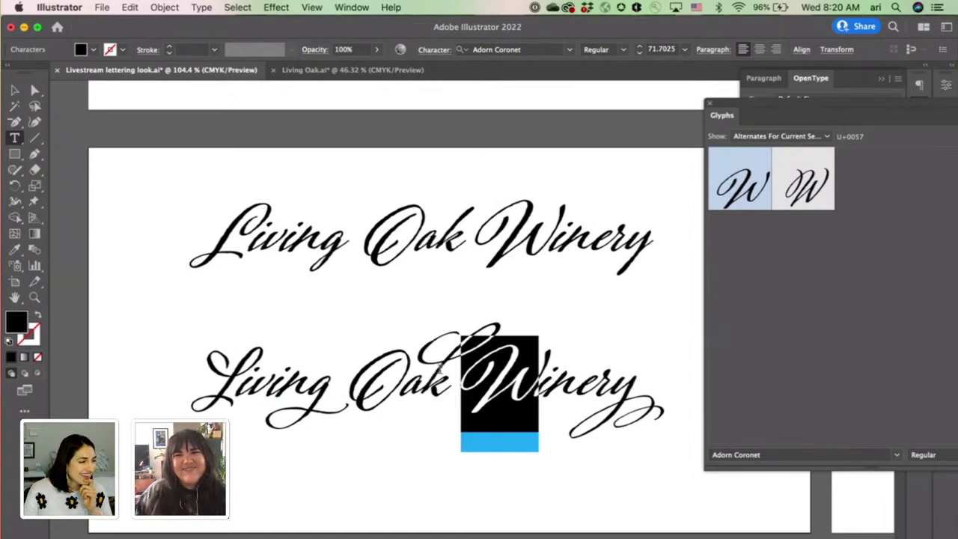
{"action": "left_click", "coordinate": [440, 369]}
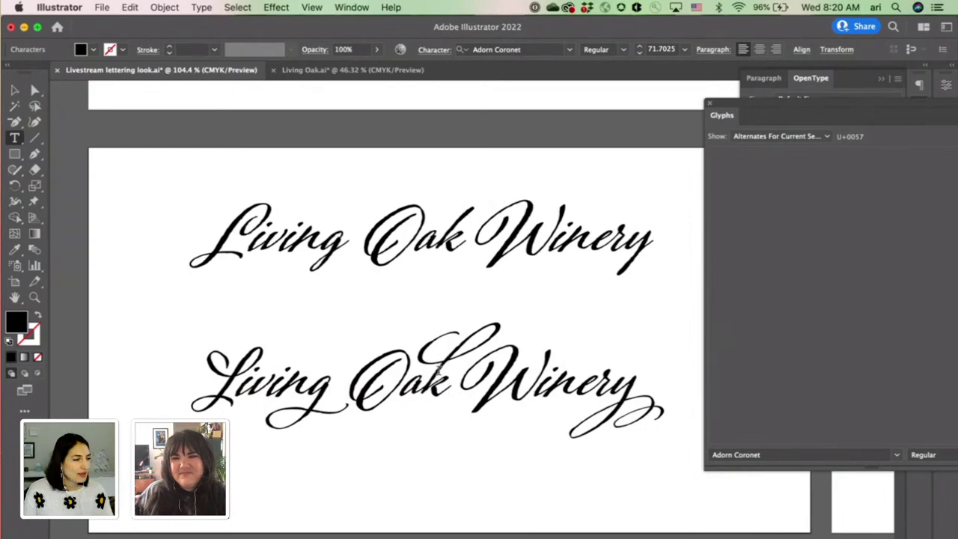
Step: Close the glyph alternates and deselect the swash line to compare it with the original
{"action": "scroll", "coordinate": [622, 292], "scroll_direction": "right", "scroll_amount": 2}
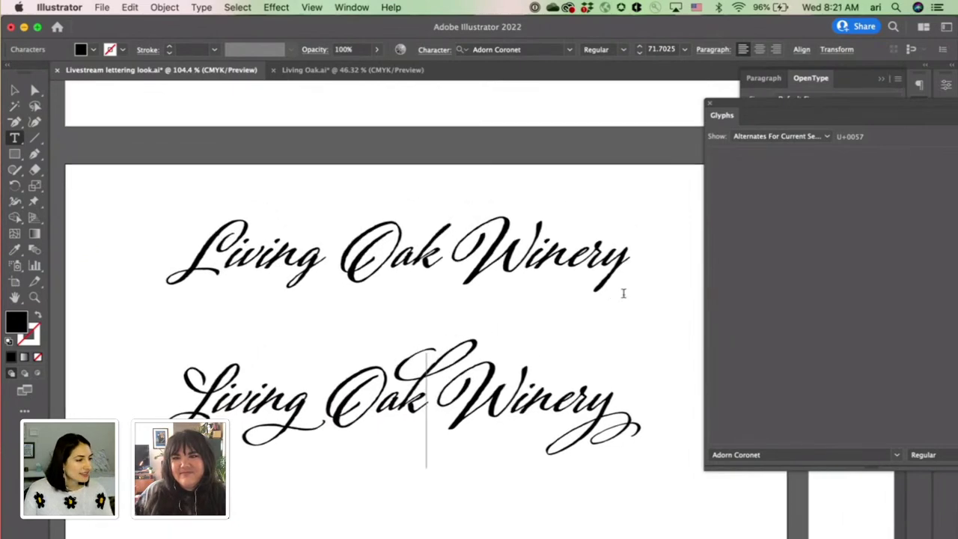
{"action": "left_click", "coordinate": [709, 103]}
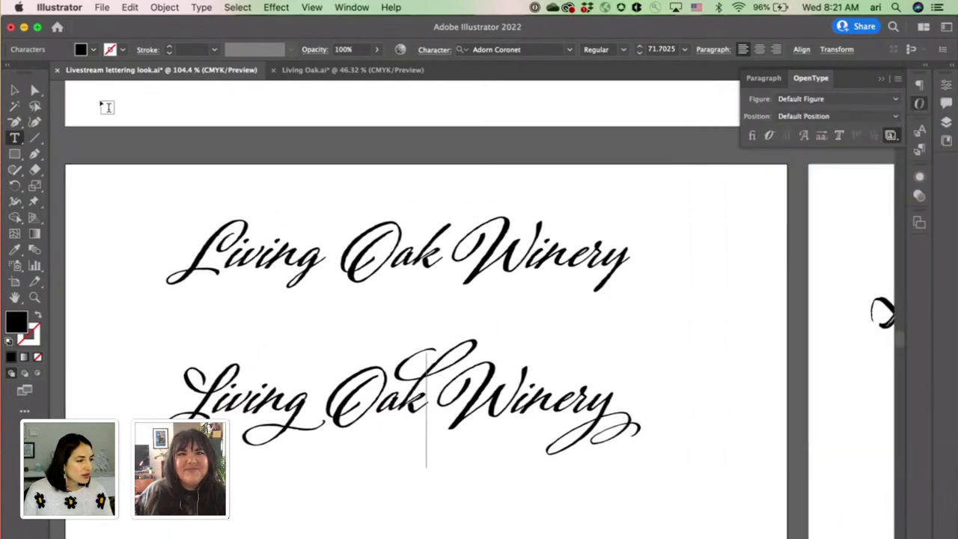
{"action": "left_click", "coordinate": [15, 90]}
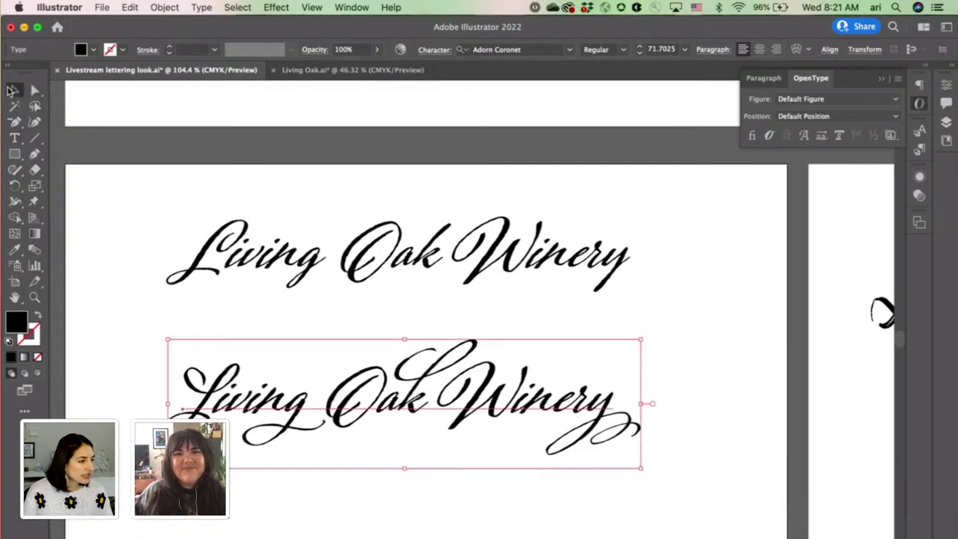
{"action": "left_click", "coordinate": [694, 264]}
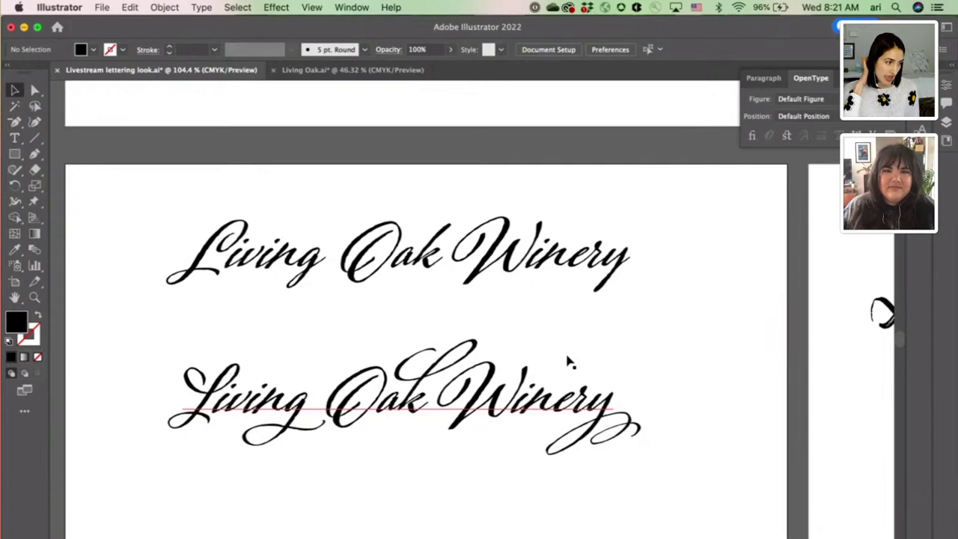
Step: Pan to the Compendium artboard, select the Living Oak Winery and The text, and zoom in
{"action": "scroll", "coordinate": [567, 363], "scroll_direction": "down", "scroll_amount": 2}
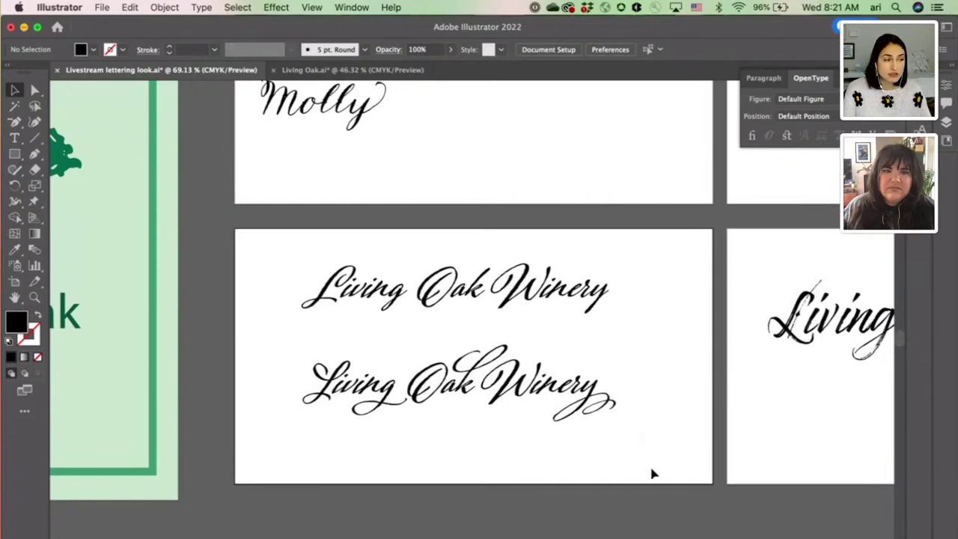
{"action": "scroll", "coordinate": [651, 473], "scroll_direction": "up", "scroll_amount": 5}
{"action": "scroll", "coordinate": [651, 473], "scroll_direction": "right", "scroll_amount": 5}
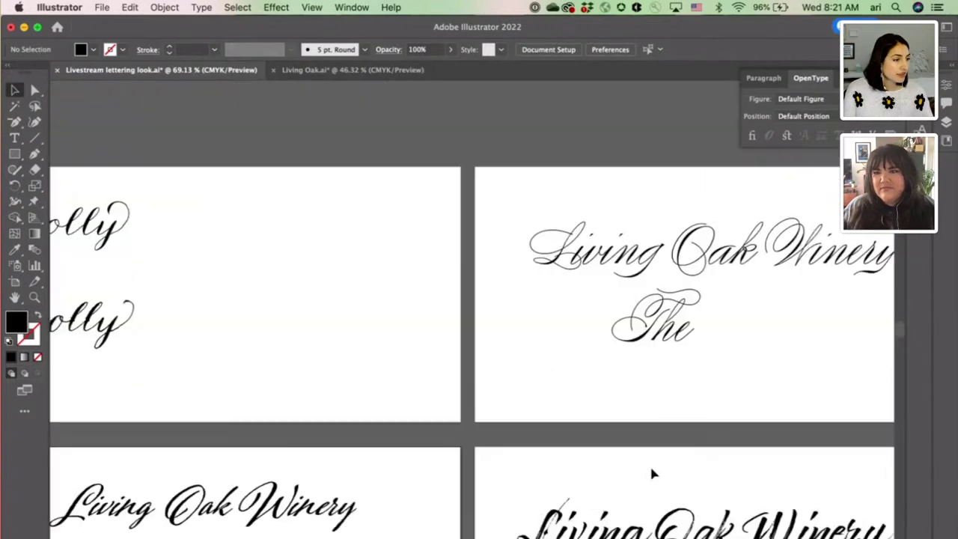
{"action": "scroll", "coordinate": [651, 473], "scroll_direction": "up", "scroll_amount": 1}
{"action": "scroll", "coordinate": [651, 473], "scroll_direction": "right", "scroll_amount": 3}
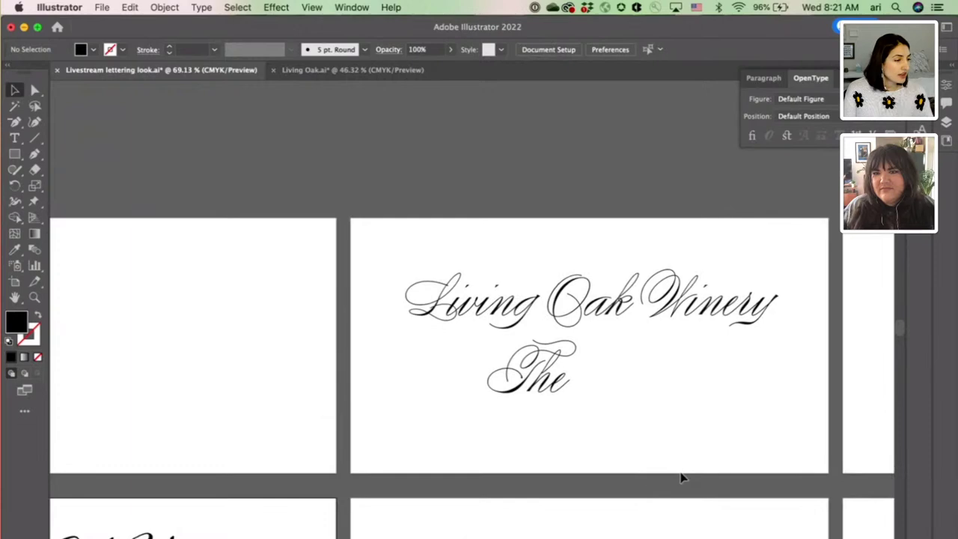
{"action": "left_click", "coordinate": [506, 314]}
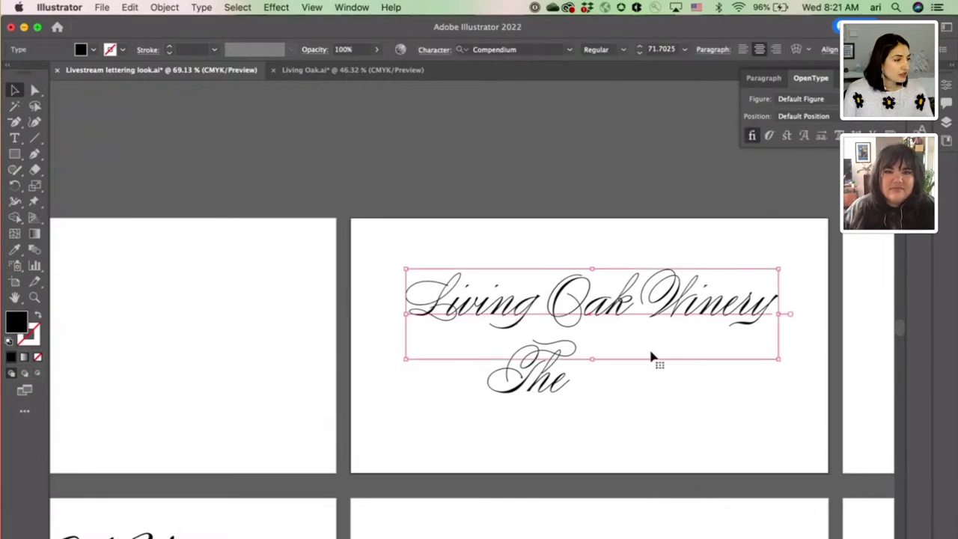
{"action": "scroll", "coordinate": [663, 363], "scroll_direction": "up", "scroll_amount": 1}
{"action": "scroll", "coordinate": [662, 363], "scroll_direction": "up", "scroll_amount": 1}
{"action": "scroll", "coordinate": [662, 363], "scroll_direction": "right", "scroll_amount": 2}
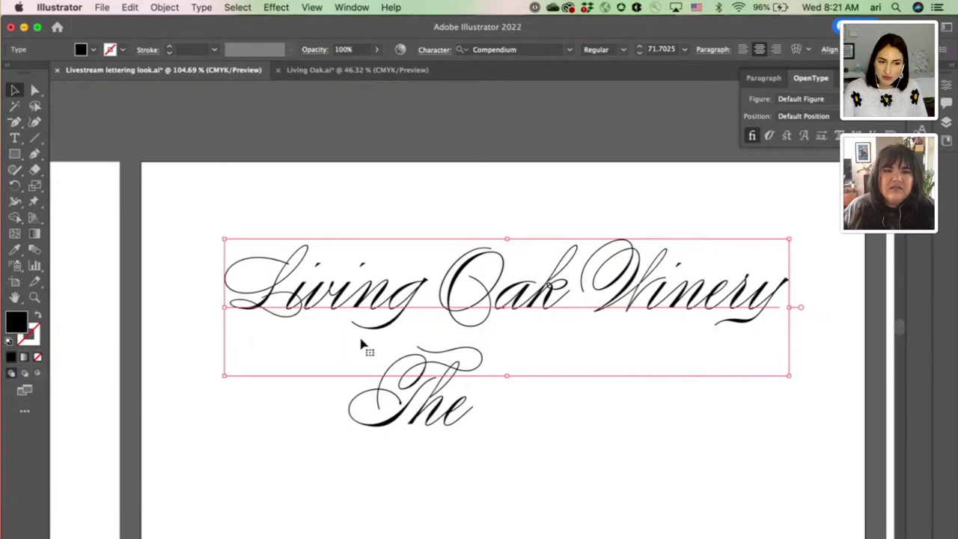
Step: Highlight the full Compendium 'Living Oak Winery' line and open the OpenType Stylistic Sets menu
{"action": "scroll", "coordinate": [360, 344], "scroll_direction": "up", "scroll_amount": 2}
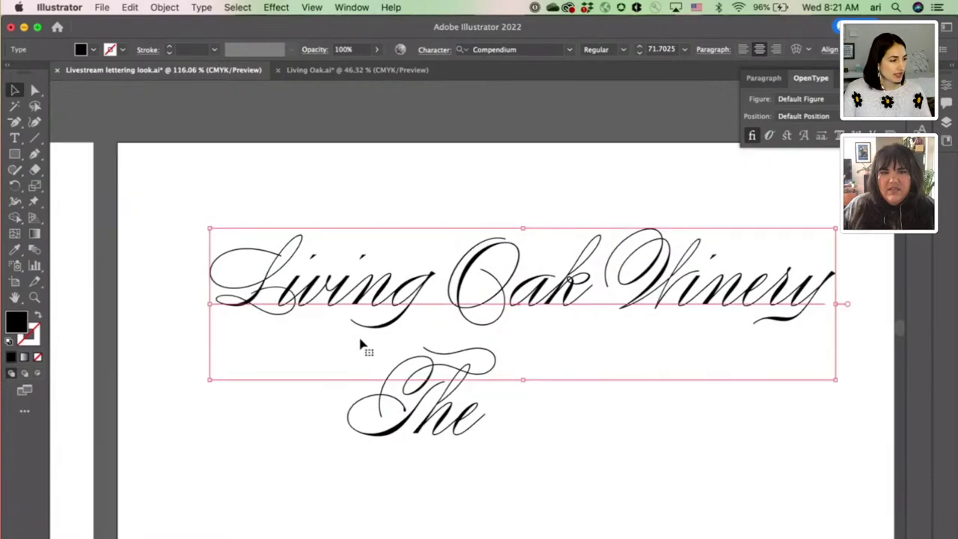
{"action": "double_click", "coordinate": [221, 313]}
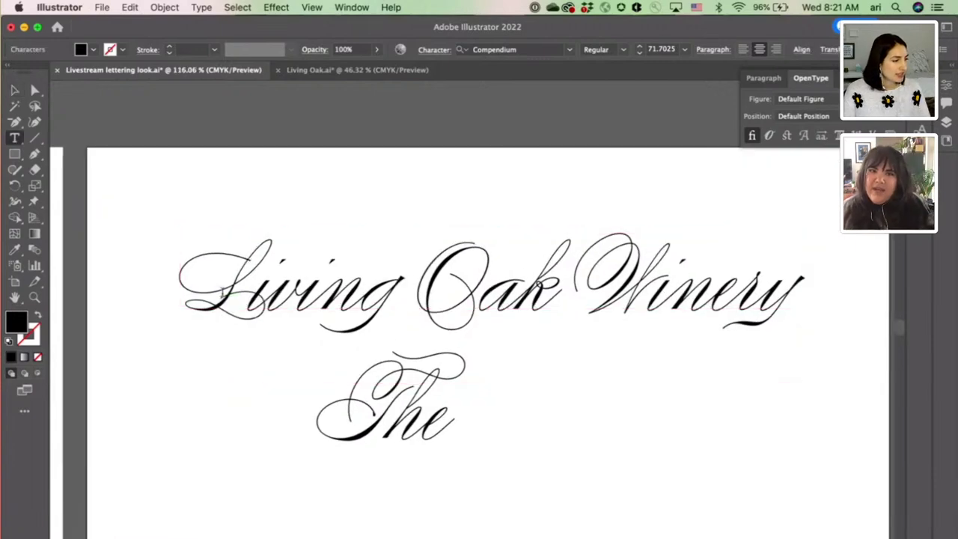
{"action": "key", "text": "shift+Left"}
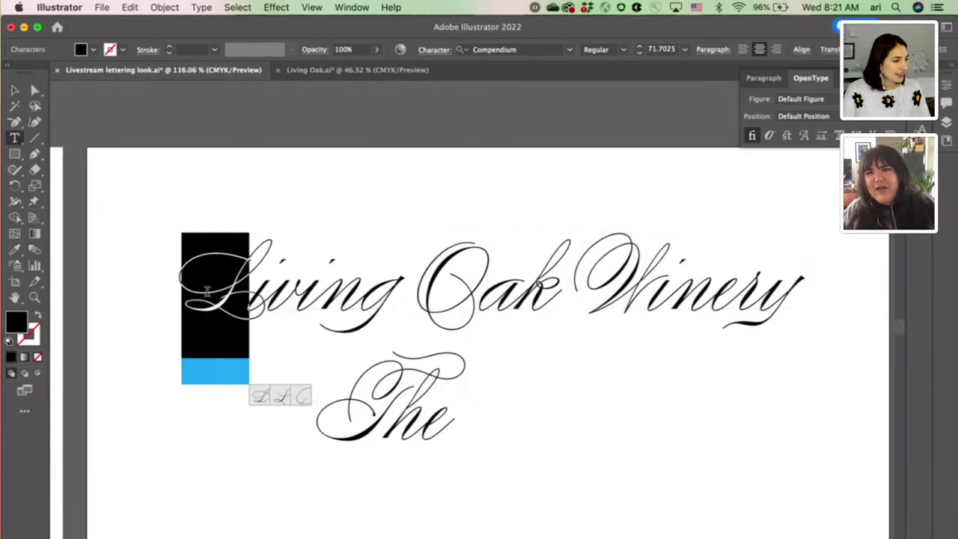
{"action": "left_click", "coordinate": [223, 278]}
{"action": "left_click_drag", "start_coordinate": [189, 275], "coordinate": [833, 275]}
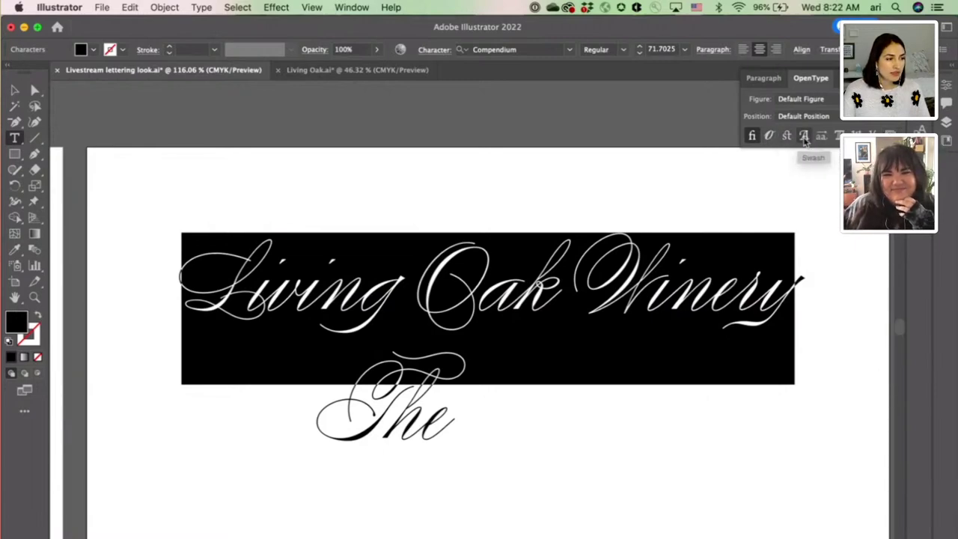
{"action": "left_click", "coordinate": [891, 137]}
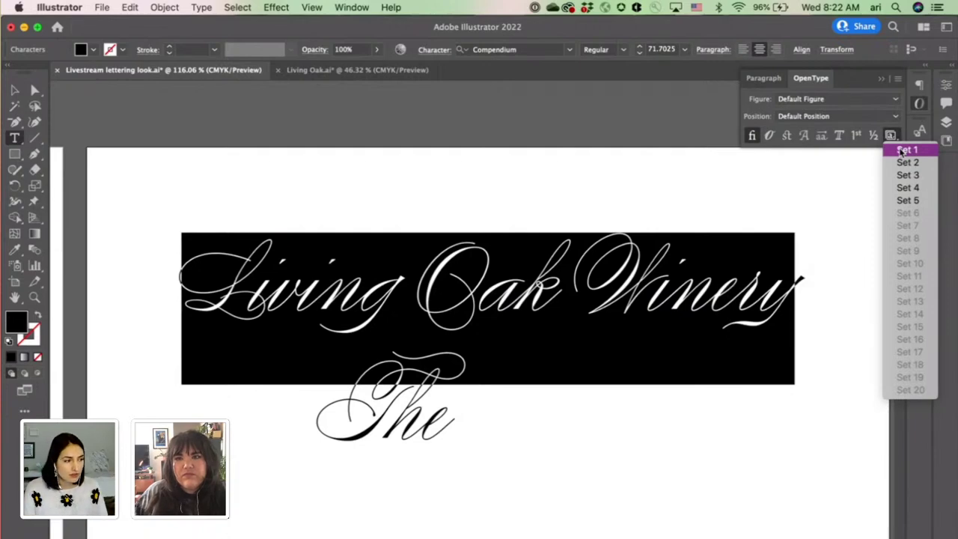
Step: Toggle stylistic Set 1 on and off on the line to compare its alternate glyphs
{"action": "left_click", "coordinate": [903, 151]}
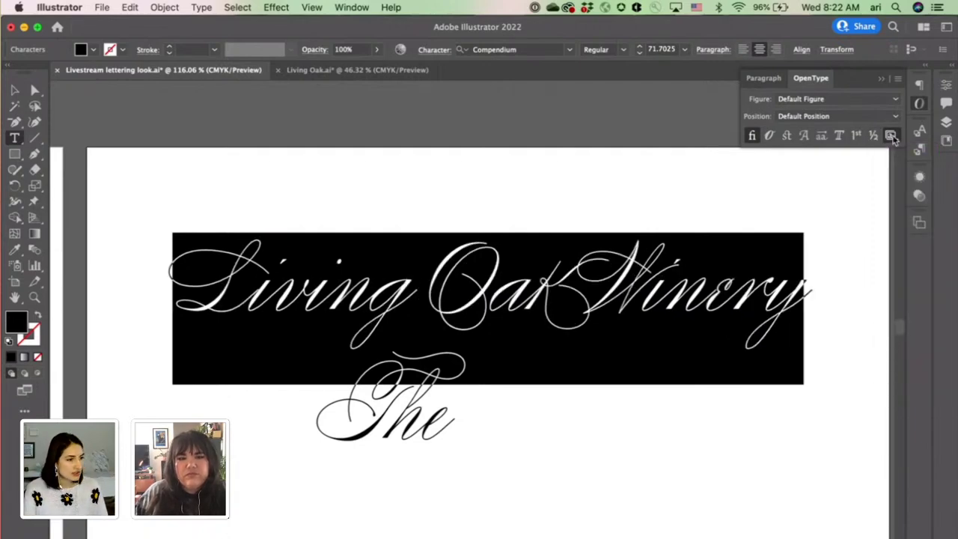
{"action": "left_click", "coordinate": [892, 138]}
{"action": "left_click", "coordinate": [904, 149]}
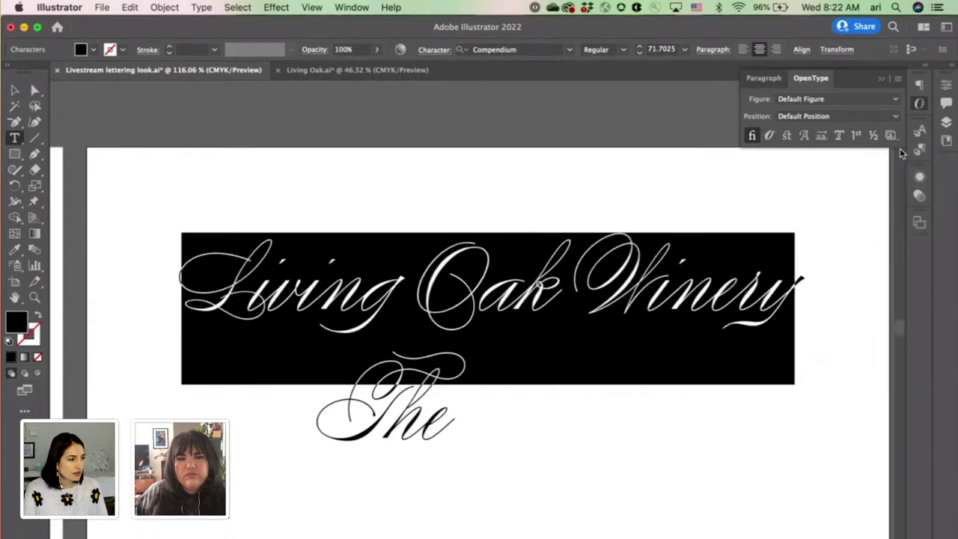
{"action": "left_click", "coordinate": [892, 138]}
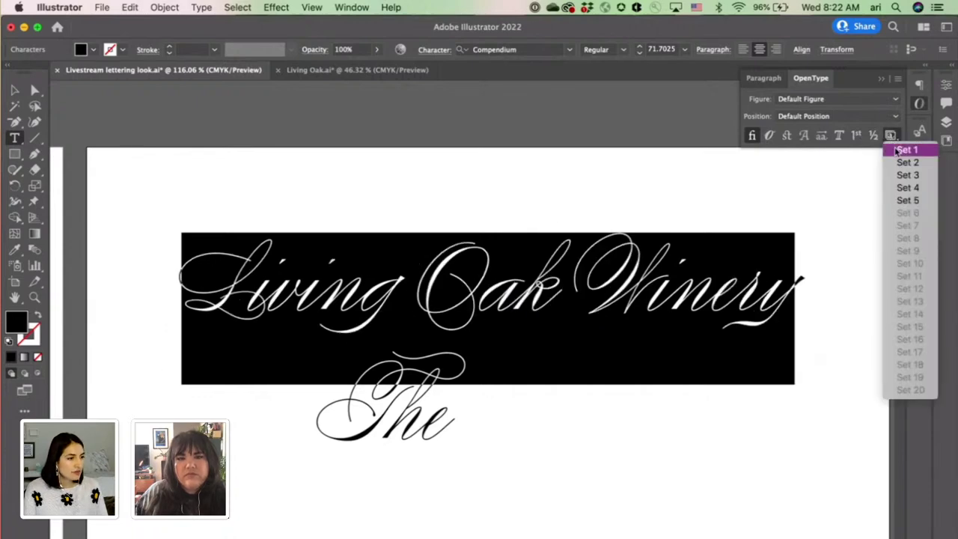
{"action": "left_click", "coordinate": [903, 149]}
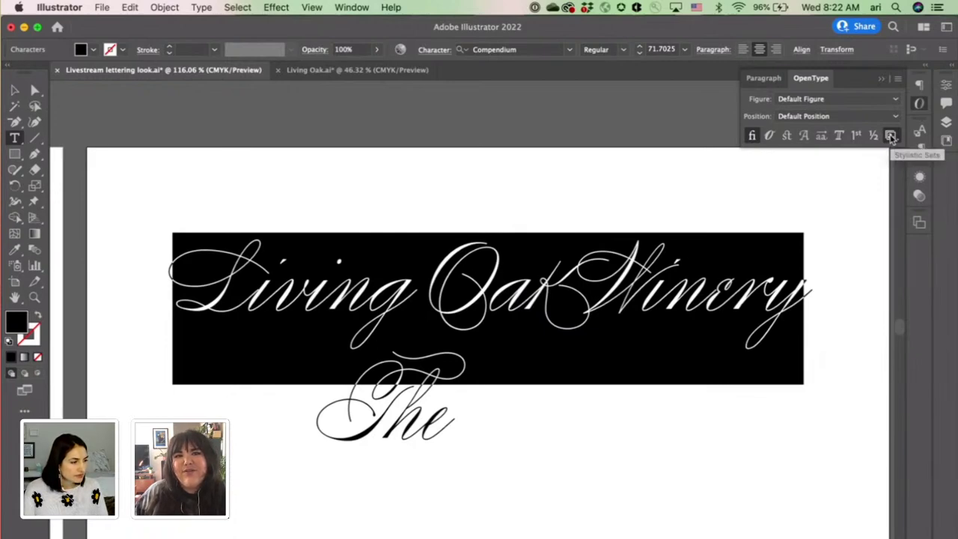
{"action": "left_click", "coordinate": [890, 137]}
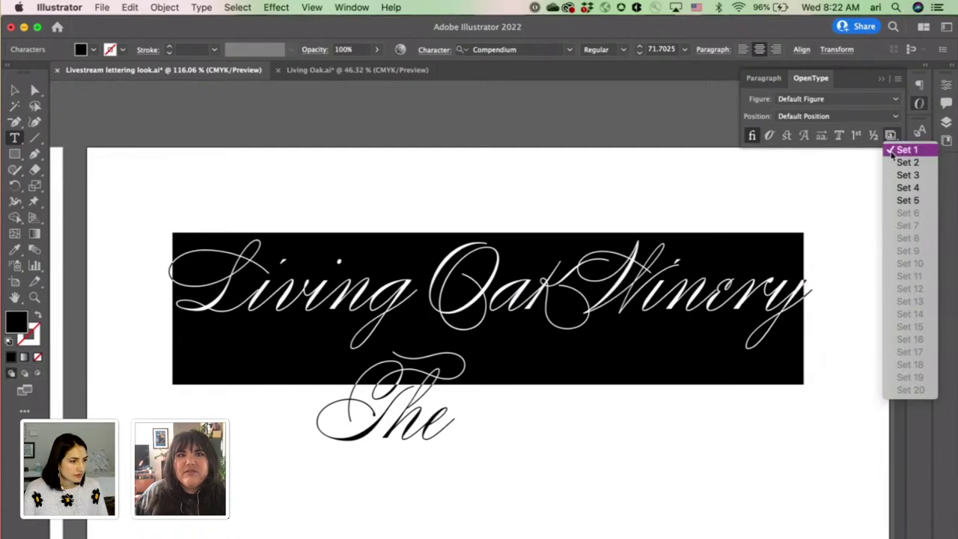
{"action": "left_click", "coordinate": [901, 148]}
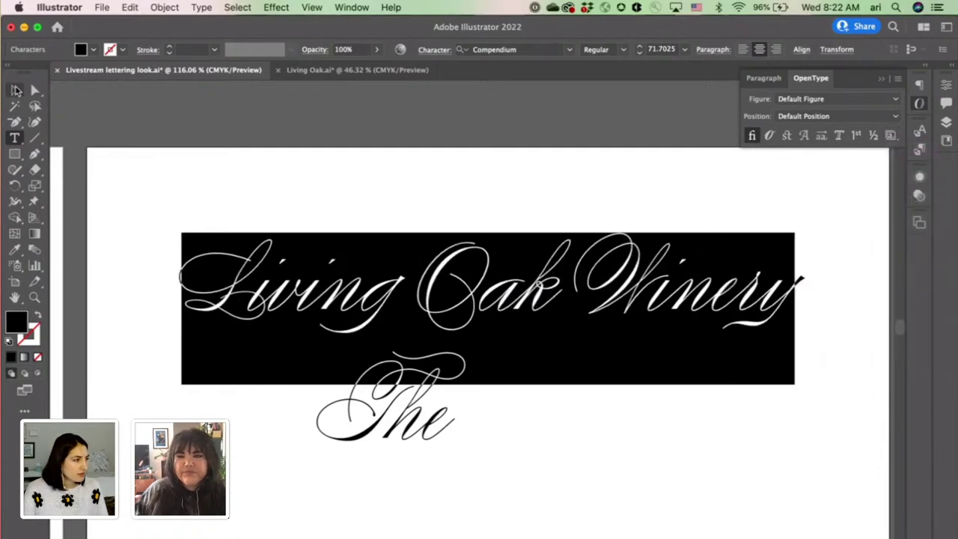
Step: Move 'The' lower and to the right, then select the whole Living Oak Winery line
{"action": "left_click", "coordinate": [15, 89]}
{"action": "left_click_drag", "start_coordinate": [404, 443], "coordinate": [468, 509]}
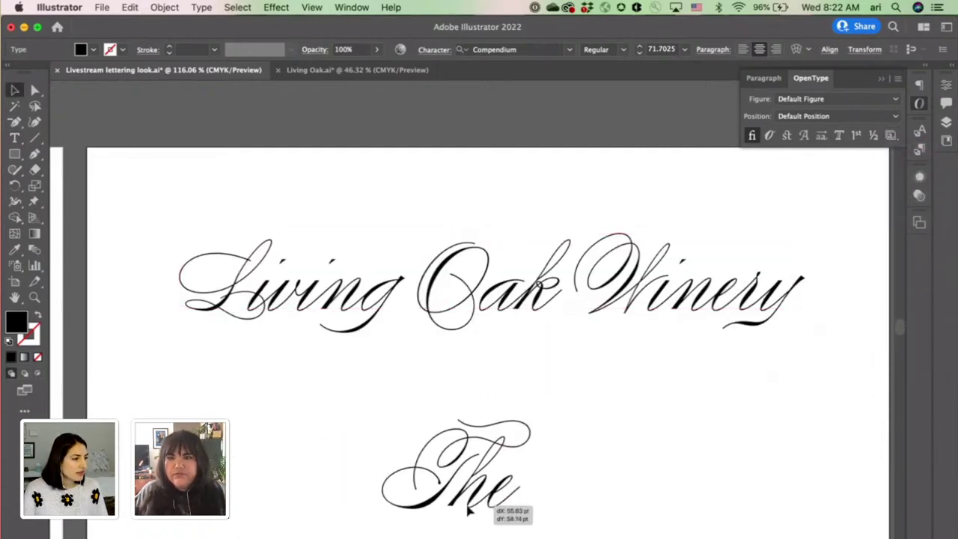
{"action": "left_click", "coordinate": [453, 294]}
{"action": "double_click", "coordinate": [196, 290]}
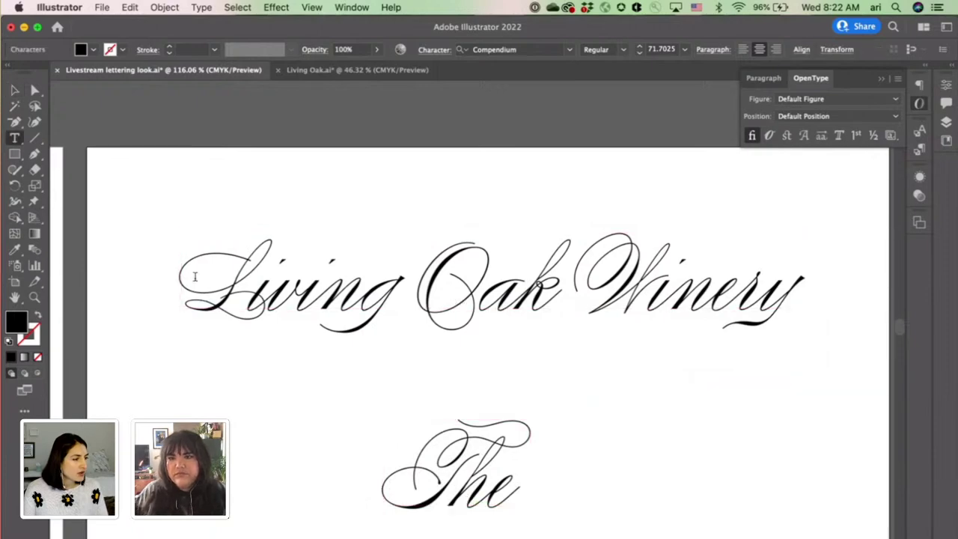
{"action": "left_click_drag", "start_coordinate": [193, 272], "coordinate": [836, 274]}
Step: Try stylistic Set 2 on the line, then switch to Set 3's alternate glyphs
{"action": "left_click", "coordinate": [892, 135]}
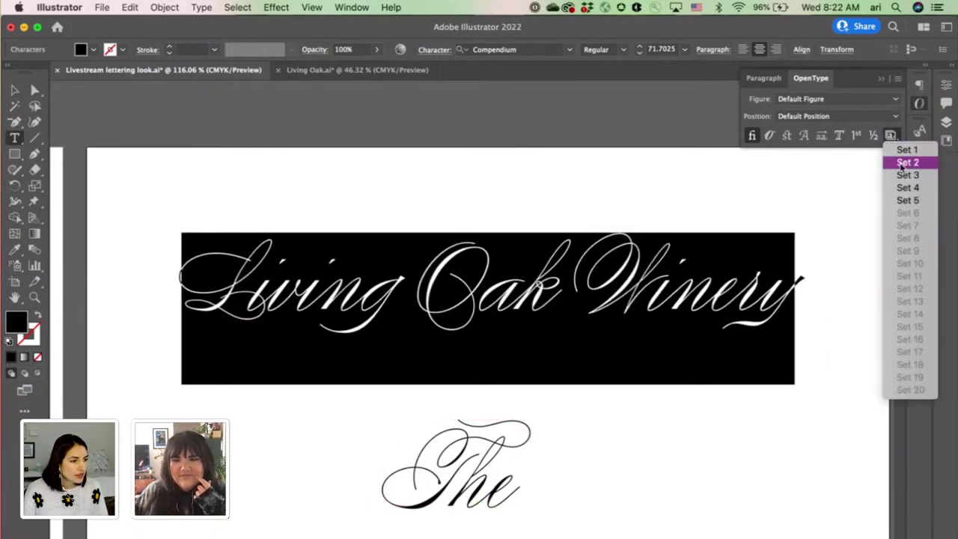
{"action": "left_click", "coordinate": [906, 161]}
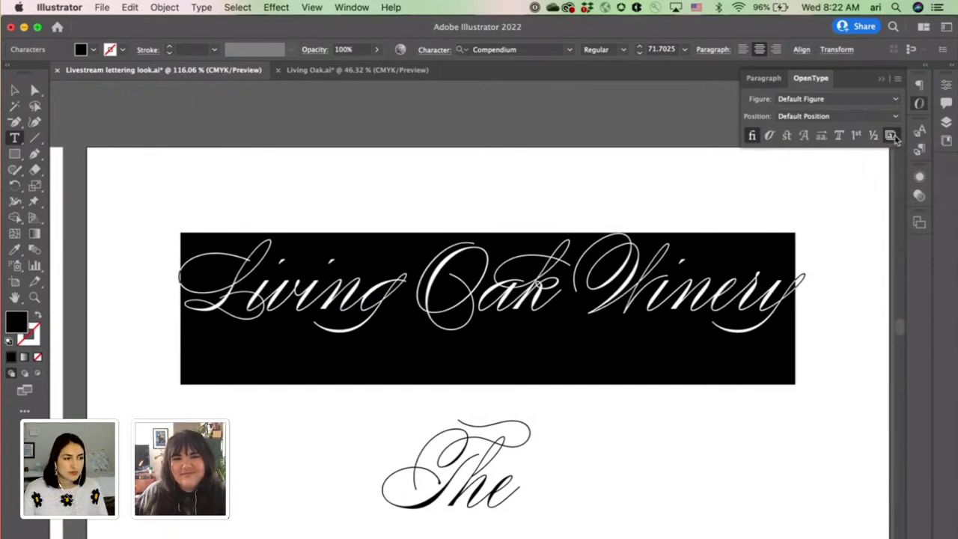
{"action": "left_click", "coordinate": [891, 136]}
{"action": "left_click", "coordinate": [901, 160]}
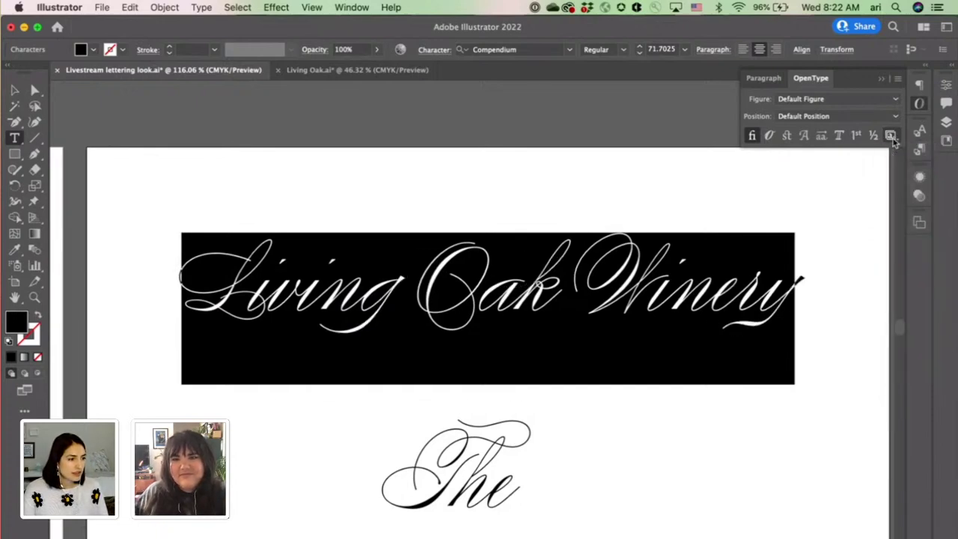
{"action": "left_click", "coordinate": [891, 136]}
{"action": "left_click", "coordinate": [907, 177]}
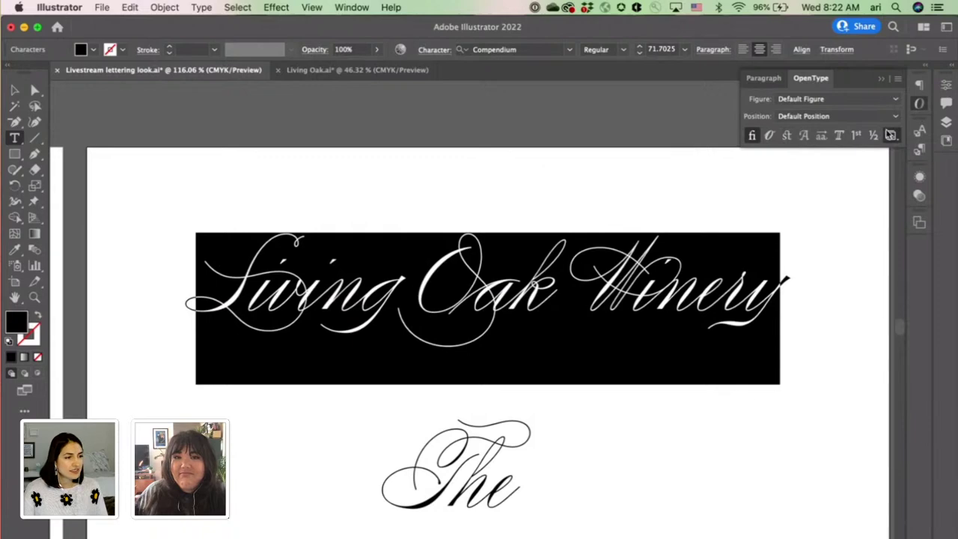
{"action": "left_click", "coordinate": [891, 136]}
Step: Try stylistic Set 4, then Set 3, then Sets 3 and 4 combined on the lettering
{"action": "key", "text": "Escape"}
{"action": "left_click", "coordinate": [891, 136]}
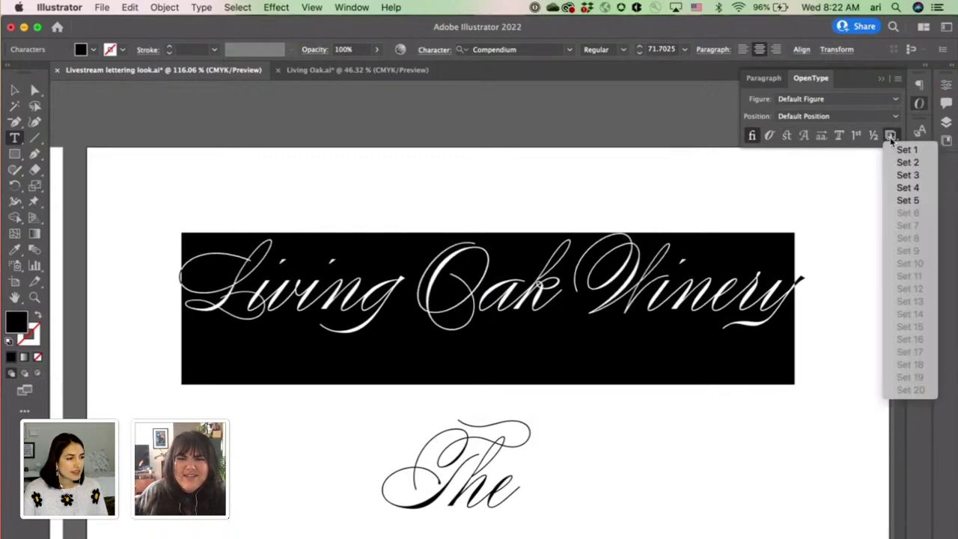
{"action": "left_click", "coordinate": [902, 187]}
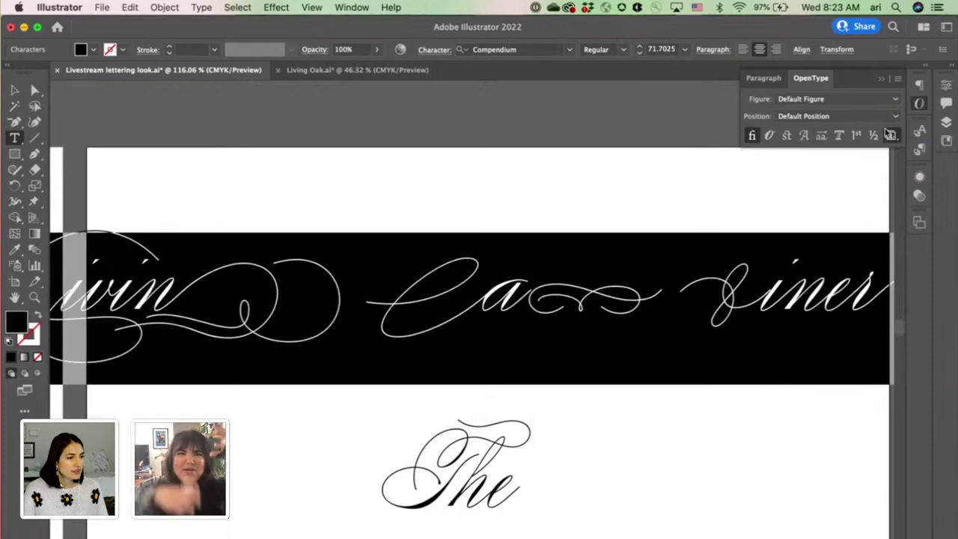
{"action": "left_click", "coordinate": [892, 136]}
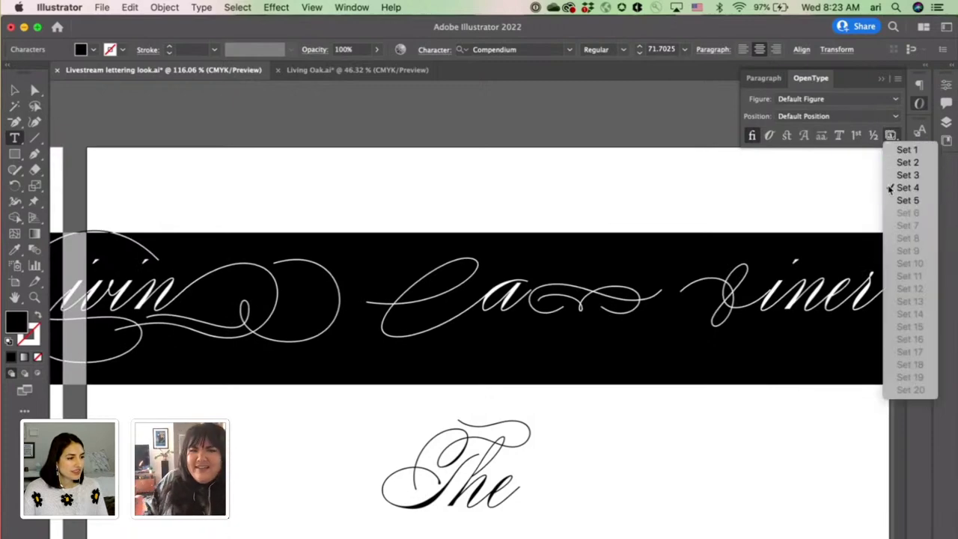
{"action": "left_click", "coordinate": [902, 187]}
{"action": "left_click", "coordinate": [890, 136]}
{"action": "left_click", "coordinate": [901, 173]}
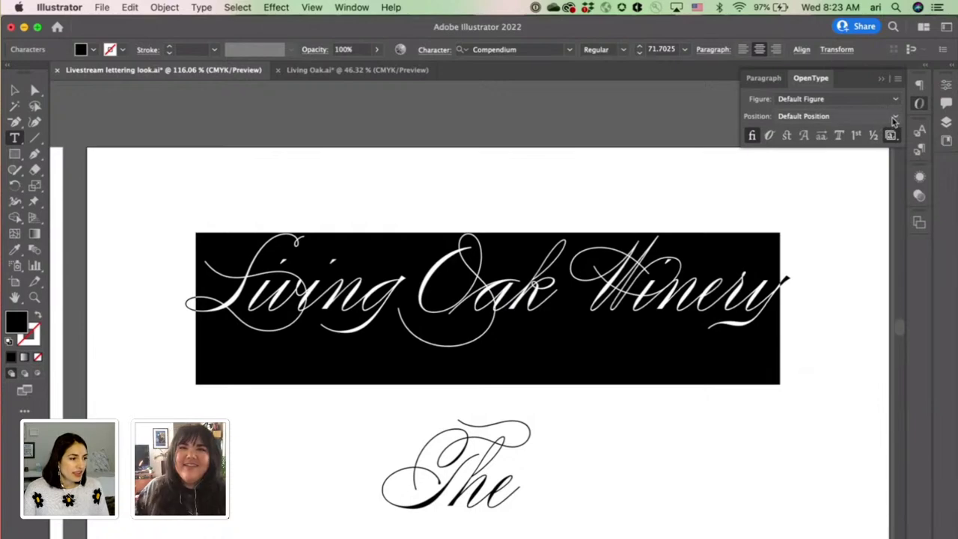
{"action": "left_click", "coordinate": [891, 136]}
{"action": "left_click", "coordinate": [894, 190]}
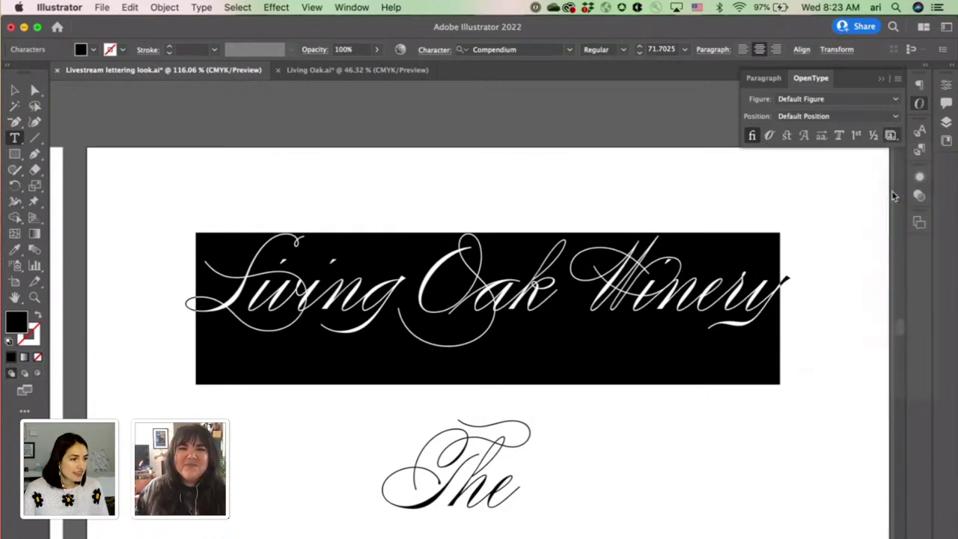
Step: Turn off Sets 3 and 4 and apply Set 5's large flourishes instead
{"action": "left_click", "coordinate": [891, 136]}
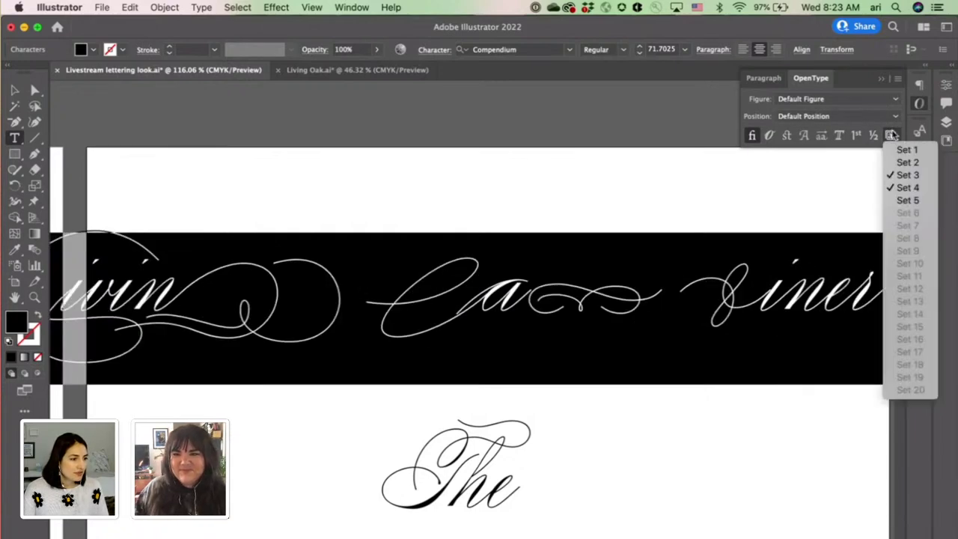
{"action": "left_click", "coordinate": [907, 175]}
{"action": "left_click", "coordinate": [892, 135]}
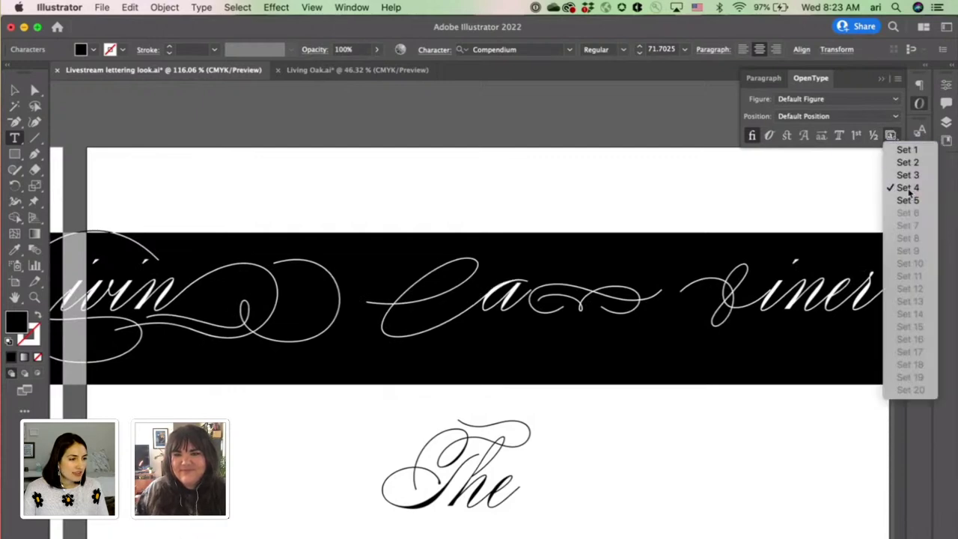
{"action": "left_click", "coordinate": [907, 188]}
{"action": "left_click", "coordinate": [891, 135]}
{"action": "left_click", "coordinate": [901, 199]}
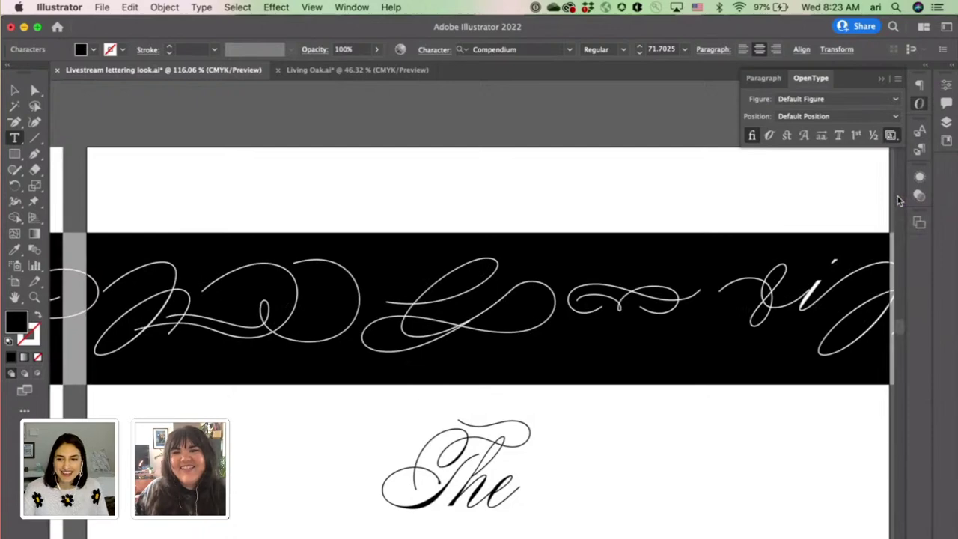
Step: Compare Set 1 against Set 5, settle on Set 1, and deselect to preview
{"action": "left_click", "coordinate": [891, 134]}
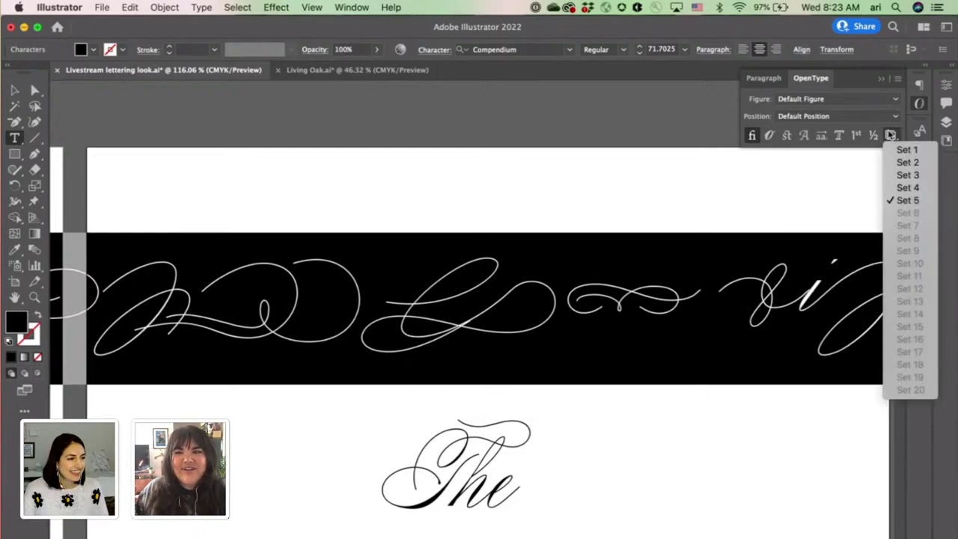
{"action": "left_click", "coordinate": [898, 150]}
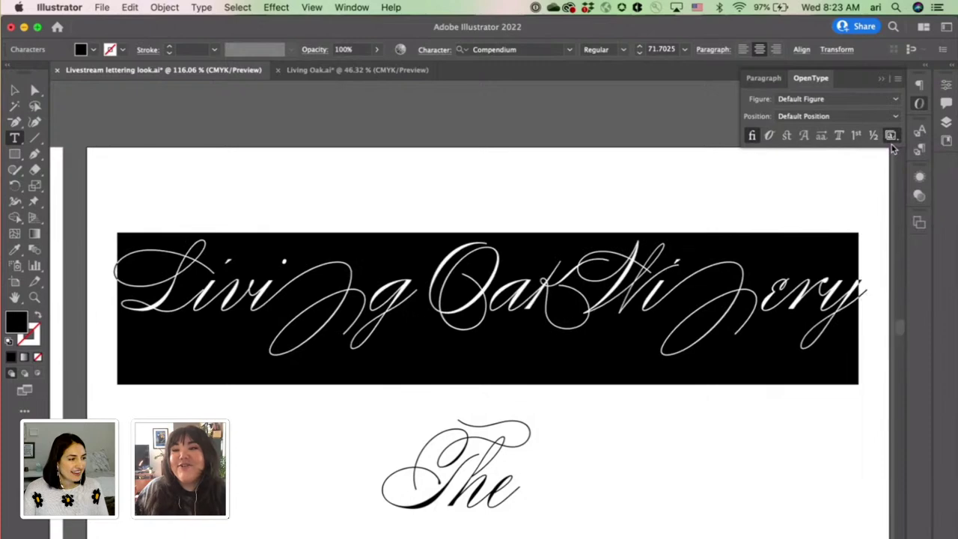
{"action": "left_click", "coordinate": [891, 134]}
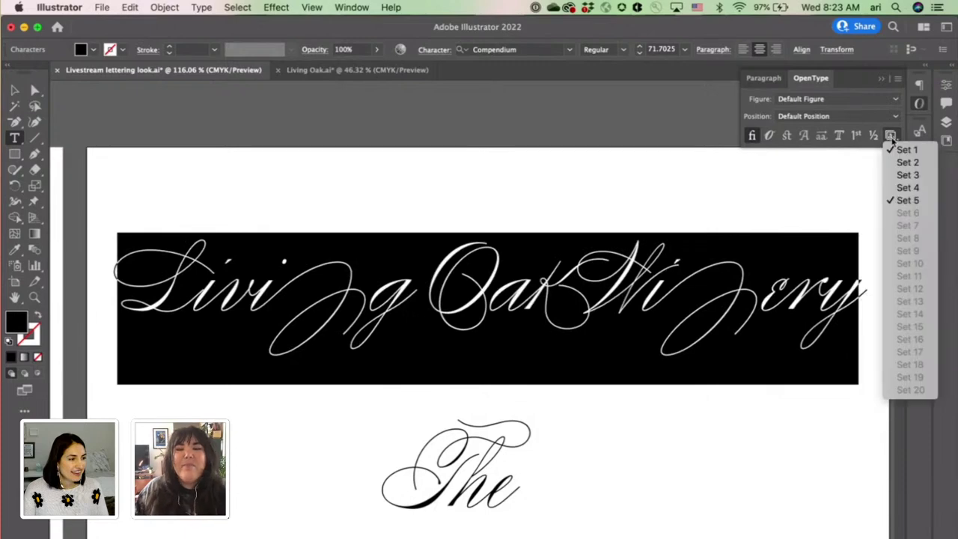
{"action": "left_click", "coordinate": [895, 201]}
{"action": "left_click", "coordinate": [891, 135]}
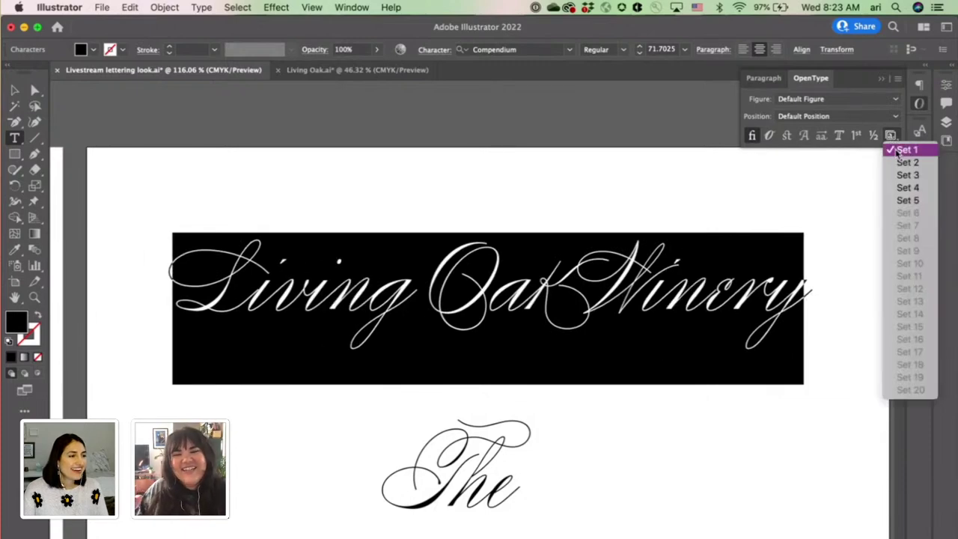
{"action": "left_click", "coordinate": [898, 149]}
{"action": "left_click", "coordinate": [549, 279]}
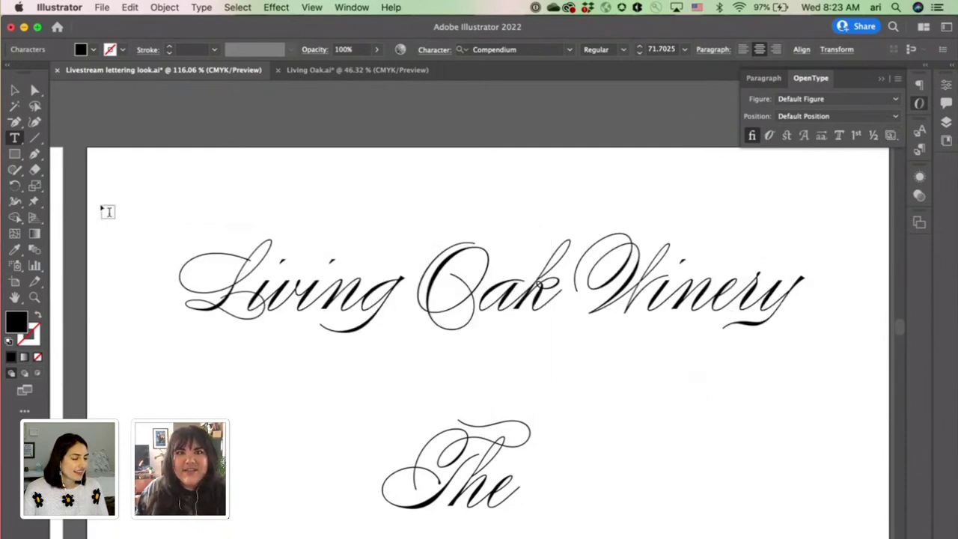
{"action": "left_click", "coordinate": [14, 90]}
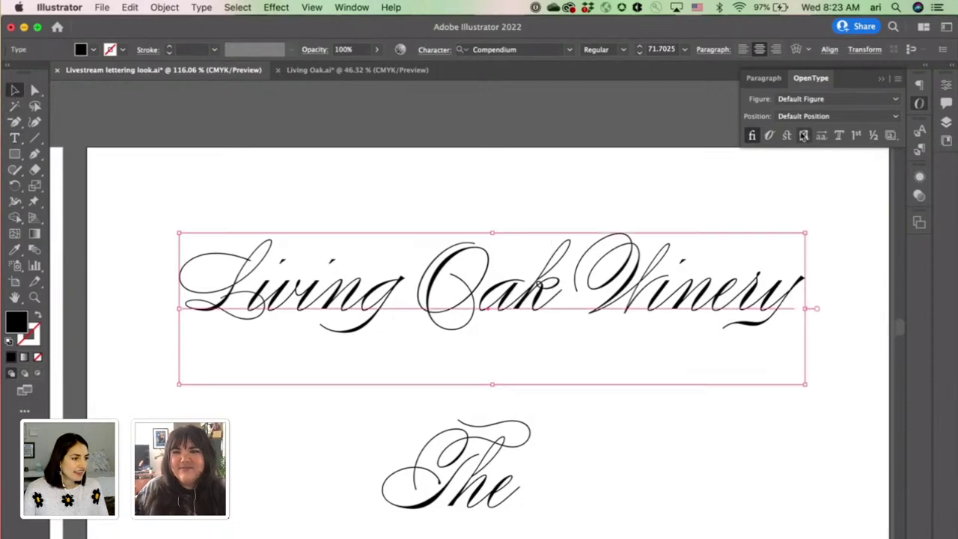
{"action": "left_click", "coordinate": [803, 136]}
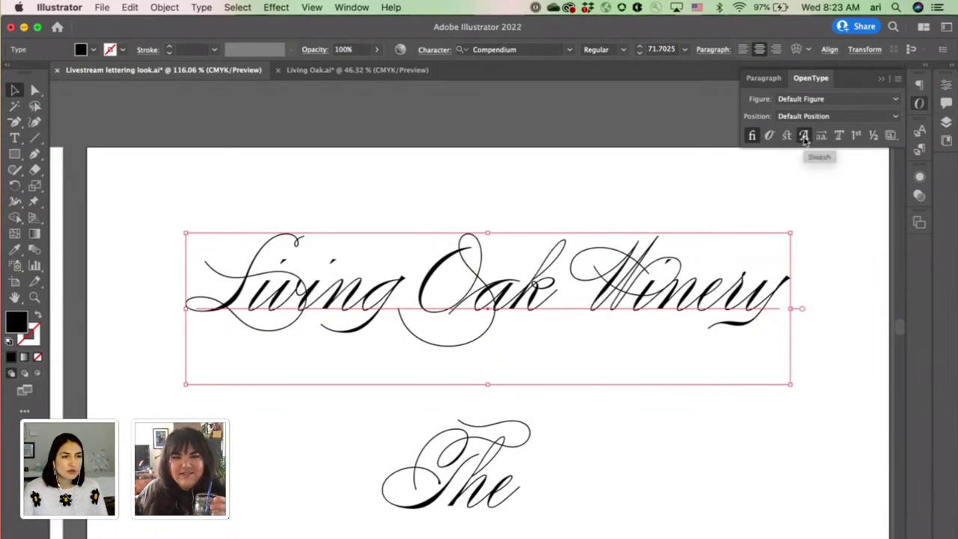
{"action": "left_click", "coordinate": [804, 137]}
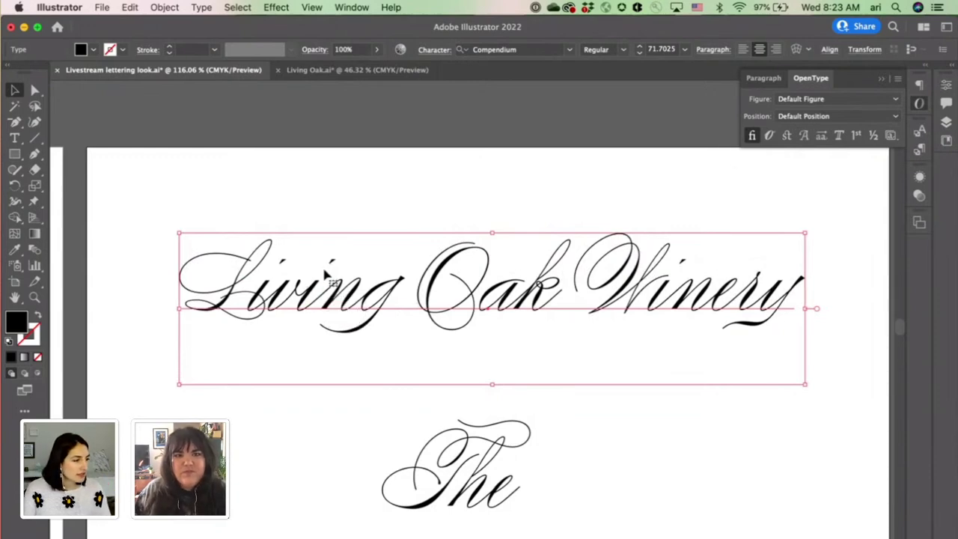
{"action": "scroll", "coordinate": [324, 273], "scroll_direction": "up", "scroll_amount": 2}
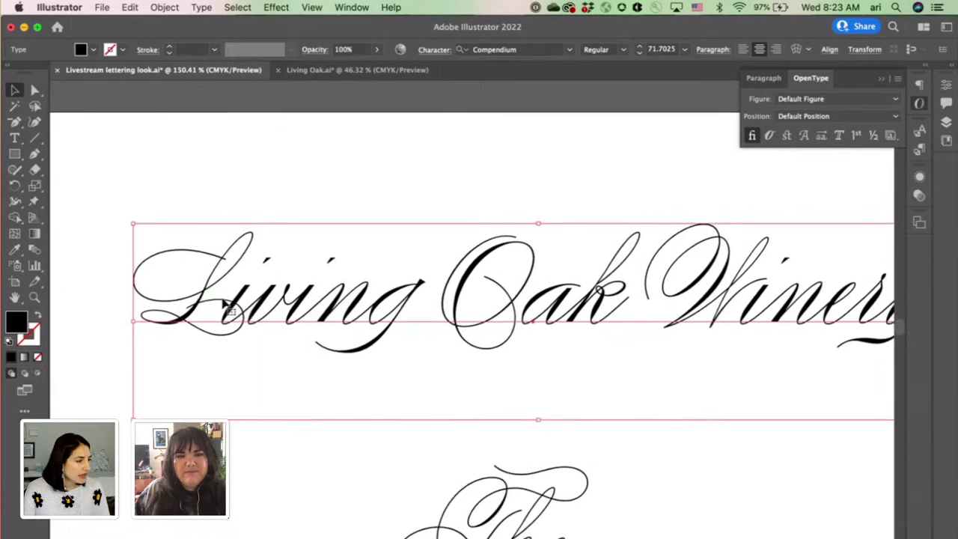
Step: Swap the L of Living for the second swash alternate from the on-canvas popup
{"action": "double_click", "coordinate": [193, 300]}
{"action": "key", "text": "shift+Left"}
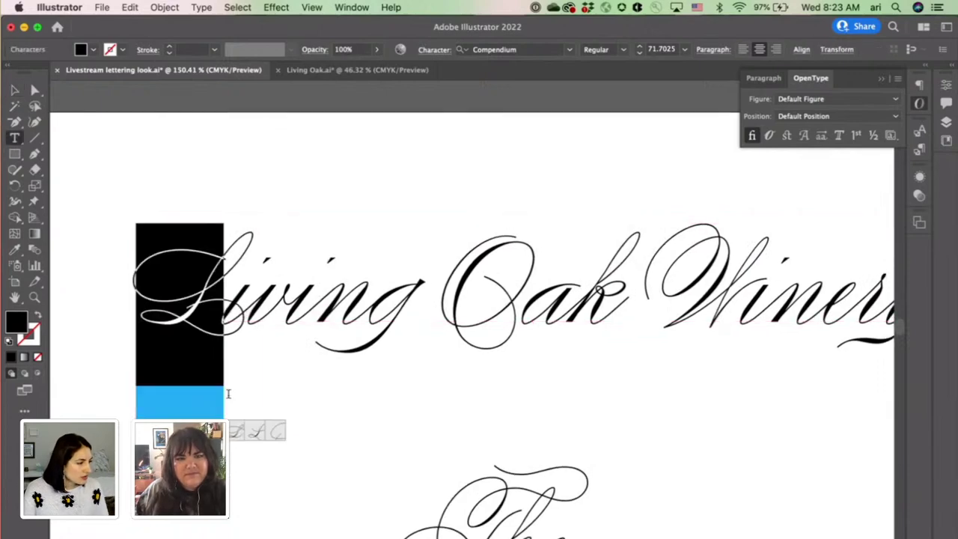
{"action": "left_click", "coordinate": [274, 433]}
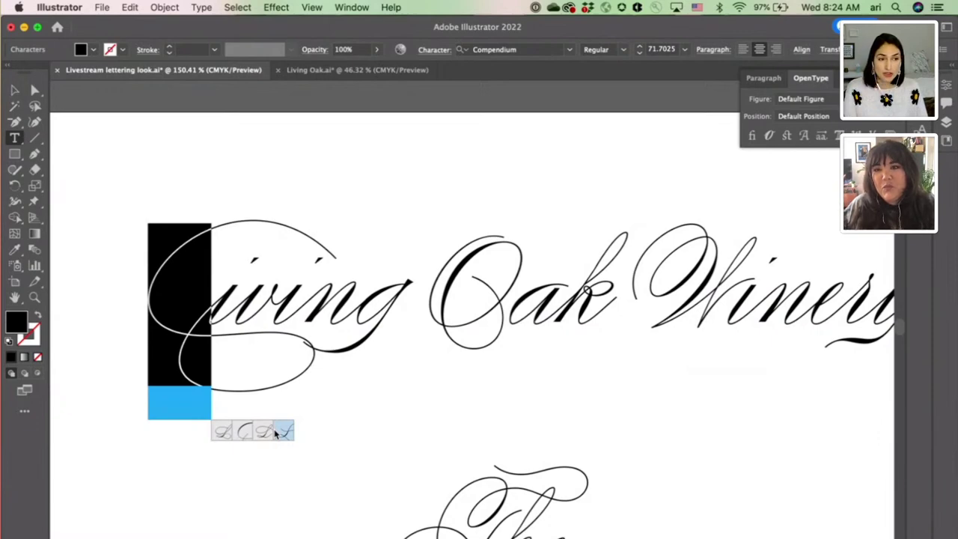
{"action": "left_click", "coordinate": [242, 435]}
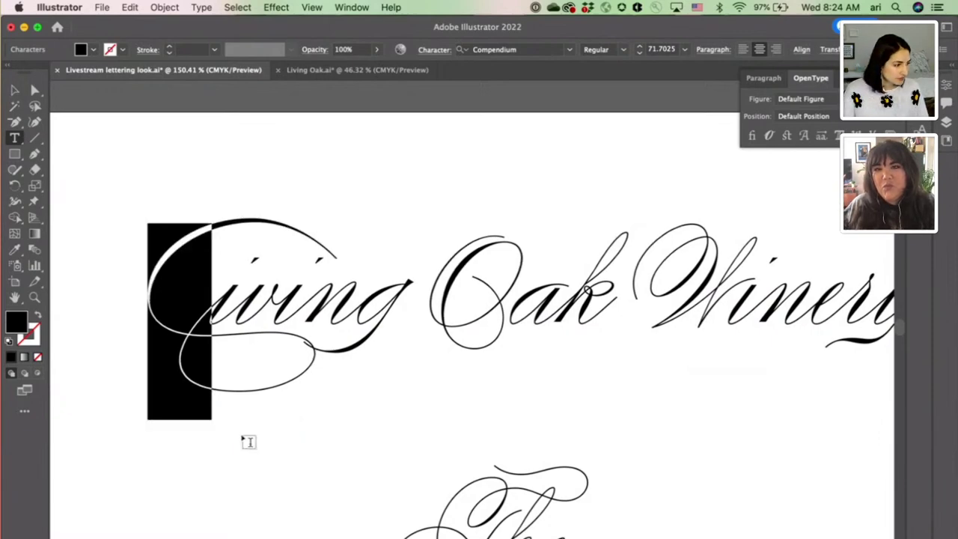
{"action": "left_click", "coordinate": [199, 310]}
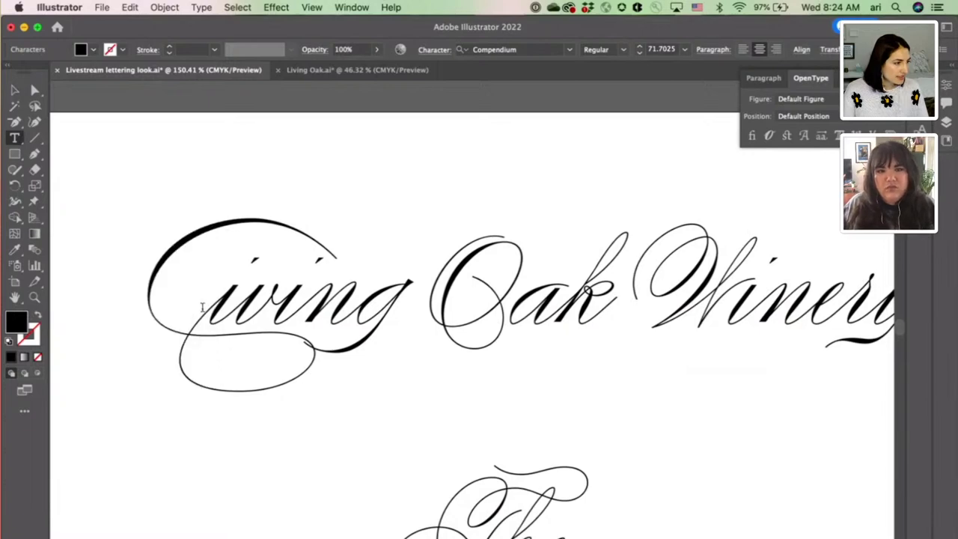
{"action": "left_click_drag", "start_coordinate": [201, 309], "coordinate": [153, 314]}
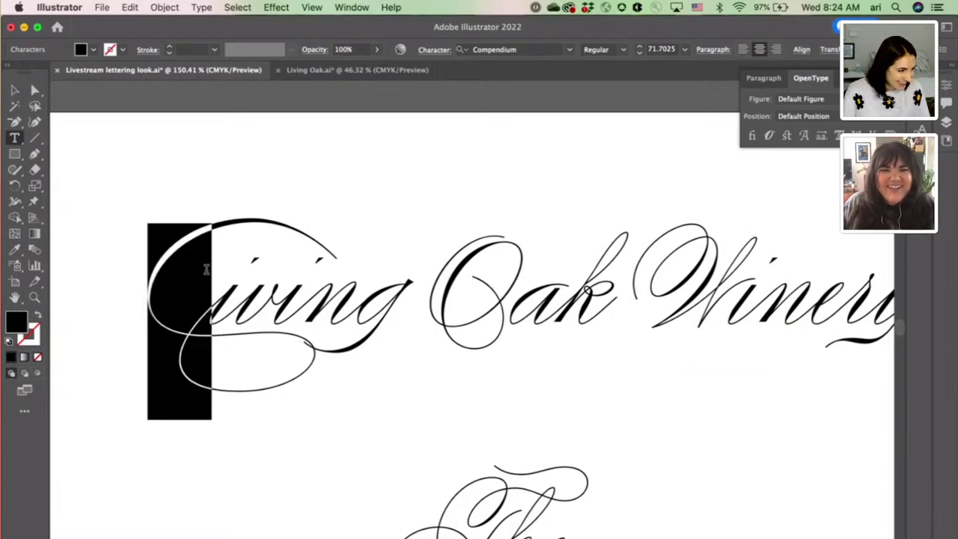
Step: Open the Glyphs panel showing the Entire Font and scroll to the L alternates
{"action": "left_click", "coordinate": [200, 6]}
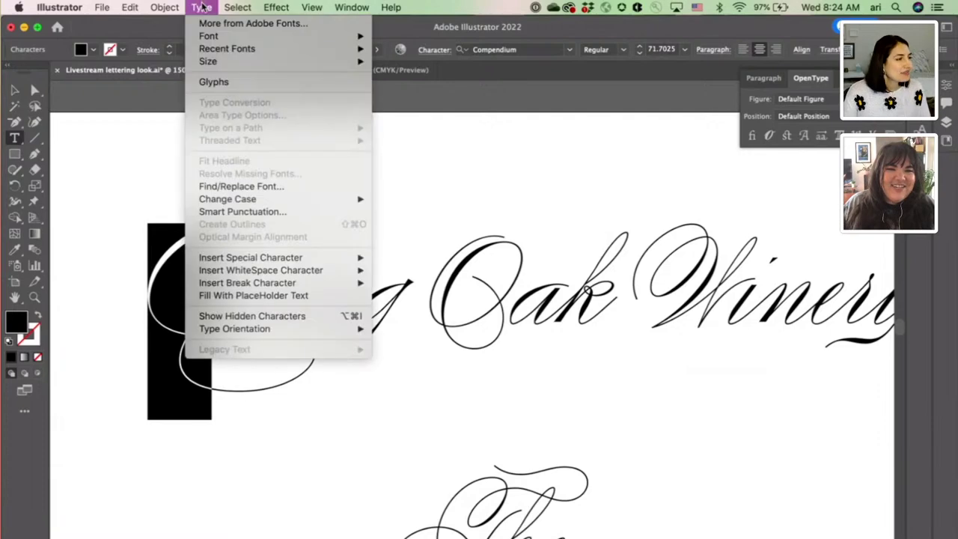
{"action": "left_click", "coordinate": [214, 82]}
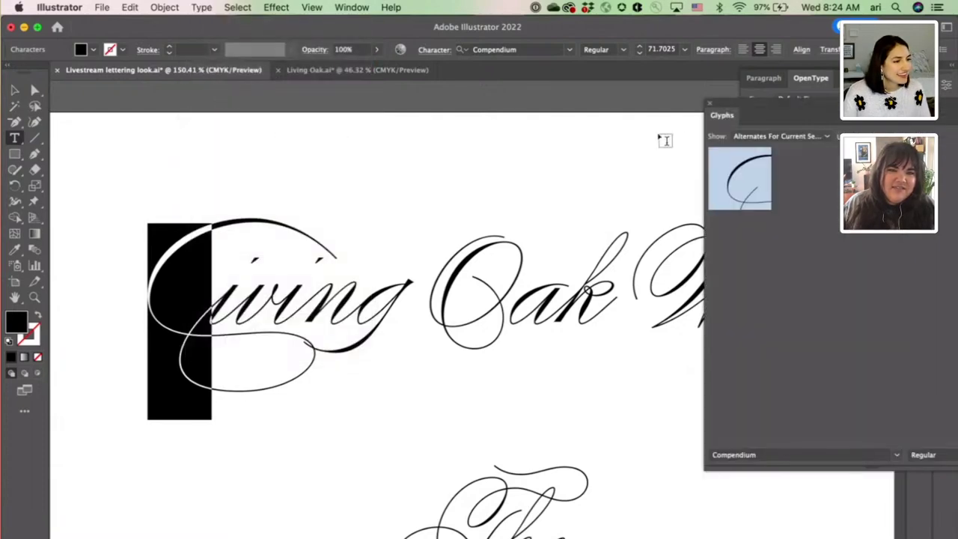
{"action": "left_click", "coordinate": [827, 136]}
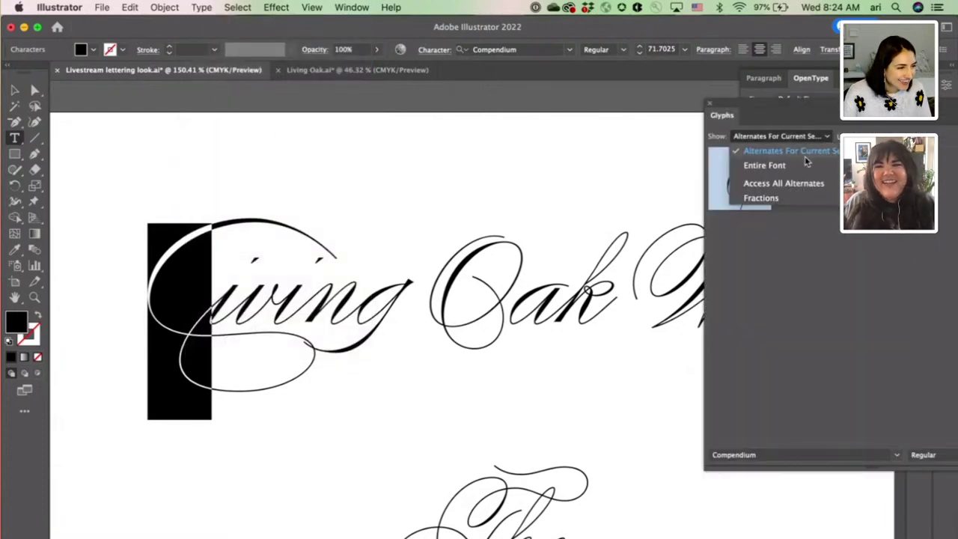
{"action": "left_click", "coordinate": [802, 164]}
{"action": "left_click_drag", "start_coordinate": [831, 110], "coordinate": [608, 92]}
{"action": "scroll", "coordinate": [694, 266], "scroll_direction": "down", "scroll_amount": 10}
{"action": "scroll", "coordinate": [694, 266], "scroll_direction": "down", "scroll_amount": 15}
{"action": "scroll", "coordinate": [694, 265], "scroll_direction": "down", "scroll_amount": 2}
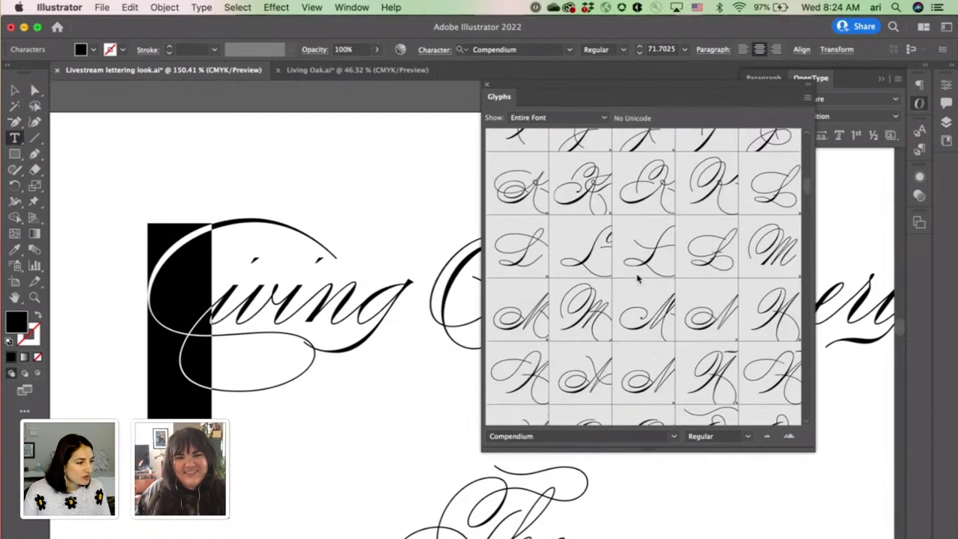
Step: Insert L alternates into Living, removing the accidental duplicated L
{"action": "left_click", "coordinate": [594, 244]}
{"action": "double_click", "coordinate": [595, 245]}
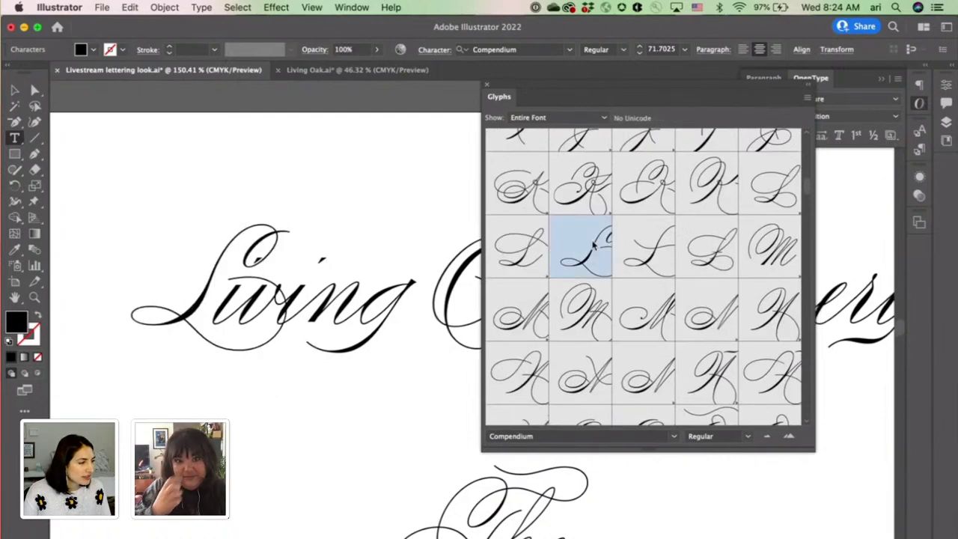
{"action": "double_click", "coordinate": [655, 253]}
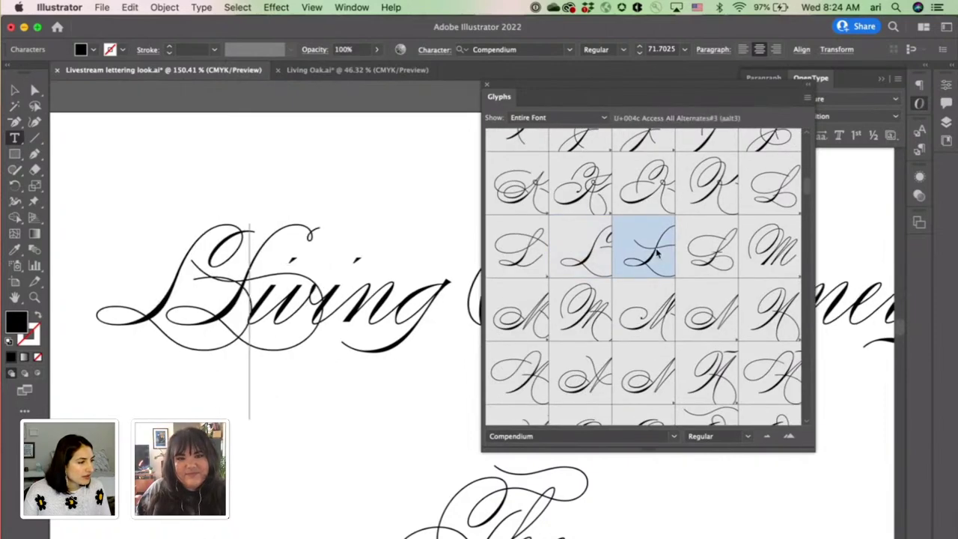
{"action": "left_click", "coordinate": [282, 261]}
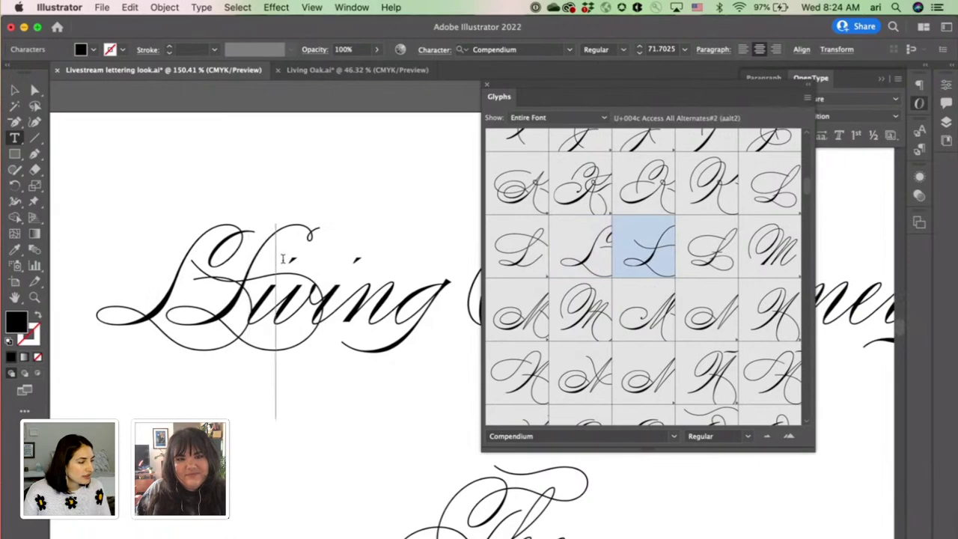
{"action": "key", "text": "BackSpace"}
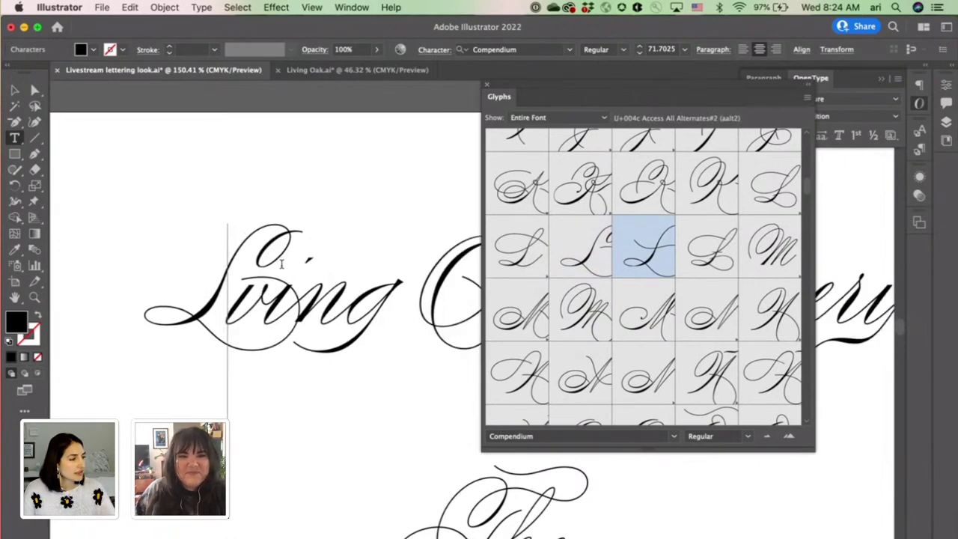
{"action": "key", "text": "ctrl+z"}
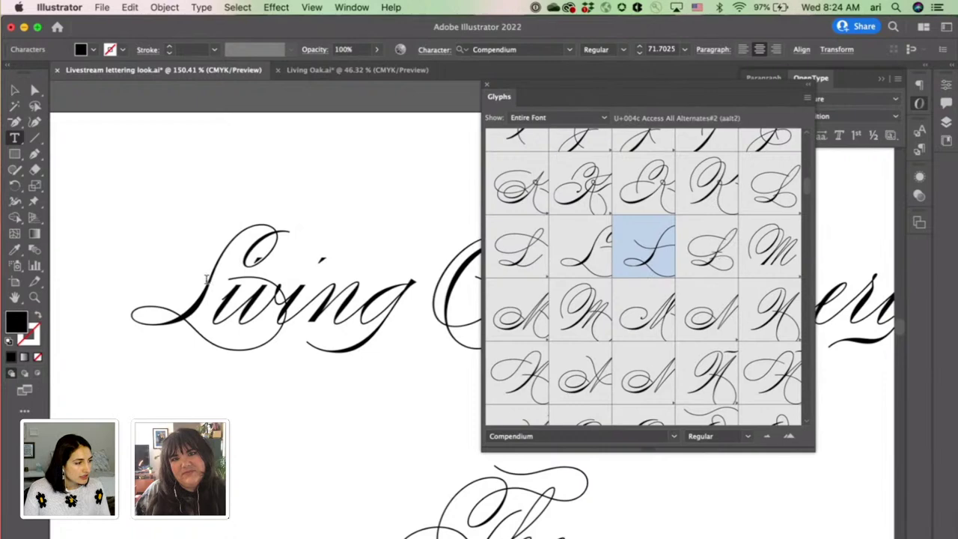
Step: Replace the L with the third, first, then fourth alternate, and select the following i
{"action": "left_click_drag", "start_coordinate": [206, 278], "coordinate": [175, 278]}
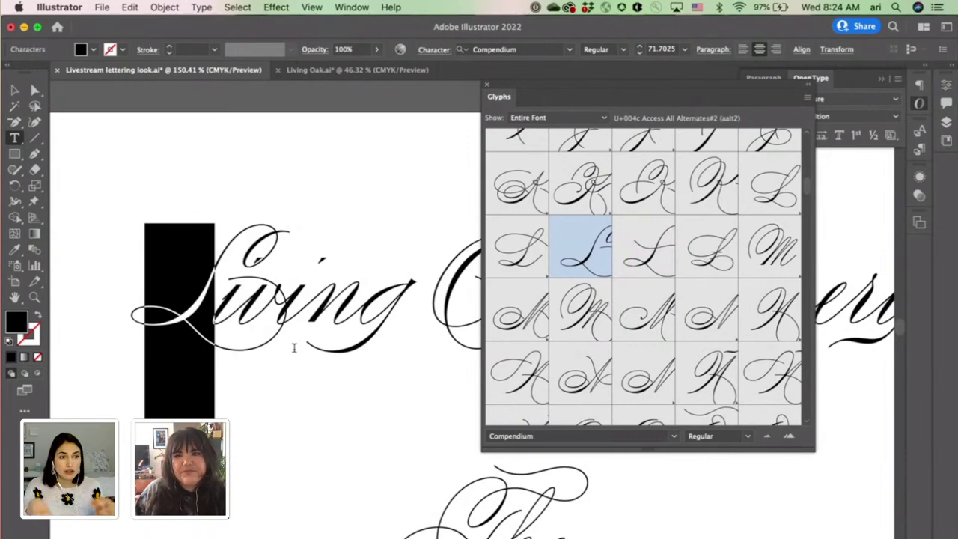
{"action": "double_click", "coordinate": [653, 243]}
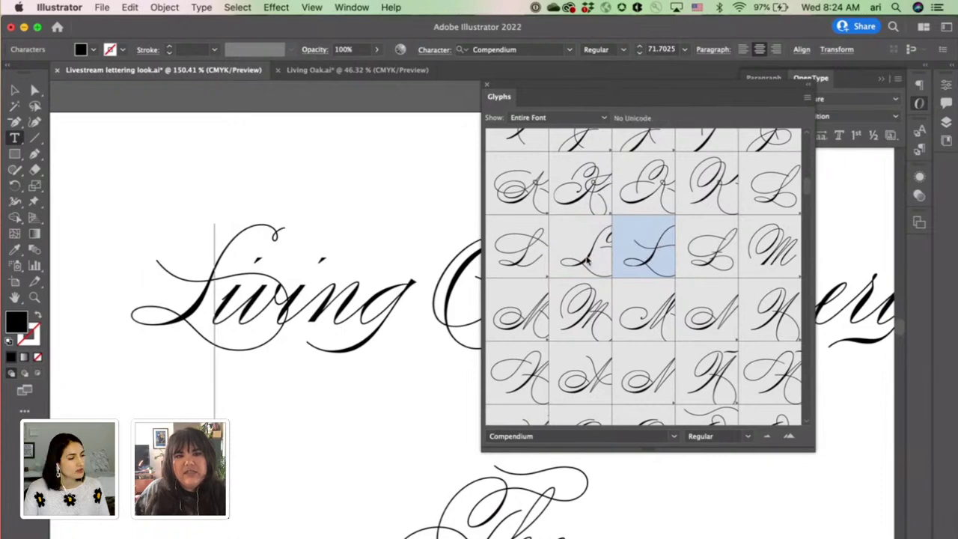
{"action": "left_click_drag", "start_coordinate": [216, 292], "coordinate": [160, 293]}
{"action": "double_click", "coordinate": [517, 253]}
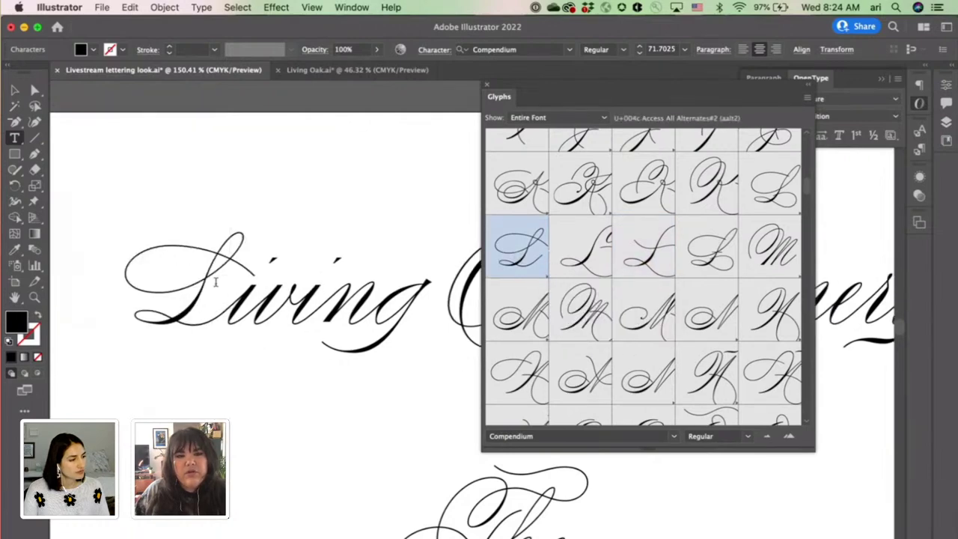
{"action": "left_click_drag", "start_coordinate": [227, 283], "coordinate": [158, 280]}
{"action": "double_click", "coordinate": [712, 256]}
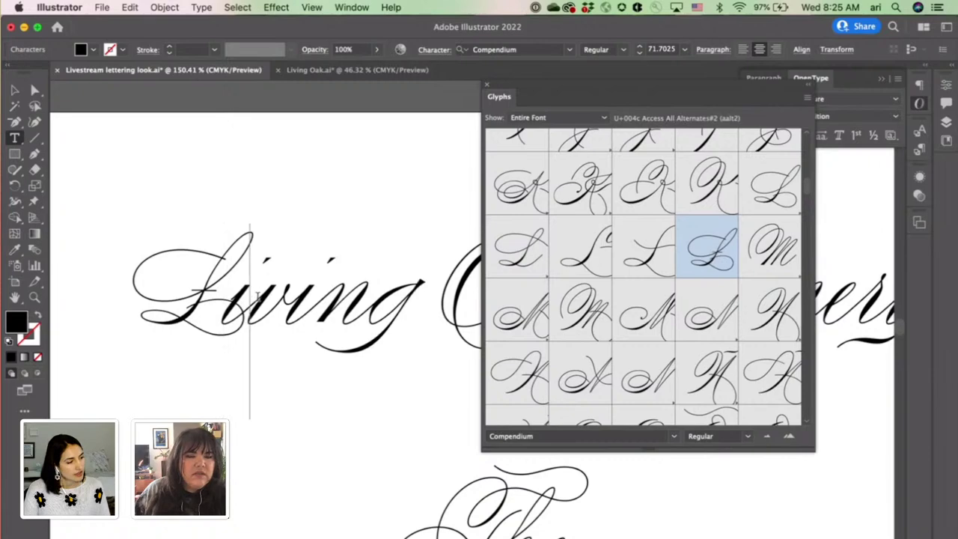
{"action": "key", "text": "shift+Right"}
{"action": "scroll", "coordinate": [692, 357], "scroll_direction": "down", "scroll_amount": 2}
Step: Give the i of Living an alternate glyph and try an alternate n
{"action": "double_click", "coordinate": [783, 358]}
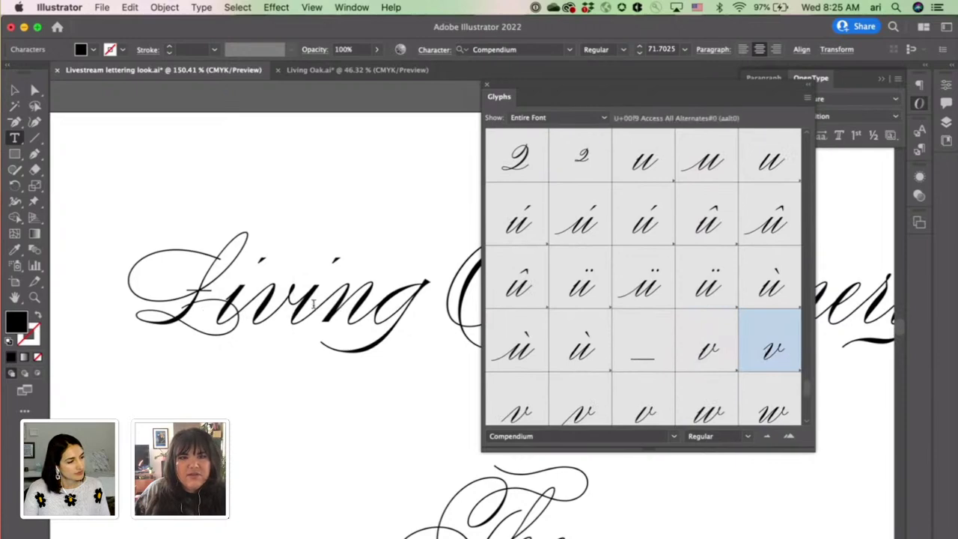
{"action": "key", "text": "shift+Right"}
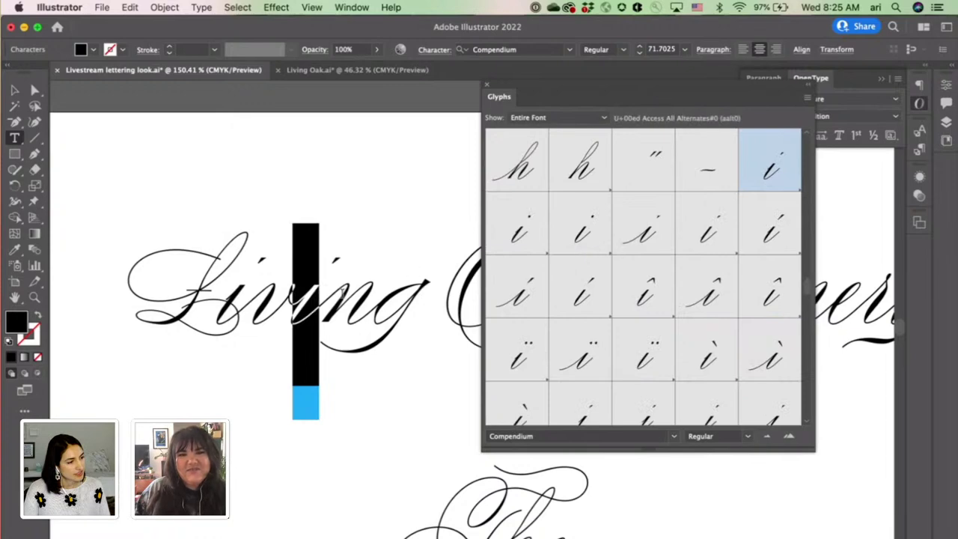
{"action": "key", "text": "Right"}
{"action": "key", "text": "shift+Right"}
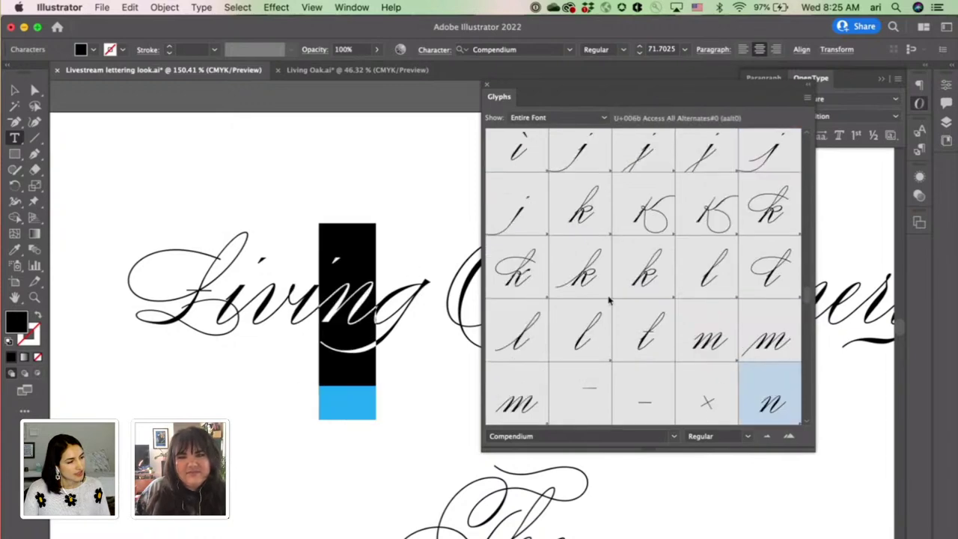
{"action": "scroll", "coordinate": [610, 300], "scroll_direction": "down", "scroll_amount": 5}
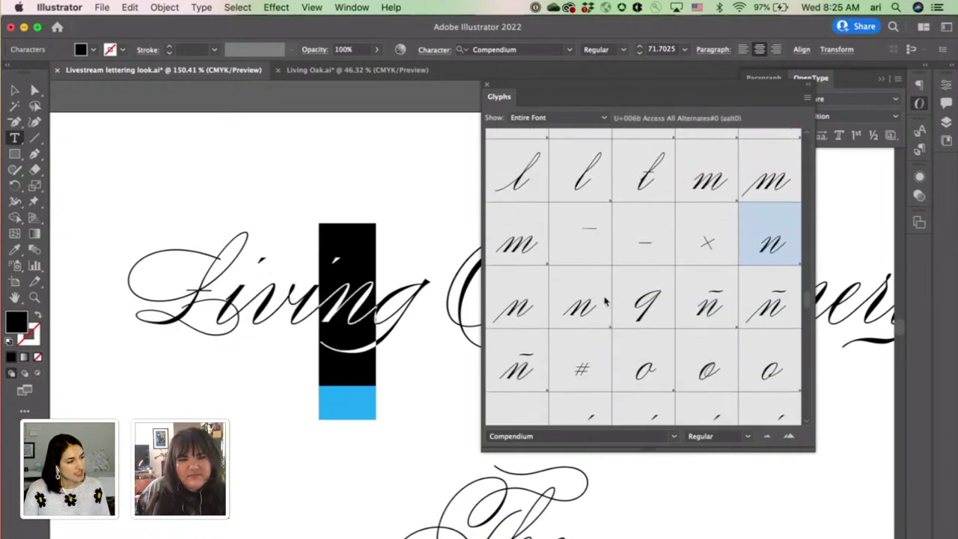
{"action": "double_click", "coordinate": [589, 305]}
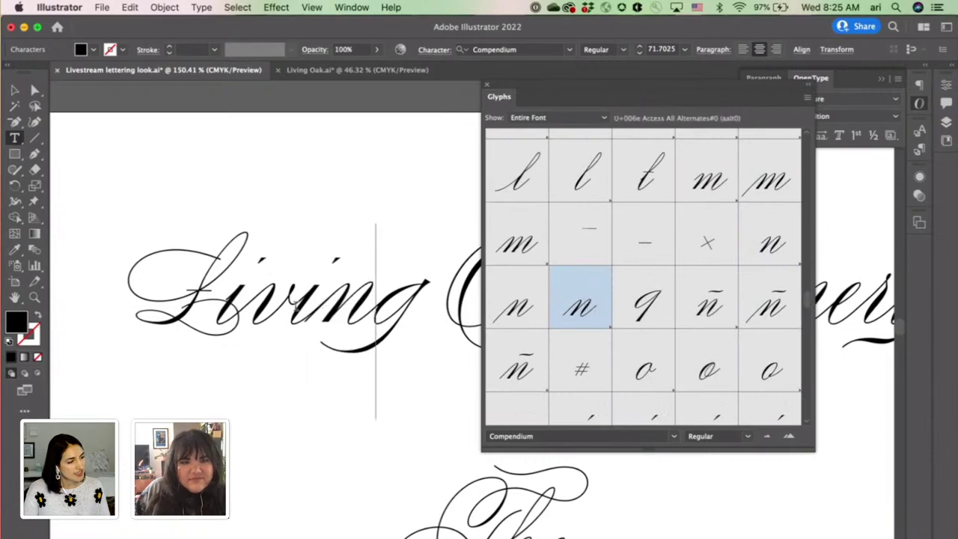
Step: Reselect the n of Living and replace it with a different alternate glyph
{"action": "left_click_drag", "start_coordinate": [337, 300], "coordinate": [393, 292]}
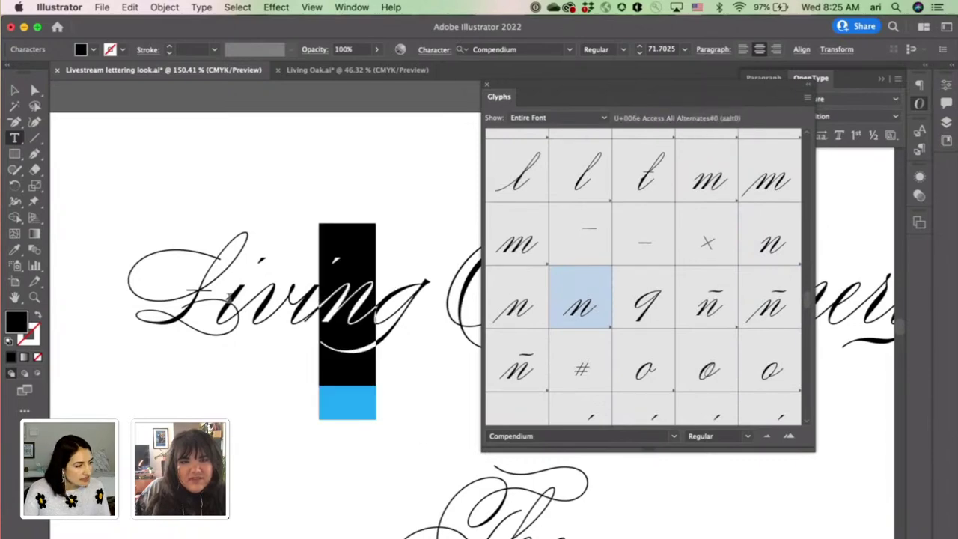
{"action": "left_click", "coordinate": [319, 303]}
{"action": "scroll", "coordinate": [318, 304], "scroll_direction": "up", "scroll_amount": 1}
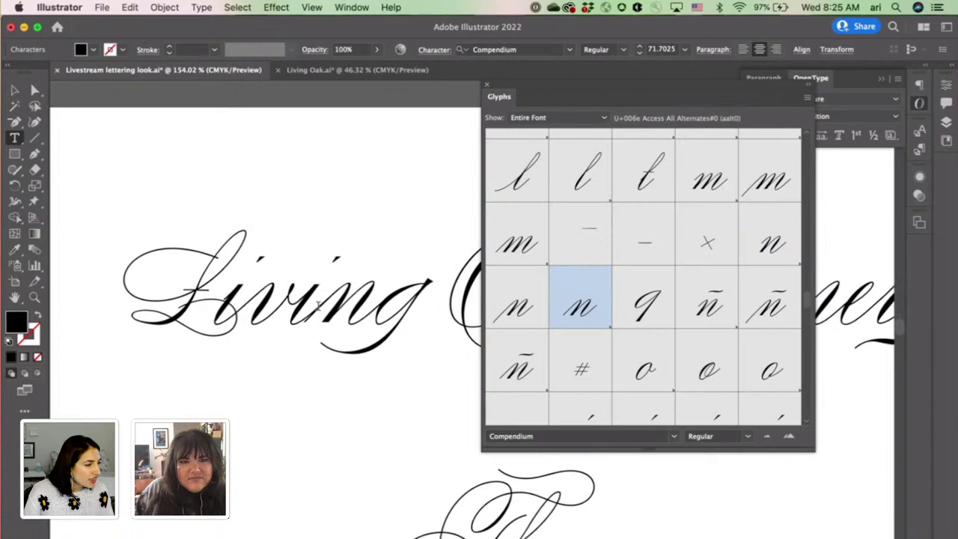
{"action": "scroll", "coordinate": [320, 303], "scroll_direction": "up", "scroll_amount": 5}
{"action": "scroll", "coordinate": [242, 309], "scroll_direction": "up", "scroll_amount": 2}
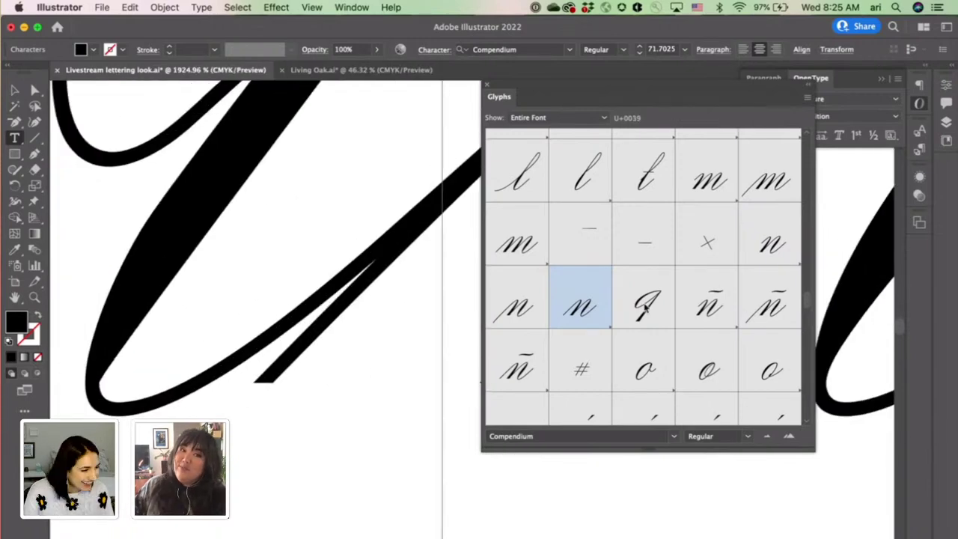
{"action": "scroll", "coordinate": [342, 291], "scroll_direction": "down", "scroll_amount": 3}
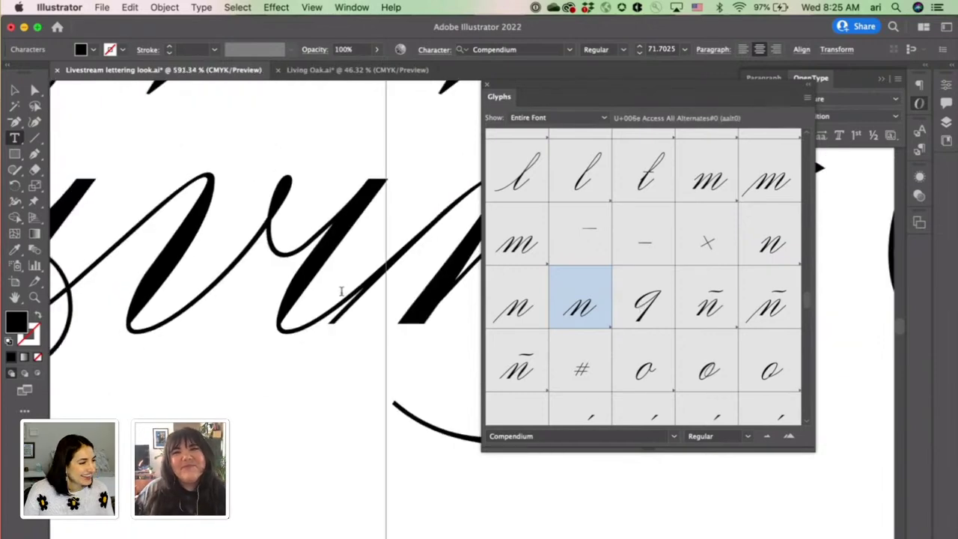
{"action": "scroll", "coordinate": [342, 291], "scroll_direction": "down", "scroll_amount": 2}
{"action": "scroll", "coordinate": [420, 288], "scroll_direction": "down", "scroll_amount": 2}
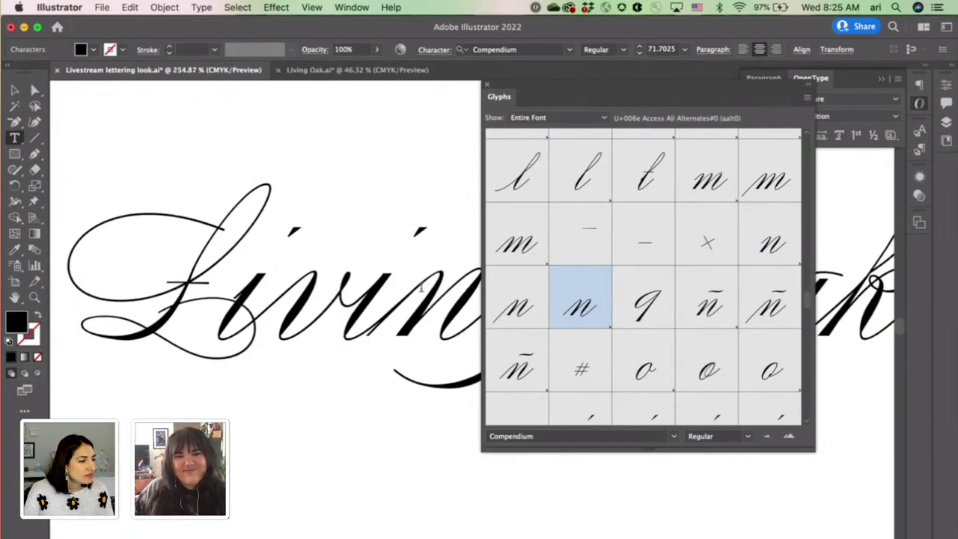
{"action": "left_click_drag", "start_coordinate": [421, 288], "coordinate": [390, 266]}
{"action": "double_click", "coordinate": [769, 246]}
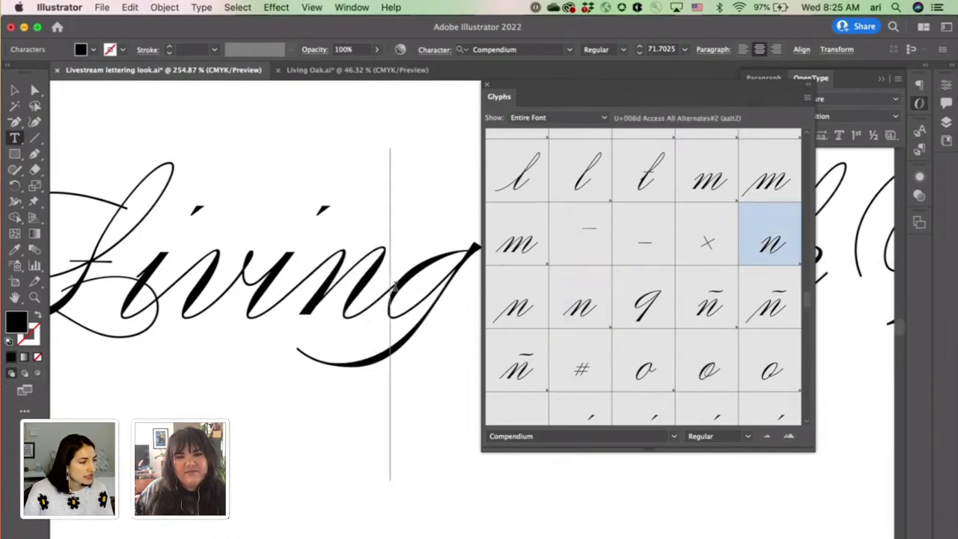
Step: Try several g alternates in Living, settling on the third, long-looped g
{"action": "scroll", "coordinate": [392, 284], "scroll_direction": "right", "scroll_amount": 3}
{"action": "key", "text": "shift+Right"}
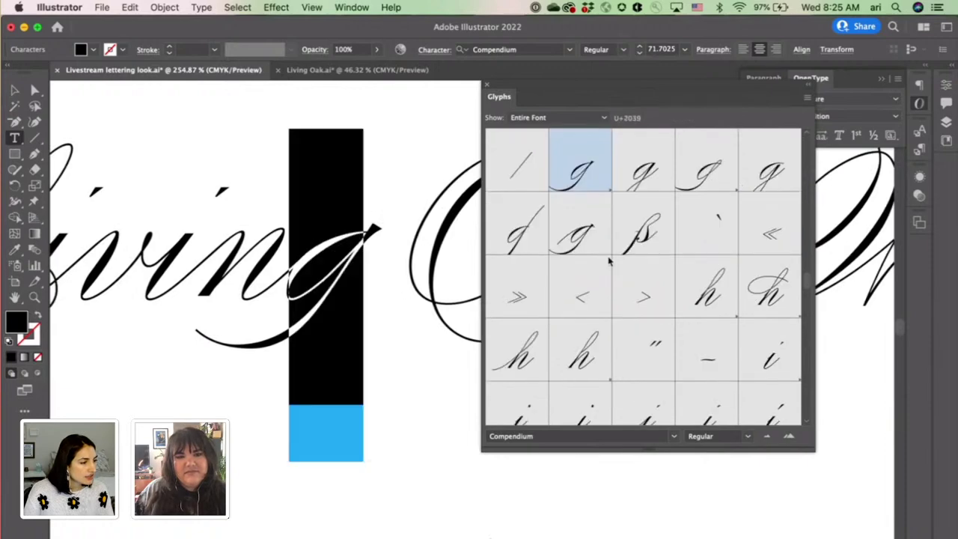
{"action": "double_click", "coordinate": [655, 173]}
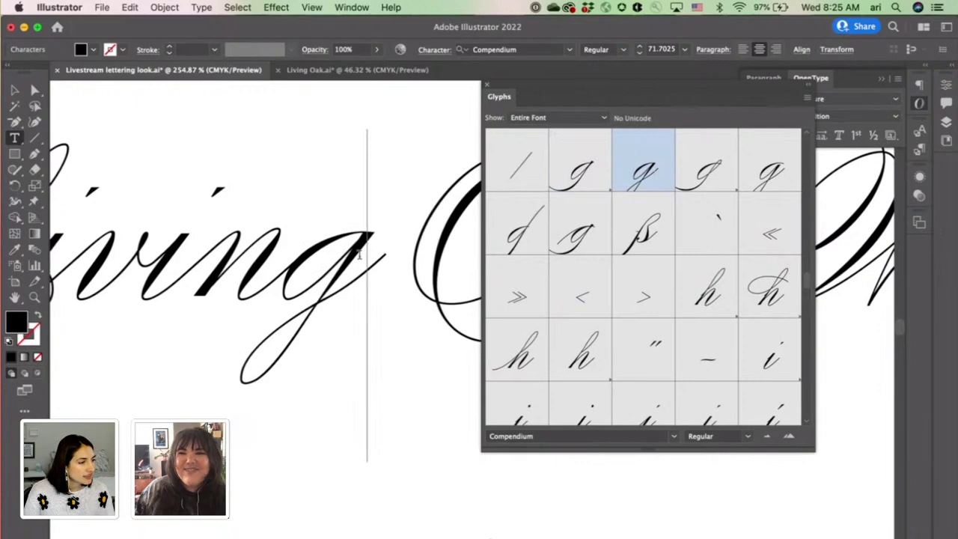
{"action": "key", "text": "shift+Left"}
{"action": "double_click", "coordinate": [698, 164]}
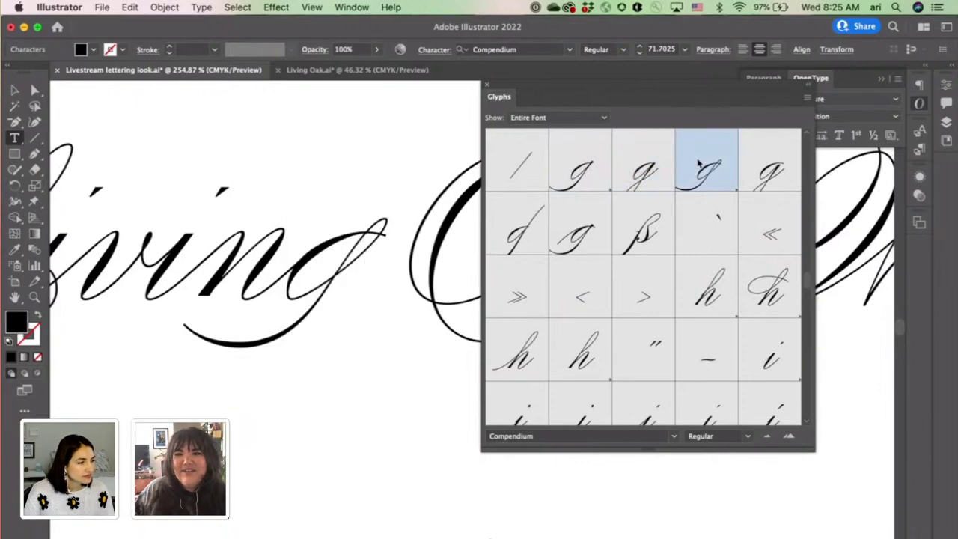
{"action": "key", "text": "shift+Left"}
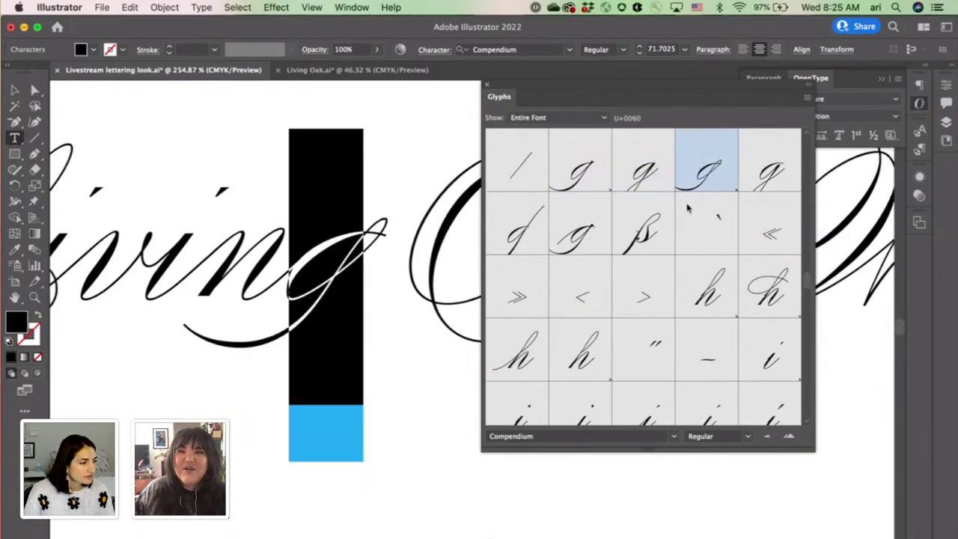
{"action": "double_click", "coordinate": [771, 170]}
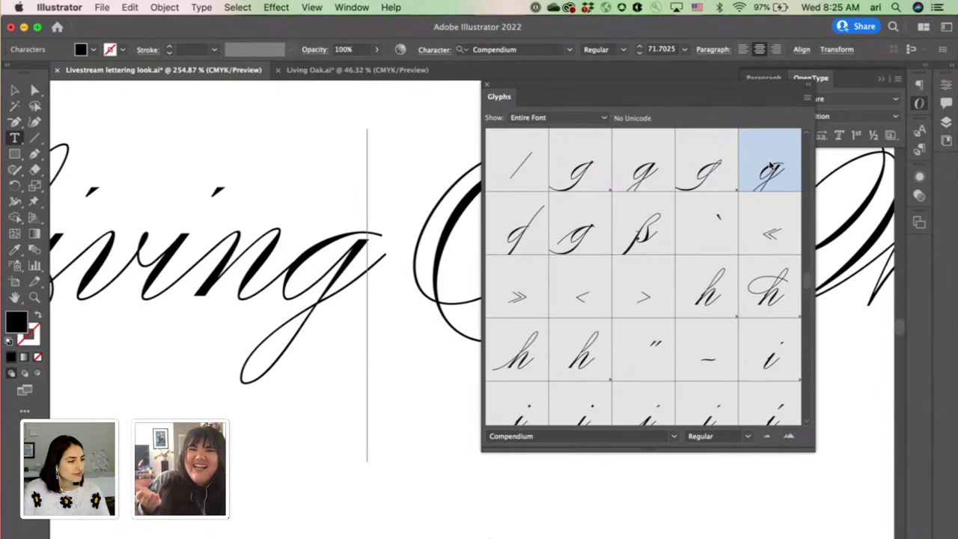
{"action": "key", "text": "shift+Left"}
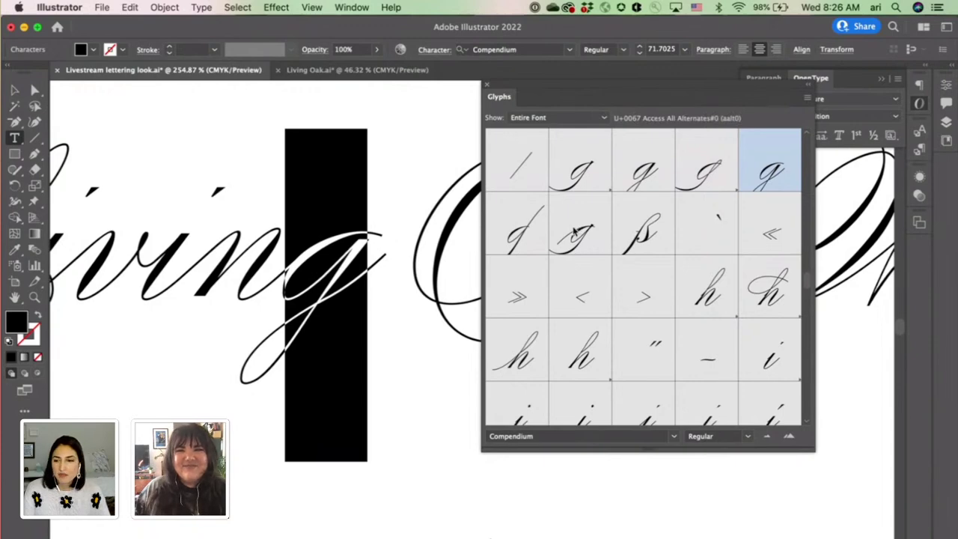
{"action": "double_click", "coordinate": [633, 183]}
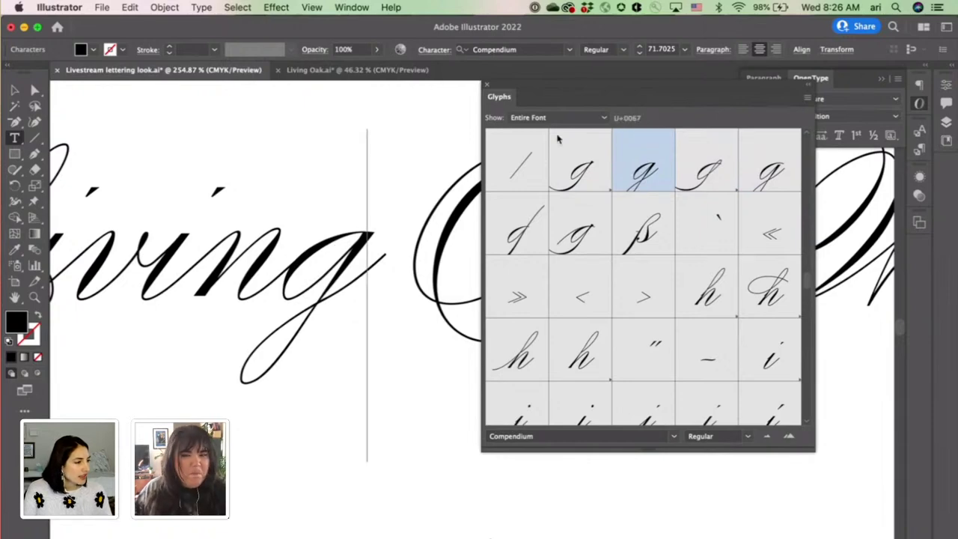
Step: Replace the O of Oak with the swash alternate that has a top loop
{"action": "scroll", "coordinate": [409, 146], "scroll_direction": "down", "scroll_amount": 3}
{"action": "scroll", "coordinate": [408, 146], "scroll_direction": "down", "scroll_amount": 2}
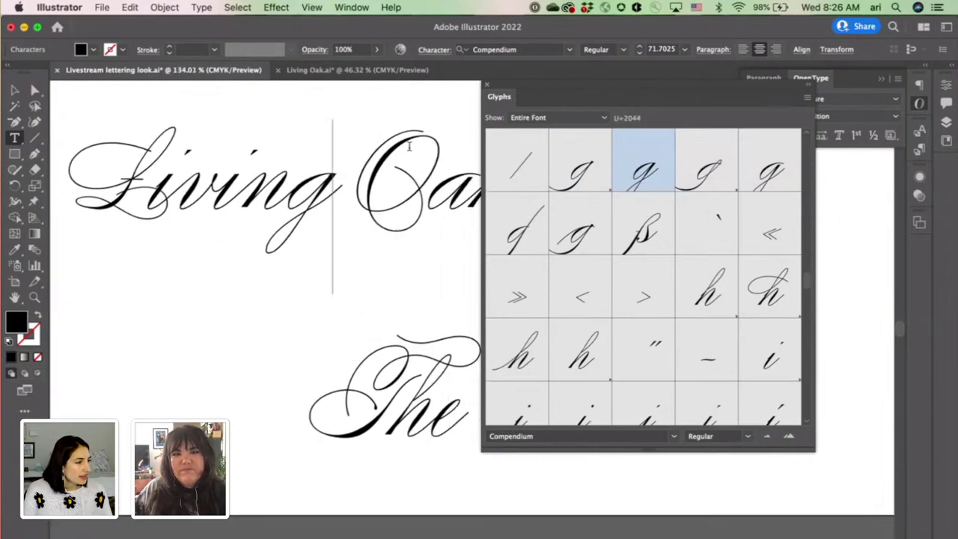
{"action": "left_click_drag", "start_coordinate": [411, 170], "coordinate": [381, 170]}
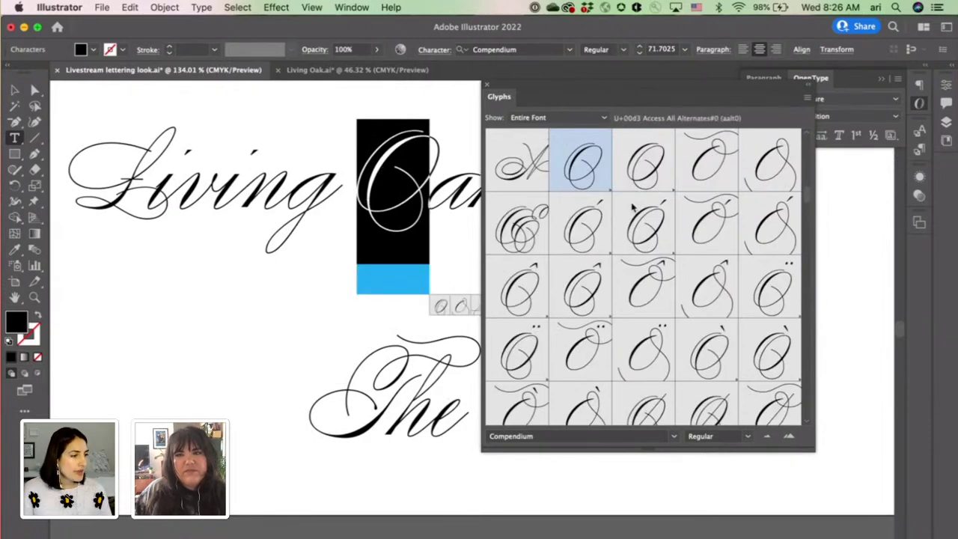
{"action": "left_click", "coordinate": [722, 163]}
{"action": "double_click", "coordinate": [722, 164]}
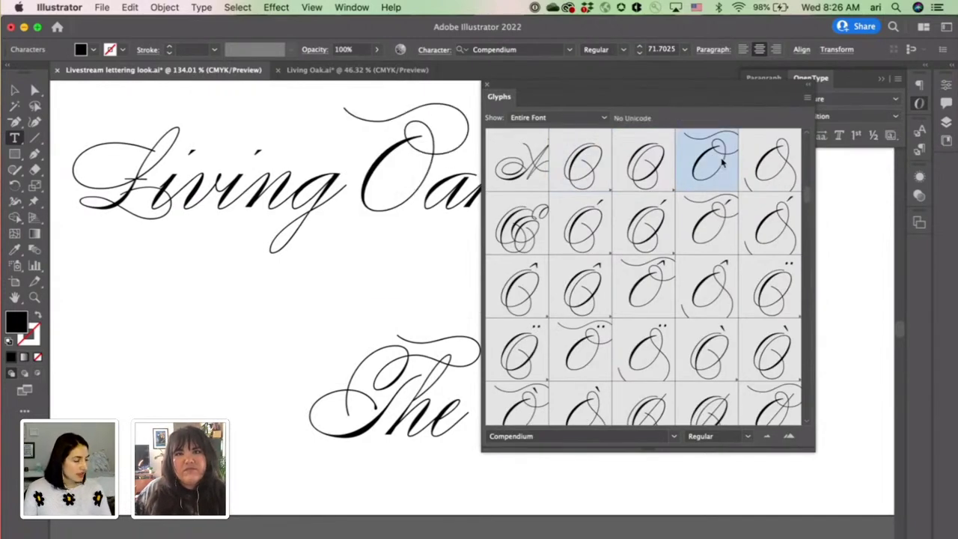
Step: Give the k of Oak a swash alternate, delete the extra k, and move the Glyphs panel aside
{"action": "scroll", "coordinate": [377, 254], "scroll_direction": "up", "scroll_amount": 2}
{"action": "scroll", "coordinate": [378, 254], "scroll_direction": "right", "scroll_amount": 1}
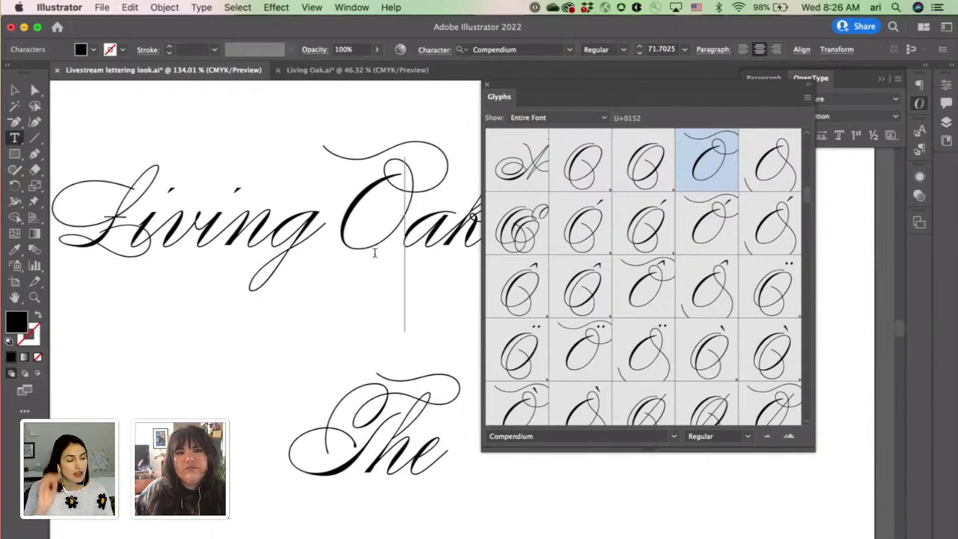
{"action": "scroll", "coordinate": [374, 253], "scroll_direction": "right", "scroll_amount": 3}
{"action": "scroll", "coordinate": [374, 253], "scroll_direction": "up", "scroll_amount": 1}
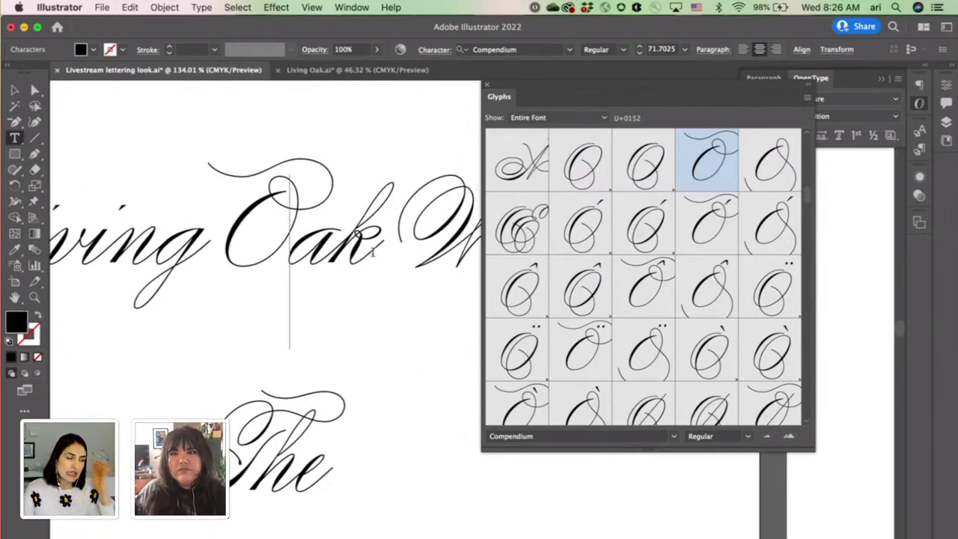
{"action": "left_click_drag", "start_coordinate": [368, 242], "coordinate": [341, 244]}
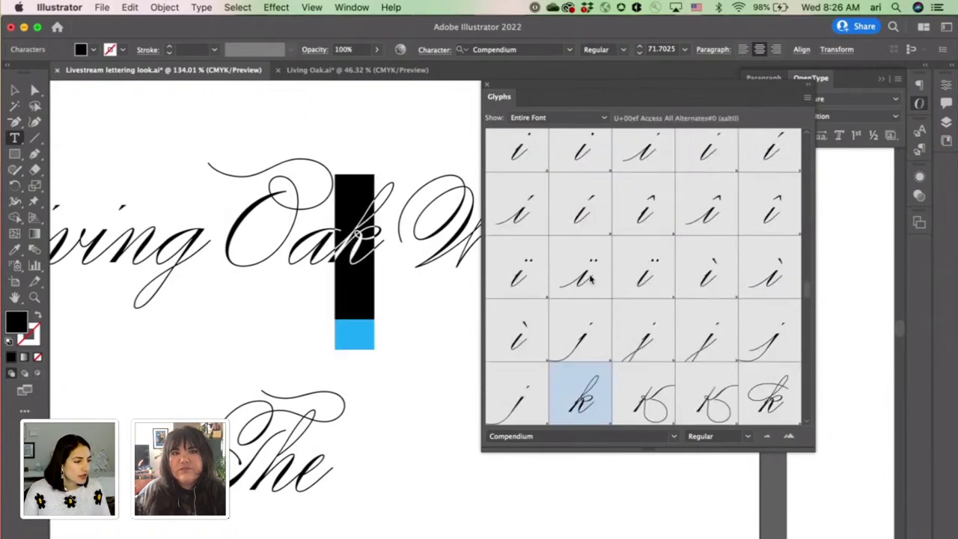
{"action": "scroll", "coordinate": [648, 264], "scroll_direction": "down", "scroll_amount": 5}
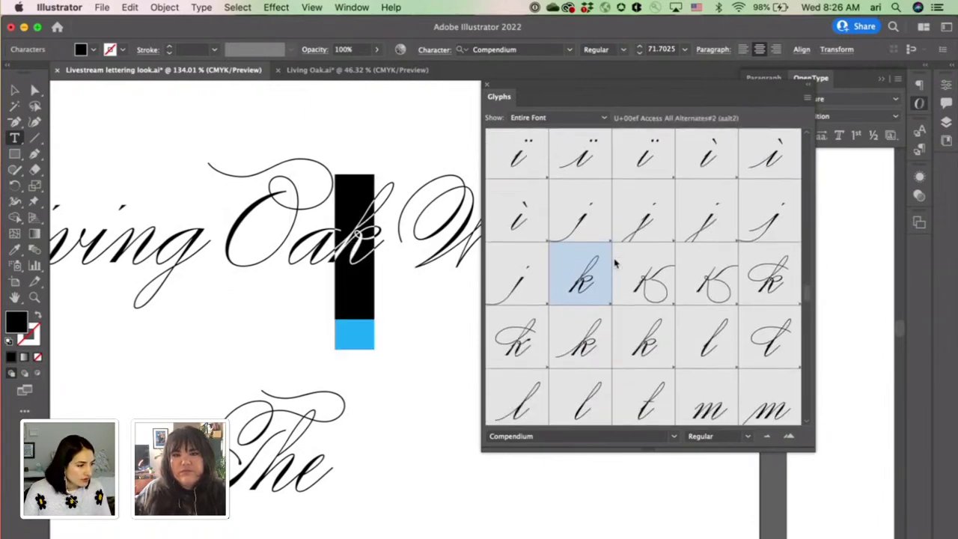
{"action": "double_click", "coordinate": [524, 327]}
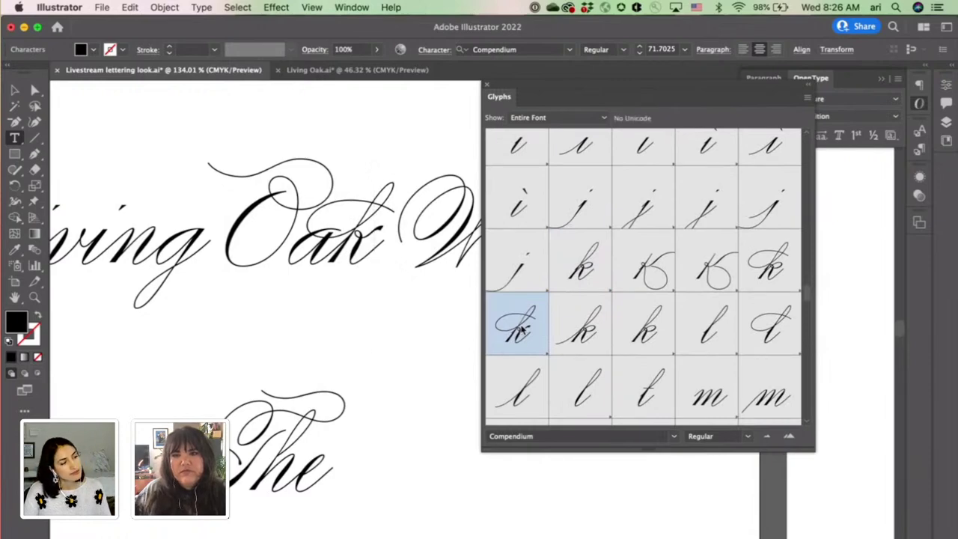
{"action": "double_click", "coordinate": [576, 274]}
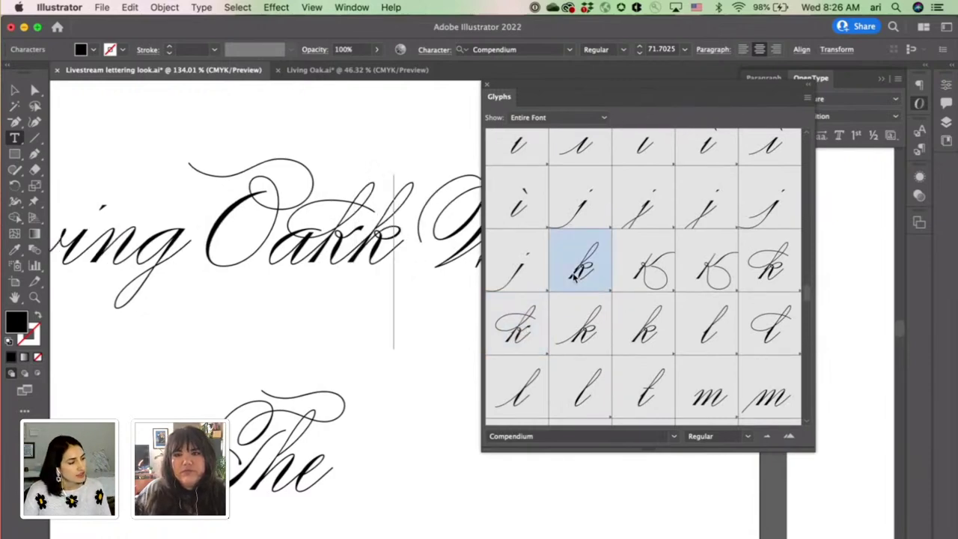
{"action": "key", "text": "shift+Left"}
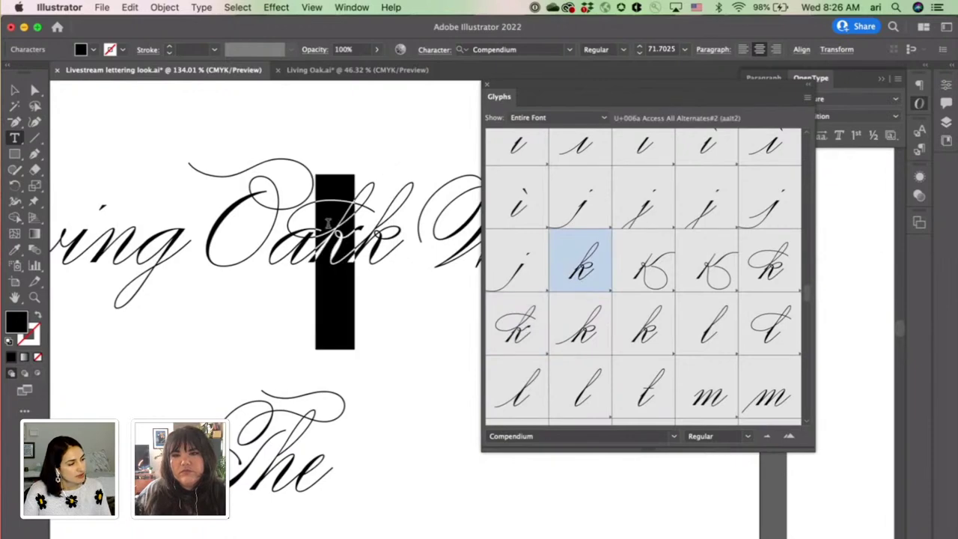
{"action": "key", "text": "BackSpace"}
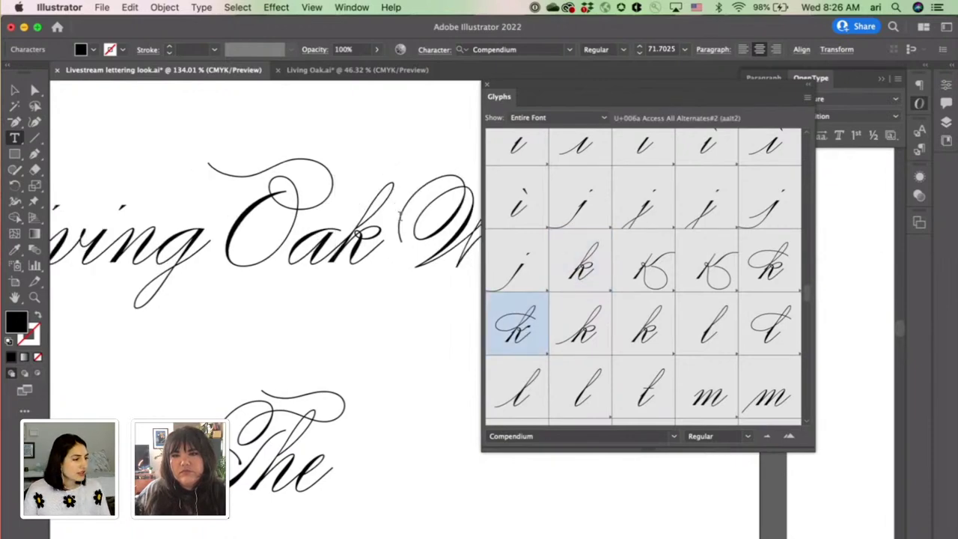
{"action": "scroll", "coordinate": [400, 216], "scroll_direction": "down", "scroll_amount": 2}
{"action": "left_click_drag", "start_coordinate": [549, 86], "coordinate": [703, 110]}
Step: Give the y of Winery a tailed swash and the W a crossed, looping alternate
{"action": "left_click_drag", "start_coordinate": [587, 245], "coordinate": [598, 247]}
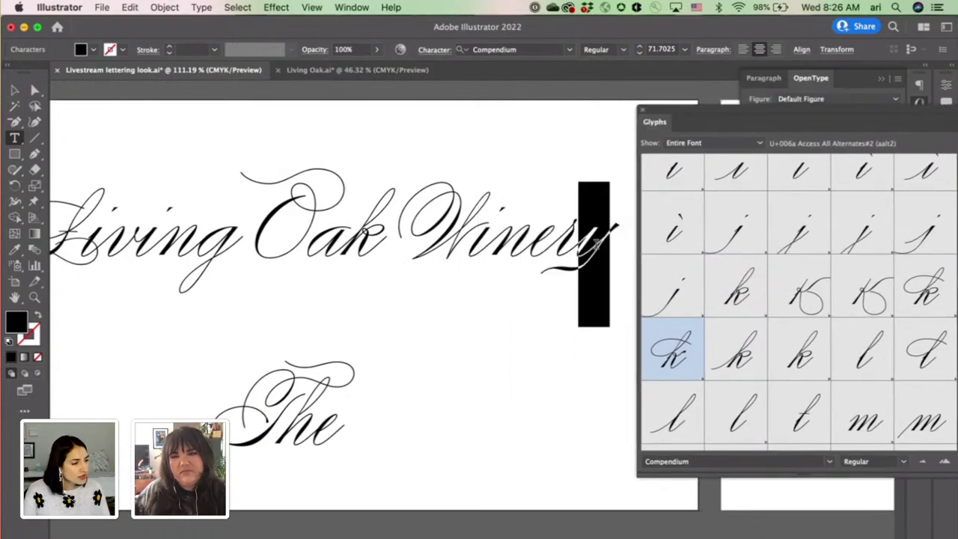
{"action": "scroll", "coordinate": [817, 342], "scroll_direction": "down", "scroll_amount": 2}
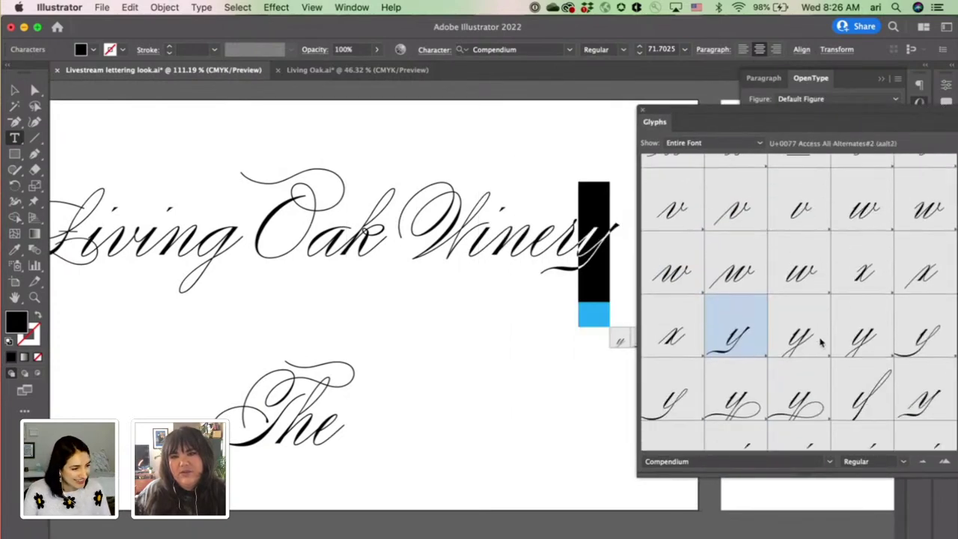
{"action": "double_click", "coordinate": [934, 347]}
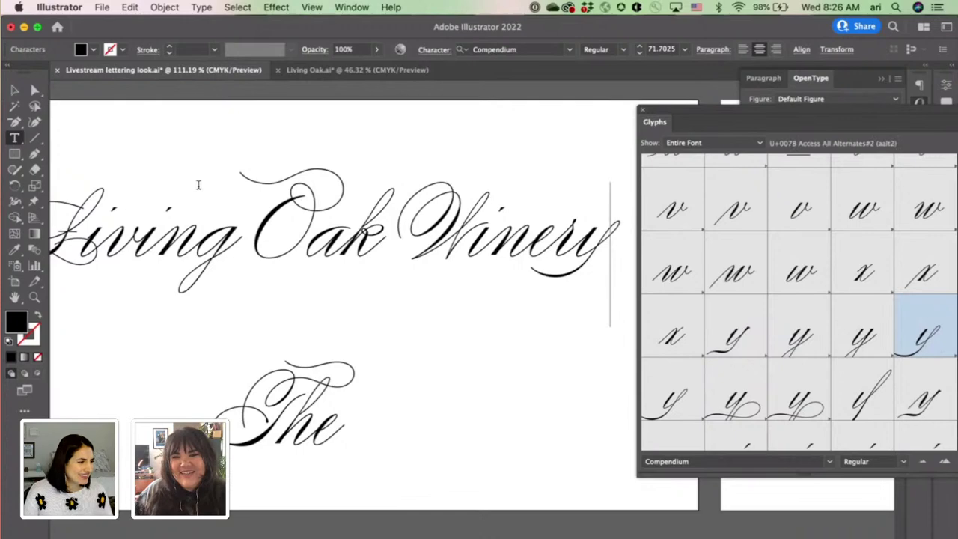
{"action": "scroll", "coordinate": [198, 185], "scroll_direction": "down", "scroll_amount": 2}
{"action": "scroll", "coordinate": [300, 225], "scroll_direction": "up", "scroll_amount": 2}
{"action": "left_click_drag", "start_coordinate": [483, 247], "coordinate": [432, 241]}
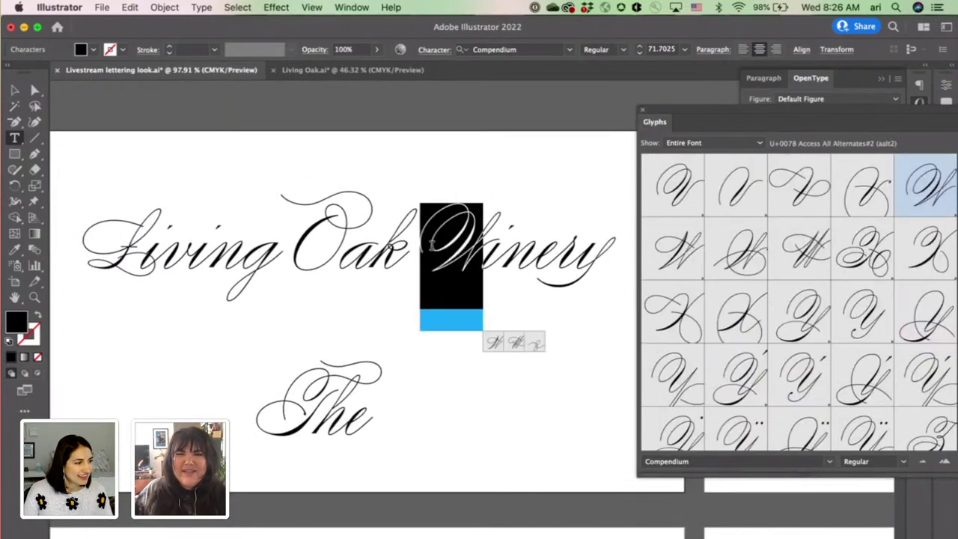
{"action": "double_click", "coordinate": [823, 258]}
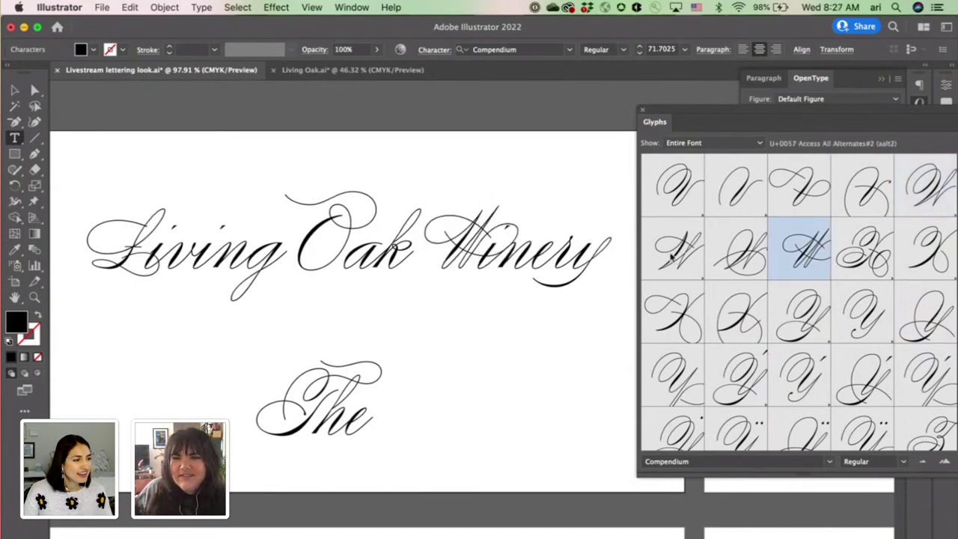
{"action": "left_click_drag", "start_coordinate": [461, 244], "coordinate": [449, 245]}
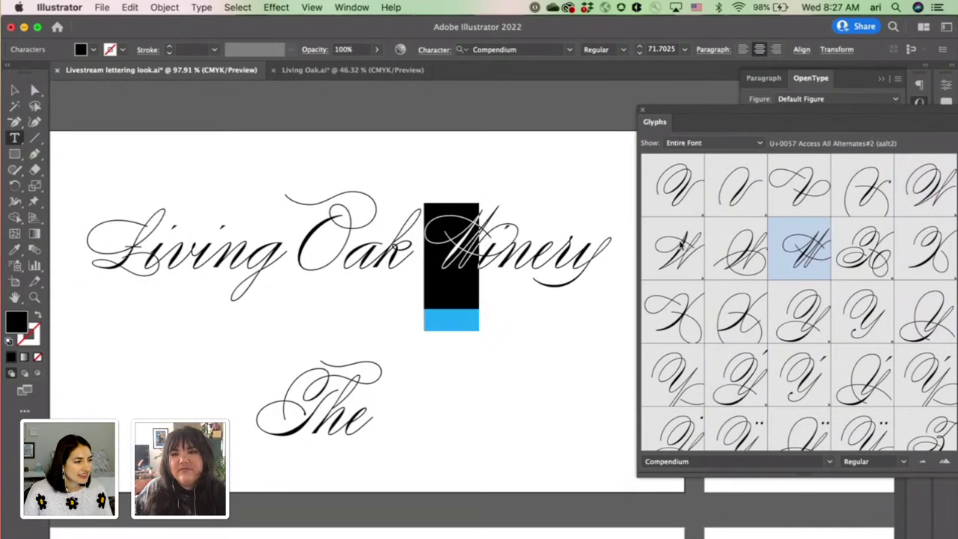
{"action": "double_click", "coordinate": [746, 255]}
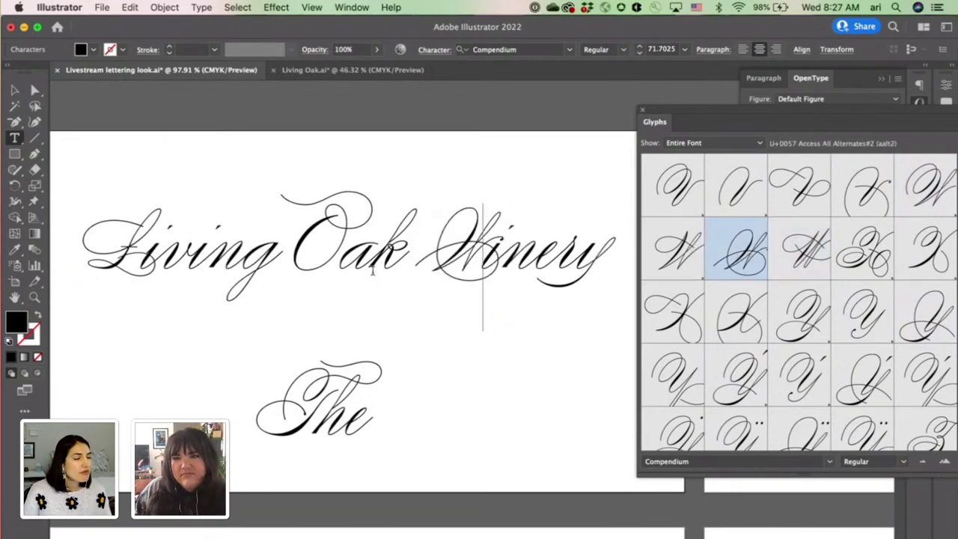
Step: Close the Glyphs panel, then draw and discard a test text area across the lettering
{"action": "key", "text": "Escape"}
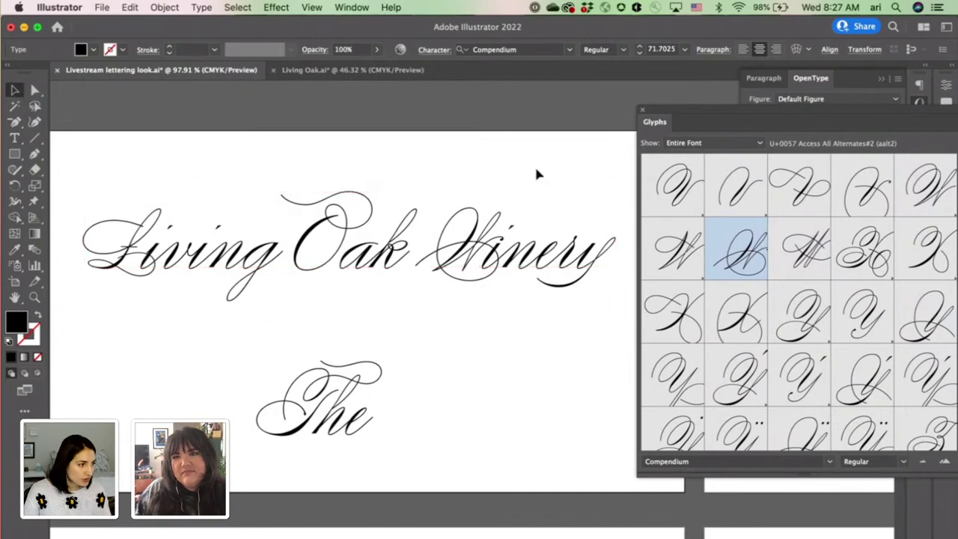
{"action": "left_click", "coordinate": [536, 170]}
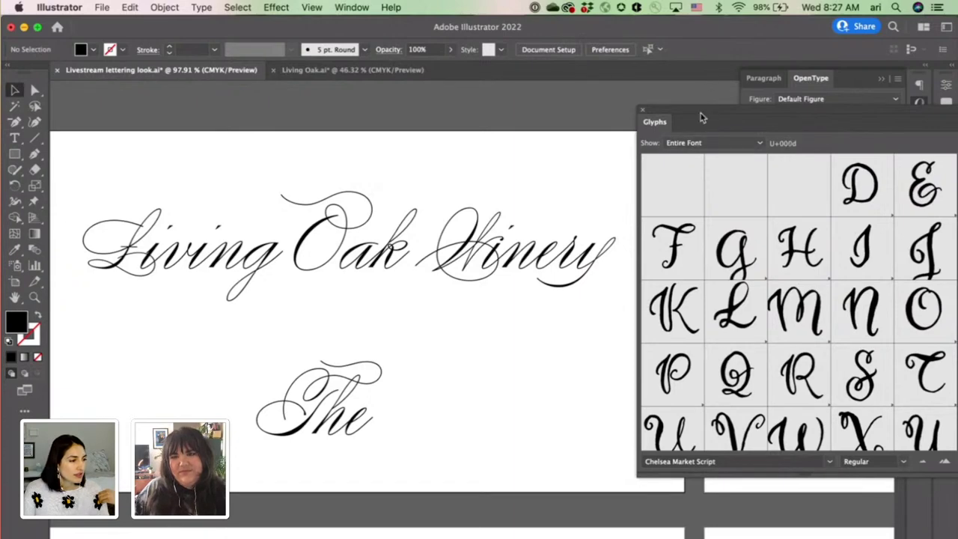
{"action": "left_click", "coordinate": [641, 112]}
{"action": "scroll", "coordinate": [568, 192], "scroll_direction": "left", "scroll_amount": 3}
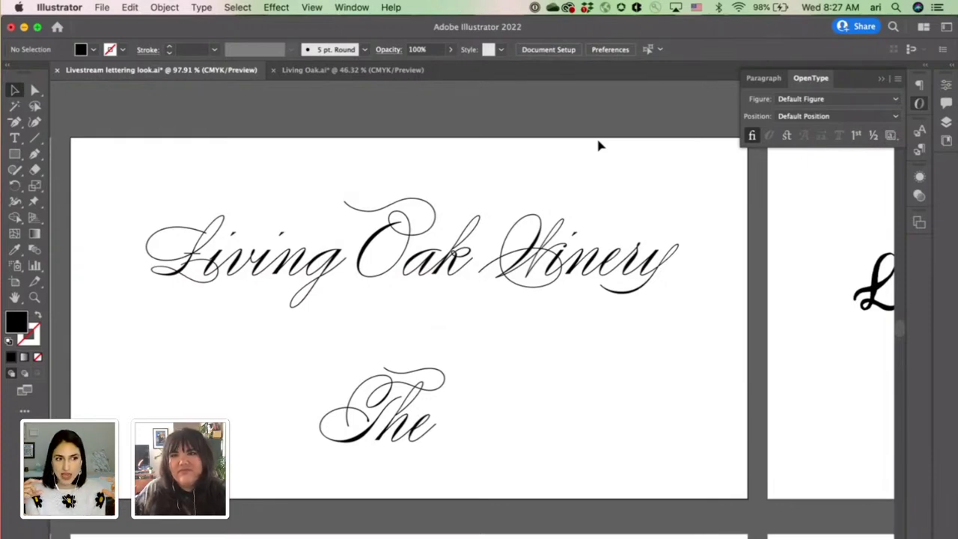
{"action": "left_click", "coordinate": [203, 234]}
{"action": "key", "text": "t"}
{"action": "left_click_drag", "start_coordinate": [712, 255], "coordinate": [145, 241]}
{"action": "key", "text": "BackSpace"}
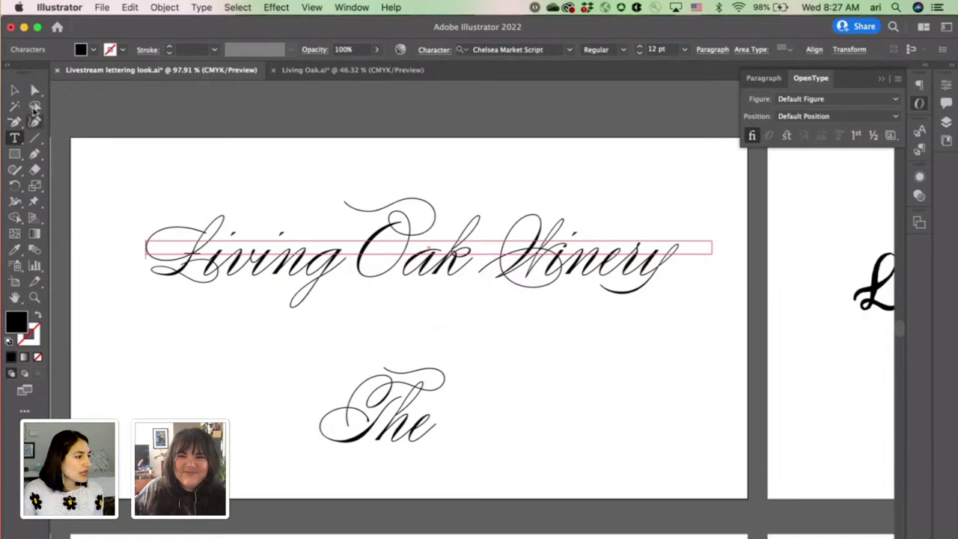
{"action": "left_click", "coordinate": [27, 89]}
{"action": "left_click", "coordinate": [199, 214]}
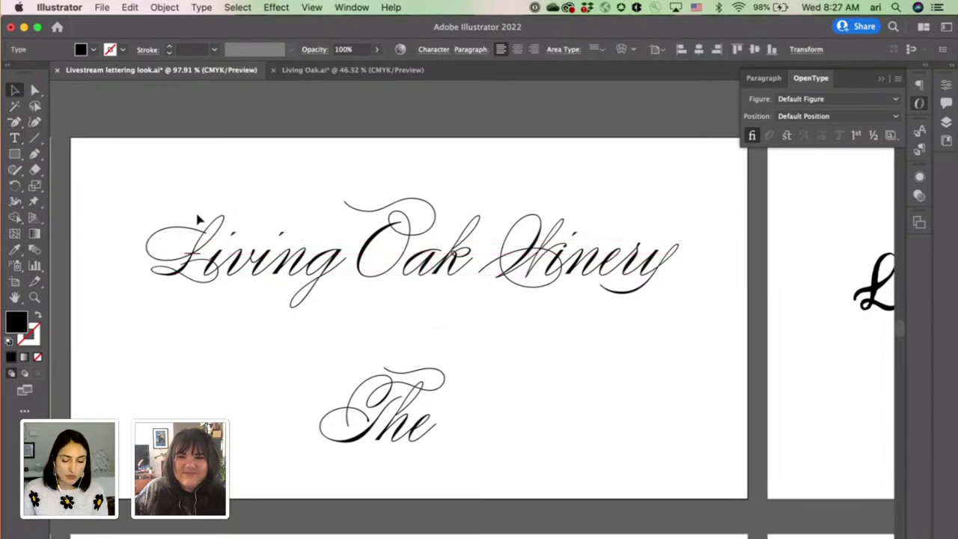
Step: Replace the Living Oak Winery line with the word 'Reserve'
{"action": "left_click", "coordinate": [191, 254]}
{"action": "double_click", "coordinate": [168, 253]}
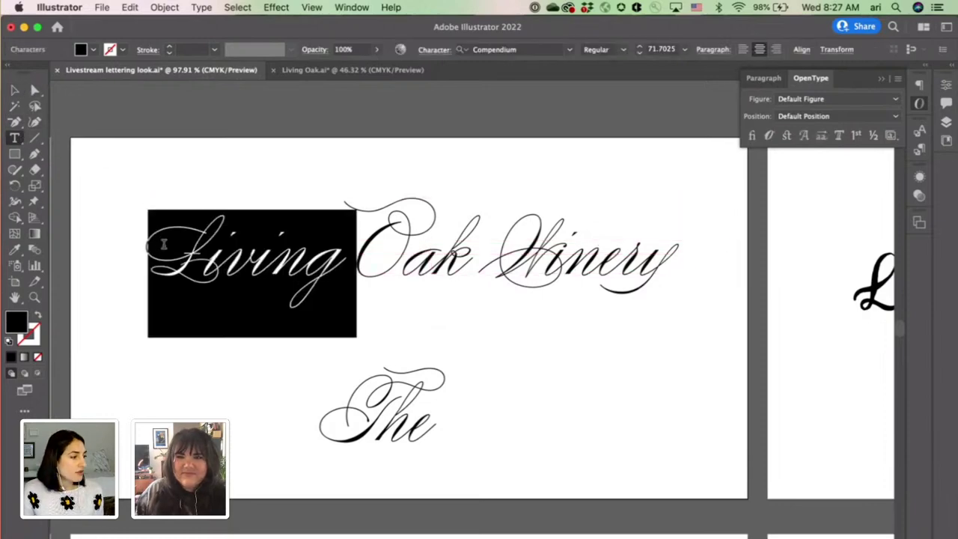
{"action": "left_click_drag", "start_coordinate": [163, 247], "coordinate": [687, 247]}
{"action": "key", "text": "BackSpace"}
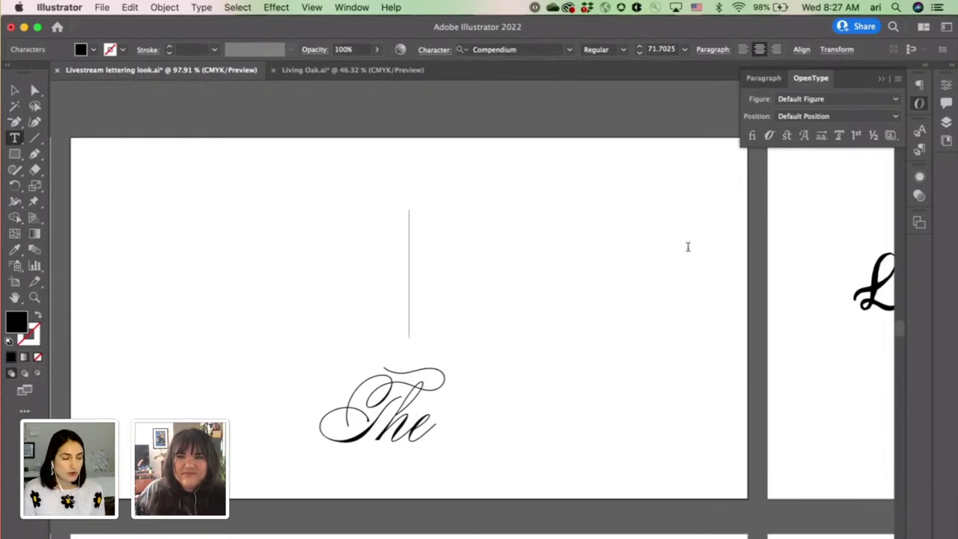
{"action": "type", "text": "Rese"}
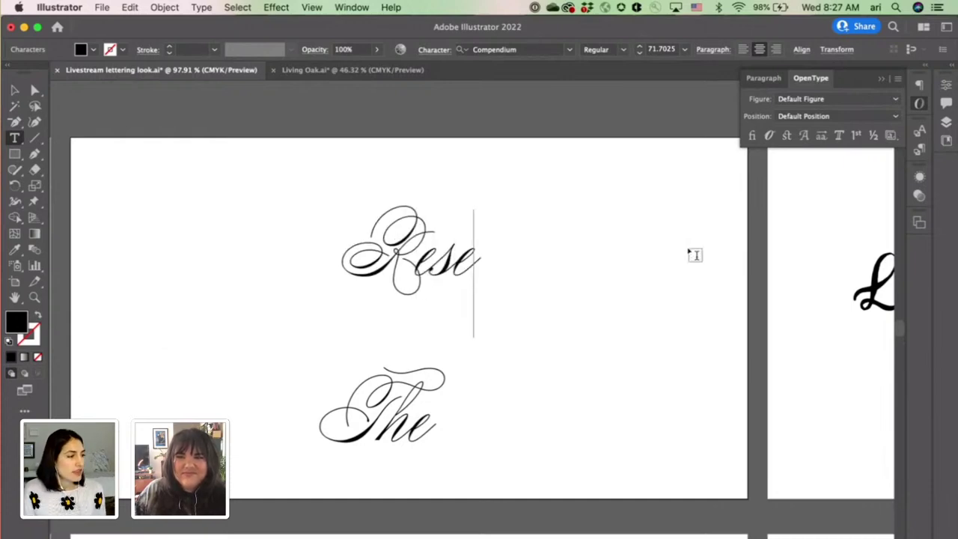
{"action": "type", "text": "rve"}
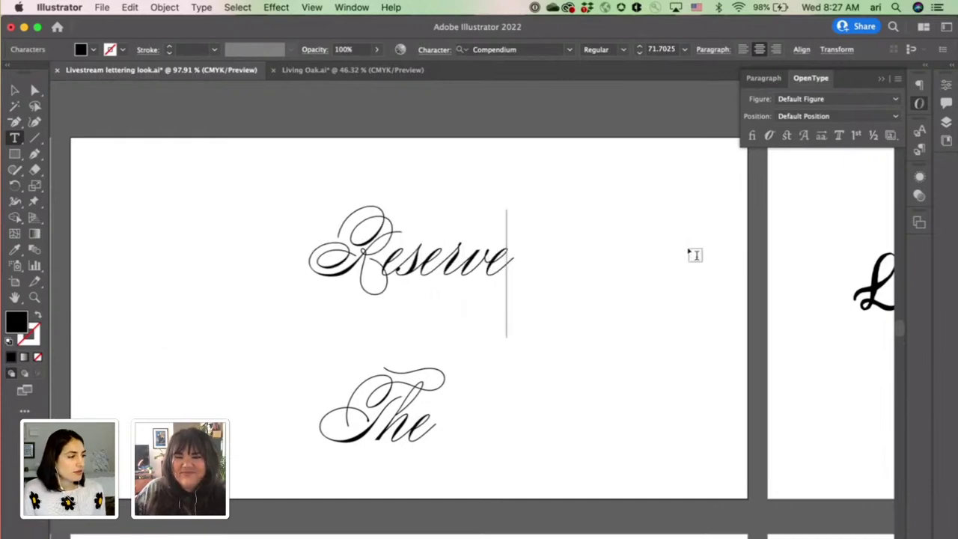
{"action": "left_click", "coordinate": [13, 91]}
Step: Position 'The' directly above 'Reserve' to form a stacked lockup
{"action": "left_click", "coordinate": [389, 423]}
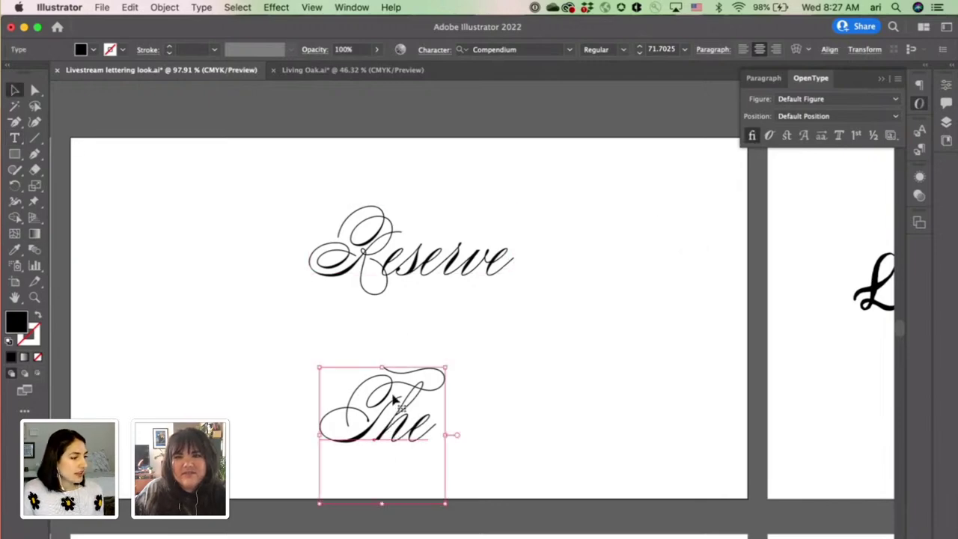
{"action": "left_click_drag", "start_coordinate": [411, 253], "coordinate": [391, 320]}
{"action": "left_click", "coordinate": [384, 412]}
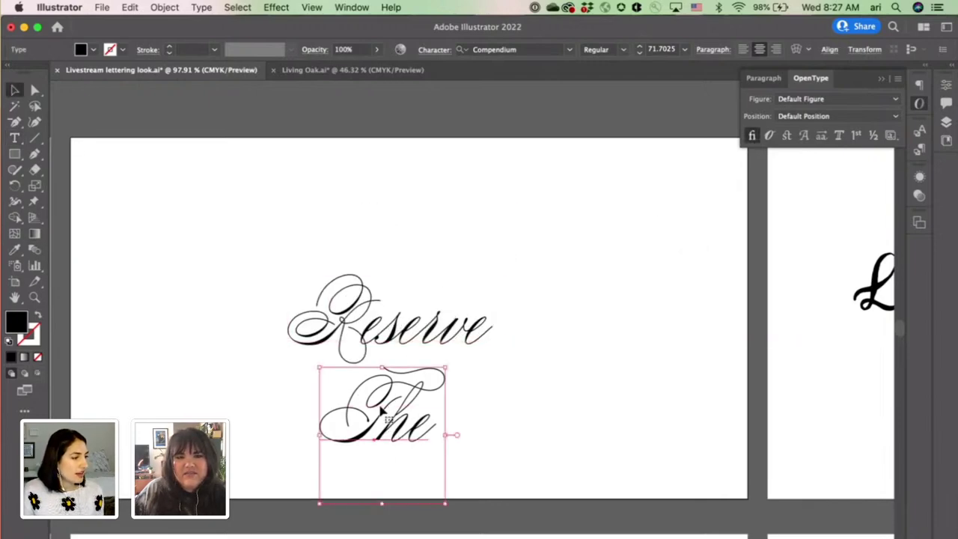
{"action": "left_click_drag", "start_coordinate": [385, 437], "coordinate": [441, 287]}
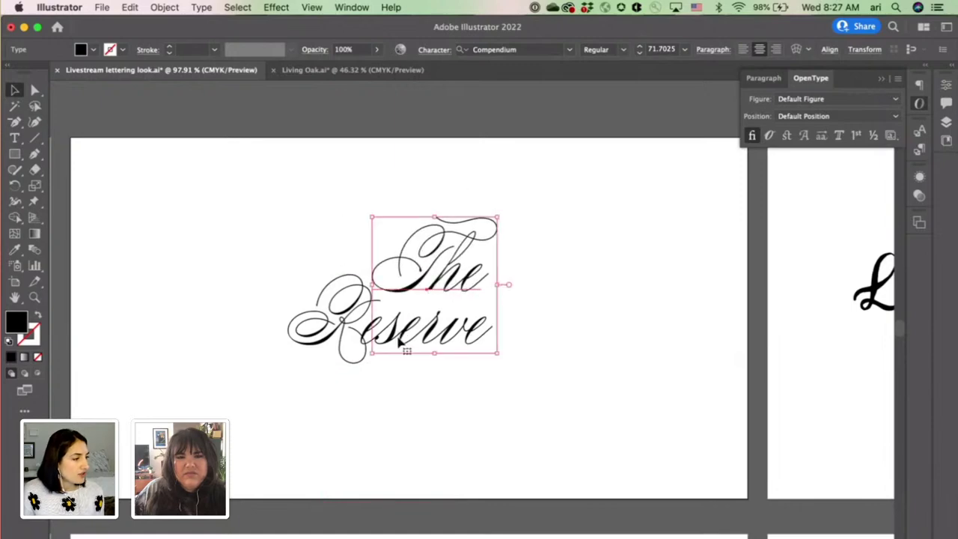
{"action": "left_click", "coordinate": [327, 396]}
{"action": "left_click", "coordinate": [375, 361]}
{"action": "left_click", "coordinate": [364, 358]}
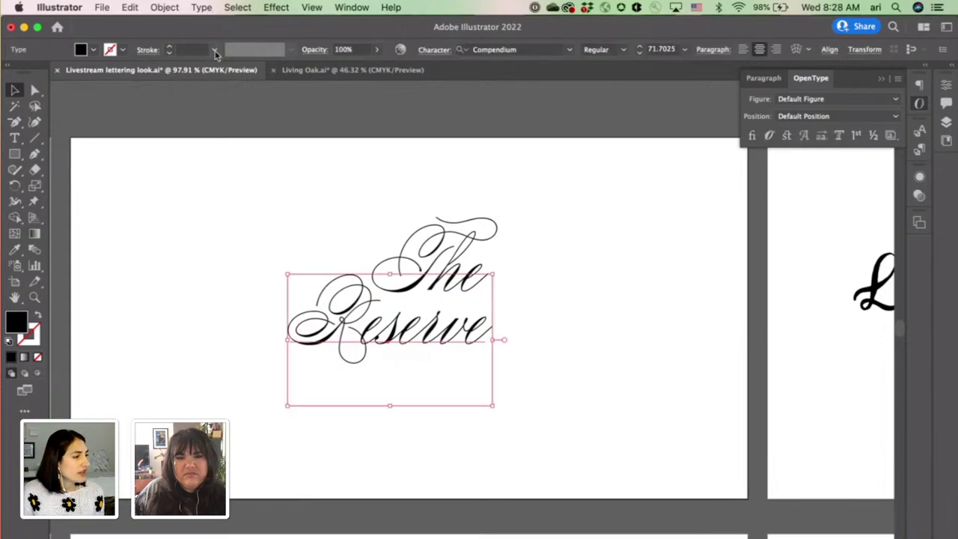
{"action": "left_click", "coordinate": [229, 128]}
{"action": "left_click", "coordinate": [196, 7]}
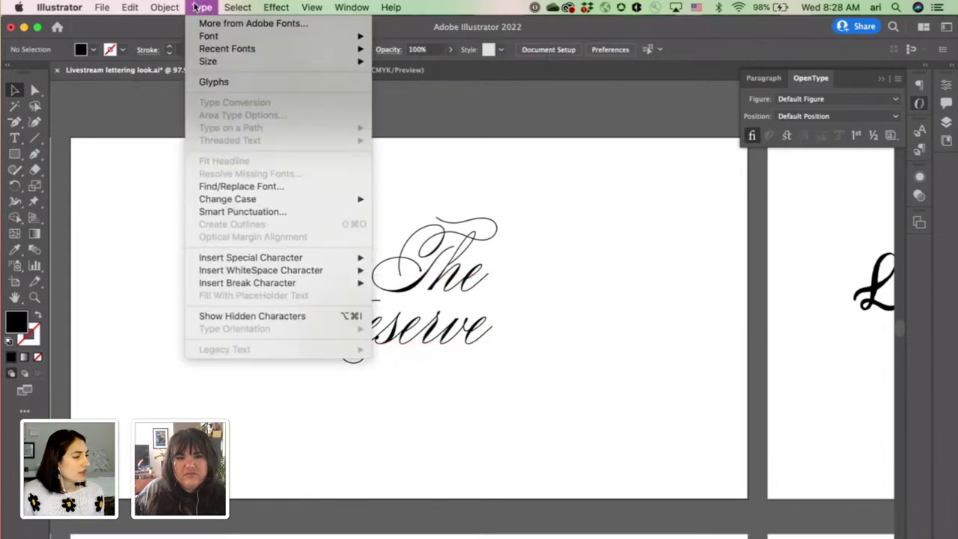
Step: Show the Compendium font's glyphs in the Glyphs panel, placed near the lettering
{"action": "left_click", "coordinate": [230, 83]}
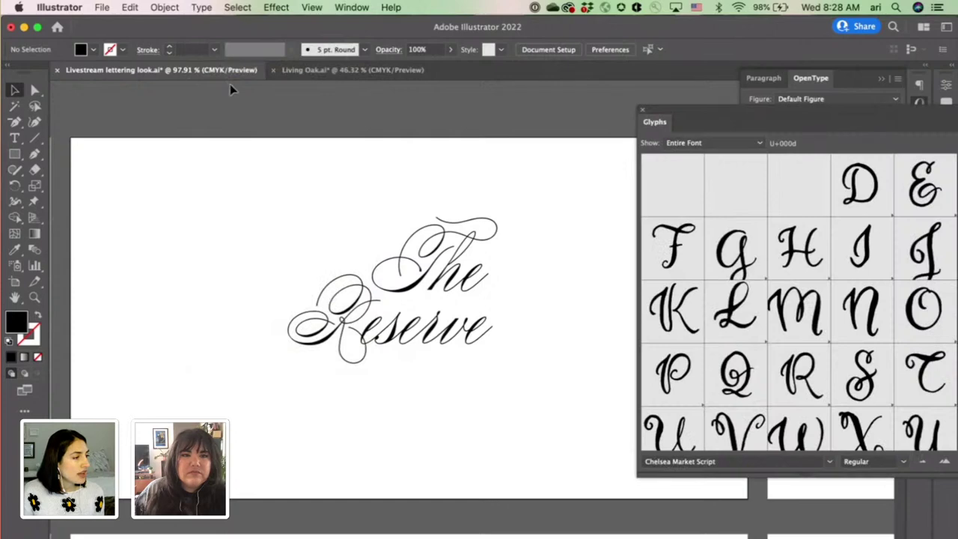
{"action": "left_click", "coordinate": [829, 461]}
{"action": "left_click", "coordinate": [737, 403]}
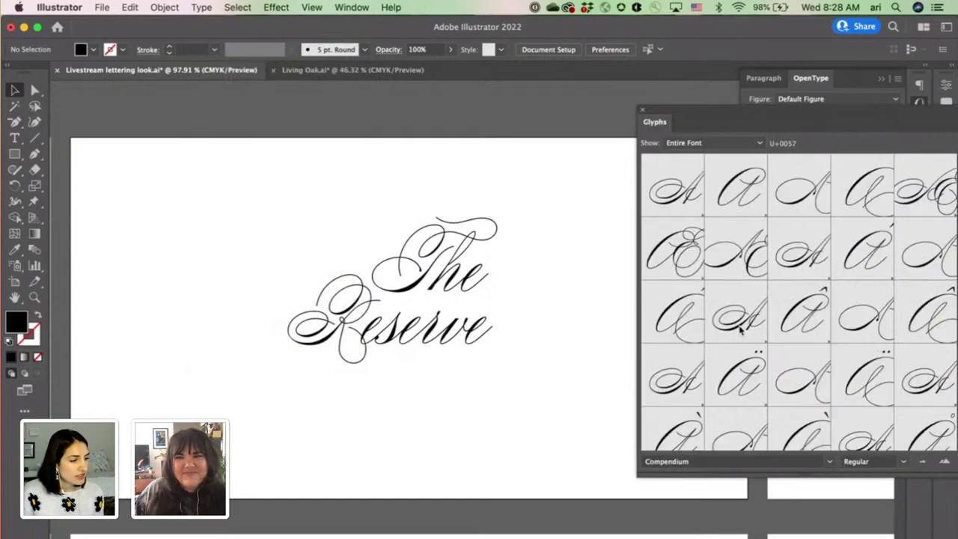
{"action": "left_click_drag", "start_coordinate": [768, 109], "coordinate": [628, 76]}
Step: Browse down to Compendium's swash ornaments and select a feathered flourish glyph
{"action": "scroll", "coordinate": [753, 231], "scroll_direction": "down", "scroll_amount": 5}
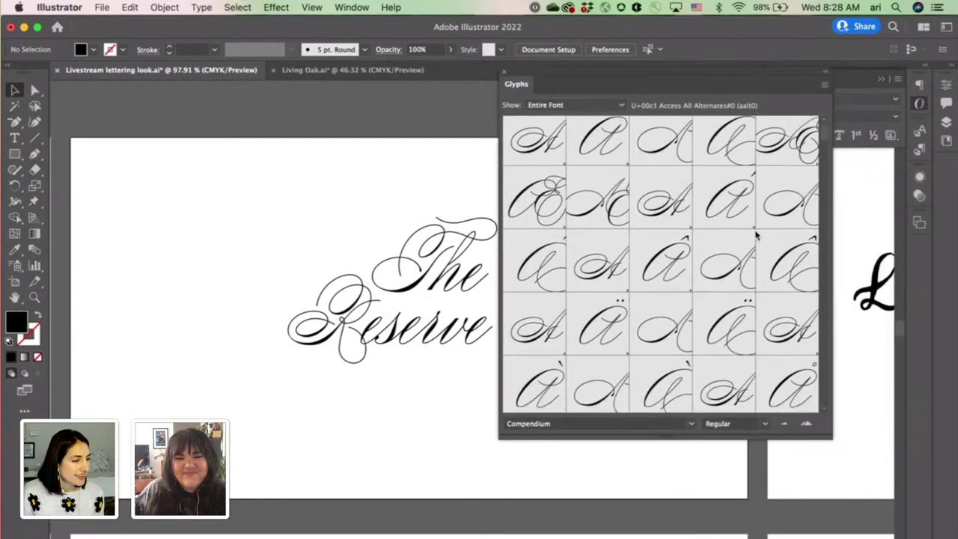
{"action": "left_click", "coordinate": [782, 425]}
{"action": "scroll", "coordinate": [716, 320], "scroll_direction": "down", "scroll_amount": 15}
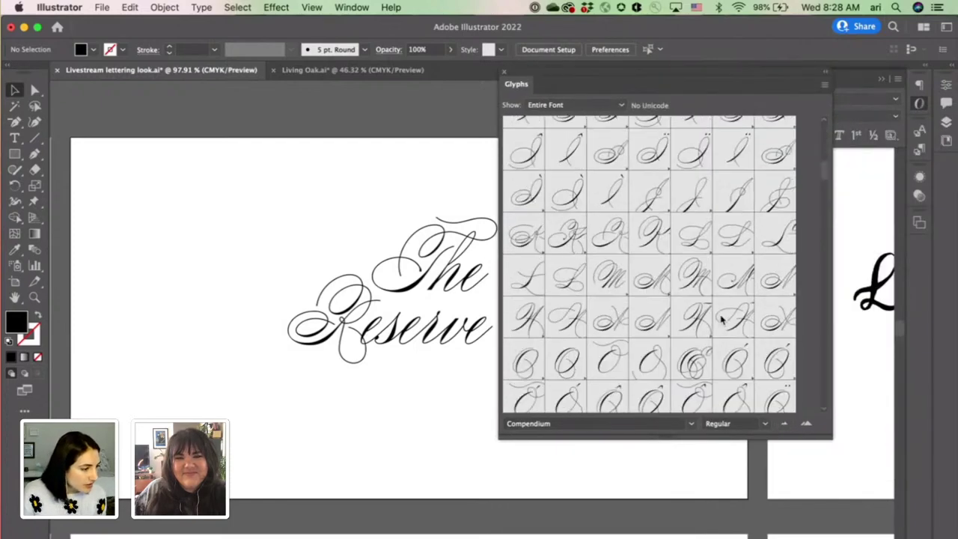
{"action": "scroll", "coordinate": [716, 321], "scroll_direction": "down", "scroll_amount": 15}
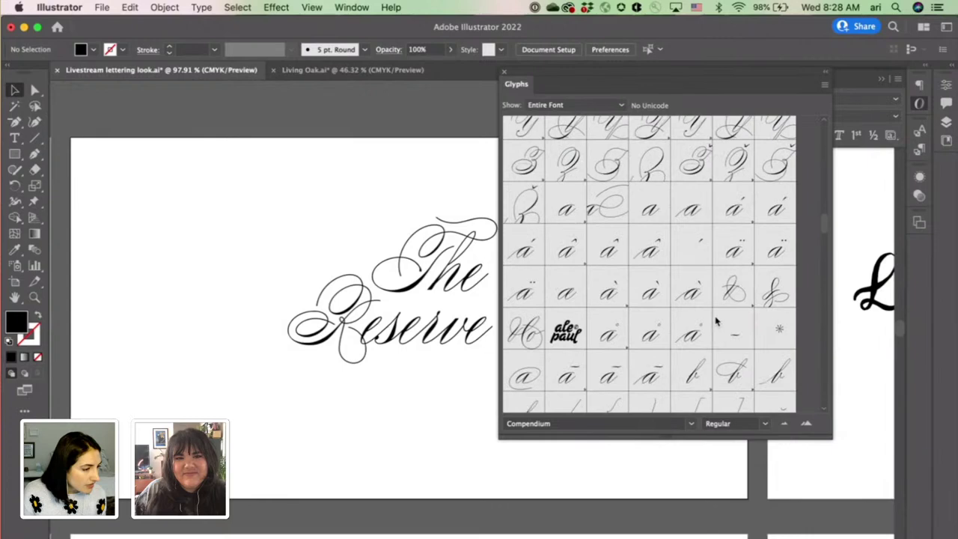
{"action": "scroll", "coordinate": [717, 320], "scroll_direction": "down", "scroll_amount": 15}
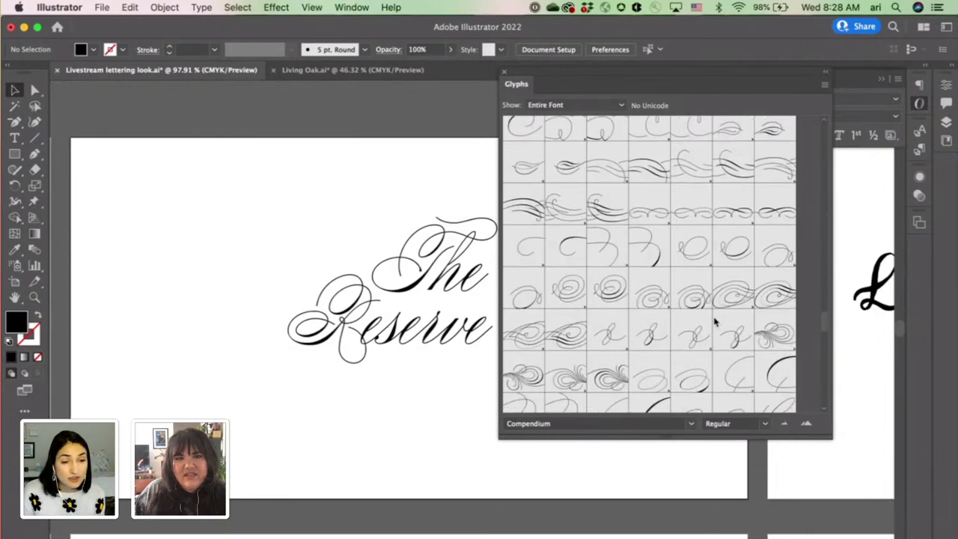
{"action": "left_click", "coordinate": [806, 424]}
{"action": "scroll", "coordinate": [739, 340], "scroll_direction": "down", "scroll_amount": 15}
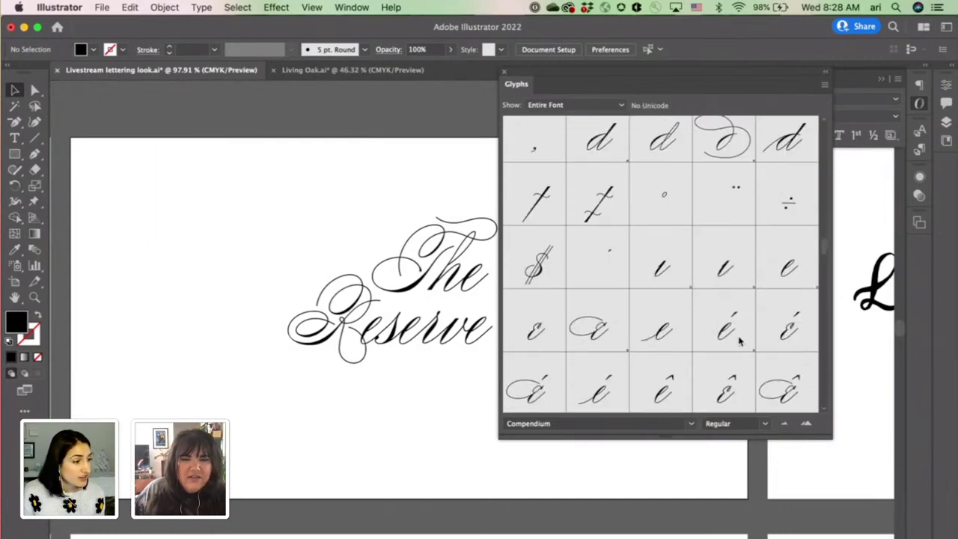
{"action": "scroll", "coordinate": [739, 341], "scroll_direction": "down", "scroll_amount": 12}
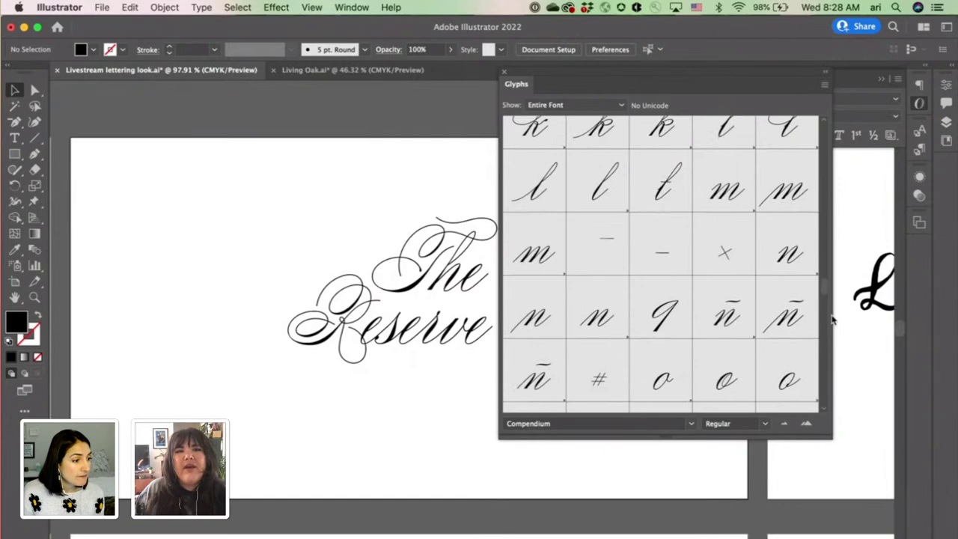
{"action": "left_click_drag", "start_coordinate": [824, 294], "coordinate": [826, 322]}
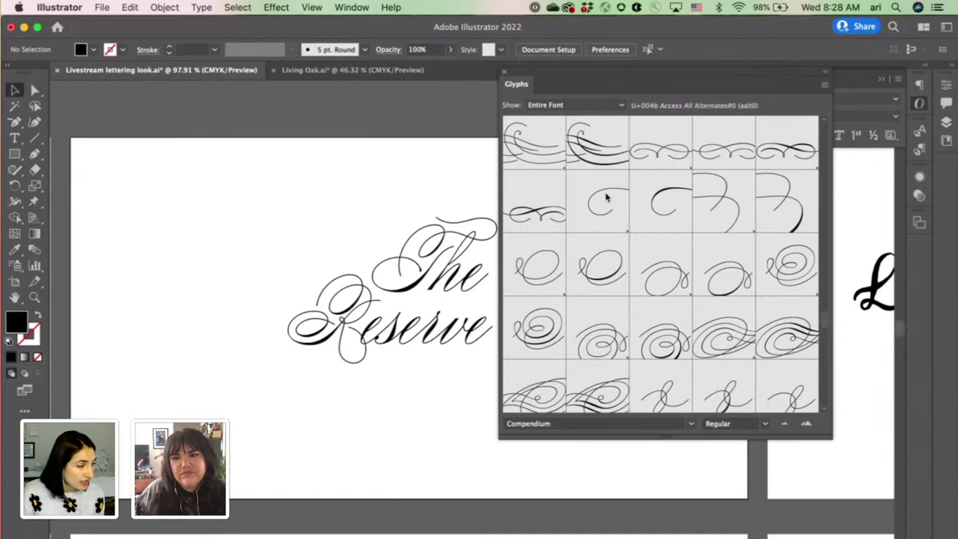
{"action": "scroll", "coordinate": [544, 323], "scroll_direction": "down", "scroll_amount": 3}
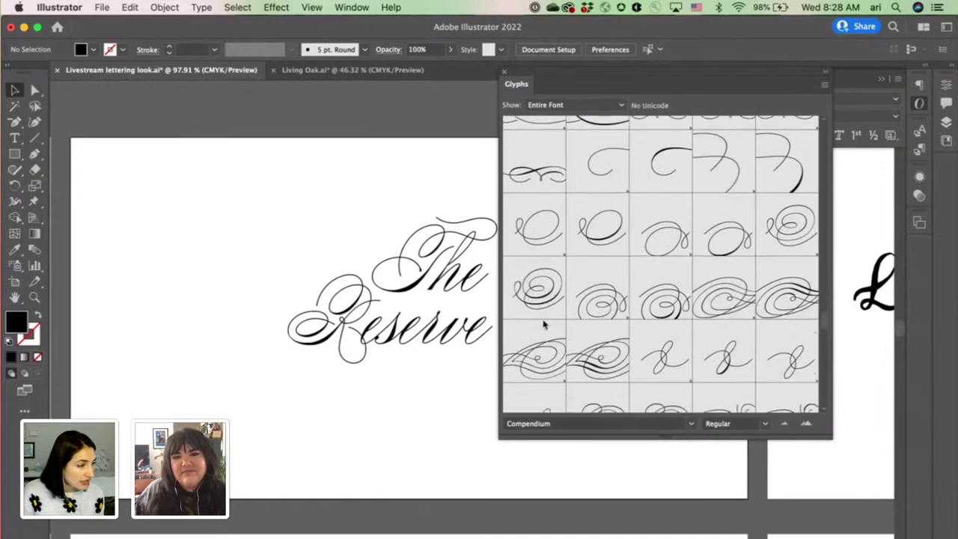
{"action": "scroll", "coordinate": [544, 323], "scroll_direction": "down", "scroll_amount": 2}
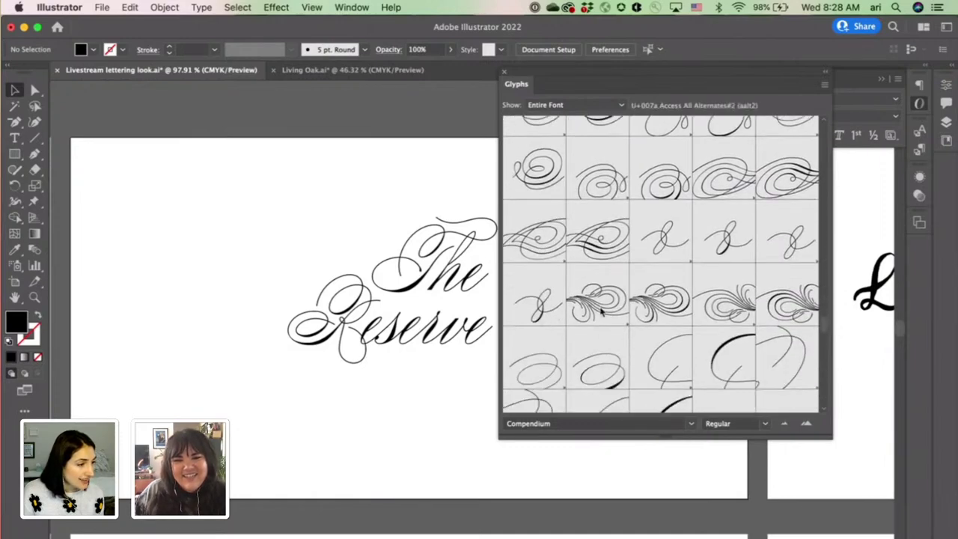
{"action": "left_click", "coordinate": [601, 313]}
{"action": "left_click_drag", "start_coordinate": [588, 73], "coordinate": [690, 75]}
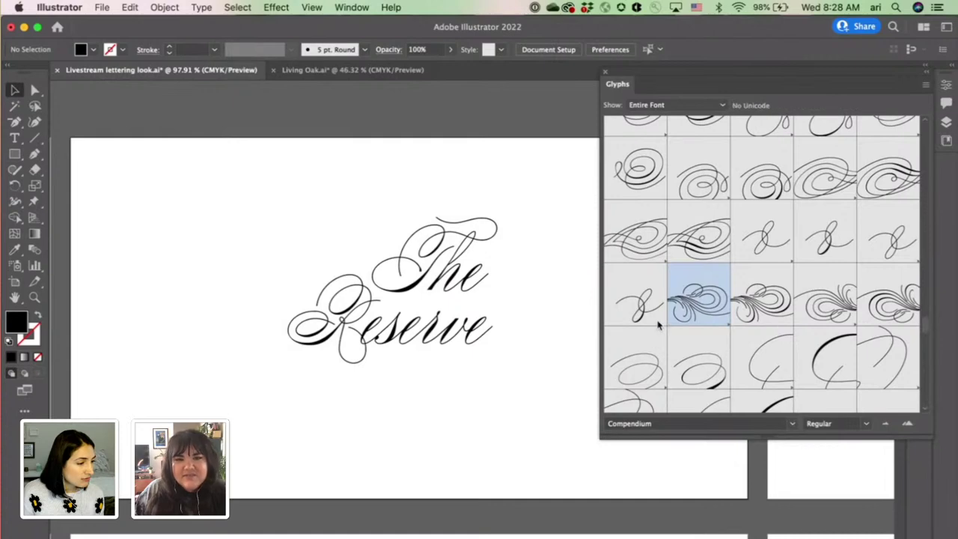
Step: Insert the feathered flourish glyph as a new text object right of Reserve
{"action": "left_click", "coordinate": [14, 138]}
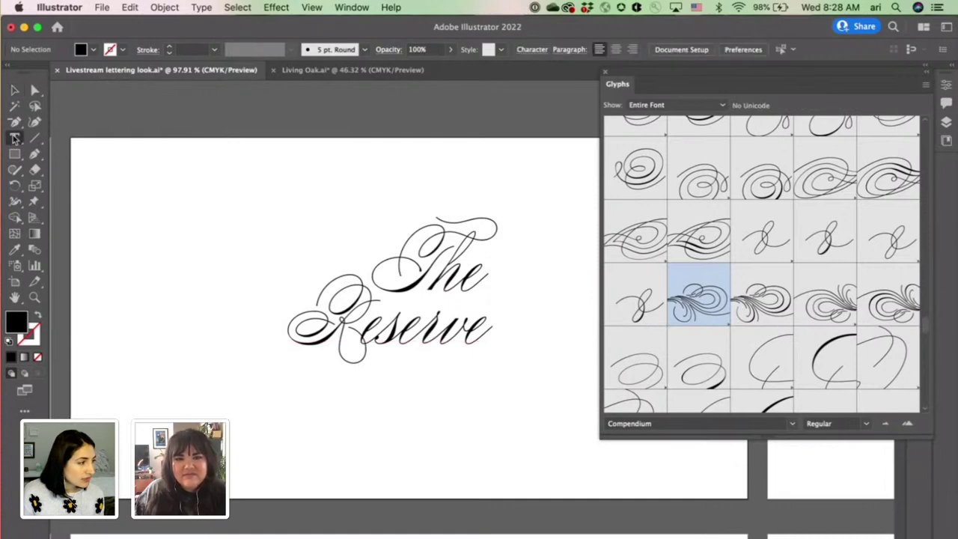
{"action": "left_click", "coordinate": [503, 293]}
{"action": "double_click", "coordinate": [696, 300]}
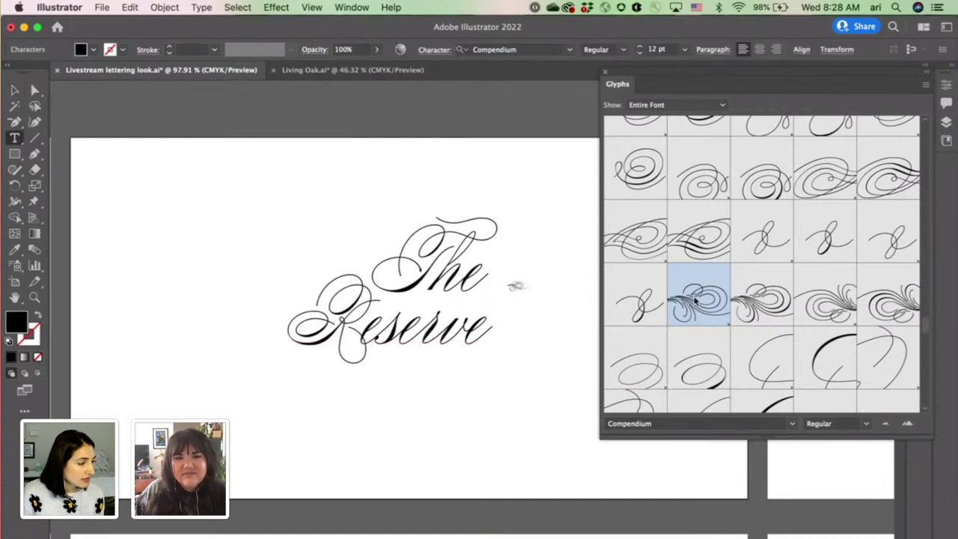
{"action": "key", "text": "Escape"}
Step: Enlarge the flourish to about 63 pt, tuck it against Reserve, and close Glyphs
{"action": "left_click_drag", "start_coordinate": [530, 299], "coordinate": [599, 365]}
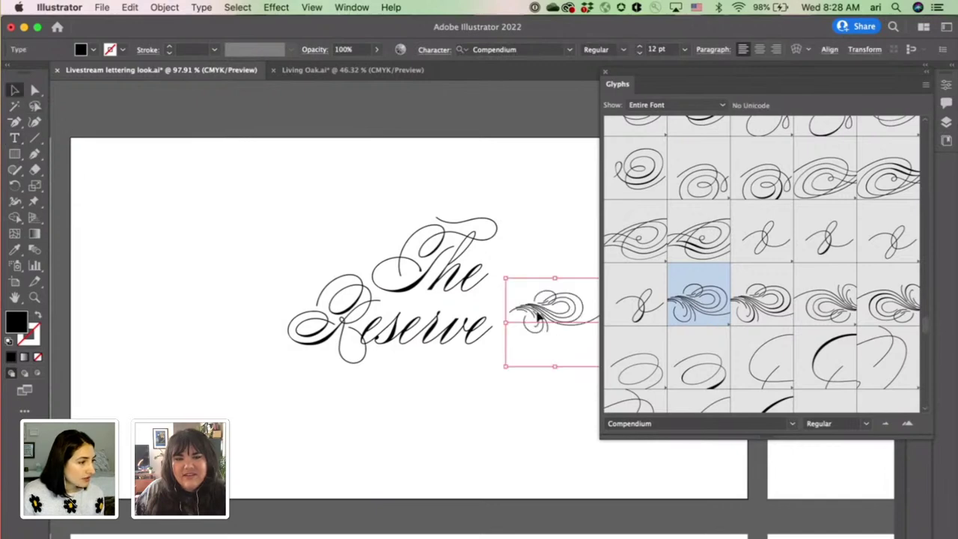
{"action": "left_click_drag", "start_coordinate": [523, 307], "coordinate": [502, 300]}
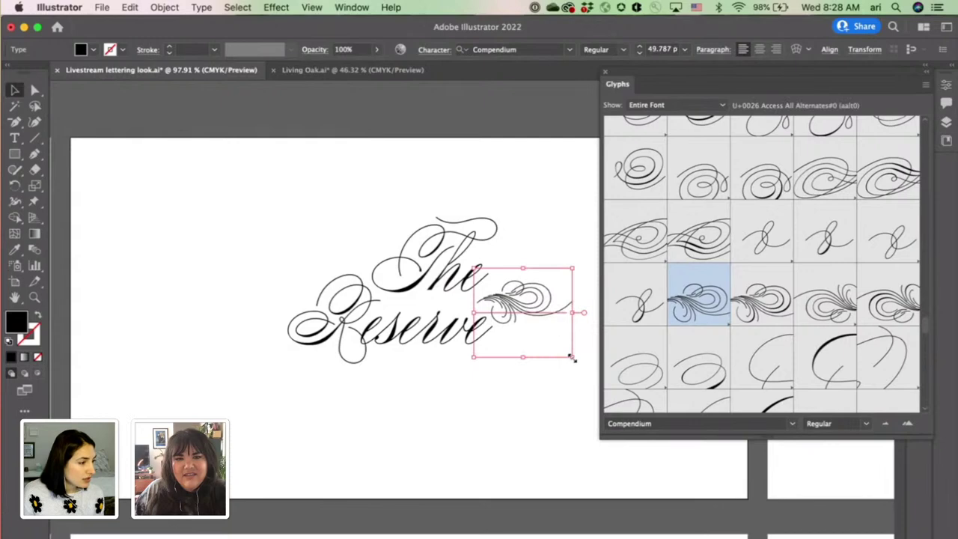
{"action": "left_click_drag", "start_coordinate": [572, 360], "coordinate": [599, 380]}
{"action": "left_click_drag", "start_coordinate": [501, 318], "coordinate": [495, 309]}
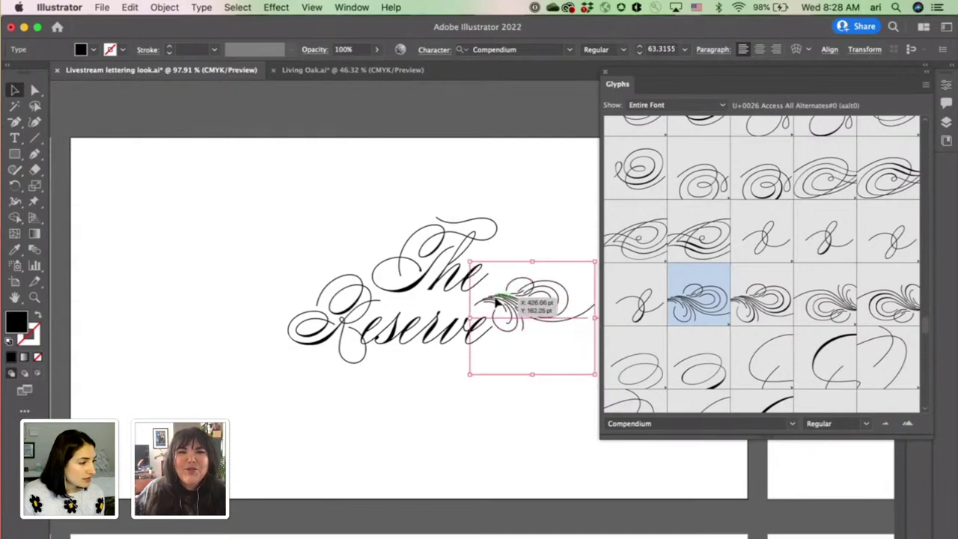
{"action": "left_click", "coordinate": [605, 72]}
{"action": "left_click", "coordinate": [621, 184]}
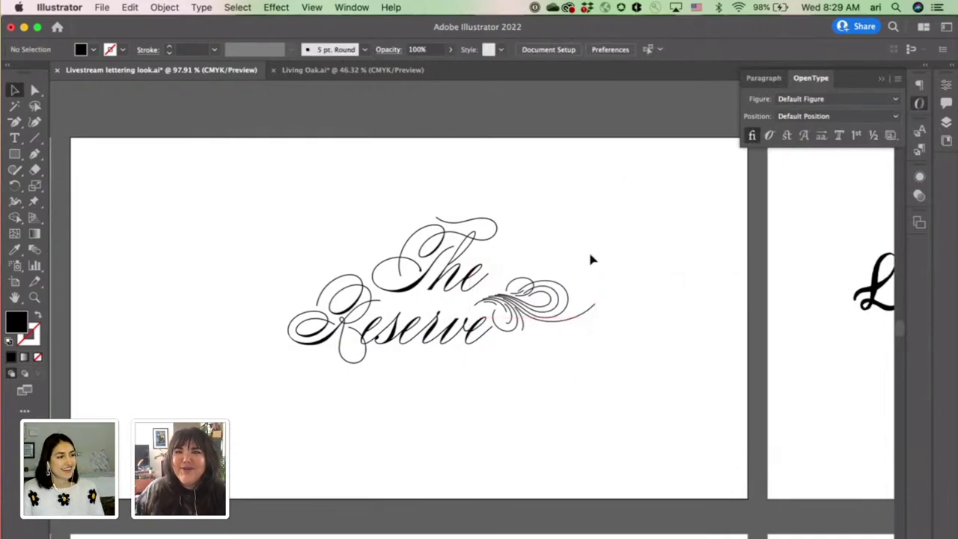
{"action": "left_click_drag", "start_coordinate": [542, 296], "coordinate": [553, 291]}
{"action": "left_click", "coordinate": [637, 213]}
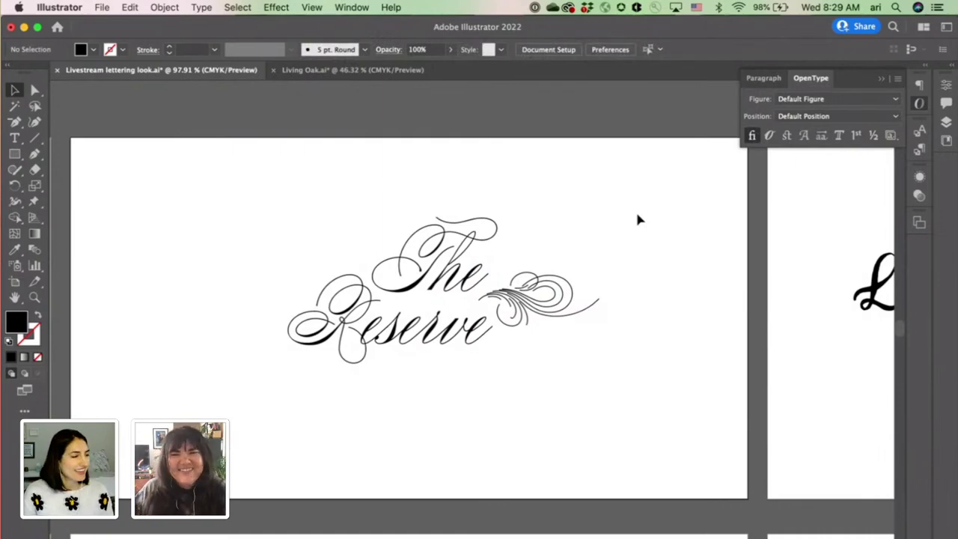
Step: Navigate to the Living Oak Winery artboard and inspect the L of Living
{"action": "scroll", "coordinate": [637, 215], "scroll_direction": "down", "scroll_amount": 2}
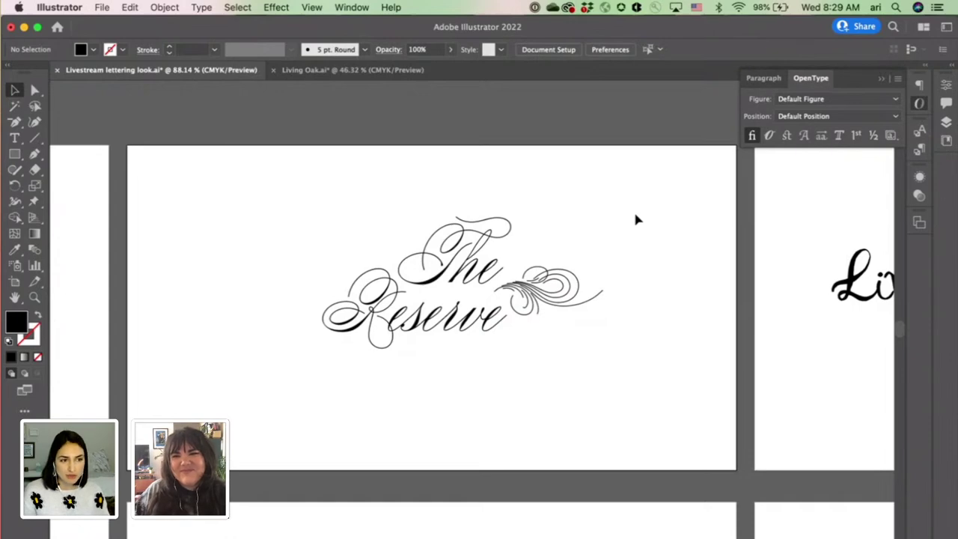
{"action": "scroll", "coordinate": [635, 219], "scroll_direction": "right", "scroll_amount": 2}
{"action": "scroll", "coordinate": [636, 218], "scroll_direction": "down", "scroll_amount": 3}
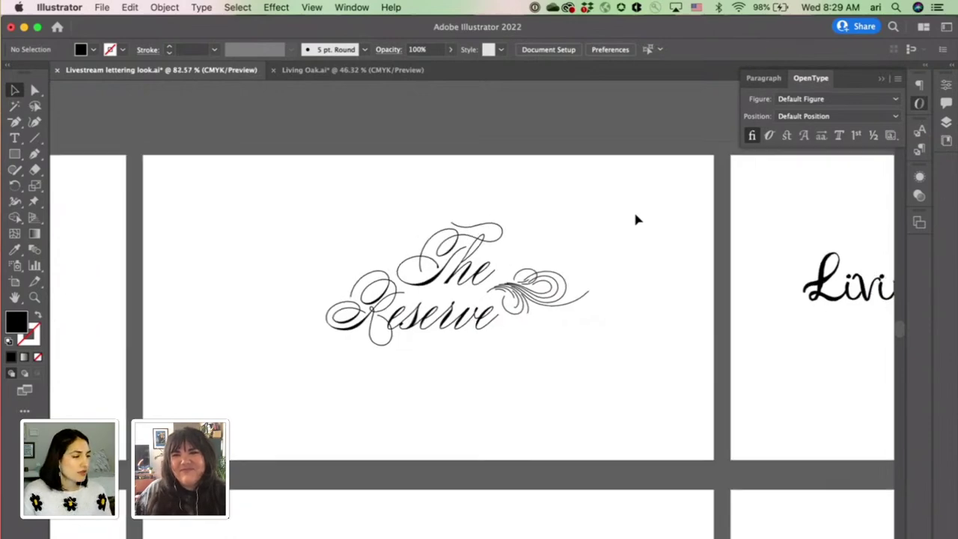
{"action": "scroll", "coordinate": [636, 218], "scroll_direction": "down", "scroll_amount": 2}
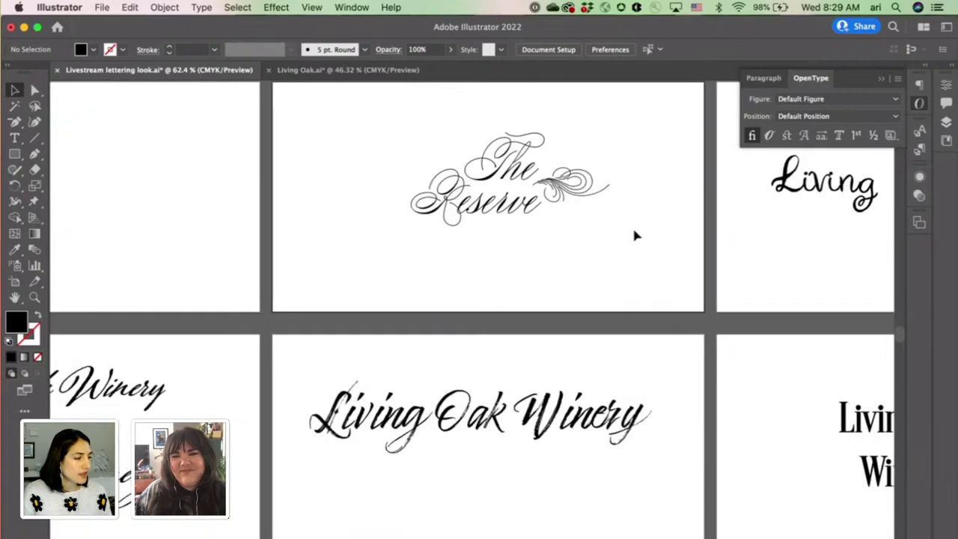
{"action": "scroll", "coordinate": [634, 232], "scroll_direction": "down", "scroll_amount": 3}
{"action": "scroll", "coordinate": [633, 232], "scroll_direction": "left", "scroll_amount": 1}
{"action": "scroll", "coordinate": [635, 235], "scroll_direction": "up", "scroll_amount": 2}
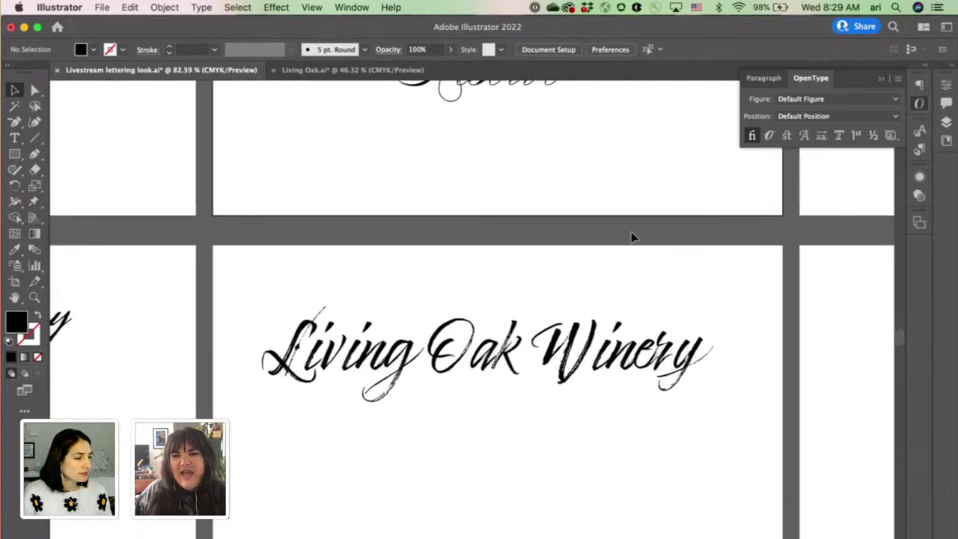
{"action": "scroll", "coordinate": [632, 236], "scroll_direction": "right", "scroll_amount": 1}
{"action": "scroll", "coordinate": [633, 236], "scroll_direction": "down", "scroll_amount": 1}
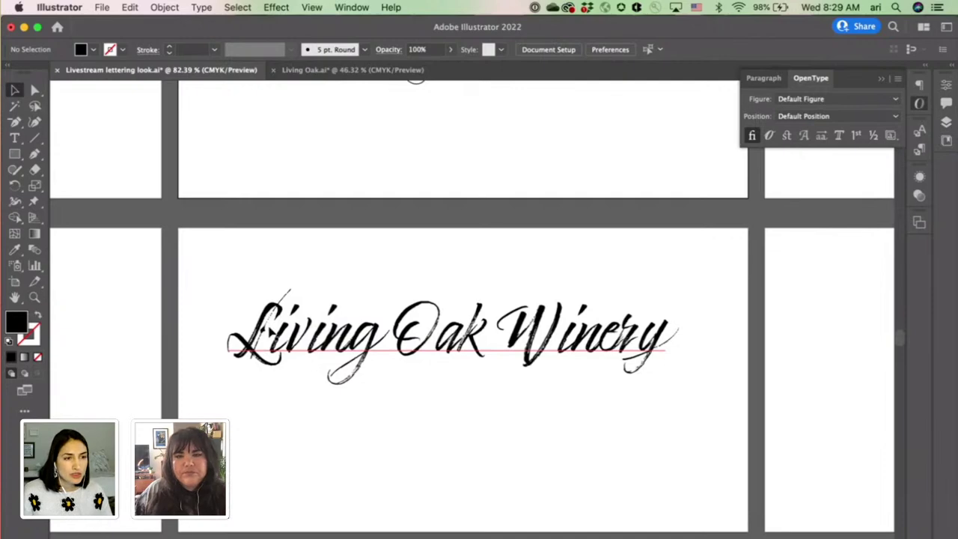
{"action": "double_click", "coordinate": [271, 337]}
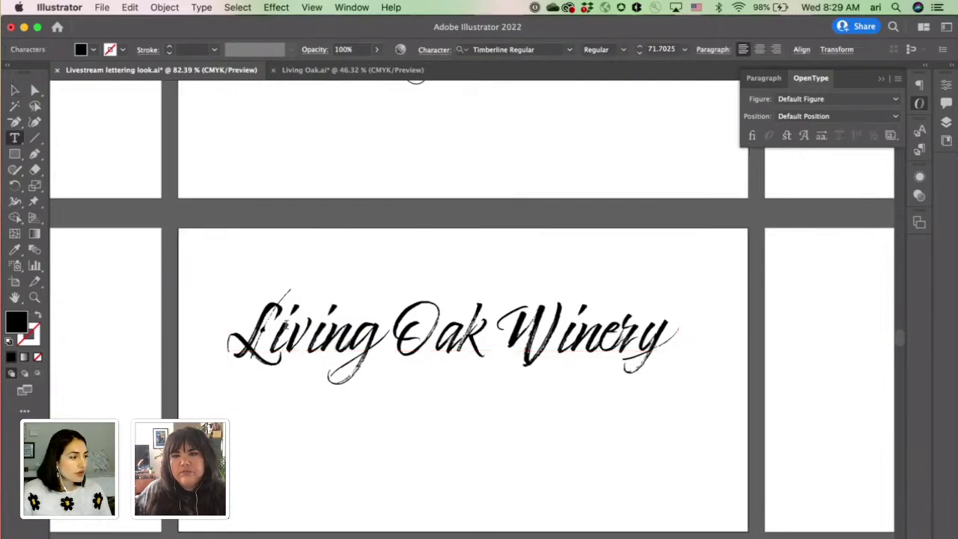
{"action": "key", "text": "shift+Left"}
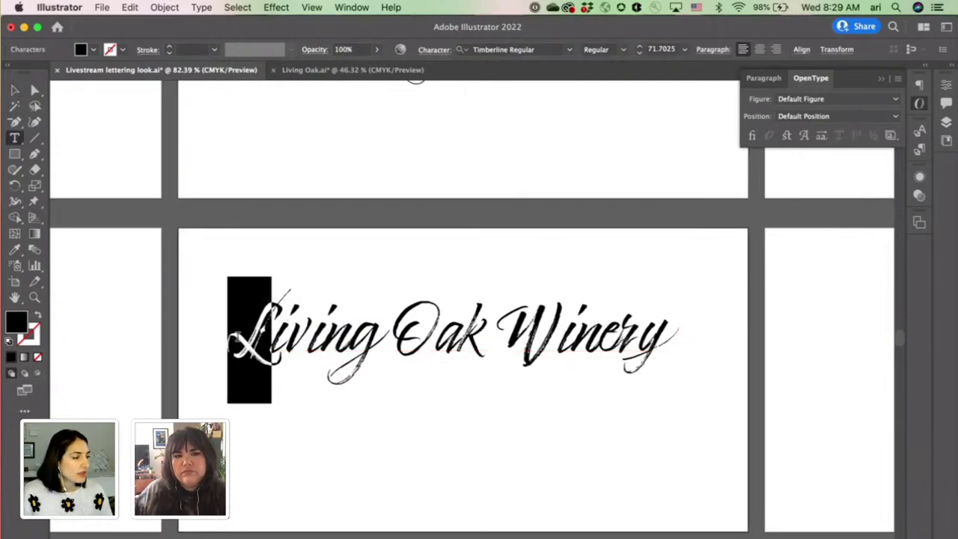
{"action": "left_click", "coordinate": [367, 326]}
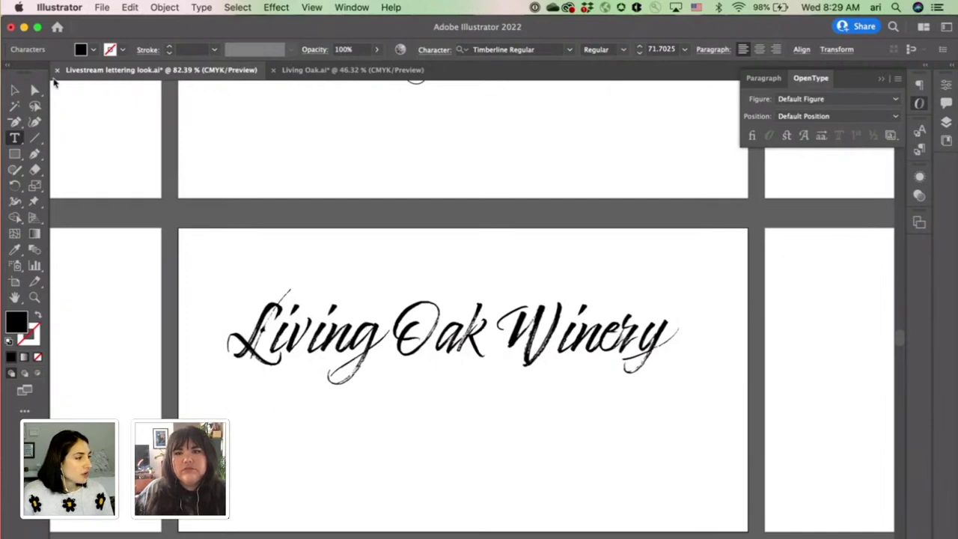
{"action": "left_click", "coordinate": [22, 87]}
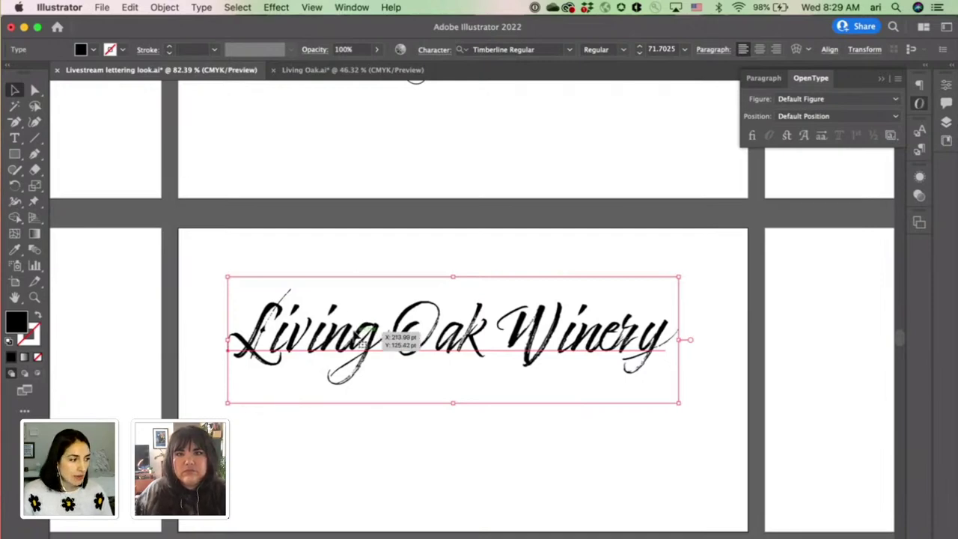
{"action": "left_click", "coordinate": [466, 457]}
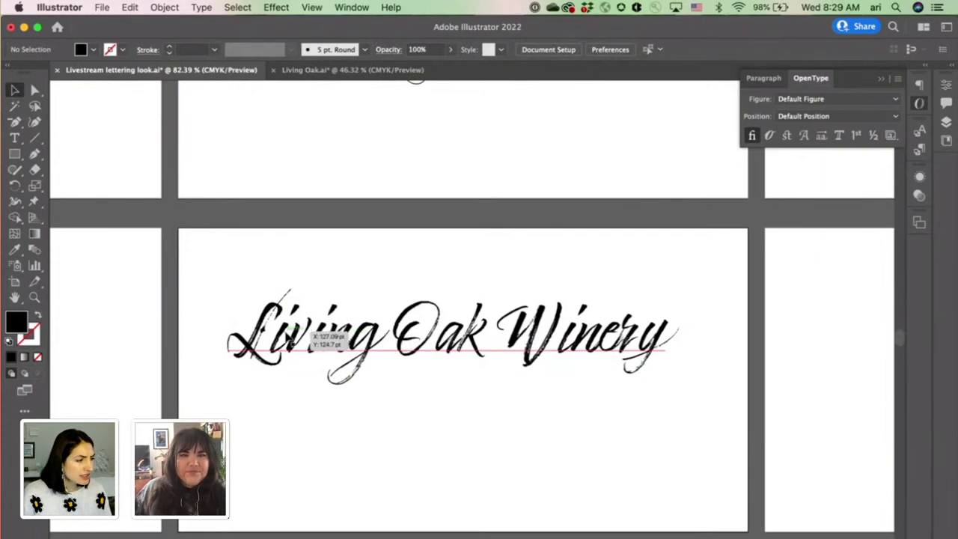
Step: Re-enter the lettering to highlight the L, then select the whole Timberline text object
{"action": "scroll", "coordinate": [287, 338], "scroll_direction": "up", "scroll_amount": 5}
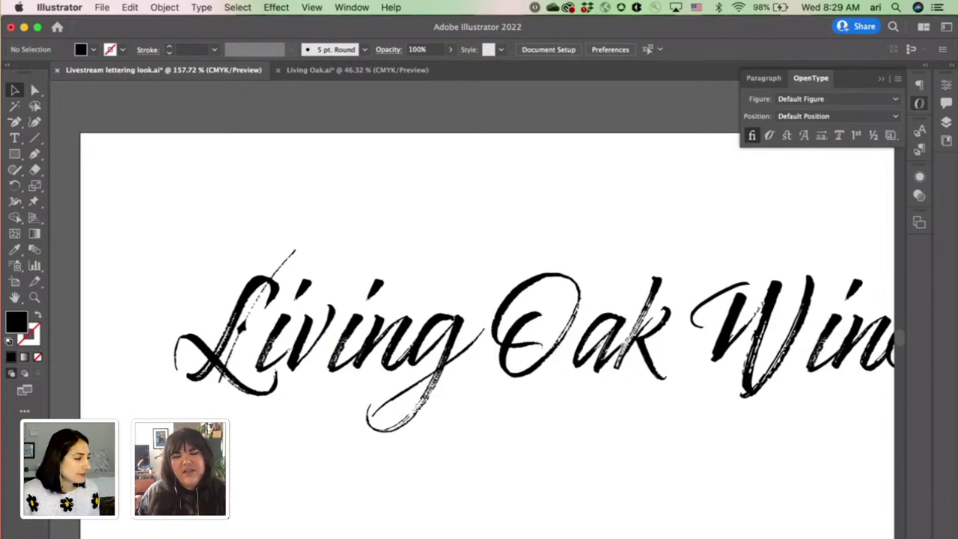
{"action": "left_click", "coordinate": [247, 322]}
{"action": "double_click", "coordinate": [247, 322]}
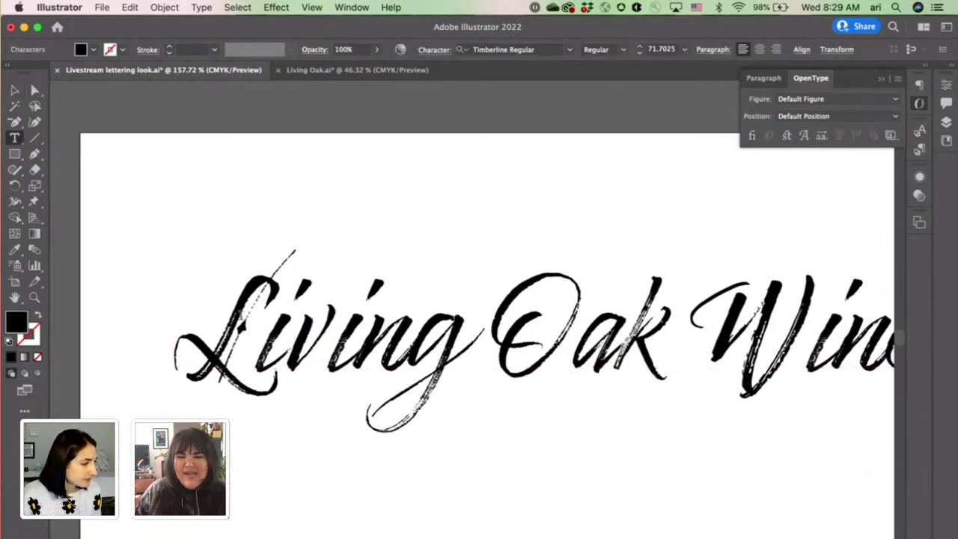
{"action": "left_click_drag", "start_coordinate": [247, 322], "coordinate": [208, 317]}
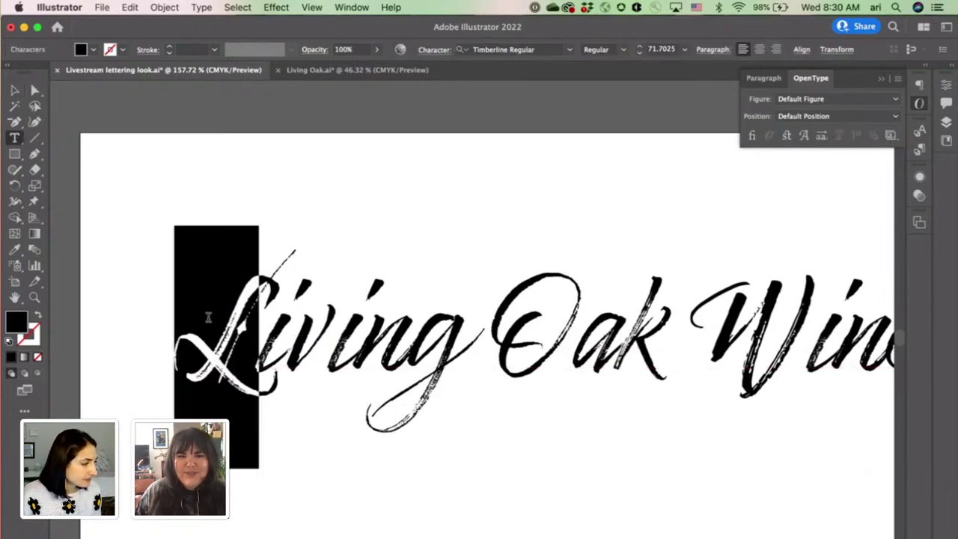
{"action": "left_click", "coordinate": [270, 312]}
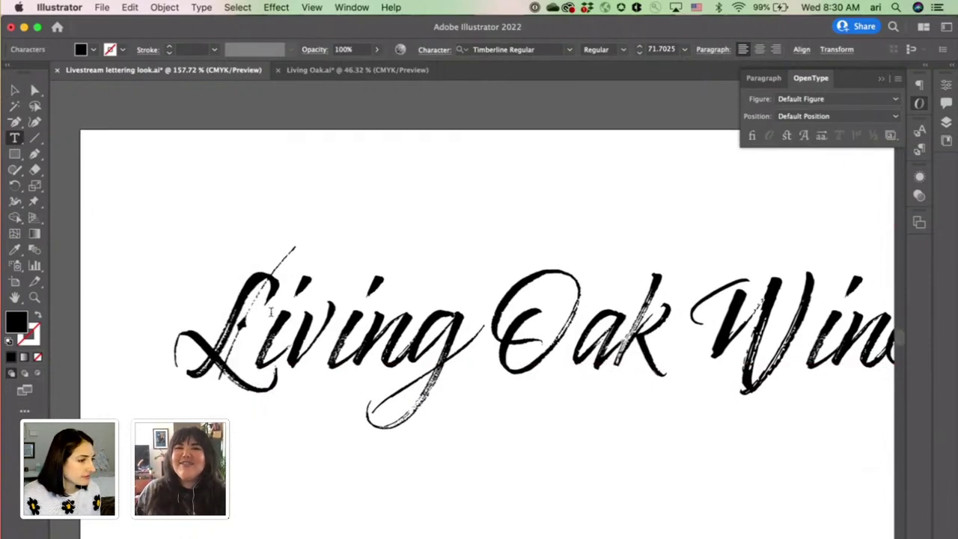
{"action": "scroll", "coordinate": [271, 312], "scroll_direction": "down", "scroll_amount": 2}
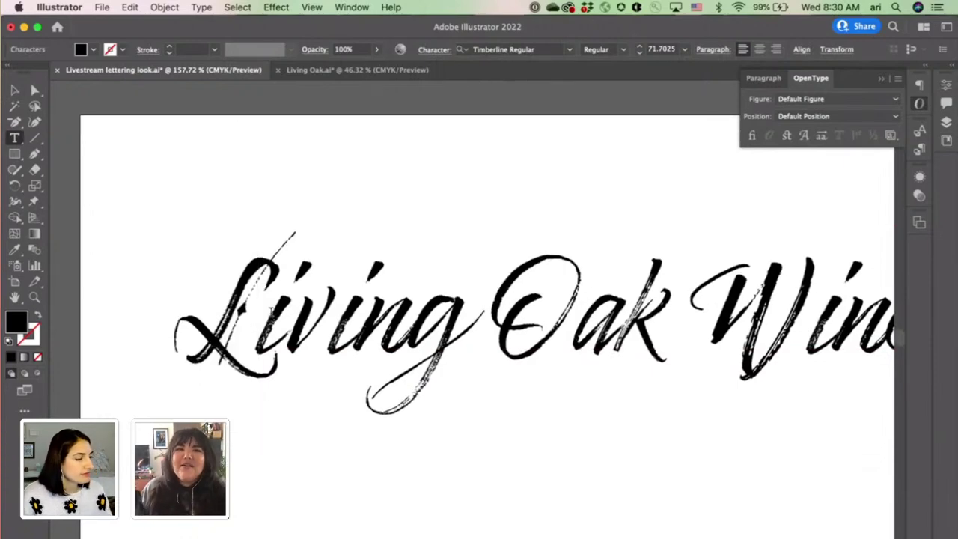
{"action": "scroll", "coordinate": [270, 313], "scroll_direction": "right", "scroll_amount": 3}
{"action": "scroll", "coordinate": [271, 313], "scroll_direction": "down", "scroll_amount": 1}
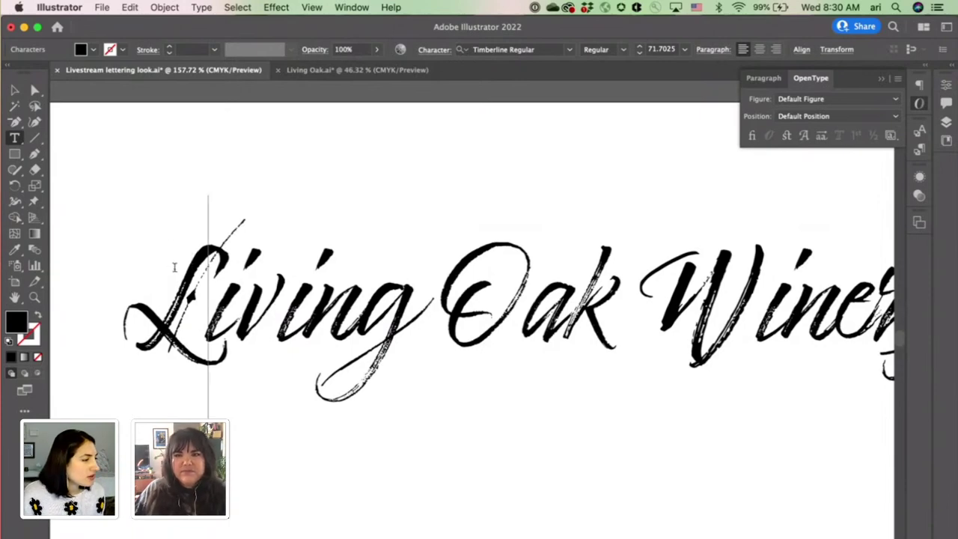
{"action": "left_click", "coordinate": [15, 91]}
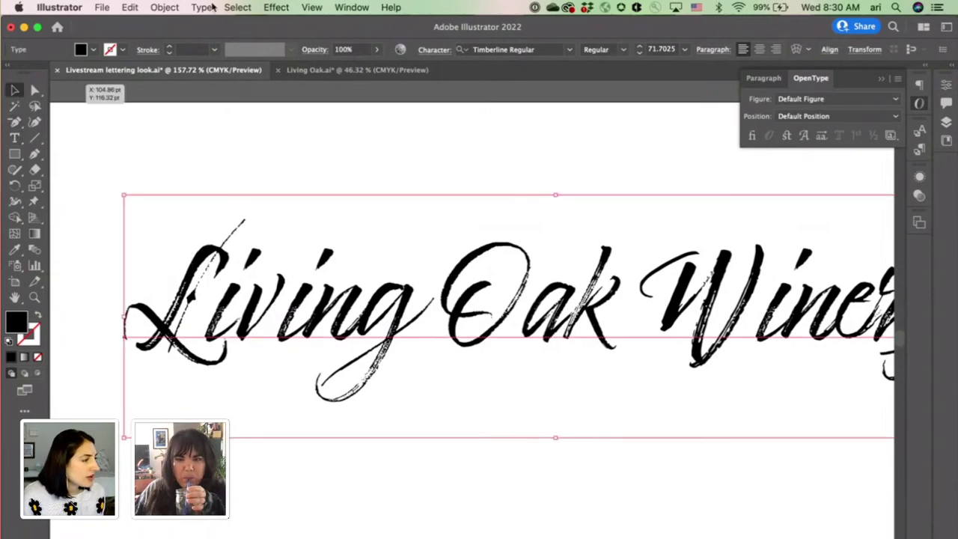
Step: Show Timberline Regular's glyph set in the Glyphs panel
{"action": "left_click", "coordinate": [213, 7]}
{"action": "left_click", "coordinate": [221, 82]}
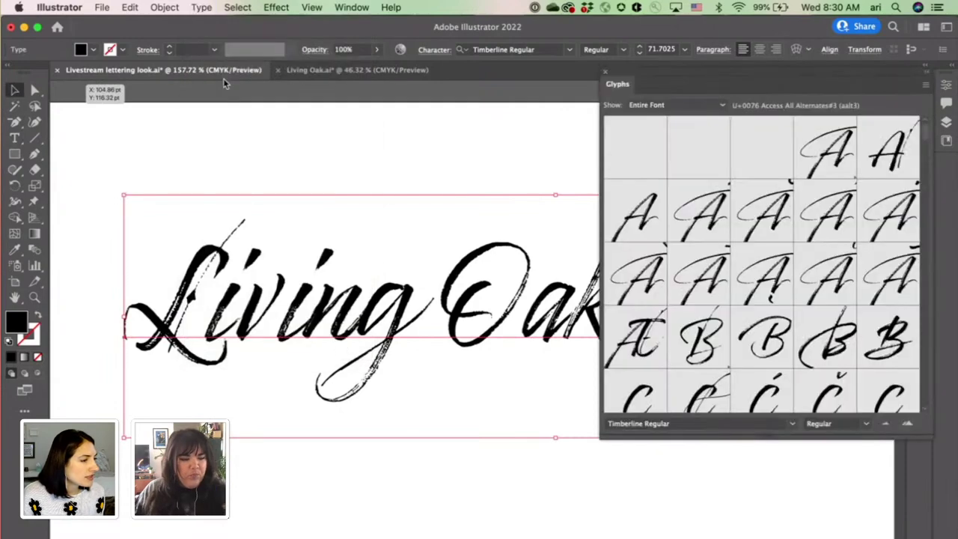
{"action": "left_click_drag", "start_coordinate": [752, 73], "coordinate": [675, 64]}
{"action": "scroll", "coordinate": [716, 173], "scroll_direction": "down", "scroll_amount": 3}
{"action": "scroll", "coordinate": [716, 172], "scroll_direction": "down", "scroll_amount": 8}
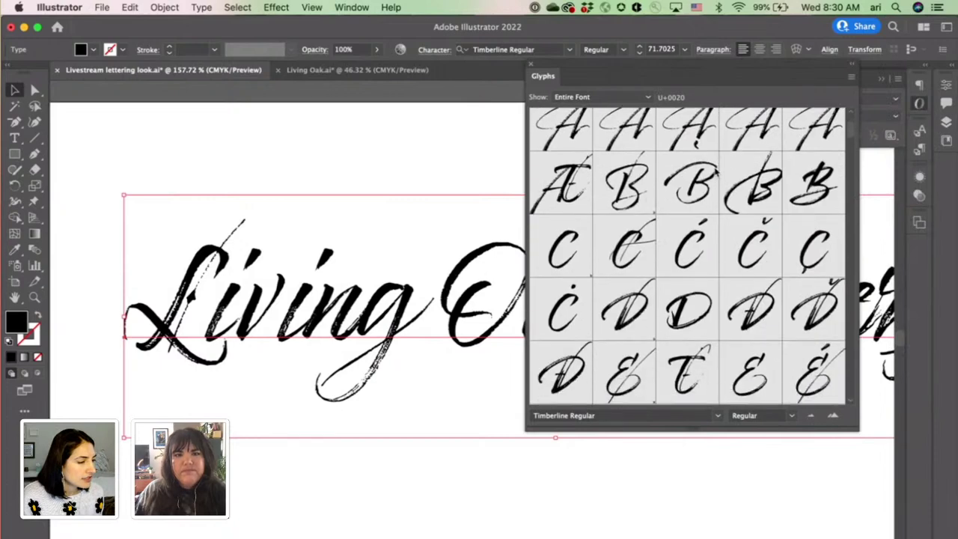
{"action": "scroll", "coordinate": [716, 172], "scroll_direction": "down", "scroll_amount": 8}
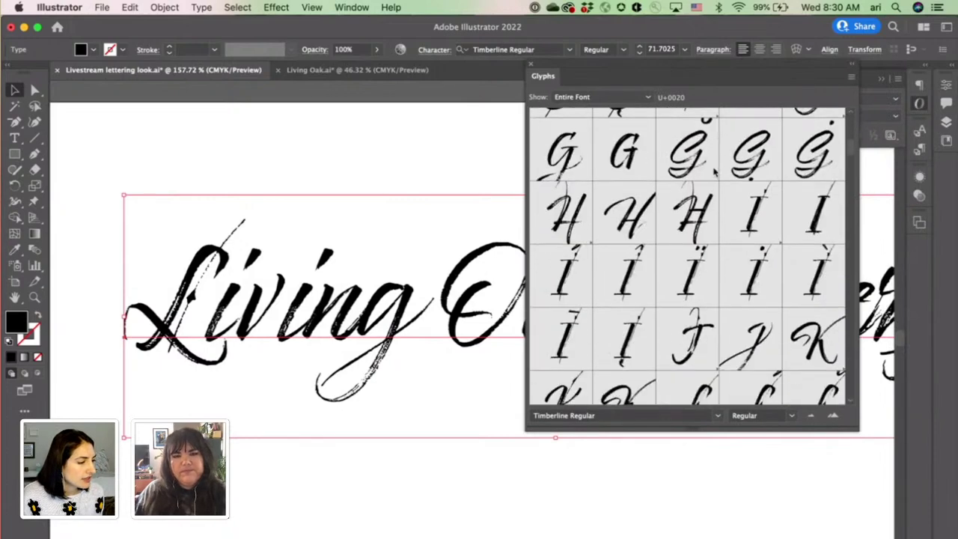
{"action": "scroll", "coordinate": [714, 172], "scroll_direction": "down", "scroll_amount": 4}
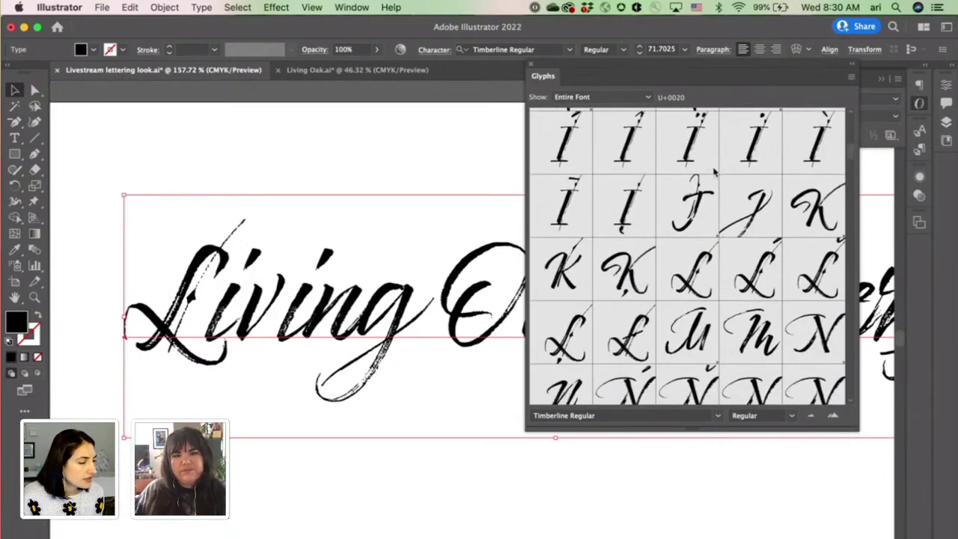
{"action": "scroll", "coordinate": [715, 172], "scroll_direction": "down", "scroll_amount": 1}
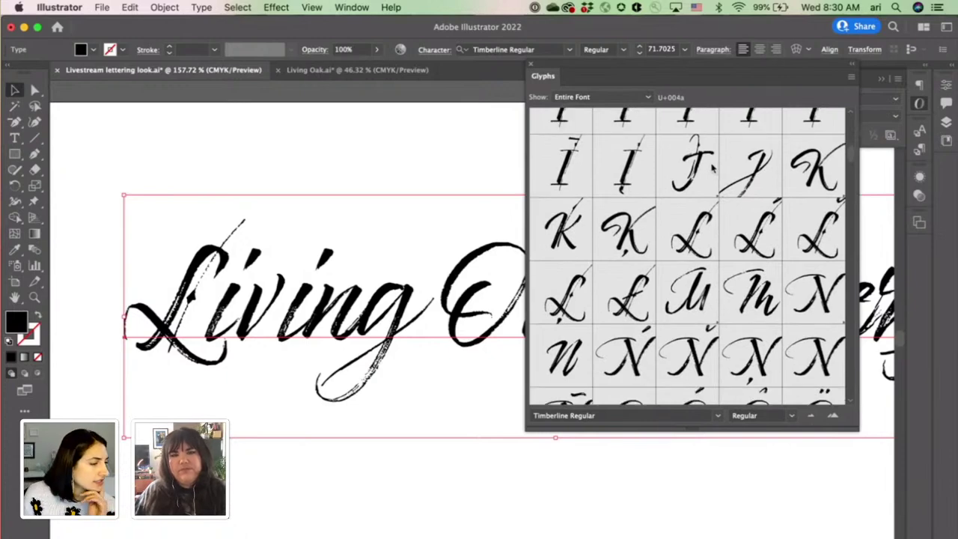
Step: Replace the L of Living with a Timberline stylistic alternate capital L
{"action": "double_click", "coordinate": [193, 298]}
{"action": "key", "text": "shift+Left"}
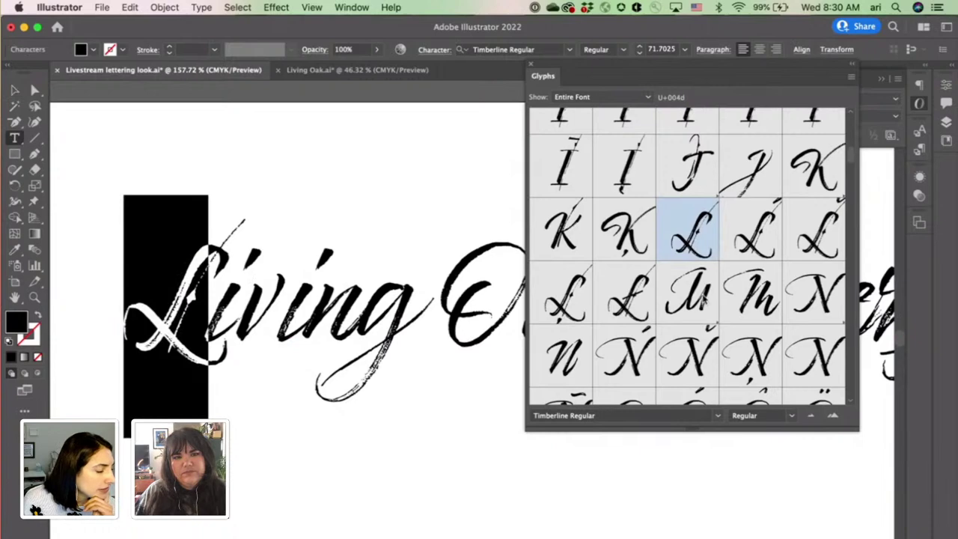
{"action": "double_click", "coordinate": [836, 241]}
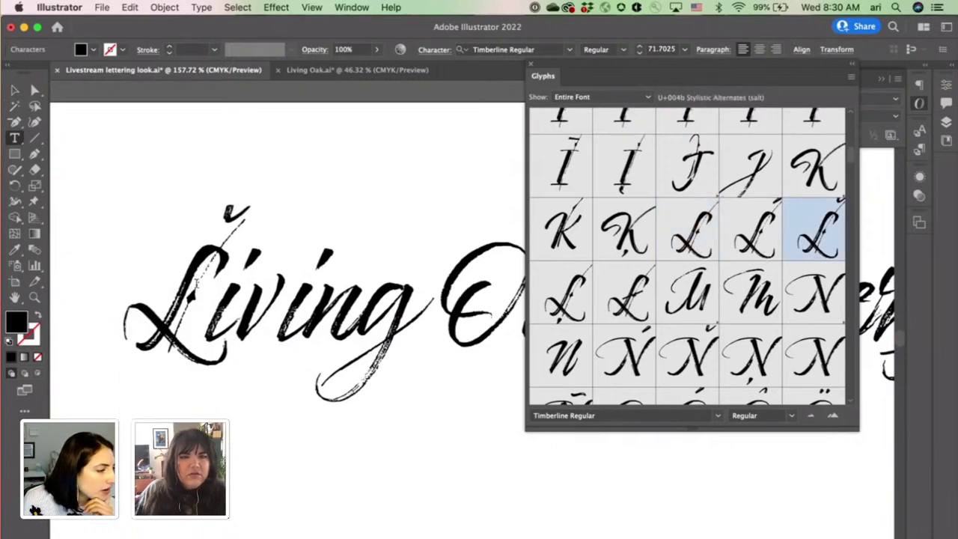
{"action": "left_click_drag", "start_coordinate": [196, 279], "coordinate": [162, 280]}
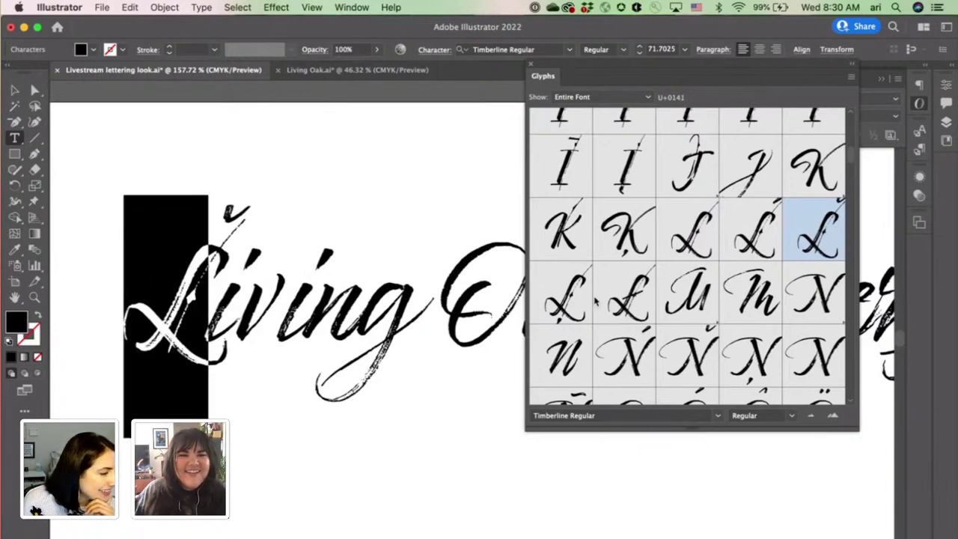
{"action": "double_click", "coordinate": [574, 298]}
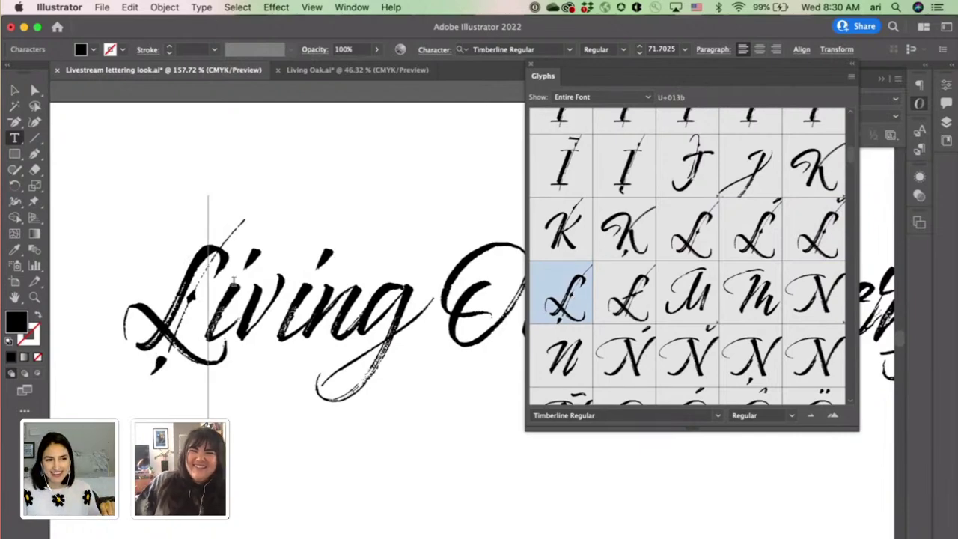
{"action": "key", "text": "shift+Left"}
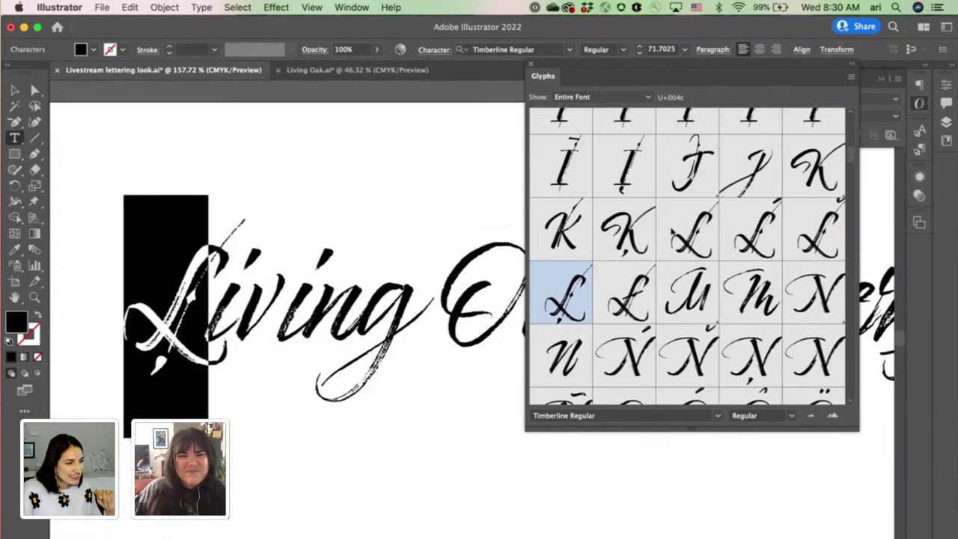
{"action": "double_click", "coordinate": [686, 229]}
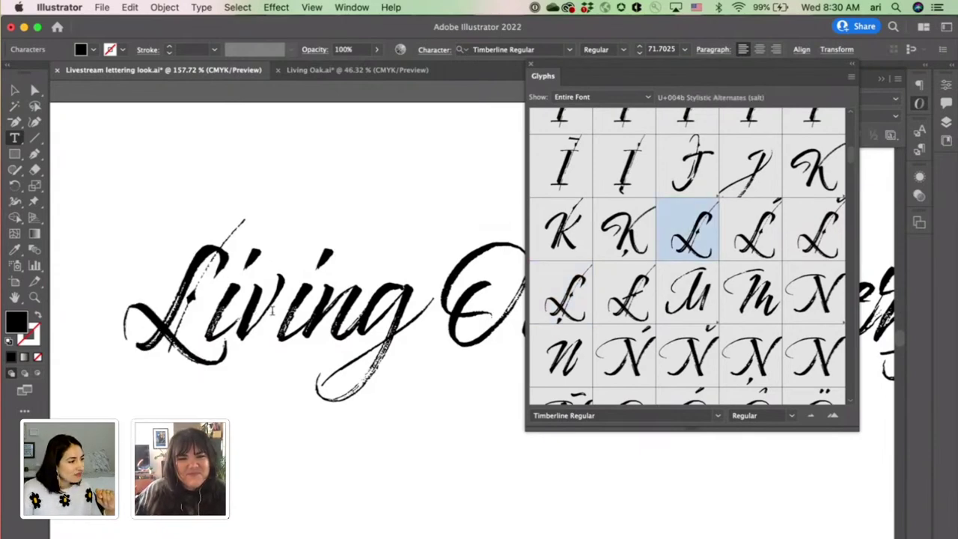
{"action": "key", "text": "Right"}
{"action": "key", "text": "shift+Left"}
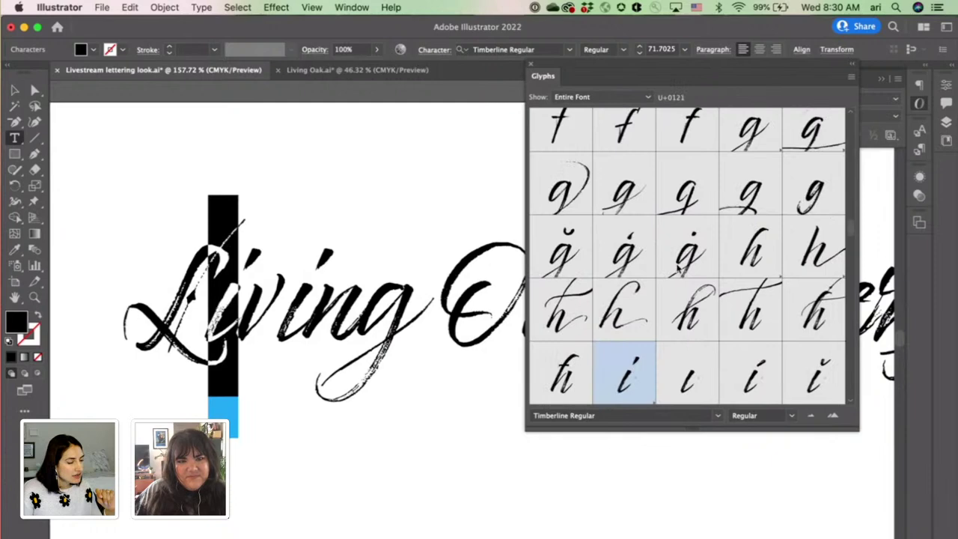
Step: Swap the v of Living for Timberline's plain, unswashed v glyph
{"action": "scroll", "coordinate": [678, 270], "scroll_direction": "down", "scroll_amount": 3}
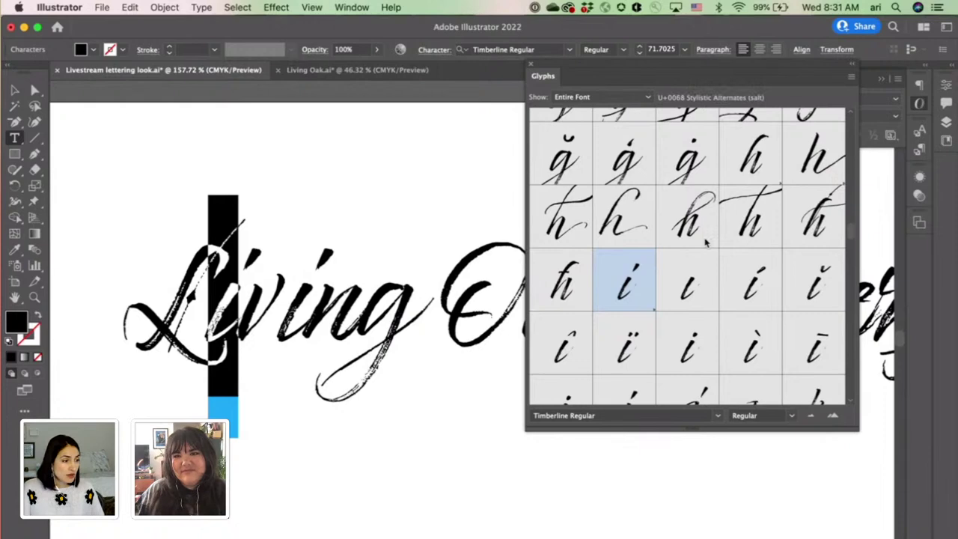
{"action": "left_click", "coordinate": [280, 300]}
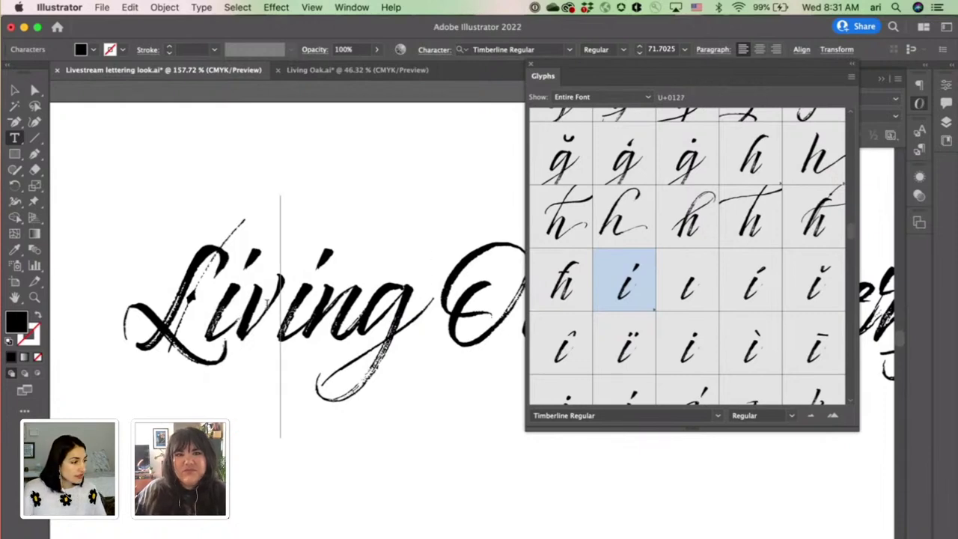
{"action": "key", "text": "shift+Left"}
{"action": "scroll", "coordinate": [767, 288], "scroll_direction": "down", "scroll_amount": 1}
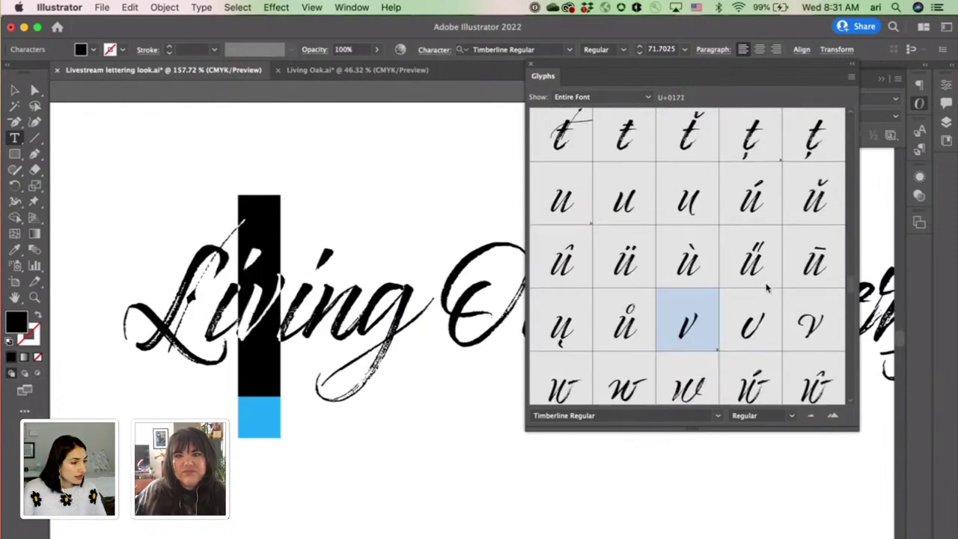
{"action": "double_click", "coordinate": [815, 338]}
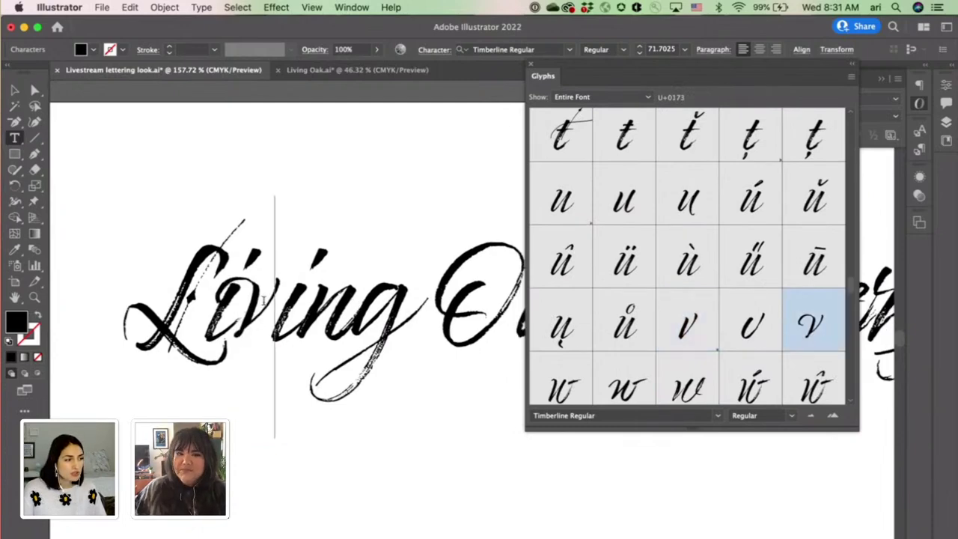
{"action": "left_click_drag", "start_coordinate": [264, 301], "coordinate": [238, 302]}
{"action": "double_click", "coordinate": [696, 318]}
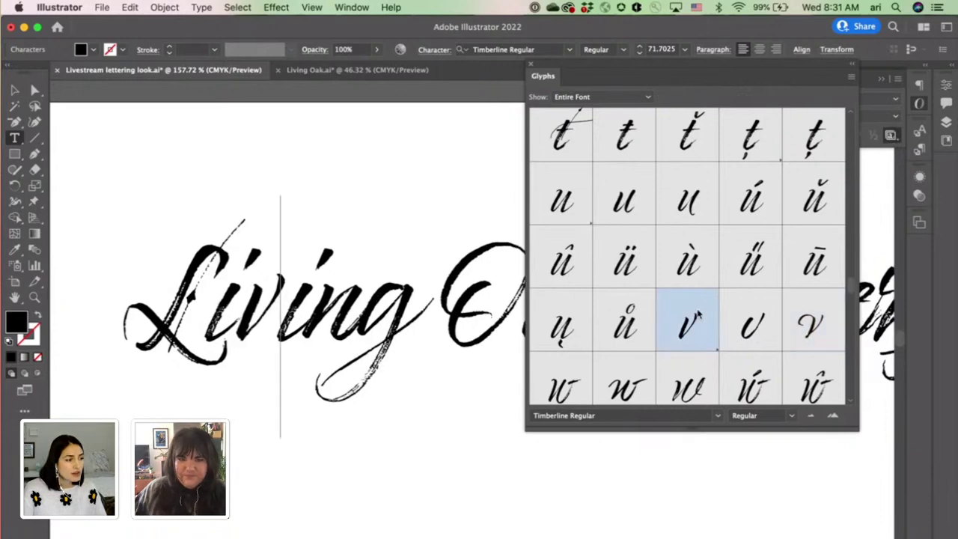
{"action": "left_click_drag", "start_coordinate": [358, 293], "coordinate": [413, 294]}
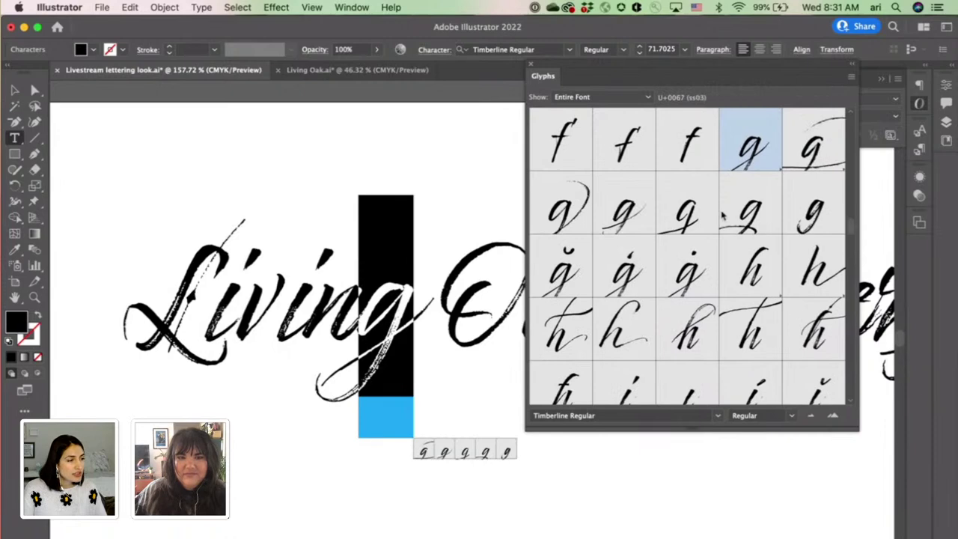
Step: Try several g alternates, ending with the long swash-tail g that sweeps beneath Living
{"action": "double_click", "coordinate": [751, 204]}
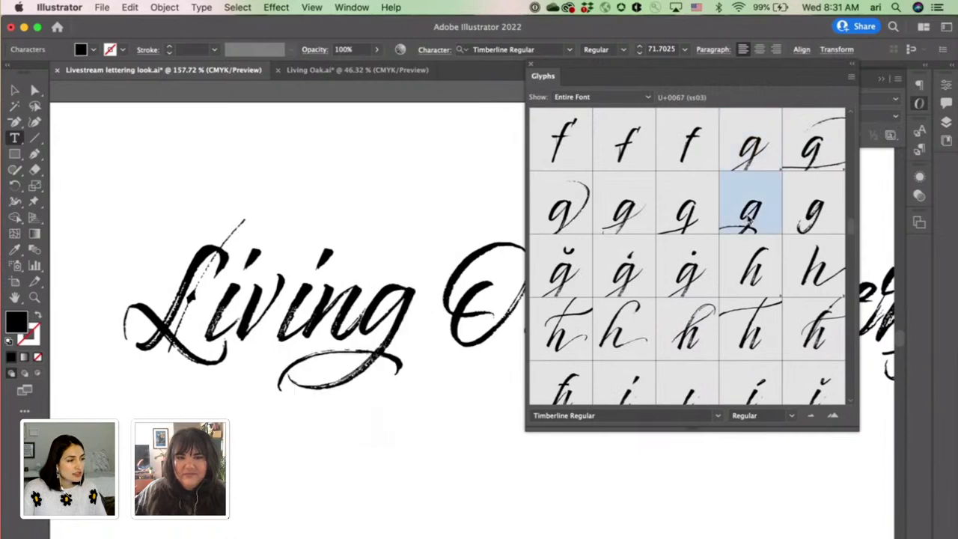
{"action": "double_click", "coordinate": [678, 217]}
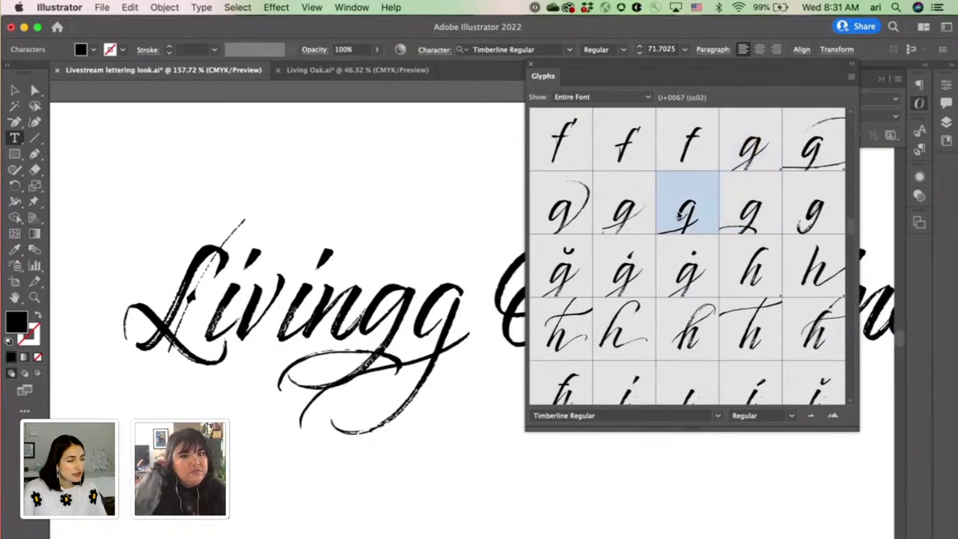
{"action": "key", "text": "BackSpace"}
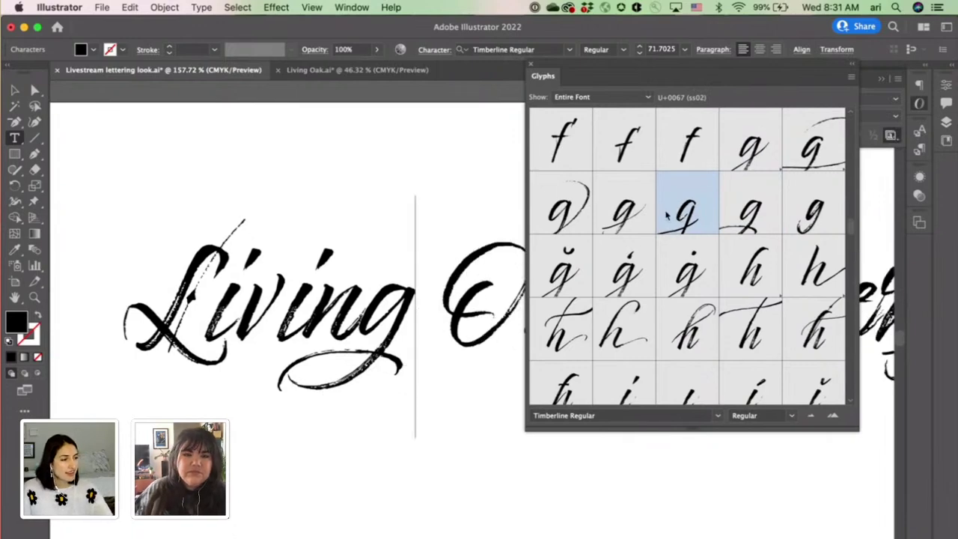
{"action": "key", "text": "BackSpace"}
{"action": "double_click", "coordinate": [623, 213]}
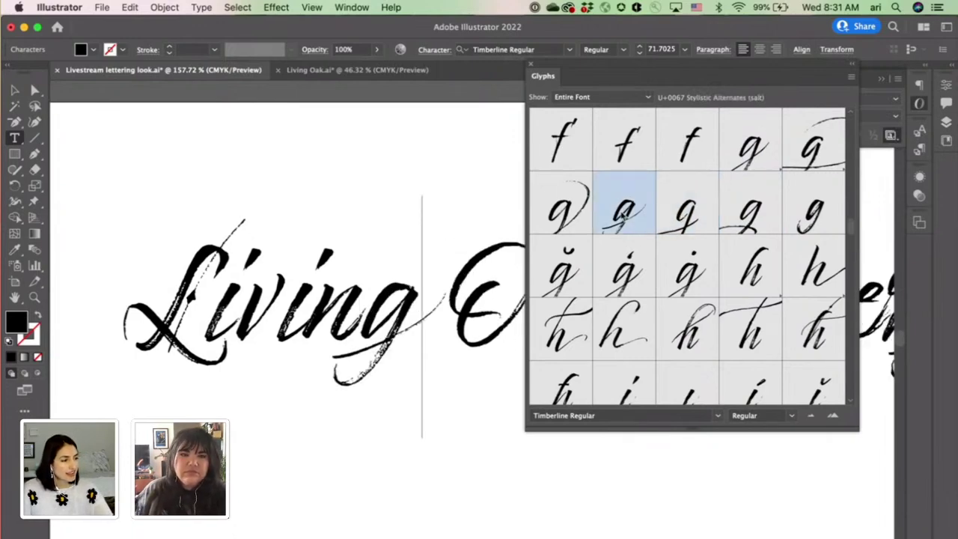
{"action": "double_click", "coordinate": [568, 216]}
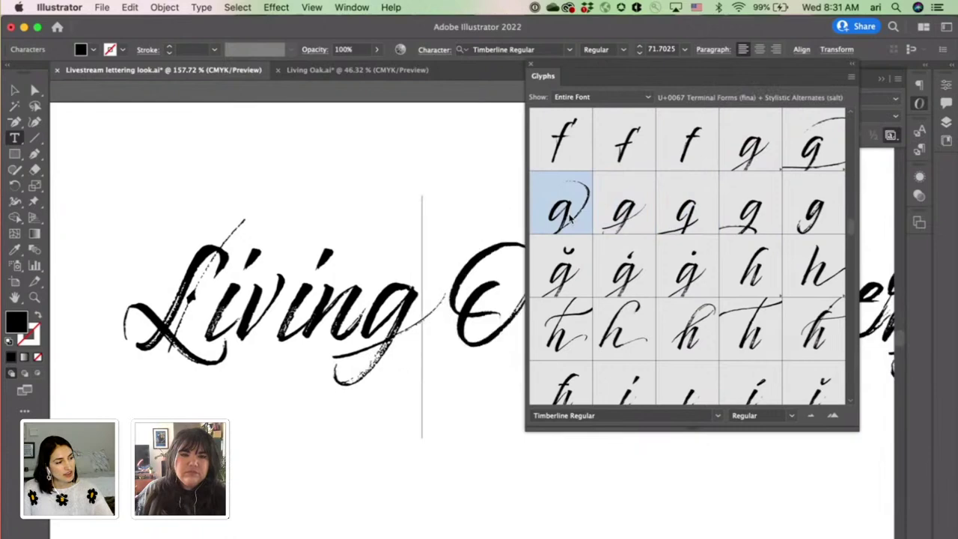
{"action": "key", "text": "BackSpace"}
{"action": "key", "text": "BackSpace"}
{"action": "double_click", "coordinate": [754, 152]}
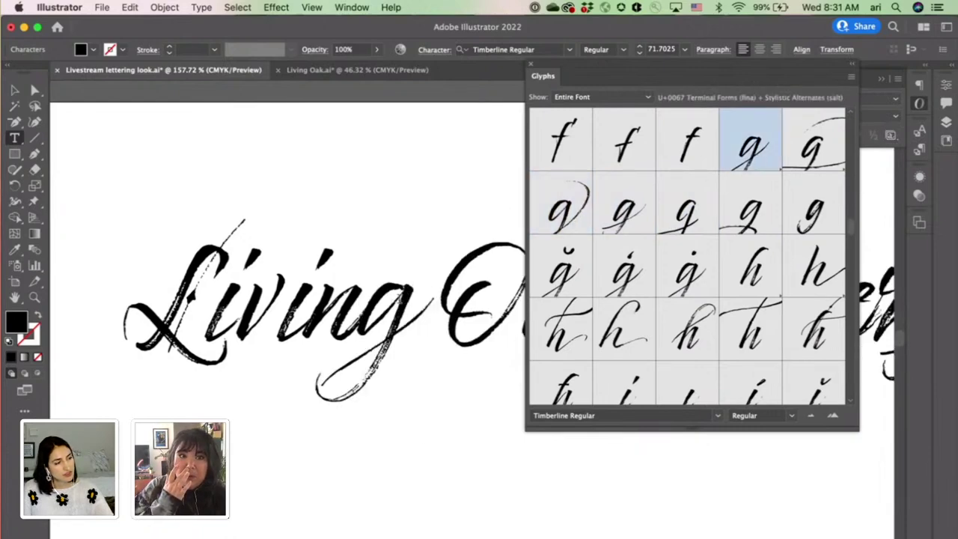
{"action": "key", "text": "shift+Left"}
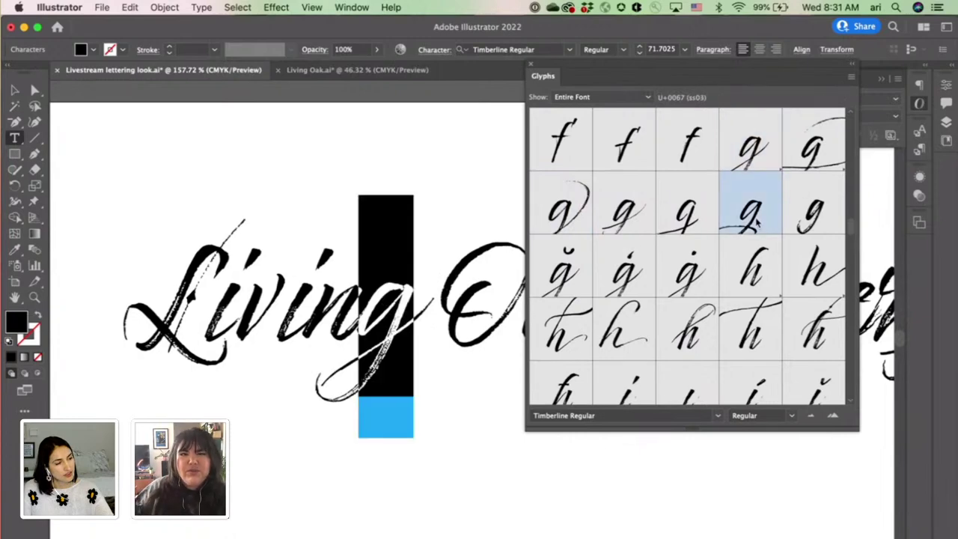
{"action": "double_click", "coordinate": [756, 217]}
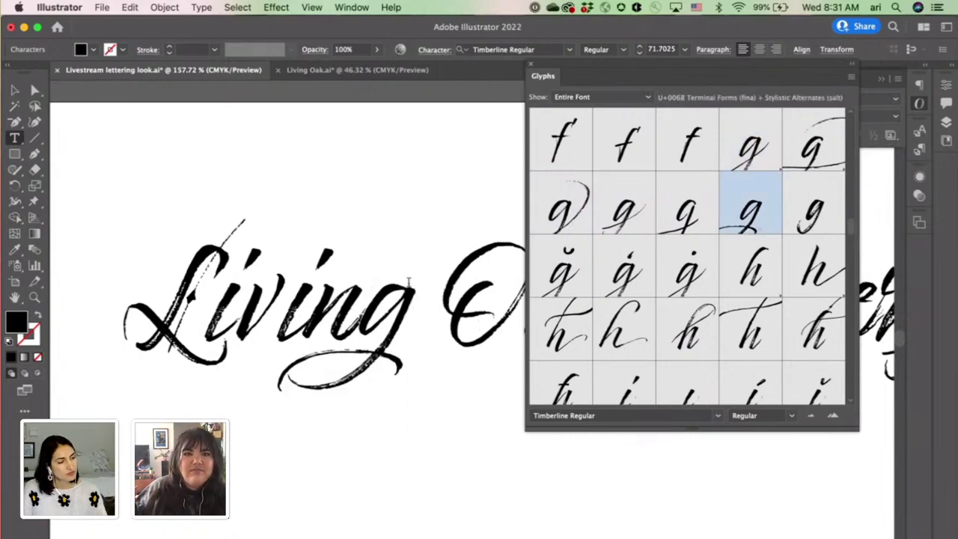
{"action": "scroll", "coordinate": [407, 279], "scroll_direction": "right", "scroll_amount": 3}
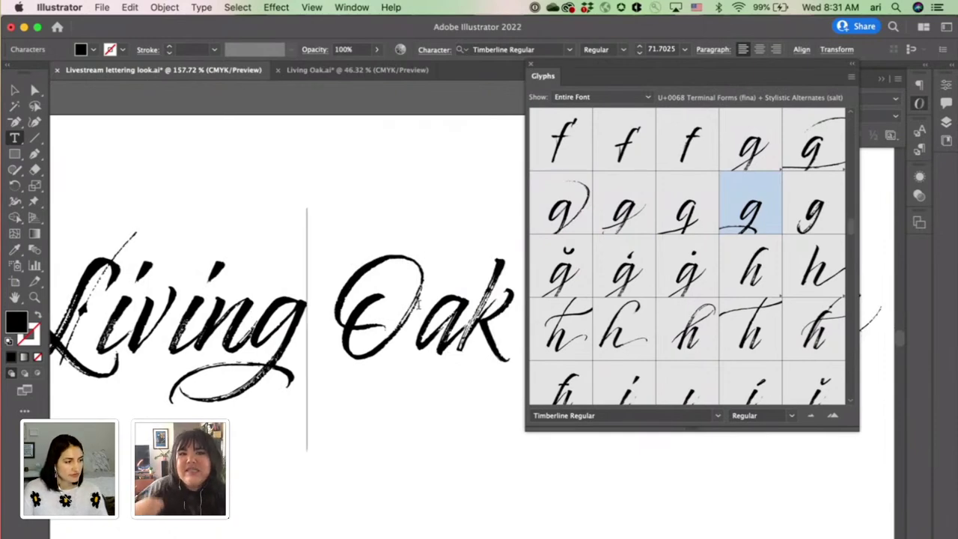
Step: Replace the a of Oak with an alternate a and move Glyphs off the lettering
{"action": "left_click_drag", "start_coordinate": [377, 307], "coordinate": [349, 307]}
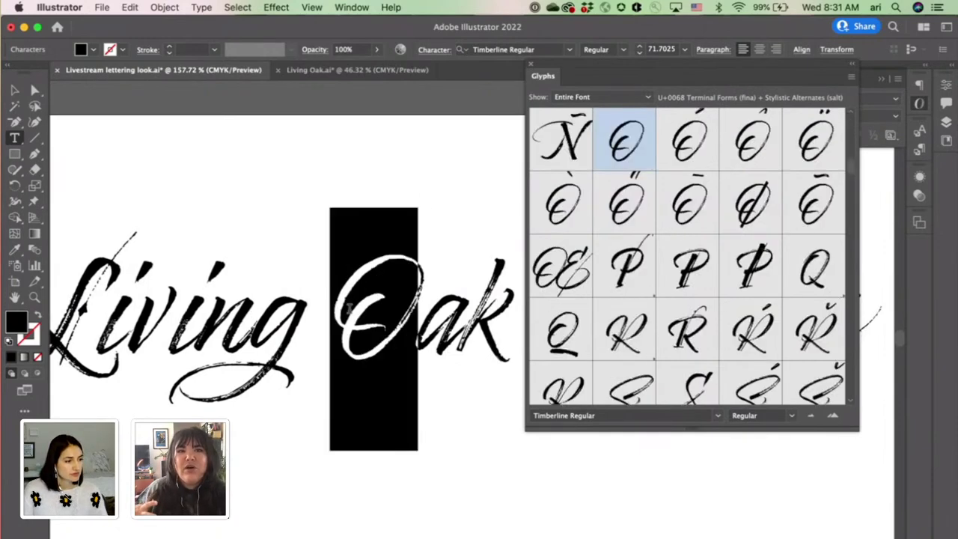
{"action": "left_click_drag", "start_coordinate": [462, 329], "coordinate": [419, 323]}
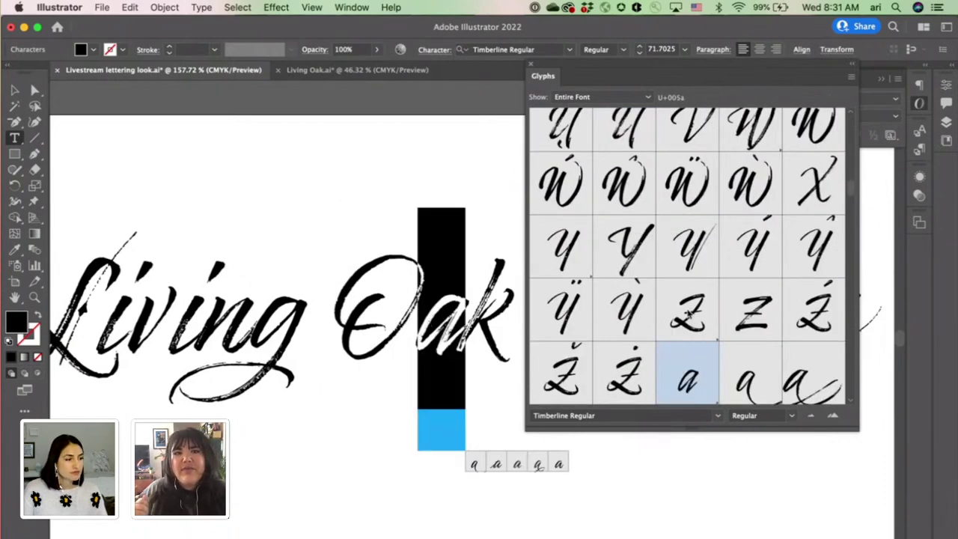
{"action": "scroll", "coordinate": [688, 310], "scroll_direction": "down", "scroll_amount": 4}
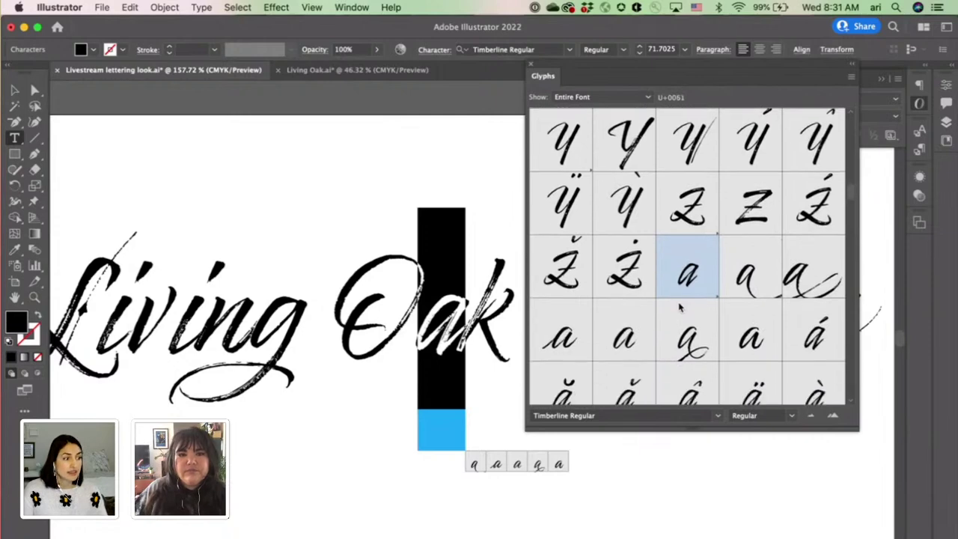
{"action": "double_click", "coordinate": [642, 339]}
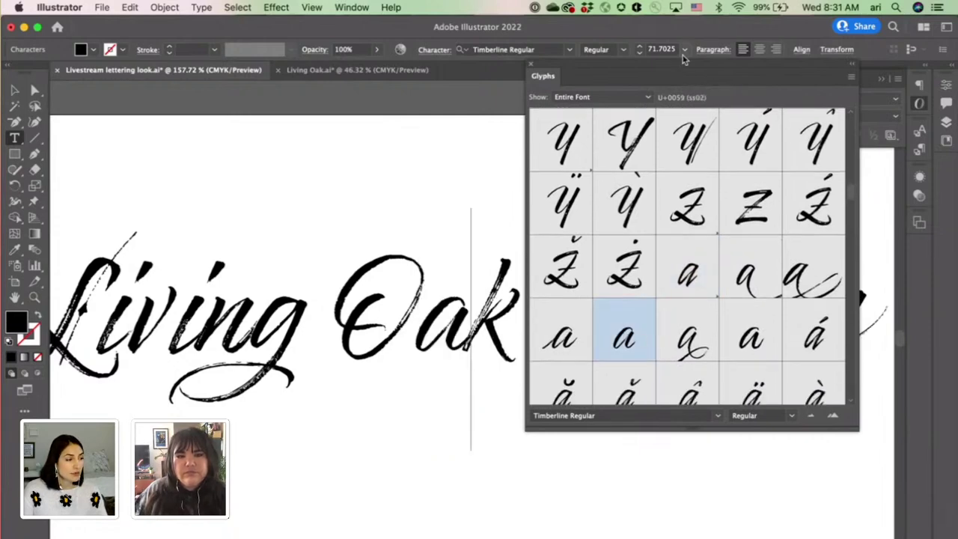
{"action": "left_click_drag", "start_coordinate": [678, 71], "coordinate": [772, 219]}
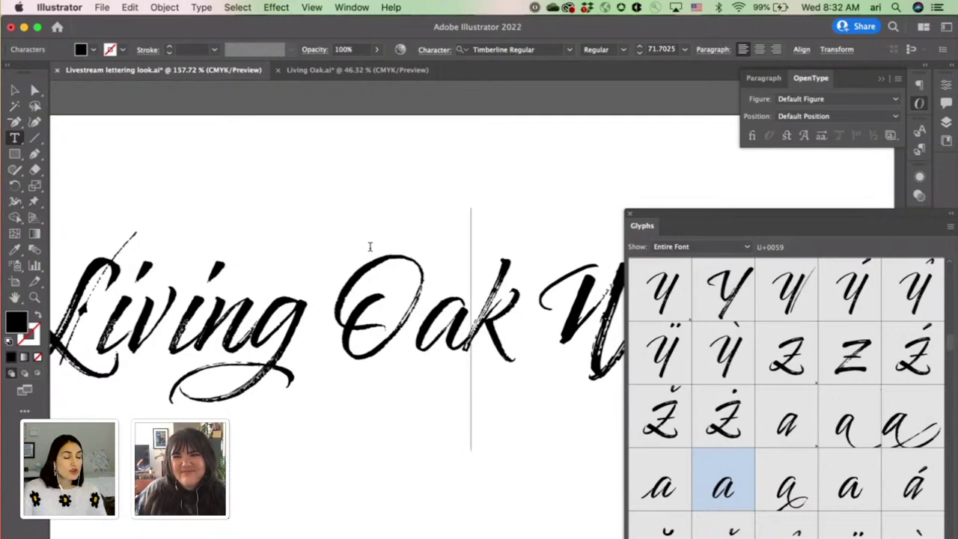
Step: Cycle through k alternates for Oak, settling on the fifth flourished k
{"action": "key", "text": "shift+Right"}
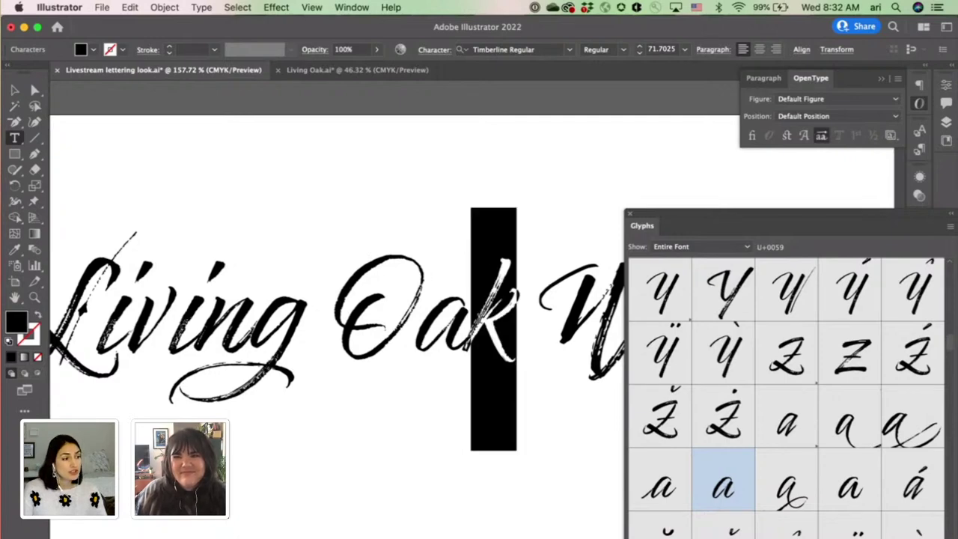
{"action": "scroll", "coordinate": [751, 498], "scroll_direction": "down", "scroll_amount": 3}
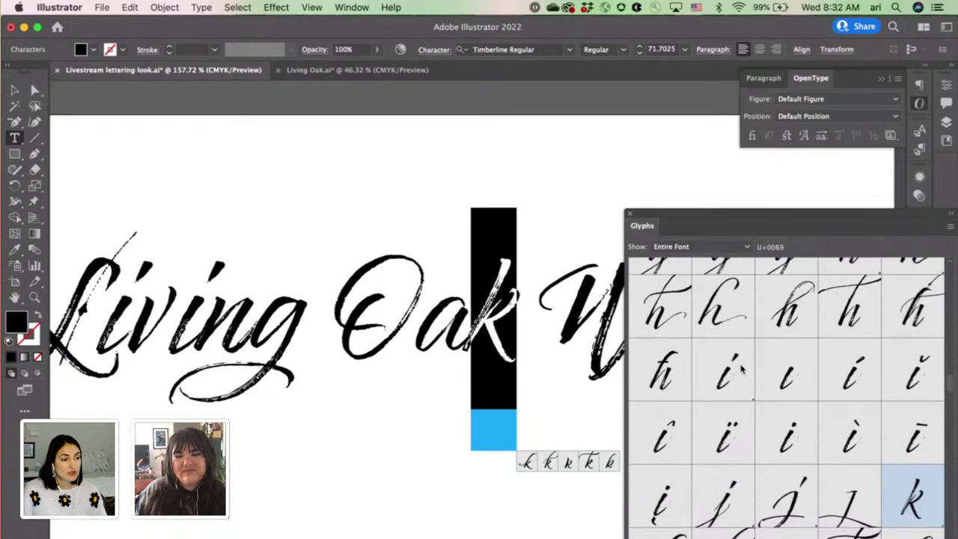
{"action": "double_click", "coordinate": [654, 491]}
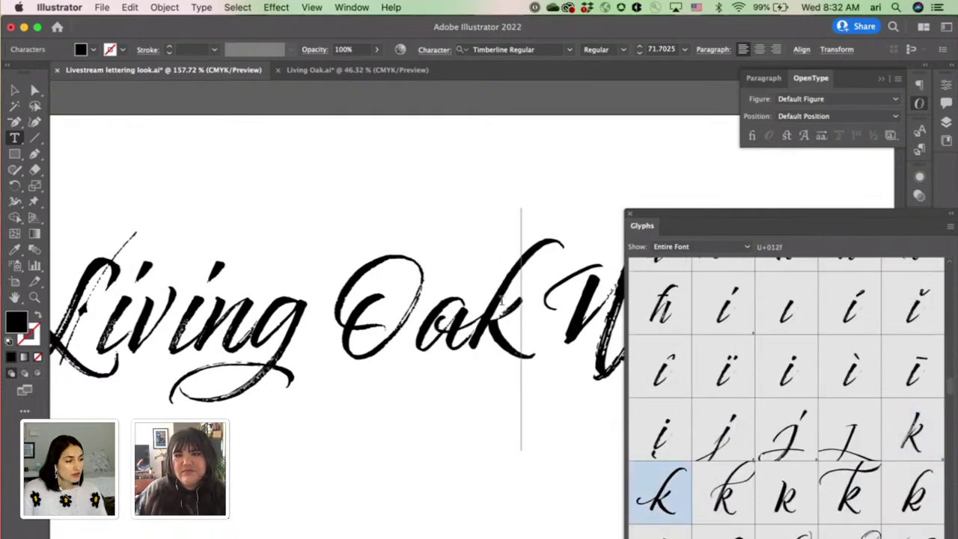
{"action": "key", "text": "shift+Left"}
{"action": "double_click", "coordinate": [783, 485]}
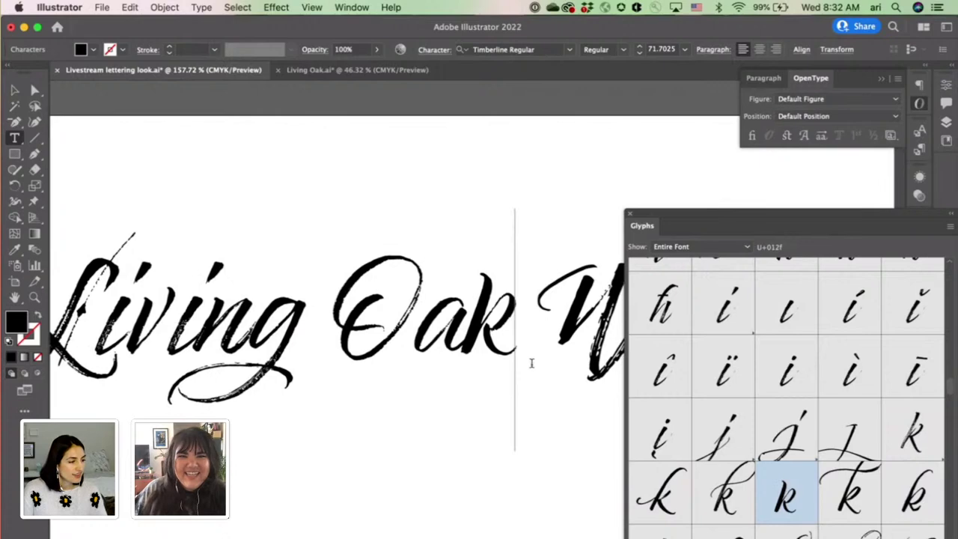
{"action": "key", "text": "shift+Left"}
{"action": "double_click", "coordinate": [918, 506]}
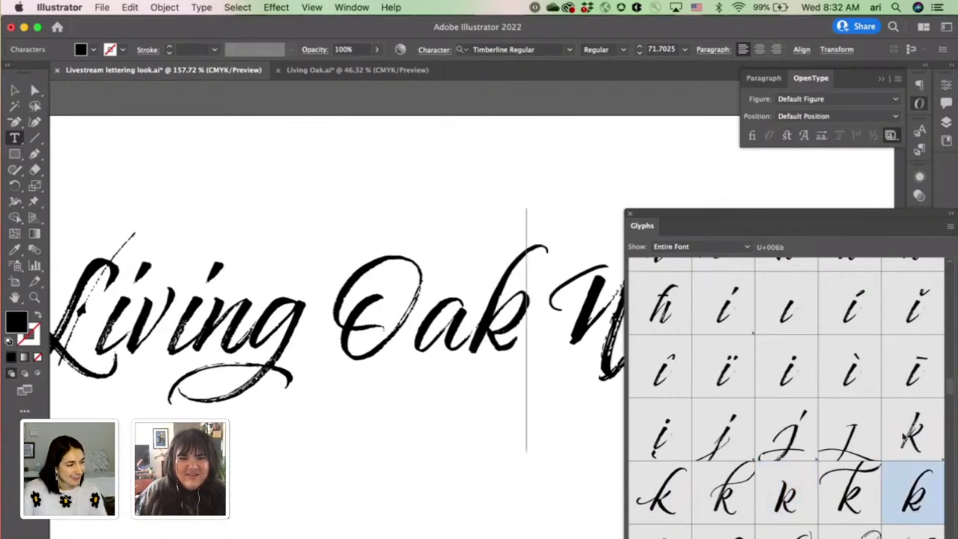
{"action": "scroll", "coordinate": [409, 313], "scroll_direction": "right", "scroll_amount": 1}
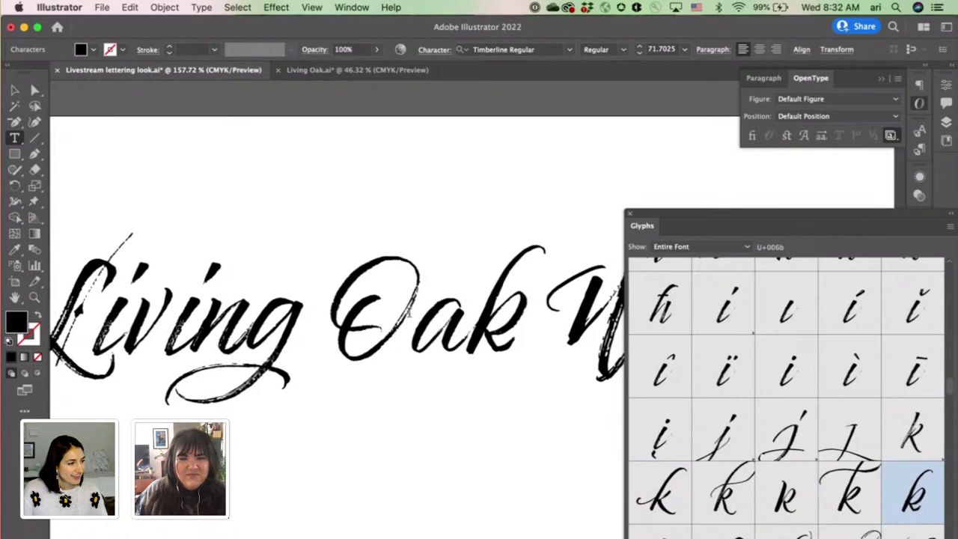
{"action": "scroll", "coordinate": [408, 314], "scroll_direction": "right", "scroll_amount": 10}
Step: Replace the n in 'Winery' with an alternate glyph from the Glyphs panel
{"action": "left_click_drag", "start_coordinate": [407, 333], "coordinate": [431, 332]}
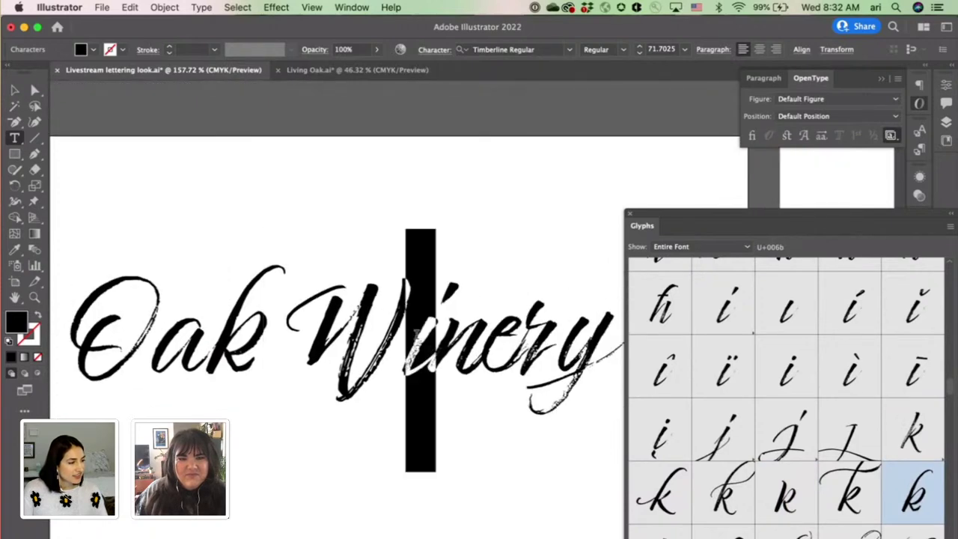
{"action": "left_click", "coordinate": [484, 337]}
{"action": "key", "text": "shift+Left"}
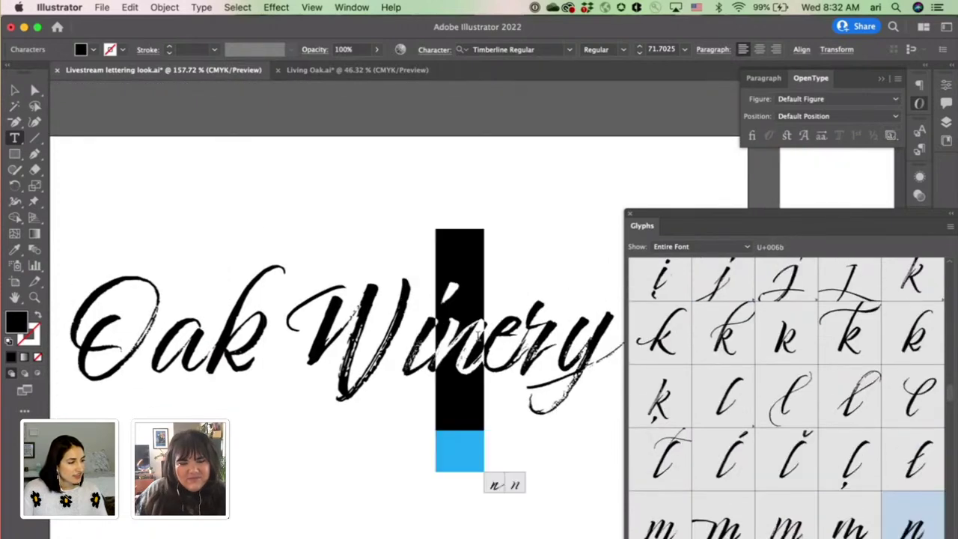
{"action": "scroll", "coordinate": [781, 419], "scroll_direction": "down", "scroll_amount": 4}
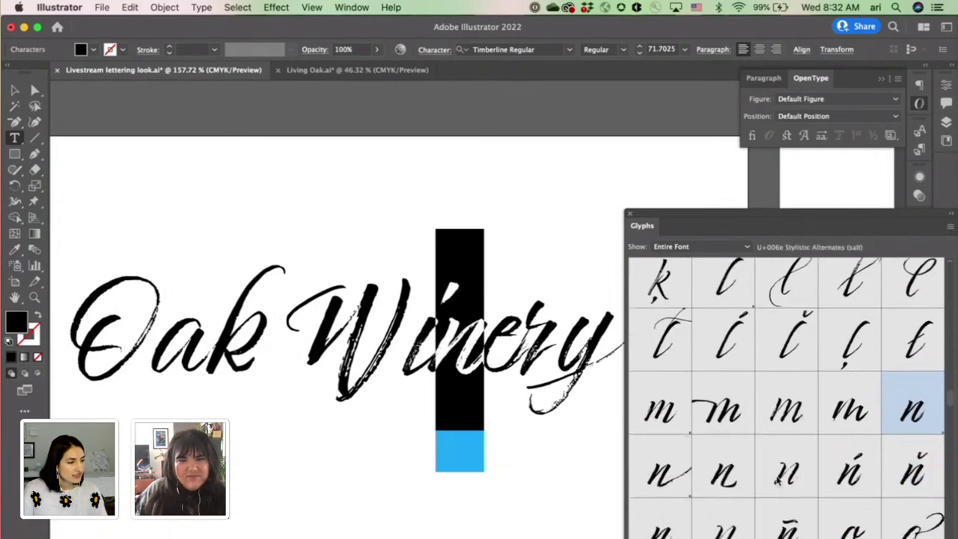
{"action": "double_click", "coordinate": [784, 473]}
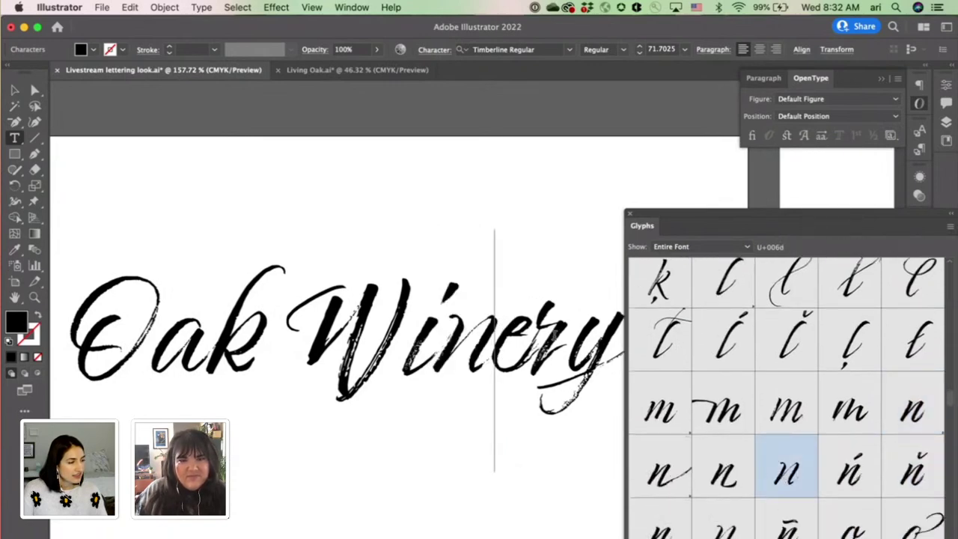
Step: Try several alternates for the r in 'Winery' and keep one
{"action": "key", "text": "Right"}
{"action": "key", "text": "shift+Right"}
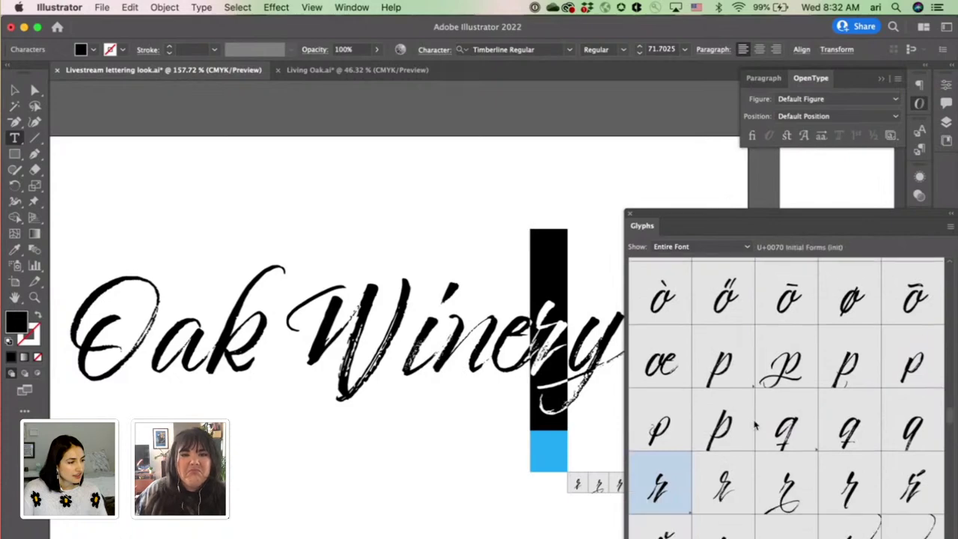
{"action": "scroll", "coordinate": [755, 423], "scroll_direction": "down", "scroll_amount": 1}
{"action": "double_click", "coordinate": [850, 458]}
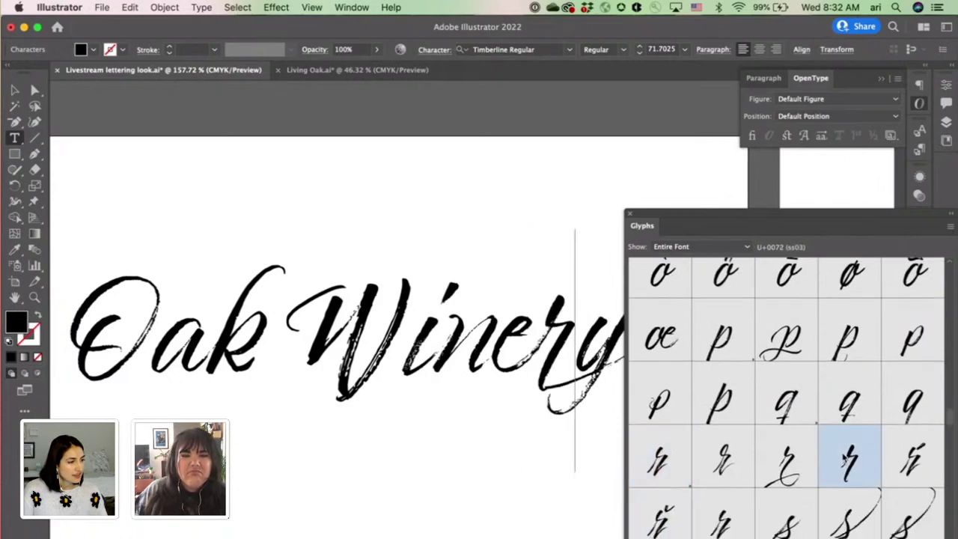
{"action": "key", "text": "shift+Left"}
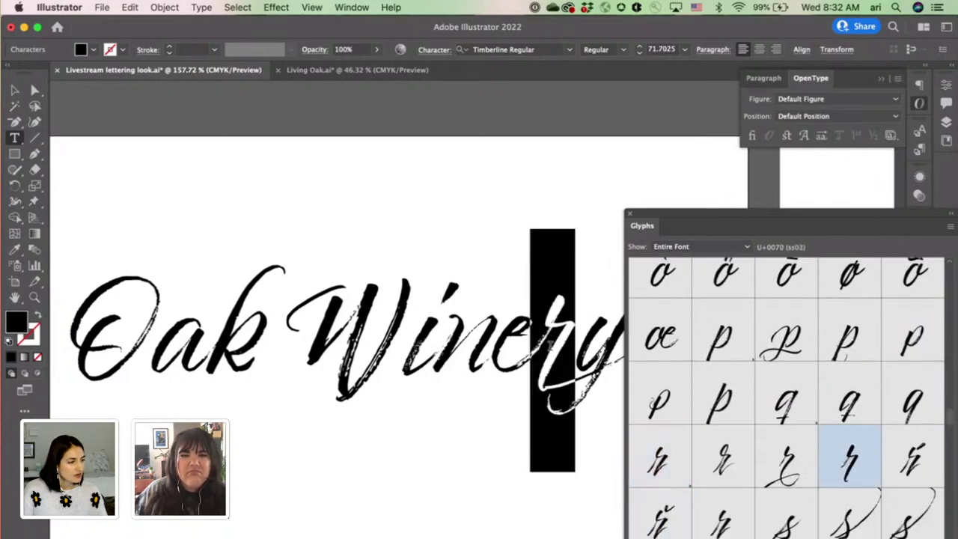
{"action": "double_click", "coordinate": [659, 458]}
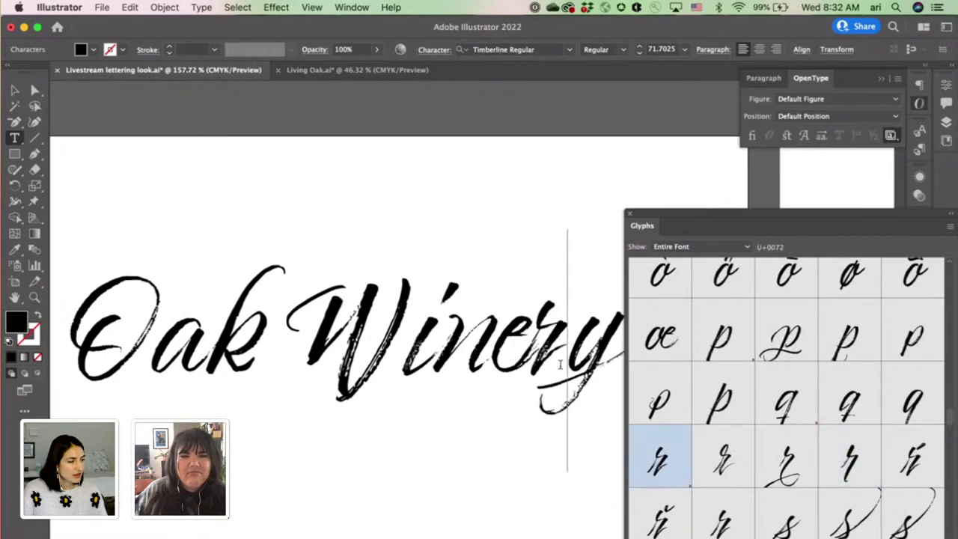
{"action": "key", "text": "shift+Left"}
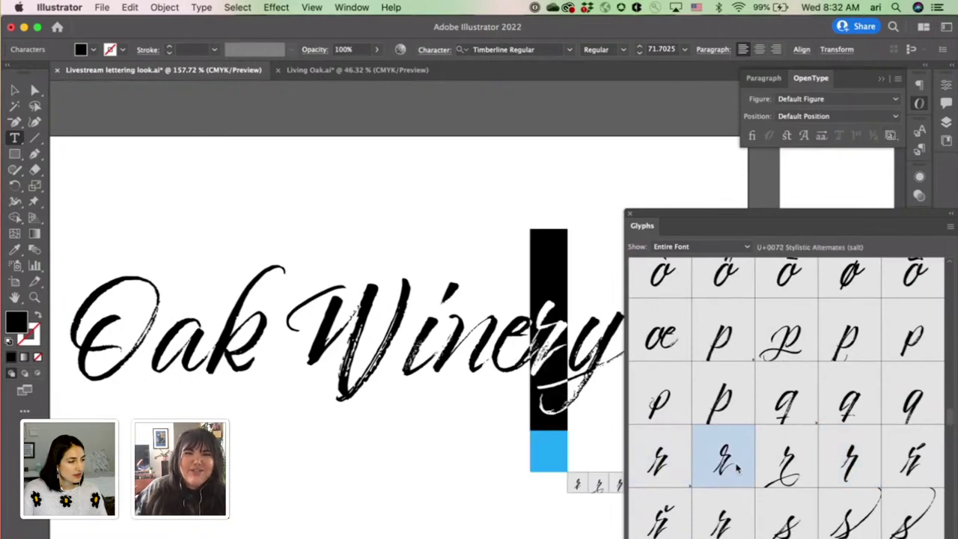
{"action": "double_click", "coordinate": [733, 464]}
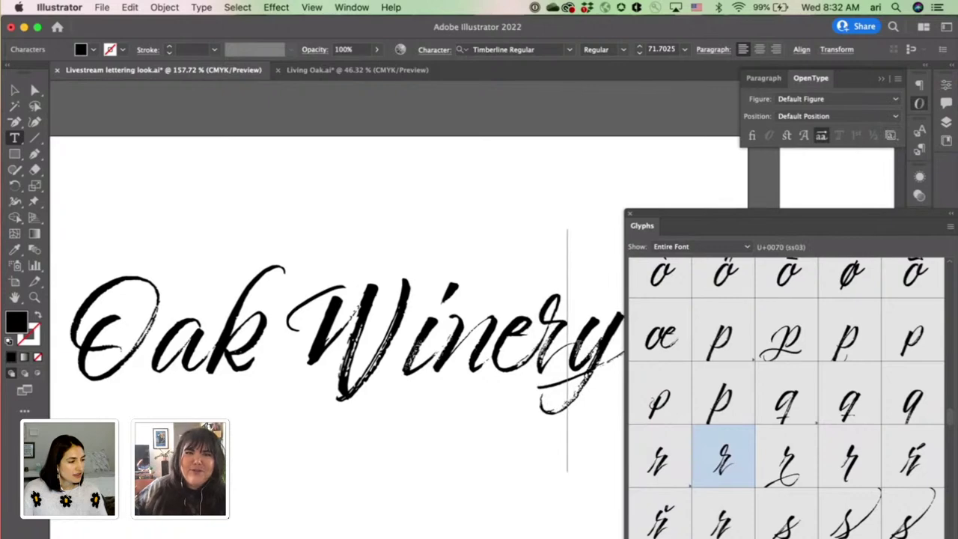
Step: Replace the final y of 'Winery' with a swash alternate glyph
{"action": "key", "text": "shift+Right"}
{"action": "scroll", "coordinate": [861, 419], "scroll_direction": "down", "scroll_amount": 3}
{"action": "double_click", "coordinate": [902, 449]}
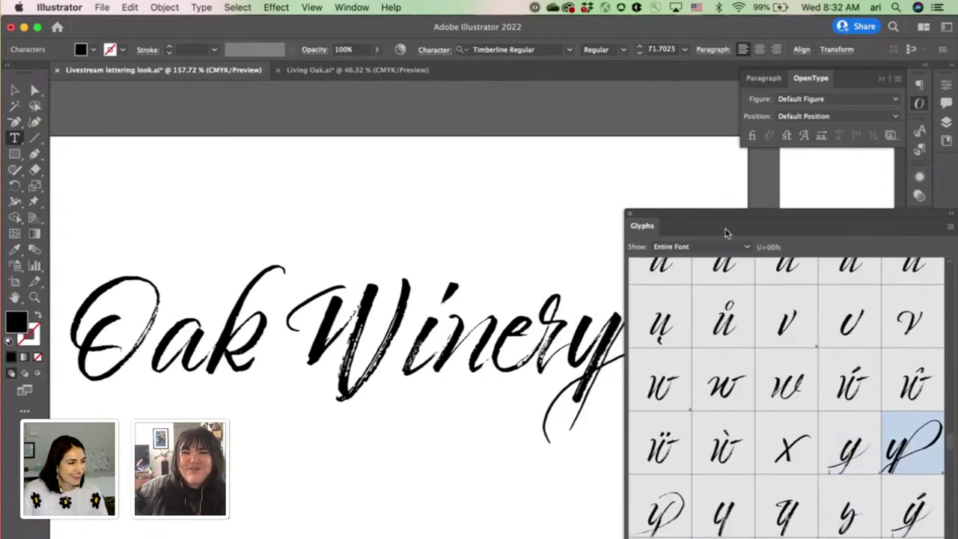
{"action": "left_click_drag", "start_coordinate": [726, 229], "coordinate": [765, 204]}
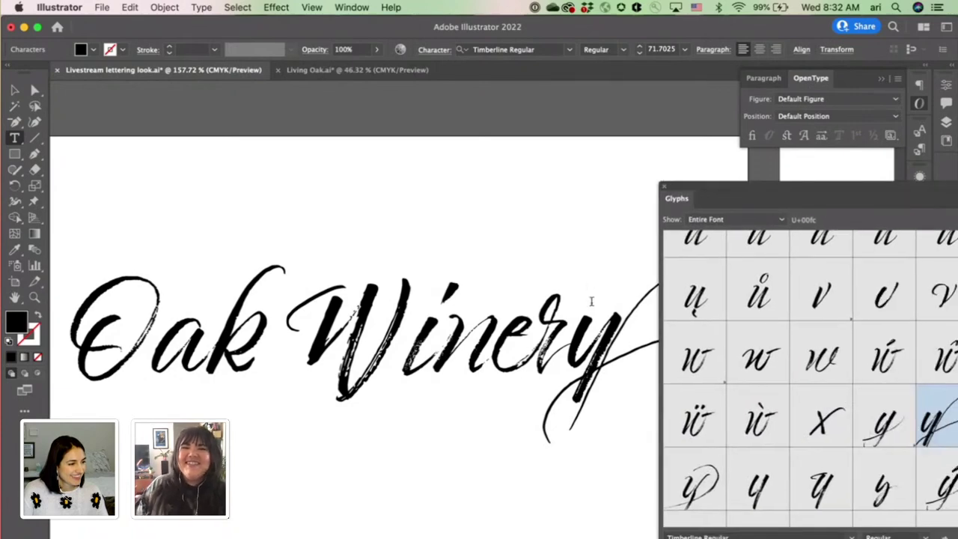
Step: Toggle stylistic alternates and swap the y for a terminal swash looping beneath the word
{"action": "left_click", "coordinate": [595, 338]}
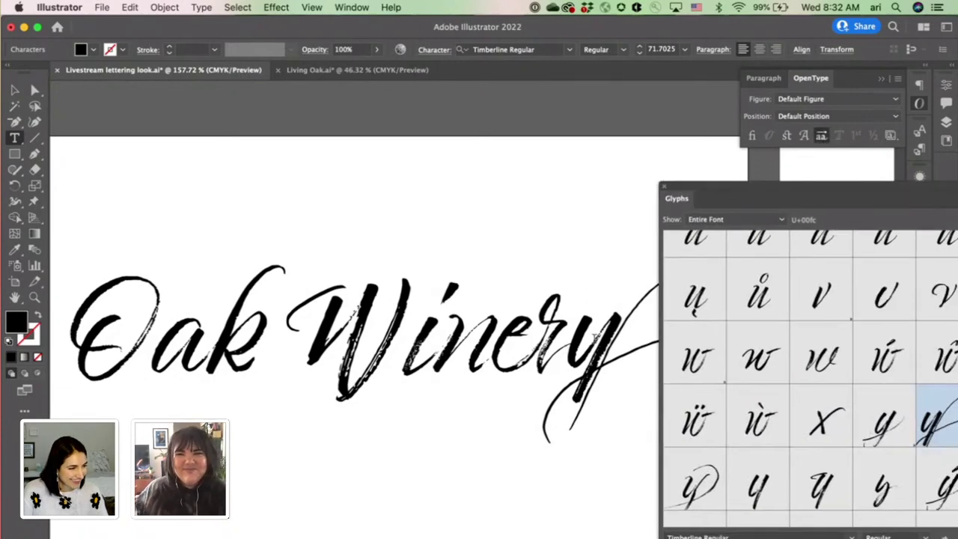
{"action": "double_click", "coordinate": [613, 377]}
{"action": "left_click", "coordinate": [609, 353]}
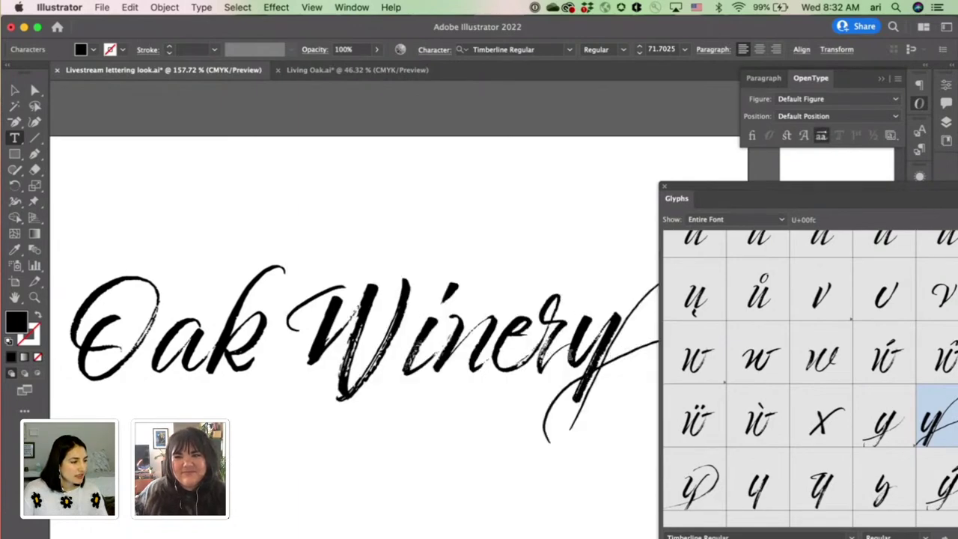
{"action": "key", "text": "shift+Left"}
{"action": "left_click", "coordinate": [512, 338]}
{"action": "key", "text": "shift+Left"}
{"action": "double_click", "coordinate": [695, 479]}
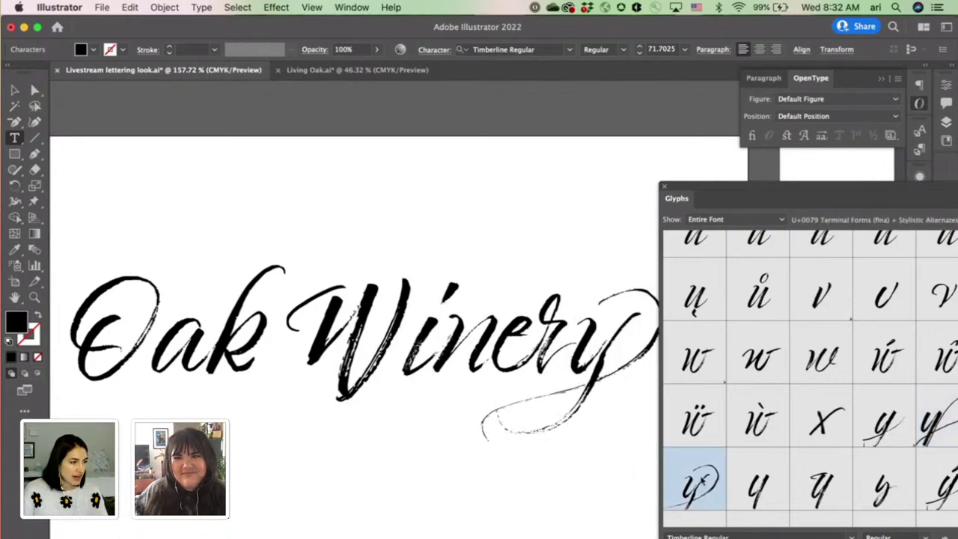
Step: Close the Glyphs panel and zoom out to survey all the artboards
{"action": "left_click", "coordinate": [663, 186]}
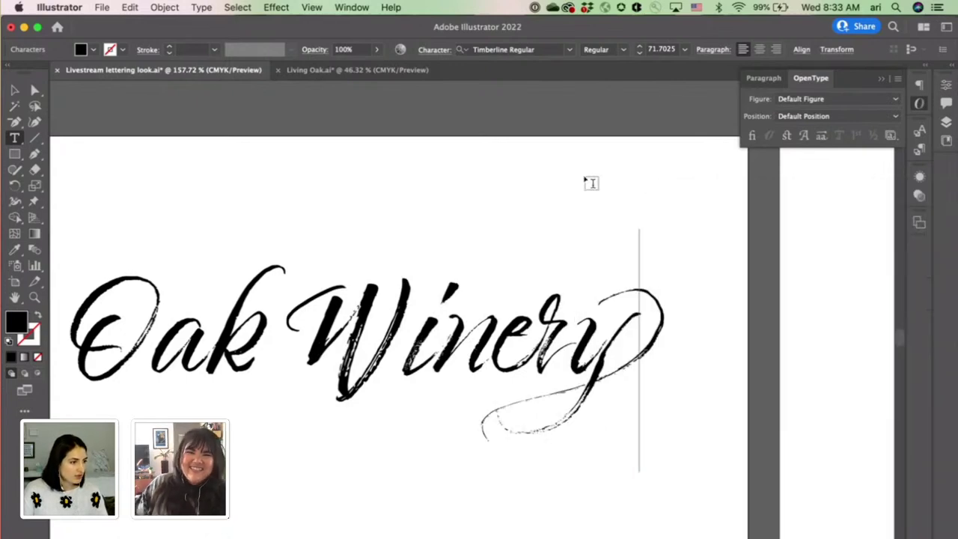
{"action": "scroll", "coordinate": [592, 183], "scroll_direction": "down", "scroll_amount": 5}
{"action": "scroll", "coordinate": [586, 181], "scroll_direction": "up", "scroll_amount": 2}
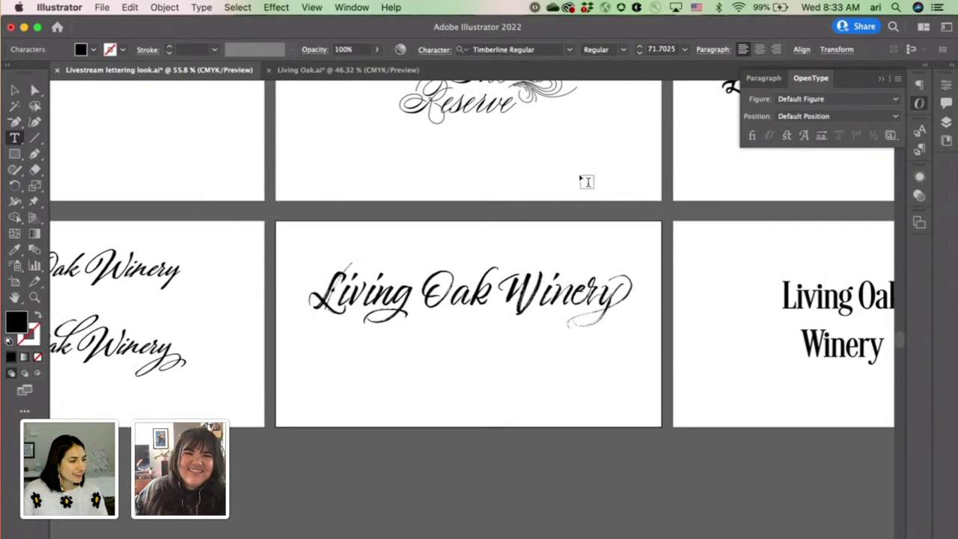
{"action": "scroll", "coordinate": [641, 330], "scroll_direction": "up", "scroll_amount": 2}
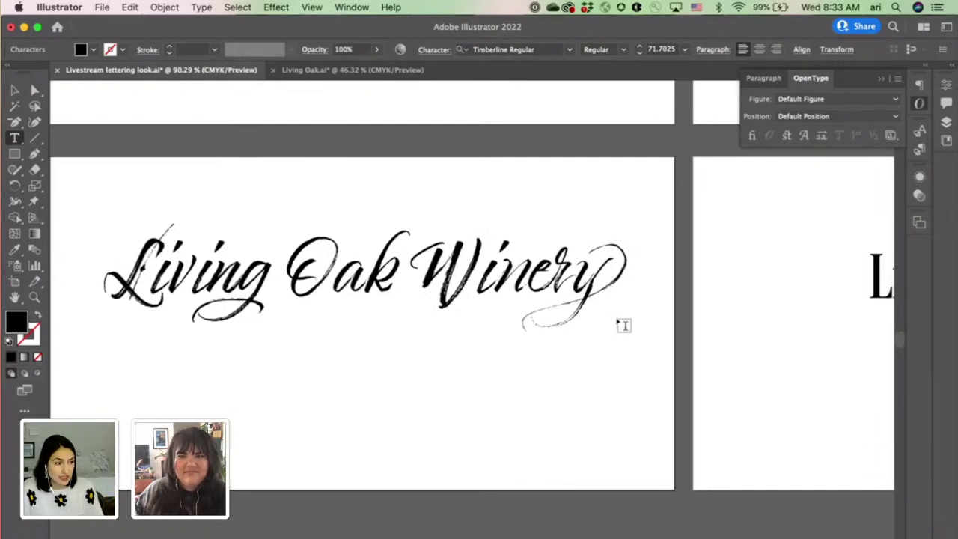
{"action": "scroll", "coordinate": [427, 184], "scroll_direction": "up", "scroll_amount": 2}
{"action": "scroll", "coordinate": [425, 182], "scroll_direction": "up", "scroll_amount": 3}
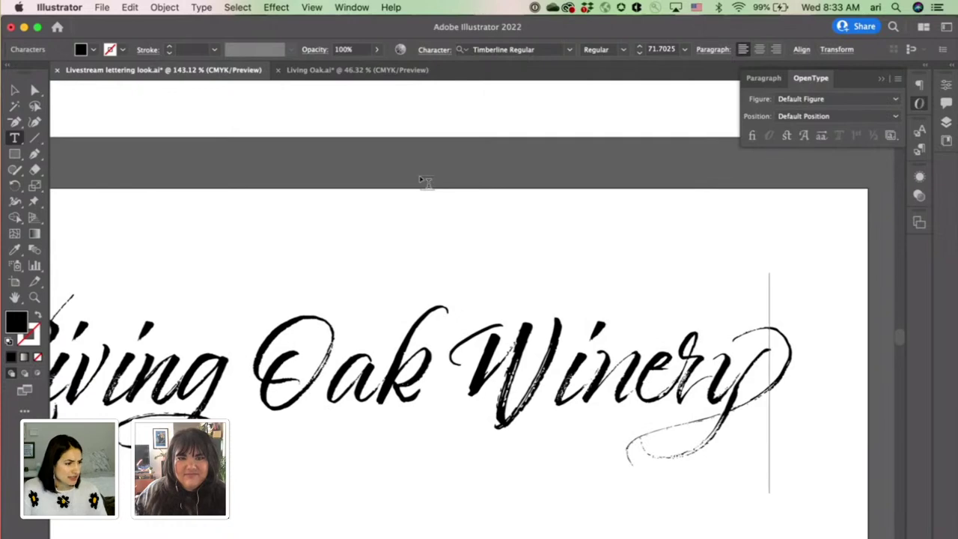
{"action": "scroll", "coordinate": [425, 182], "scroll_direction": "down", "scroll_amount": 2}
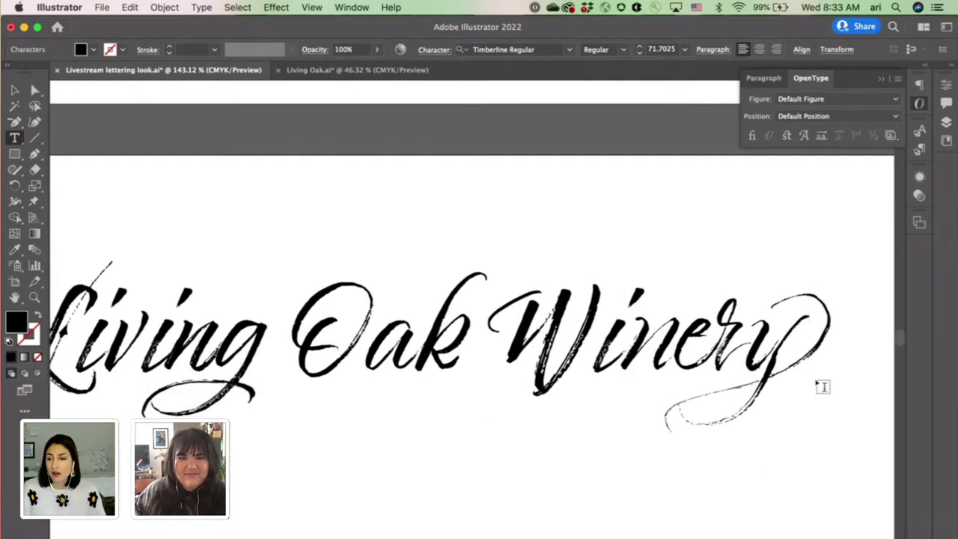
{"action": "scroll", "coordinate": [822, 386], "scroll_direction": "down", "scroll_amount": 3}
{"action": "scroll", "coordinate": [822, 386], "scroll_direction": "up", "scroll_amount": 2}
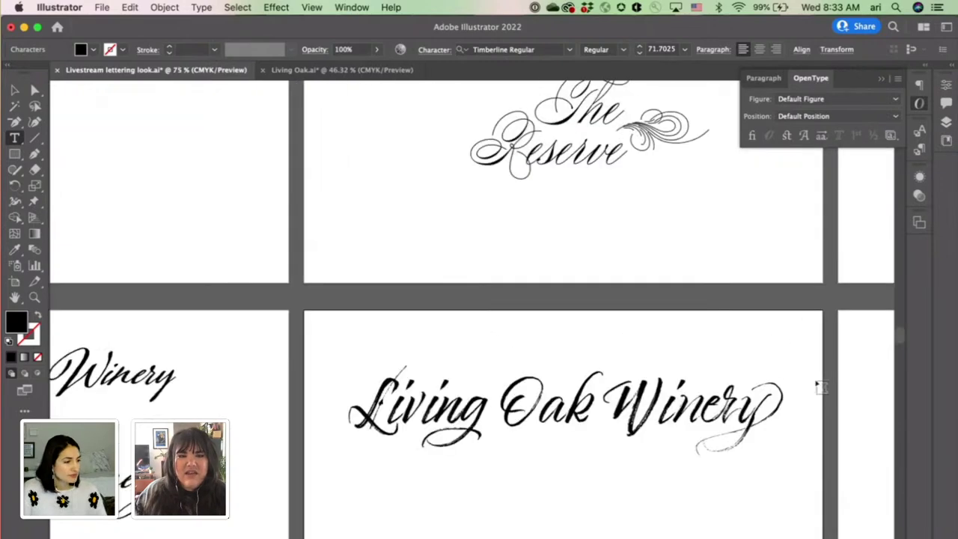
{"action": "scroll", "coordinate": [822, 386], "scroll_direction": "up", "scroll_amount": 2}
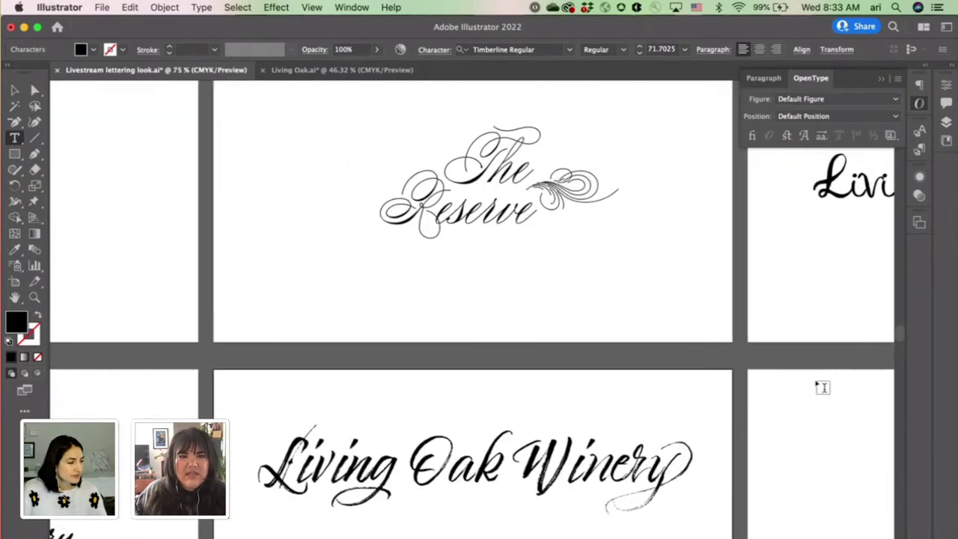
Step: Pan and zoom onto the Chelsea Market Script 'Living Oak Winery' artboard at 55.7683 pt
{"action": "scroll", "coordinate": [822, 386], "scroll_direction": "right", "scroll_amount": 1}
{"action": "scroll", "coordinate": [822, 386], "scroll_direction": "right", "scroll_amount": 1}
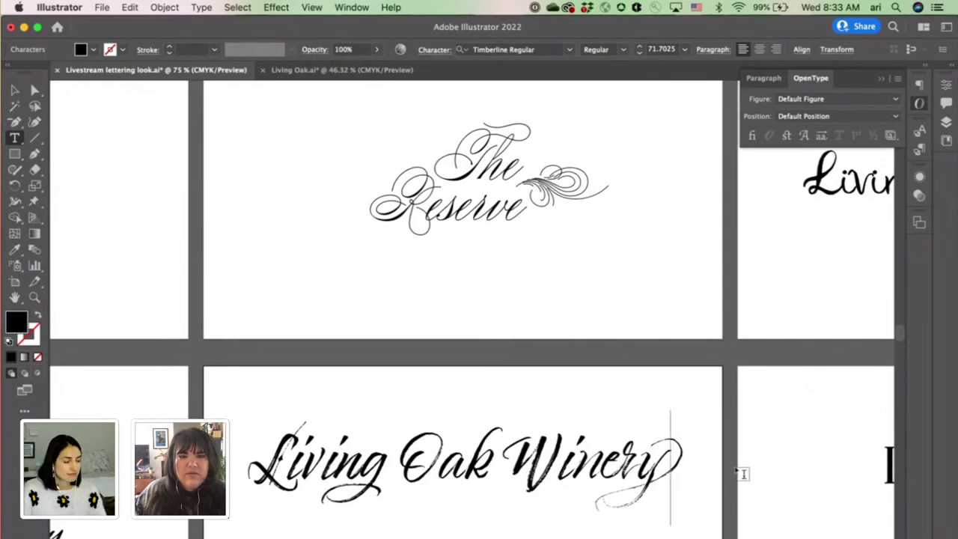
{"action": "scroll", "coordinate": [741, 473], "scroll_direction": "up", "scroll_amount": 1}
{"action": "scroll", "coordinate": [741, 473], "scroll_direction": "right", "scroll_amount": 1}
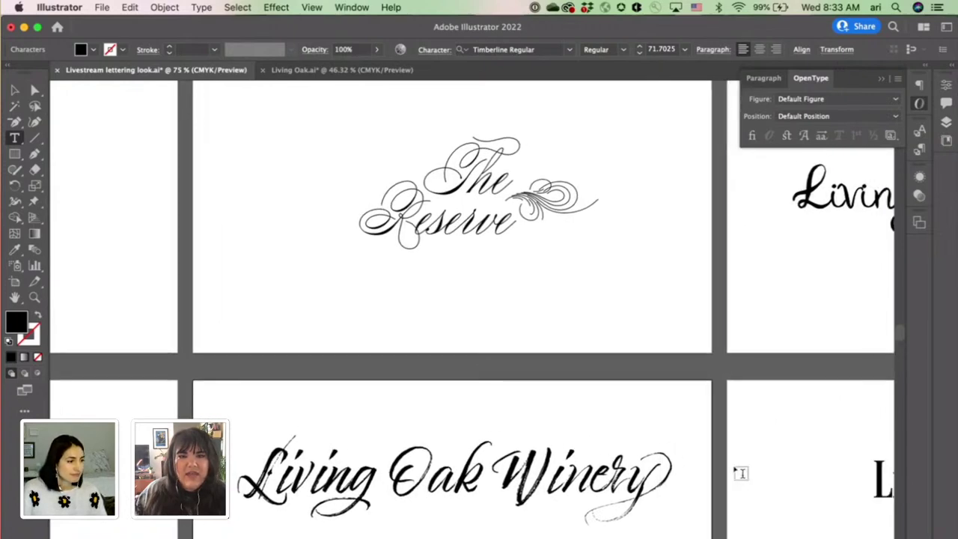
{"action": "scroll", "coordinate": [740, 473], "scroll_direction": "up", "scroll_amount": 2}
{"action": "scroll", "coordinate": [741, 473], "scroll_direction": "right", "scroll_amount": 3}
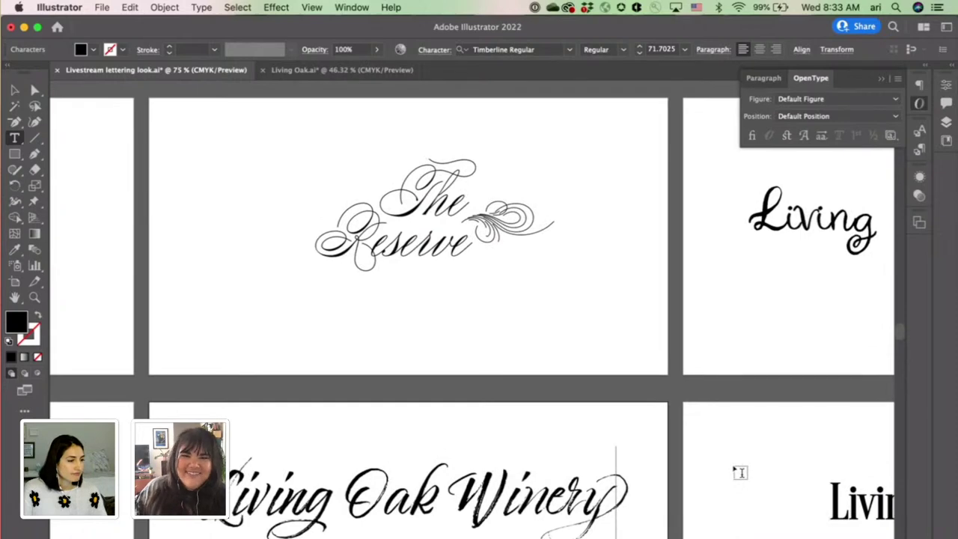
{"action": "scroll", "coordinate": [739, 471], "scroll_direction": "up", "scroll_amount": 5}
{"action": "scroll", "coordinate": [739, 471], "scroll_direction": "right", "scroll_amount": 10}
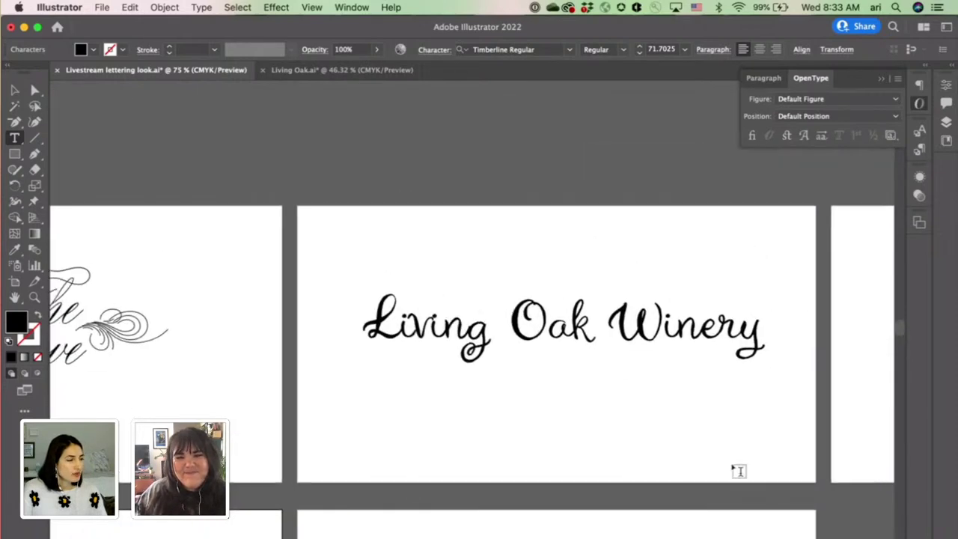
{"action": "scroll", "coordinate": [739, 471], "scroll_direction": "up", "scroll_amount": 3}
{"action": "left_click", "coordinate": [442, 297]}
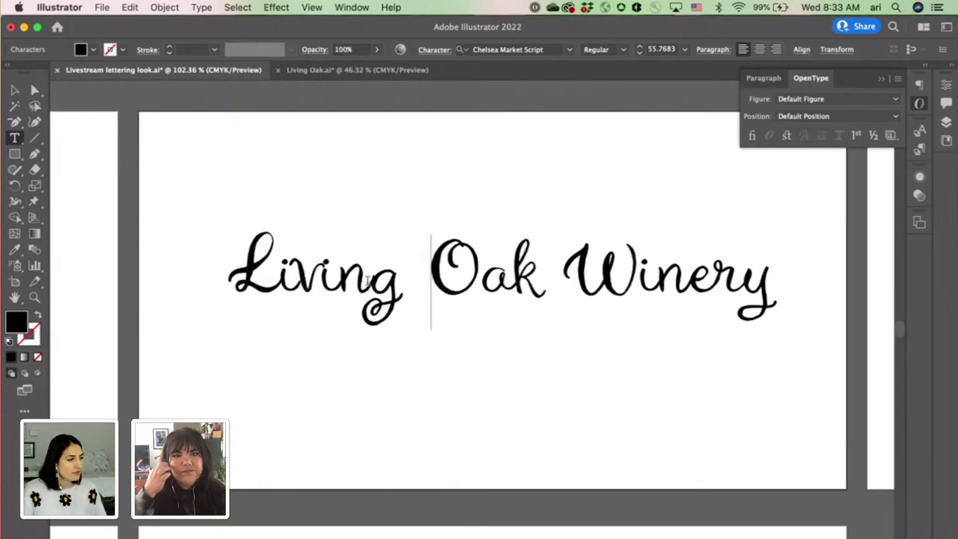
{"action": "scroll", "coordinate": [368, 278], "scroll_direction": "right", "scroll_amount": 3}
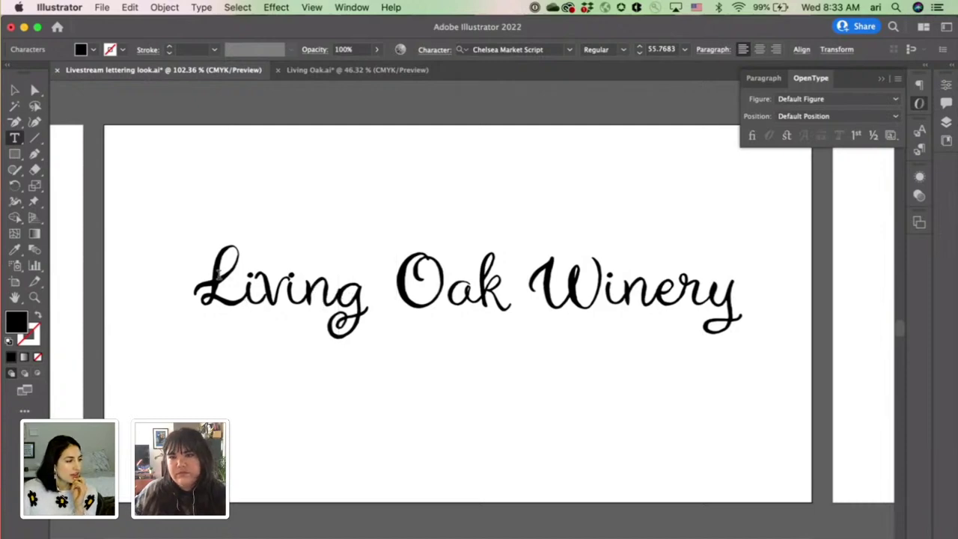
Step: Duplicate the Chelsea Market Script line and align the copy directly under the original
{"action": "key", "text": "Escape"}
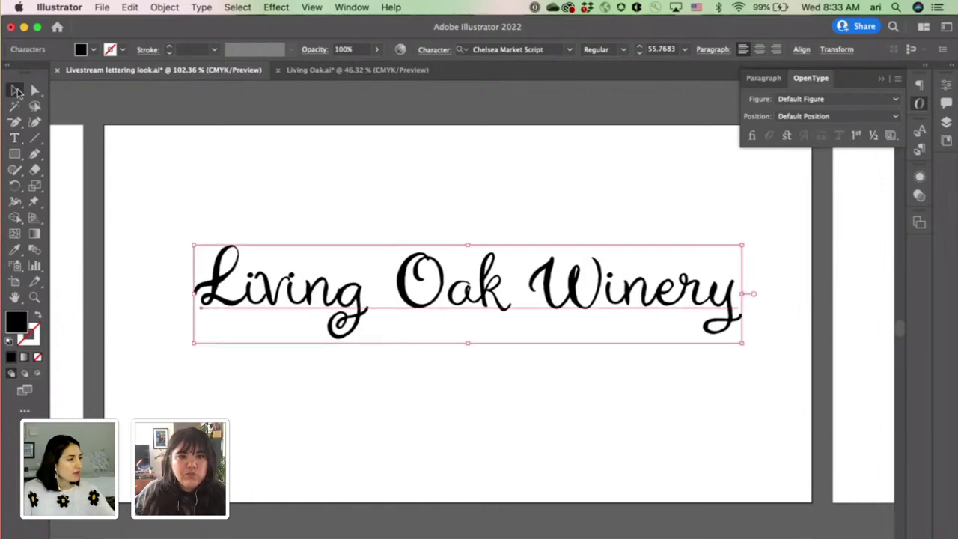
{"action": "left_click_drag", "start_coordinate": [275, 302], "coordinate": [343, 228]}
{"action": "left_click_drag", "start_coordinate": [413, 404], "coordinate": [431, 367]}
Step: Give the g and L of the lower 'Living' alternate glyphs
{"action": "key", "text": "t"}
{"action": "left_click_drag", "start_coordinate": [338, 352], "coordinate": [353, 360]}
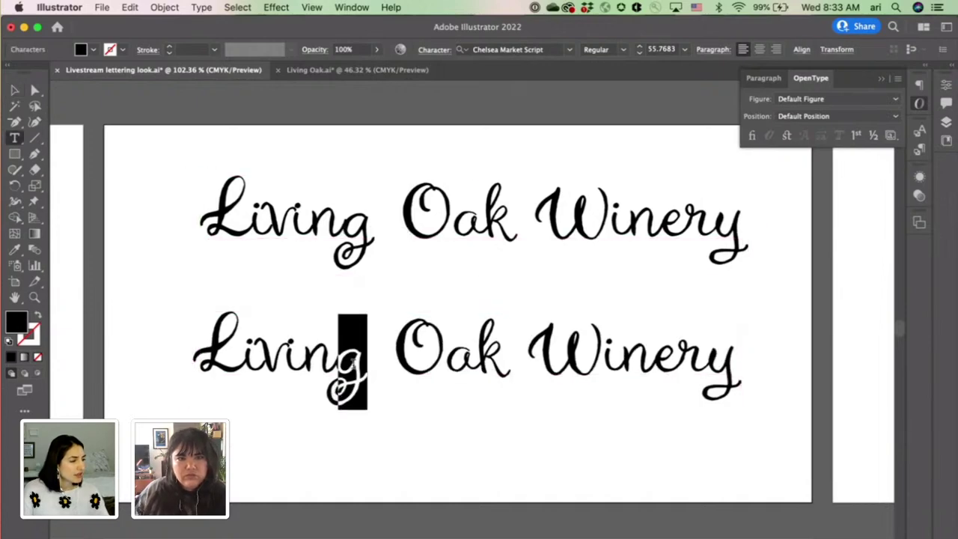
{"action": "left_click", "coordinate": [400, 424]}
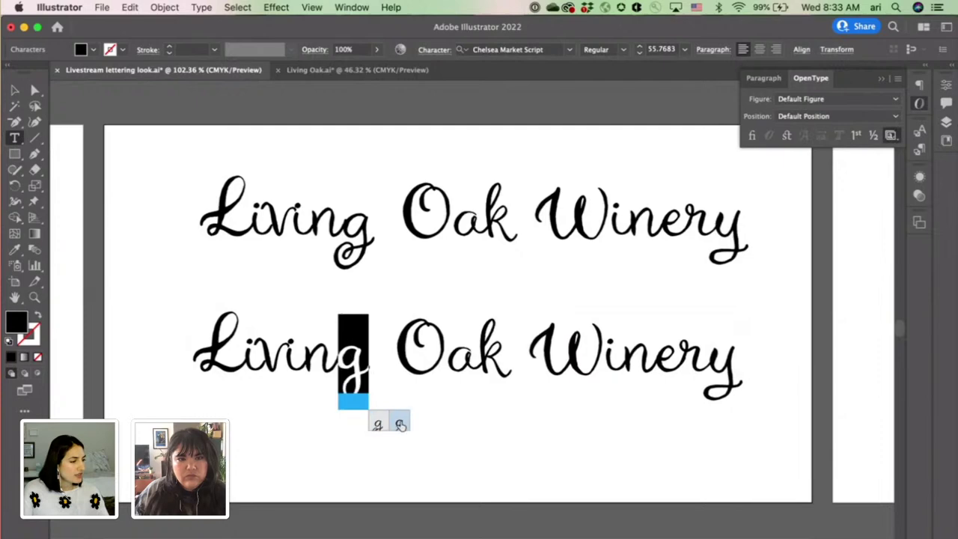
{"action": "left_click_drag", "start_coordinate": [266, 350], "coordinate": [197, 351]}
{"action": "left_click", "coordinate": [283, 357]}
{"action": "left_click", "coordinate": [255, 420]}
{"action": "left_click", "coordinate": [400, 357]}
Step: Swap the O of the lower 'Oak' for an alternate, trying then reverting a swash k
{"action": "left_click_drag", "start_coordinate": [440, 354], "coordinate": [482, 355]}
{"action": "left_click", "coordinate": [399, 358]}
{"action": "left_click", "coordinate": [461, 420]}
{"action": "left_click", "coordinate": [494, 356]}
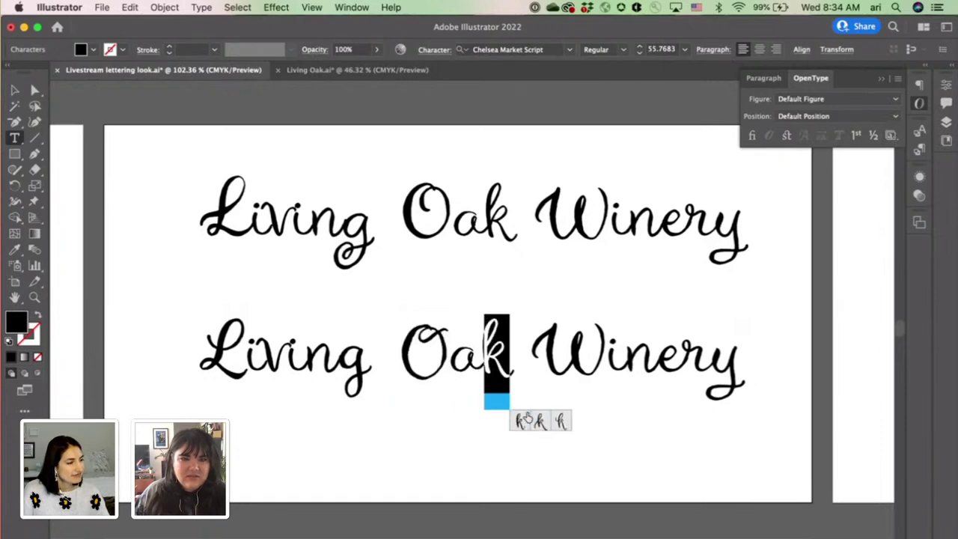
{"action": "left_click", "coordinate": [565, 422]}
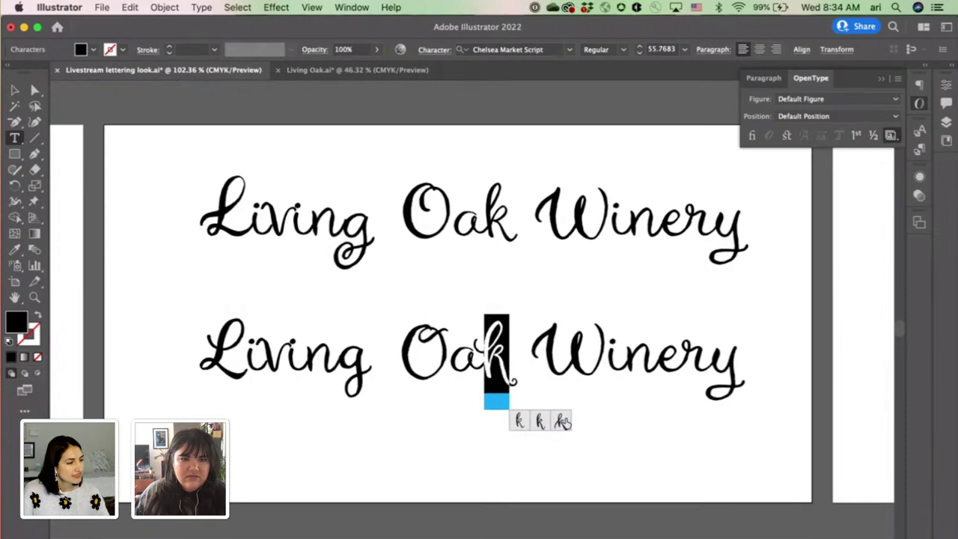
{"action": "left_click", "coordinate": [520, 421]}
{"action": "left_click", "coordinate": [591, 351]}
Step: Give the final y of the lower 'Winery' a swash alternate and check the result
{"action": "left_click_drag", "start_coordinate": [591, 350], "coordinate": [551, 352]}
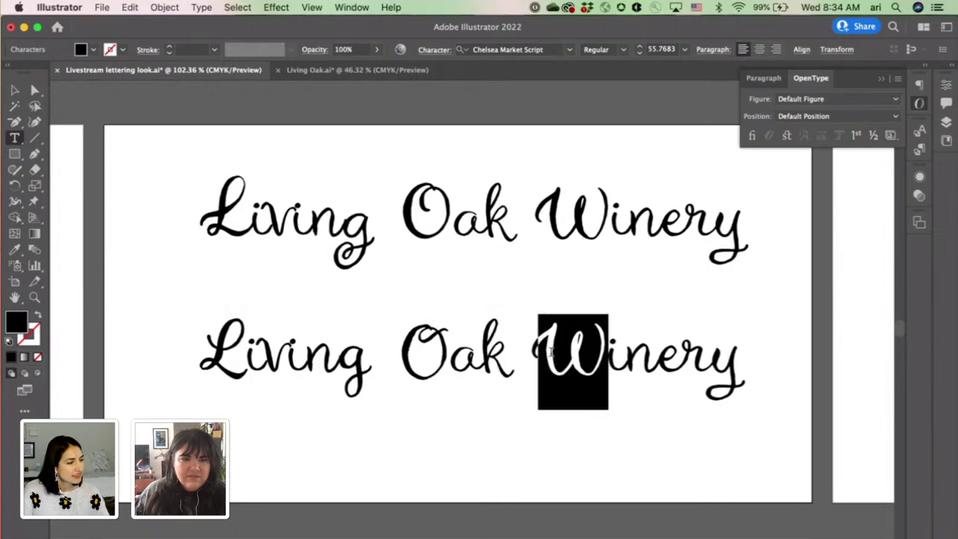
{"action": "left_click", "coordinate": [627, 359]}
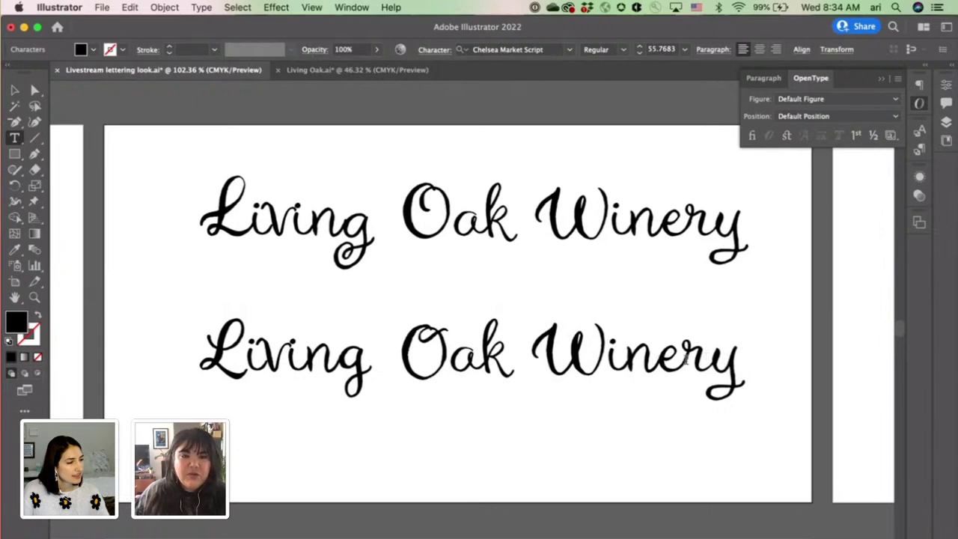
{"action": "mouse_move", "coordinate": [687, 358]}
{"action": "left_mouse_down"}
{"action": "mouse_move", "coordinate": [661, 357]}
{"action": "mouse_move", "coordinate": [714, 357]}
{"action": "mouse_move", "coordinate": [686, 356]}
{"action": "left_mouse_up"}
{"action": "left_click", "coordinate": [715, 358]}
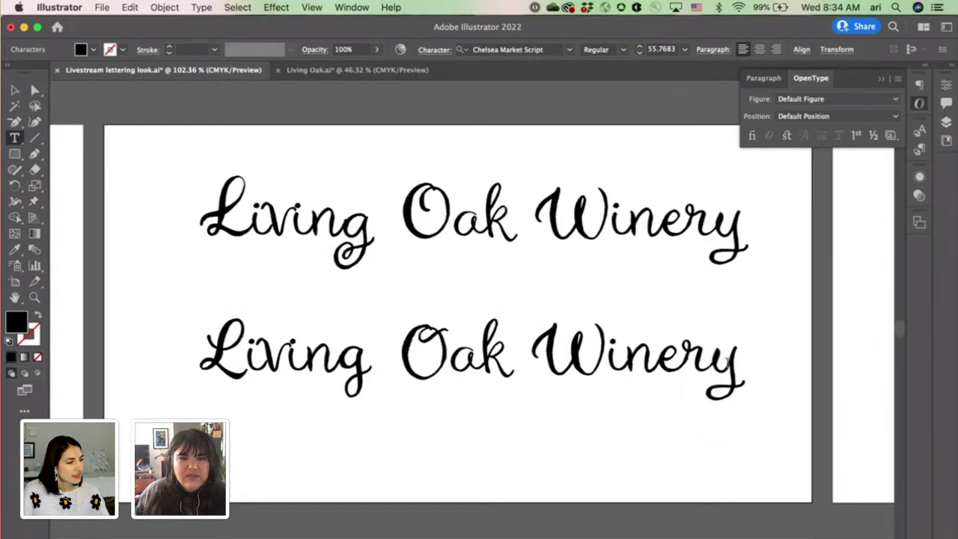
{"action": "left_click_drag", "start_coordinate": [712, 363], "coordinate": [738, 362]}
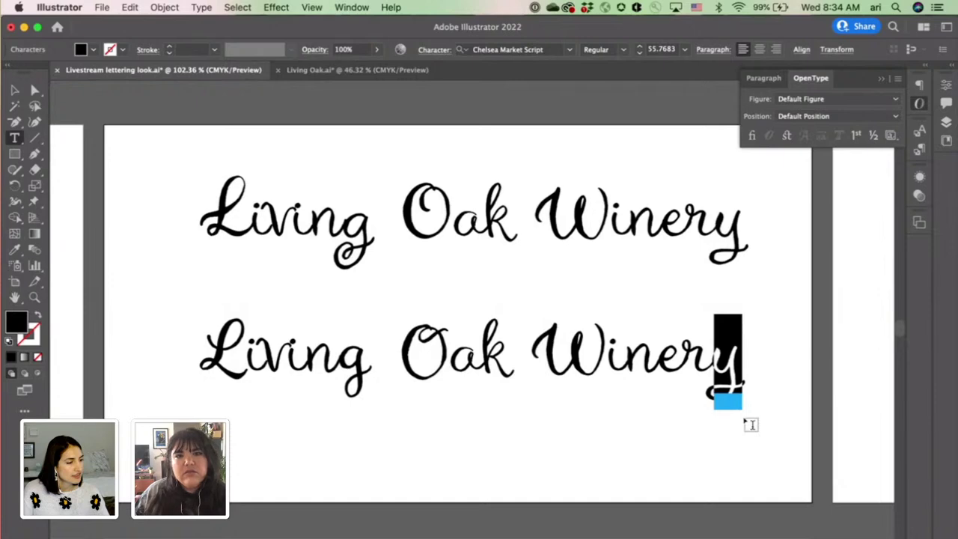
{"action": "left_click", "coordinate": [750, 422]}
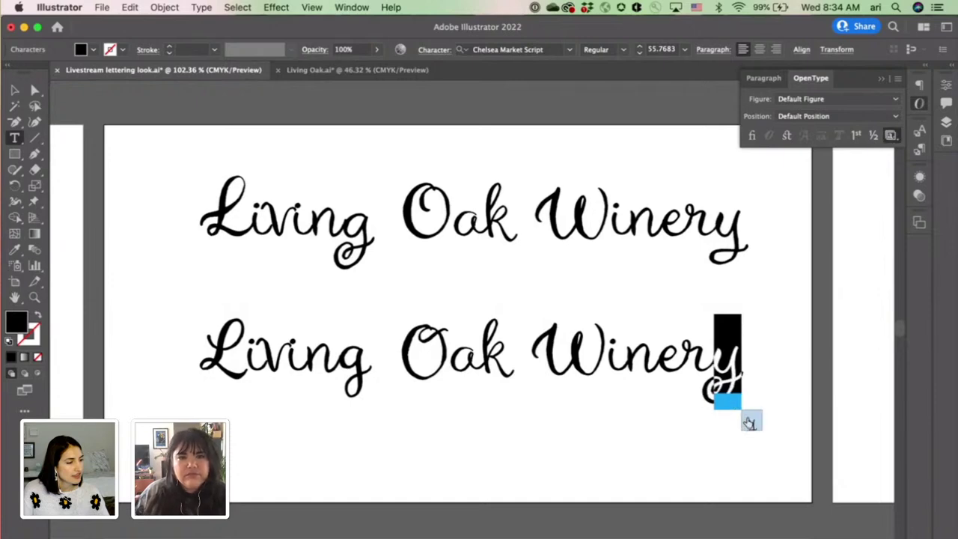
{"action": "left_click", "coordinate": [724, 372]}
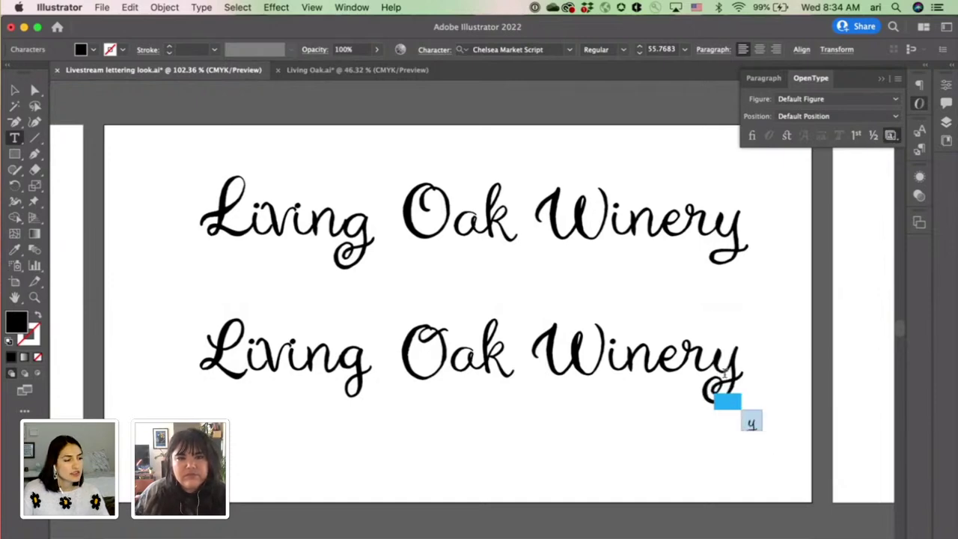
{"action": "left_click_drag", "start_coordinate": [723, 368], "coordinate": [744, 367]}
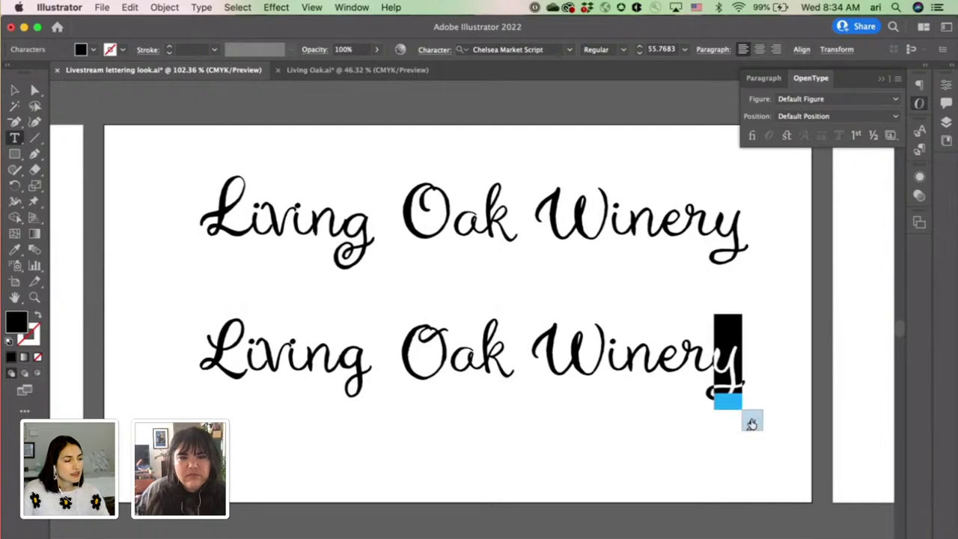
{"action": "left_click", "coordinate": [433, 366]}
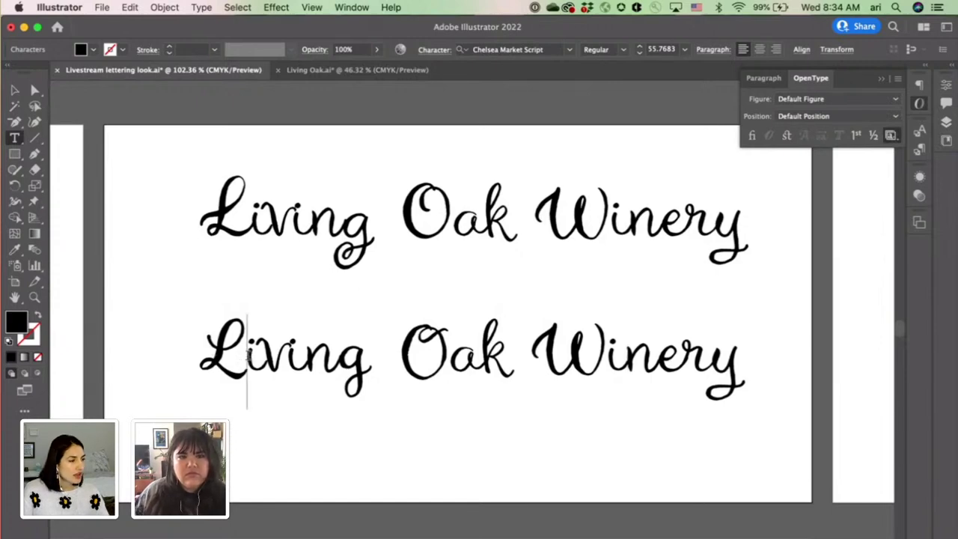
{"action": "left_click_drag", "start_coordinate": [245, 356], "coordinate": [259, 352]}
{"action": "left_click", "coordinate": [293, 354]}
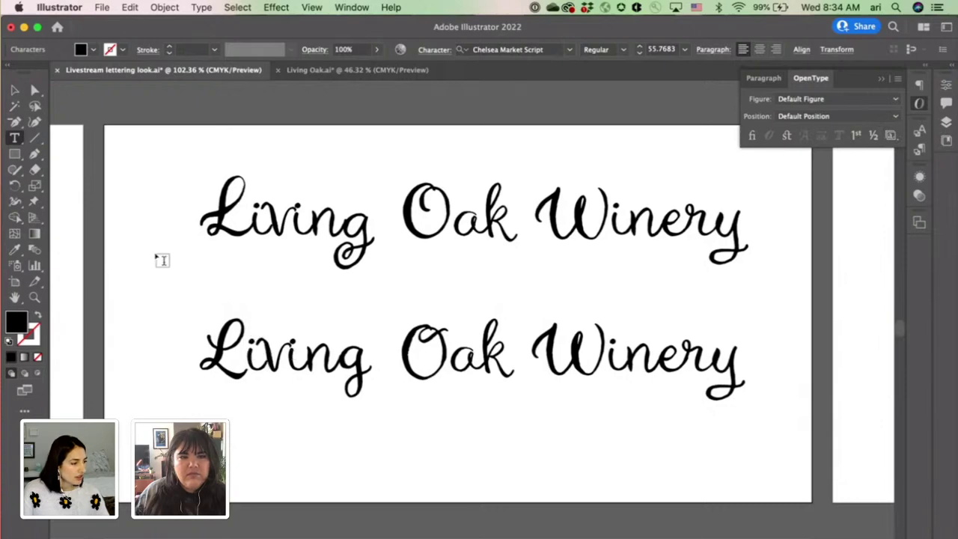
Step: Pan to the ChauncyPro artboard and drag its 'Living Oak Winery' text up and to the right
{"action": "key", "text": "Escape"}
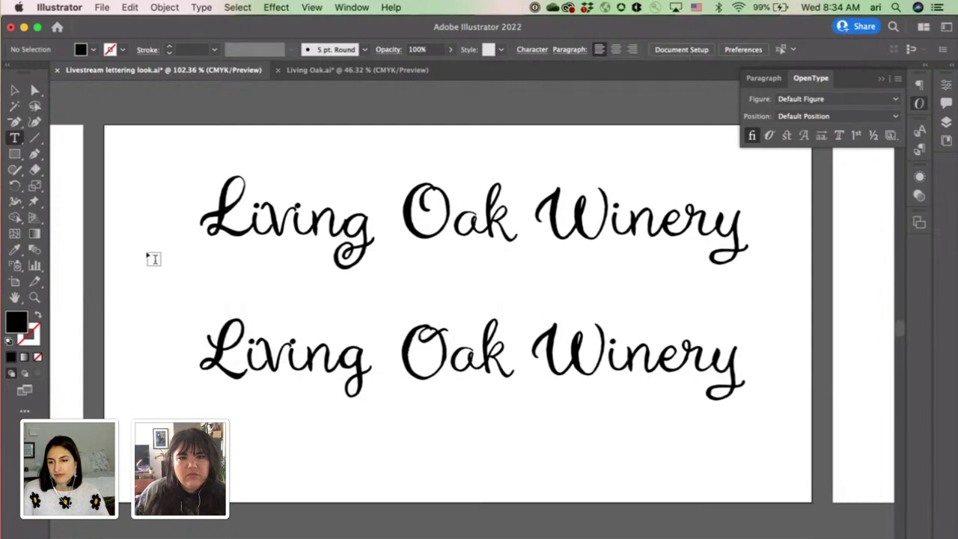
{"action": "scroll", "coordinate": [153, 258], "scroll_direction": "down", "scroll_amount": 3}
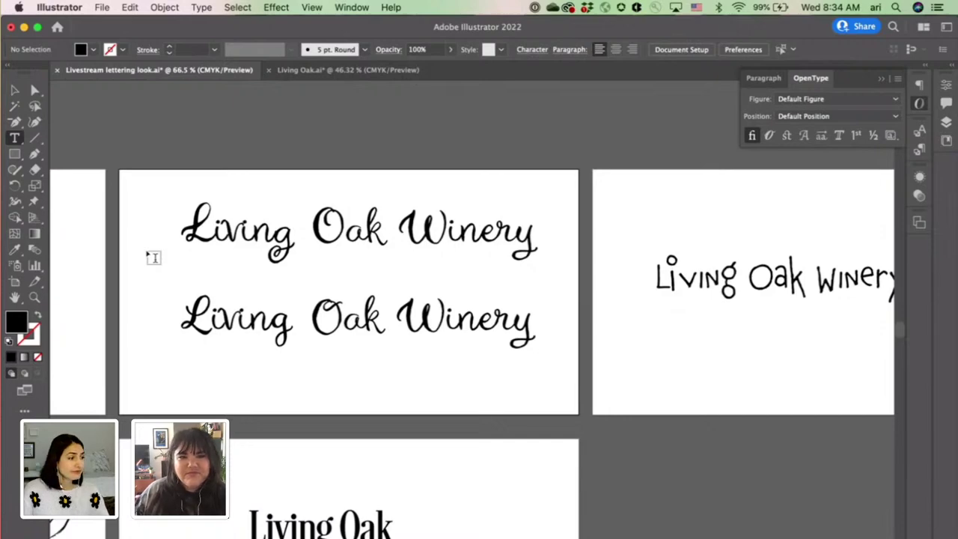
{"action": "scroll", "coordinate": [153, 258], "scroll_direction": "right", "scroll_amount": 5}
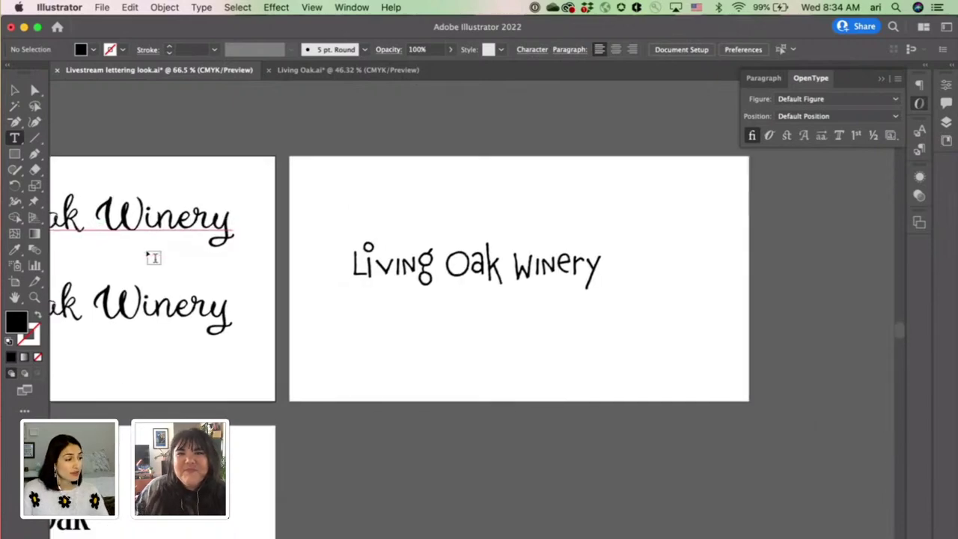
{"action": "scroll", "coordinate": [349, 266], "scroll_direction": "up", "scroll_amount": 3}
{"action": "scroll", "coordinate": [349, 266], "scroll_direction": "right", "scroll_amount": 2}
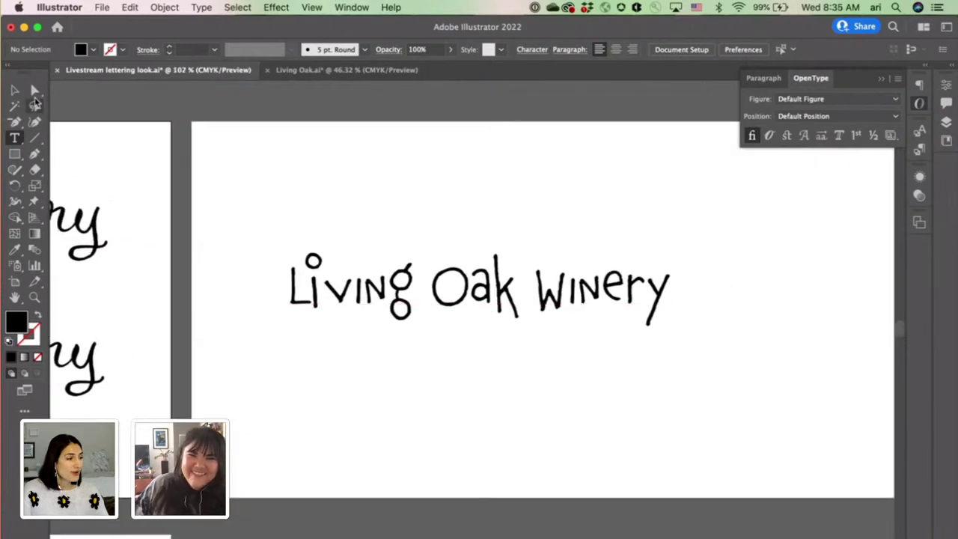
{"action": "left_click", "coordinate": [13, 91]}
{"action": "left_click_drag", "start_coordinate": [442, 294], "coordinate": [486, 237]}
{"action": "left_click", "coordinate": [469, 347]}
{"action": "left_click", "coordinate": [487, 238]}
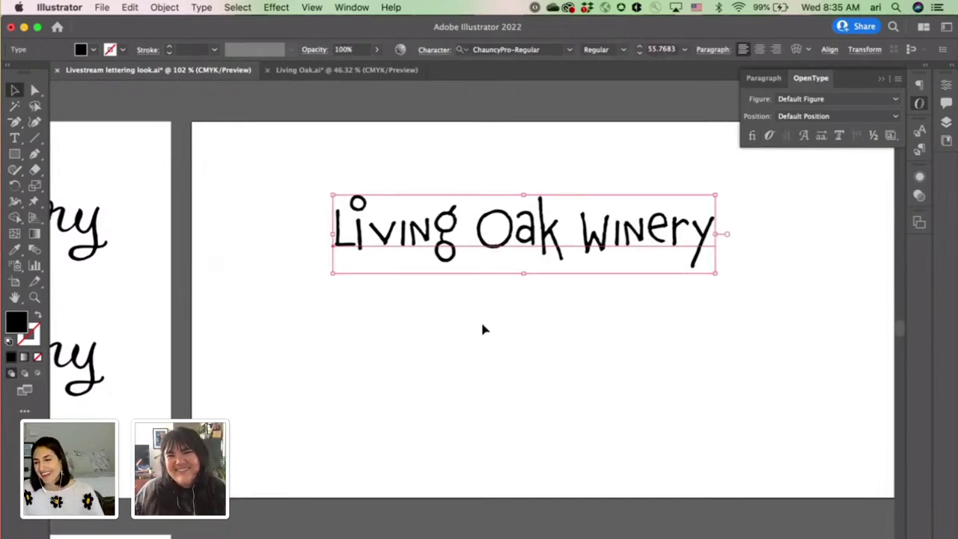
Step: Drop a copy of the ChauncyPro 'Living Oak Winery' line beneath the original and deselect it
{"action": "key", "text": "ctrl+v"}
{"action": "left_click_drag", "start_coordinate": [479, 338], "coordinate": [543, 353]}
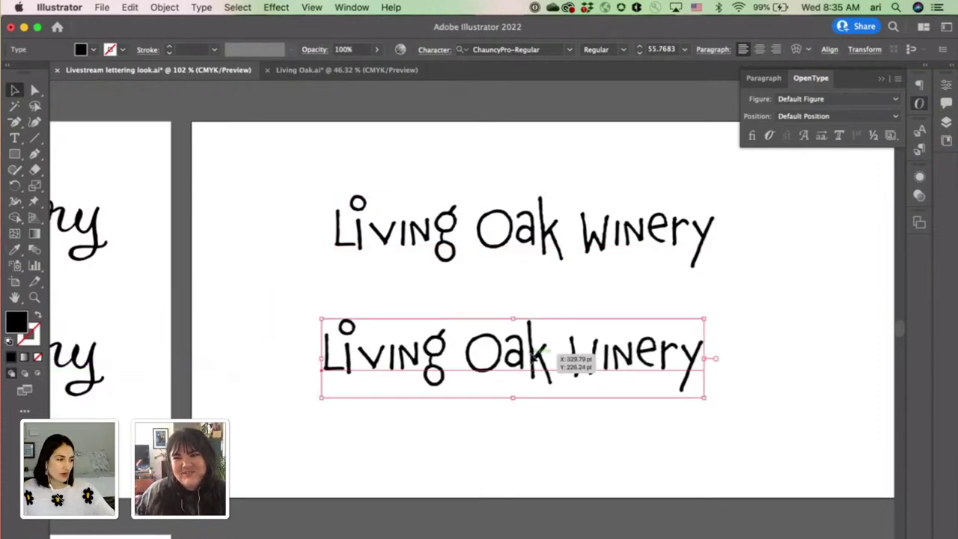
{"action": "left_click", "coordinate": [401, 306]}
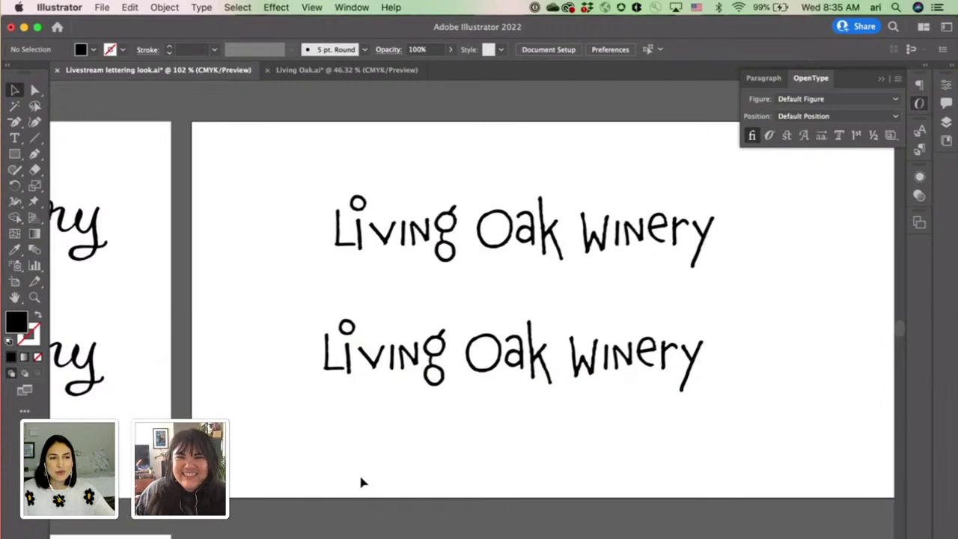
{"action": "scroll", "coordinate": [443, 440], "scroll_direction": "up", "scroll_amount": 2}
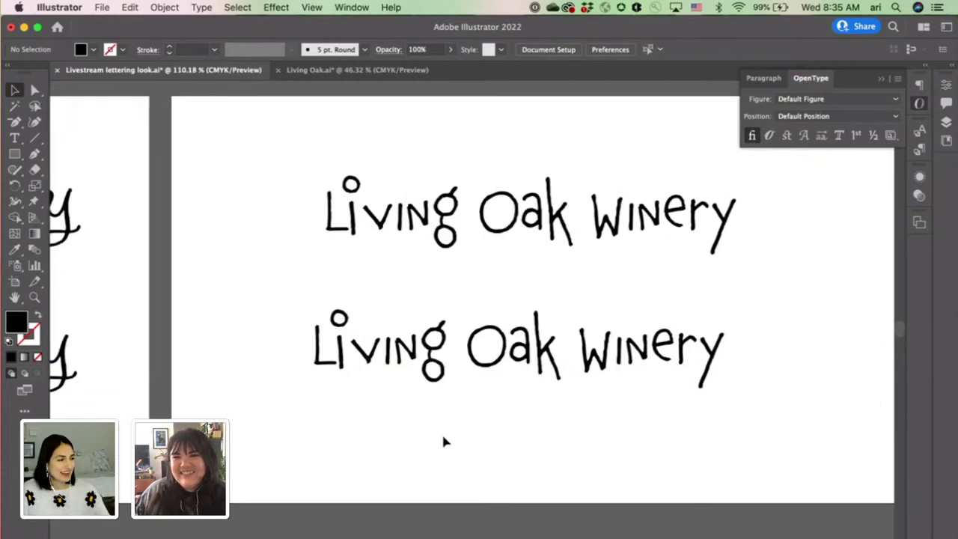
{"action": "scroll", "coordinate": [443, 440], "scroll_direction": "up", "scroll_amount": 1}
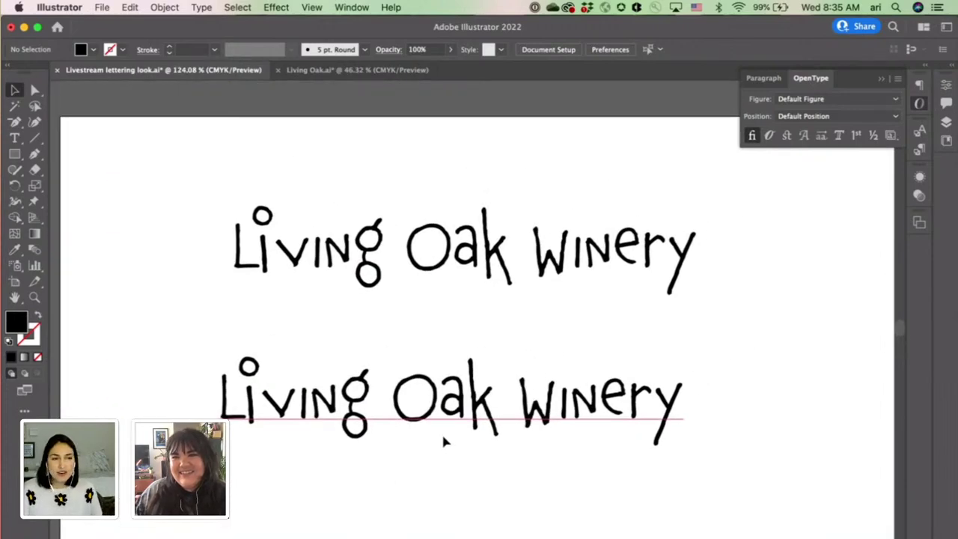
{"action": "scroll", "coordinate": [444, 443], "scroll_direction": "down", "scroll_amount": 1}
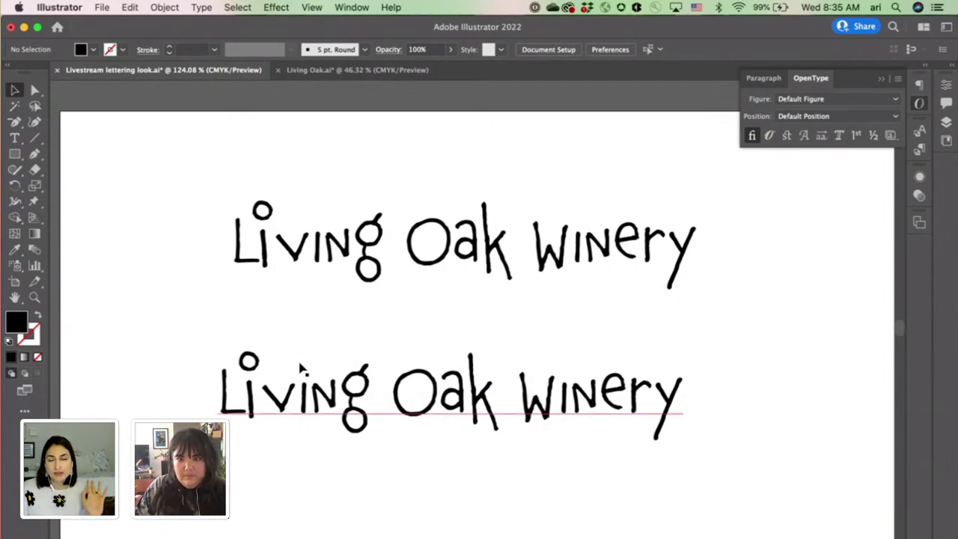
Step: Swap the L of the lower 'Living' for its alternate glyph
{"action": "double_click", "coordinate": [238, 394]}
{"action": "double_click", "coordinate": [238, 395]}
{"action": "left_click", "coordinate": [237, 394]}
{"action": "double_click", "coordinate": [238, 394]}
{"action": "left_click", "coordinate": [238, 394]}
{"action": "left_click", "coordinate": [223, 395]}
{"action": "left_click_drag", "start_coordinate": [220, 395], "coordinate": [238, 397]}
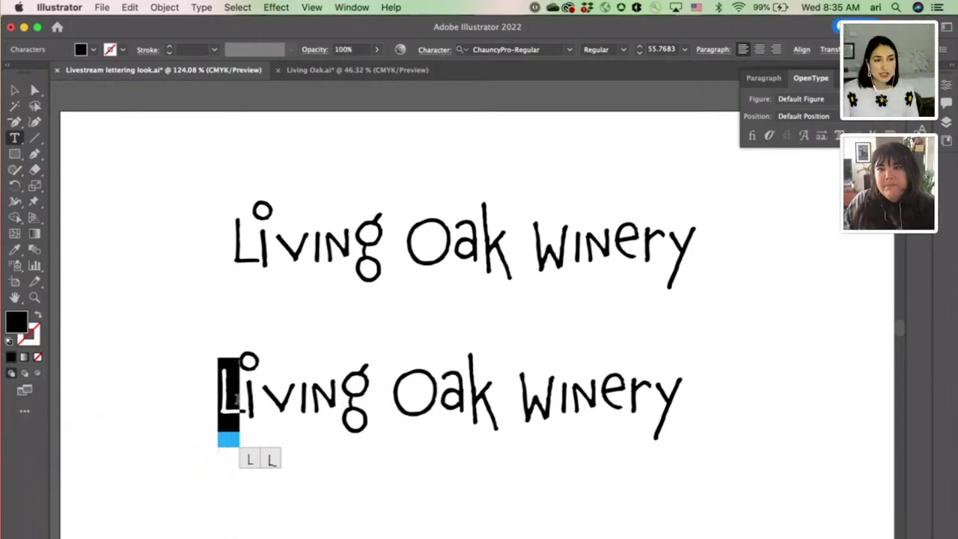
{"action": "left_click", "coordinate": [277, 468]}
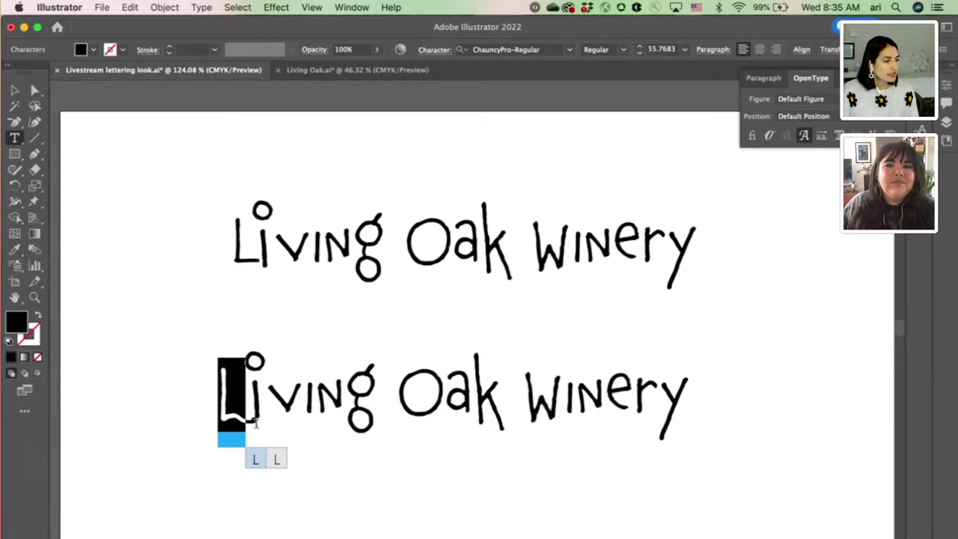
{"action": "key", "text": "Right"}
Step: Replace the i in the lower 'Living' with its dotted alternate
{"action": "left_click_drag", "start_coordinate": [253, 399], "coordinate": [265, 396]}
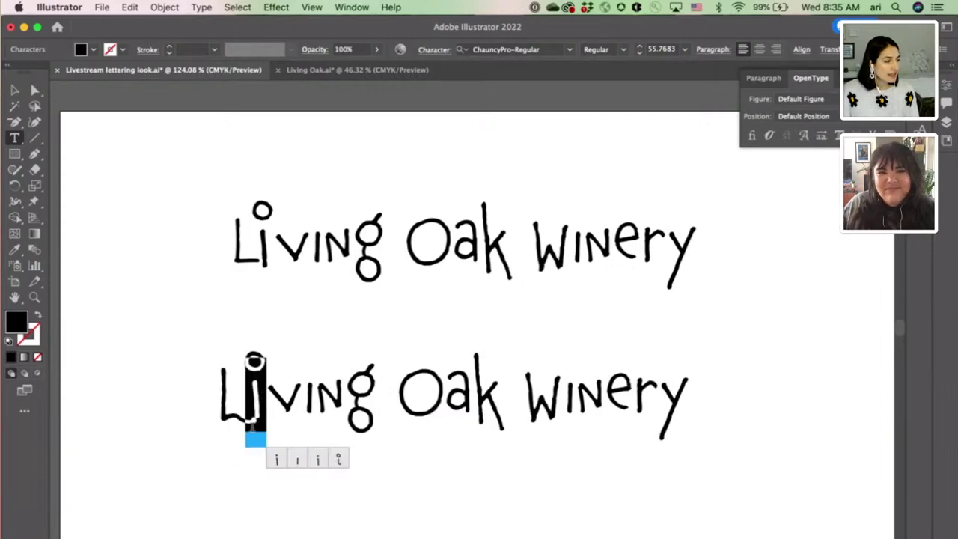
{"action": "left_click", "coordinate": [280, 466]}
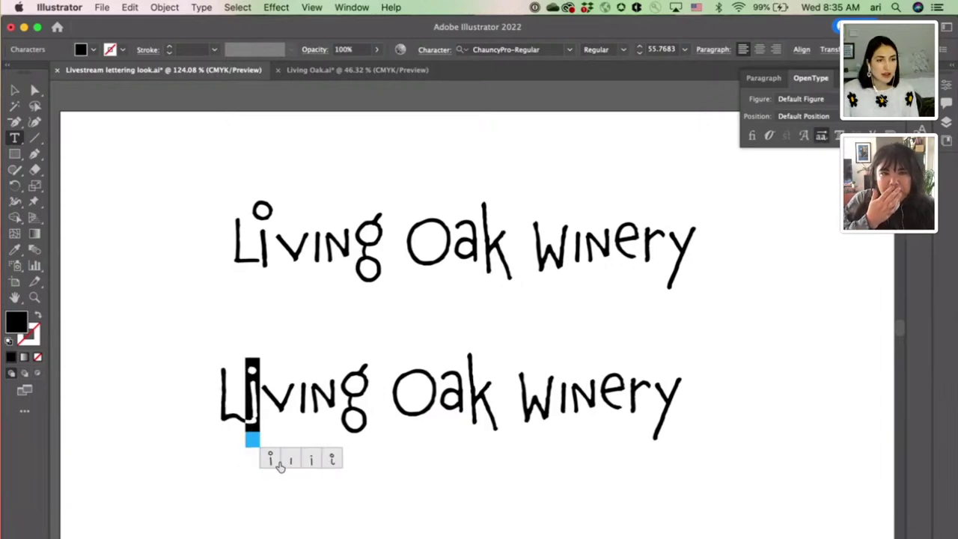
{"action": "left_click", "coordinate": [304, 383]}
{"action": "left_click_drag", "start_coordinate": [246, 392], "coordinate": [259, 395]}
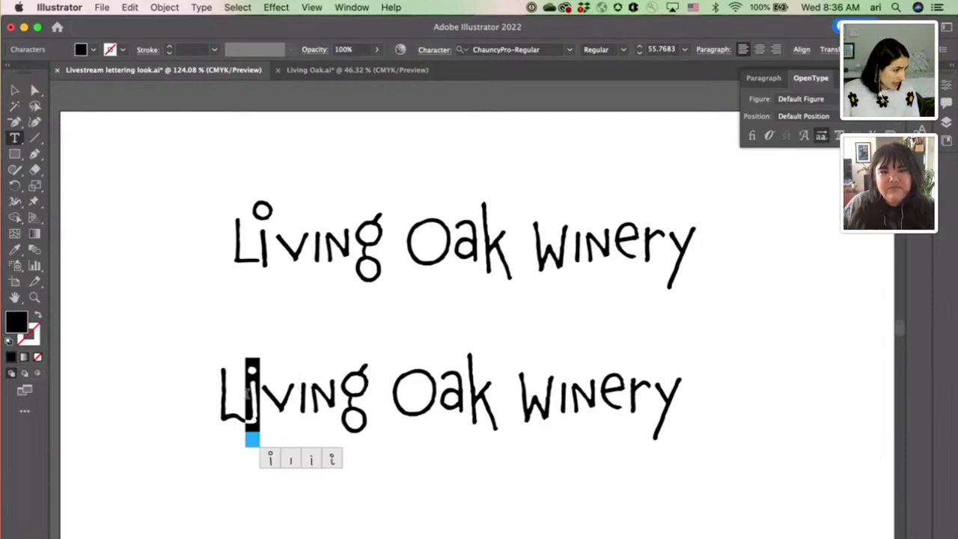
{"action": "left_click", "coordinate": [285, 459]}
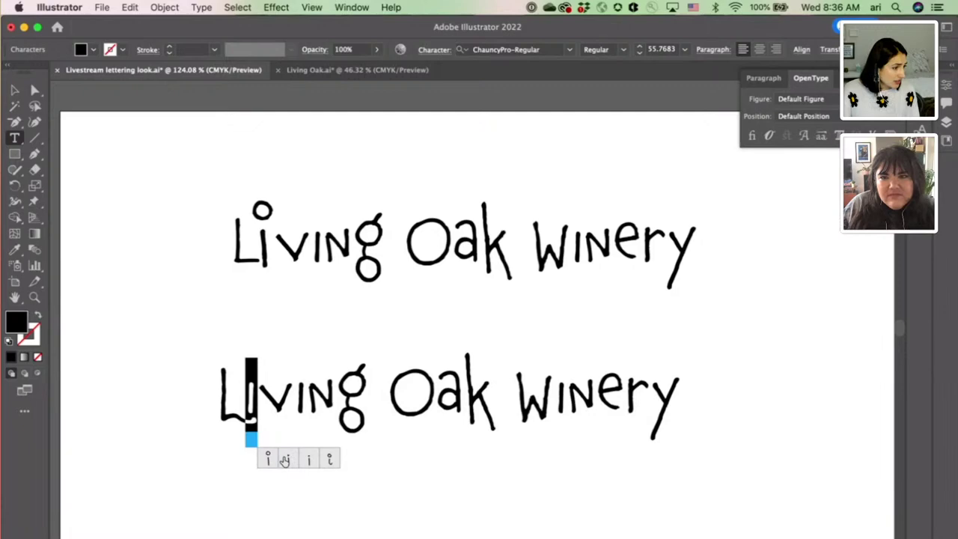
{"action": "left_click", "coordinate": [333, 460]}
{"action": "left_click", "coordinate": [298, 385]}
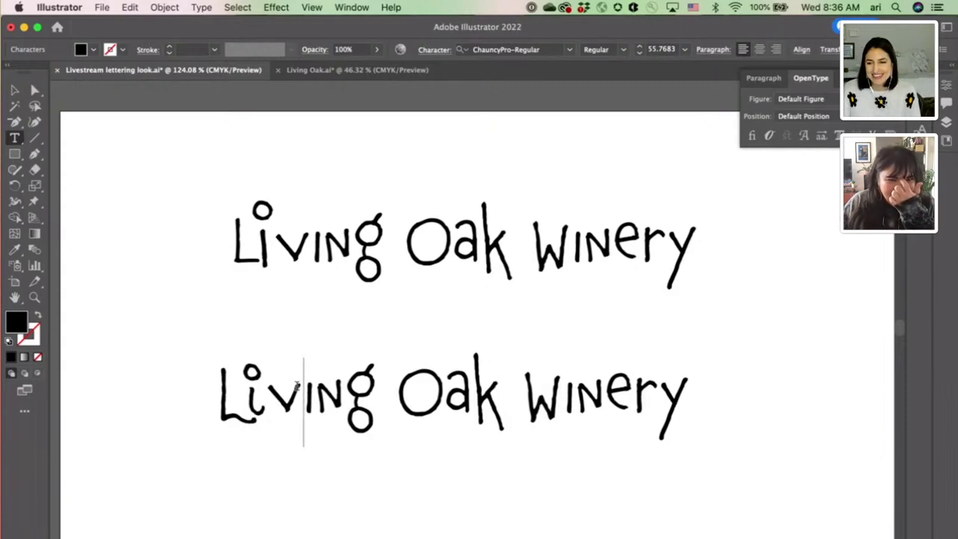
Step: Give the v, n and g of the lower 'Living' alternate letterforms
{"action": "left_click_drag", "start_coordinate": [297, 385], "coordinate": [280, 390]}
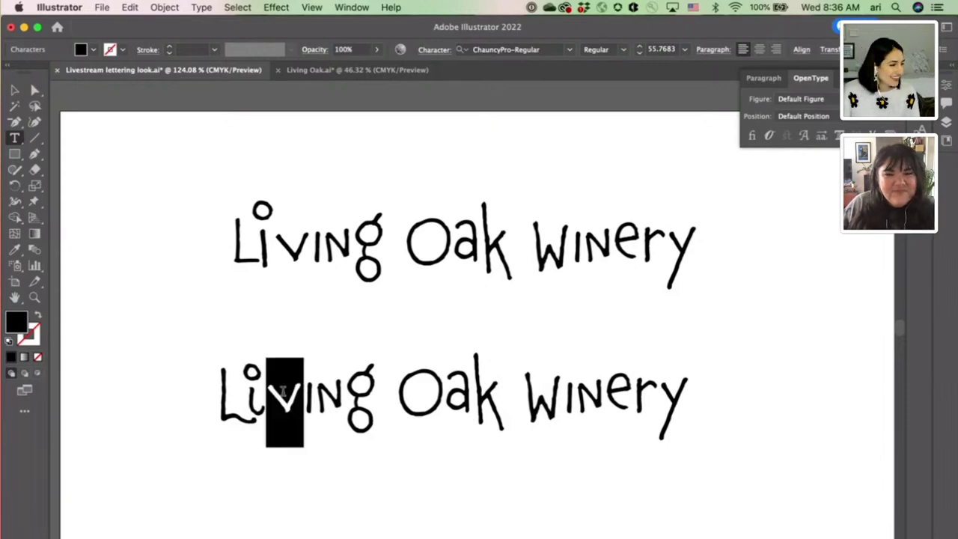
{"action": "left_click", "coordinate": [335, 460]}
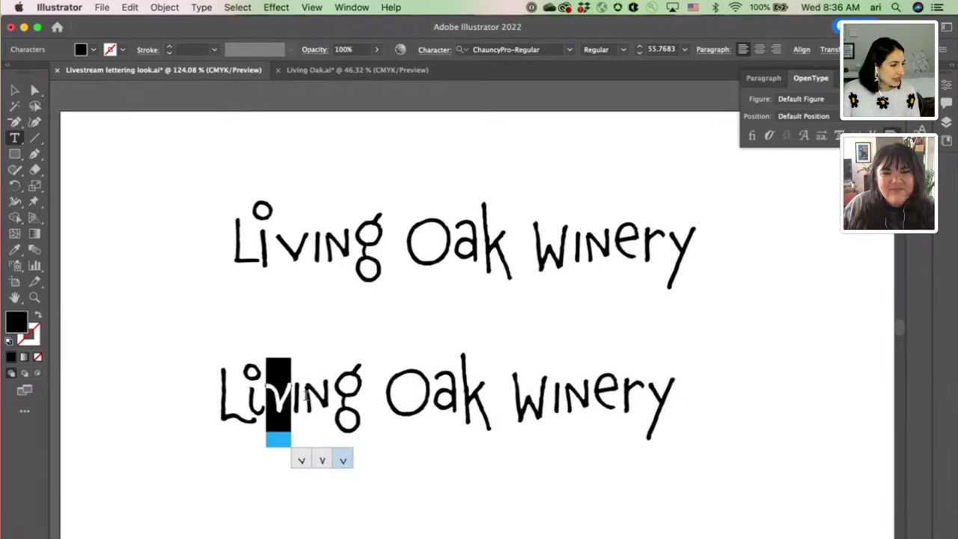
{"action": "left_click", "coordinate": [303, 391]}
{"action": "left_click_drag", "start_coordinate": [305, 391], "coordinate": [362, 384]}
{"action": "left_click", "coordinate": [316, 392]}
{"action": "left_click", "coordinate": [380, 460]}
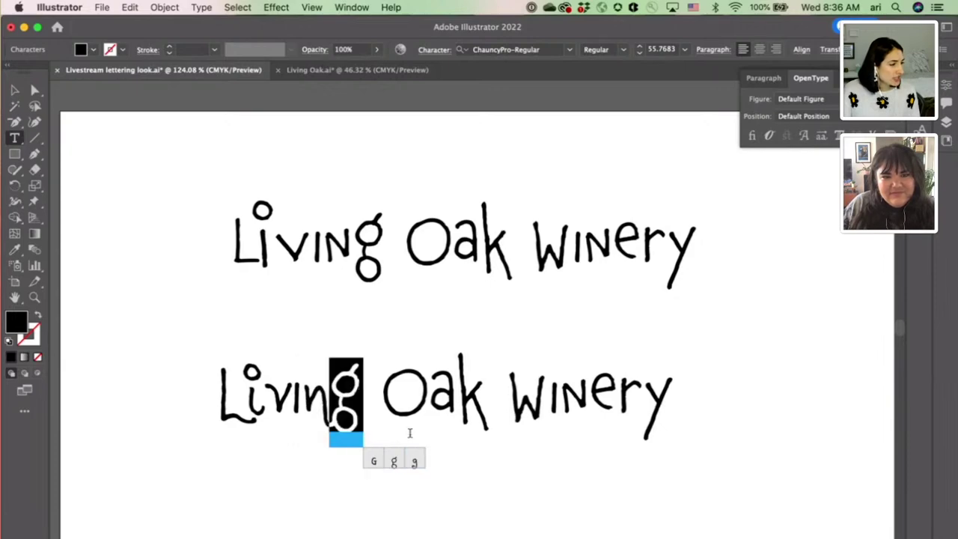
{"action": "left_click", "coordinate": [410, 461]}
{"action": "left_click", "coordinate": [403, 404]}
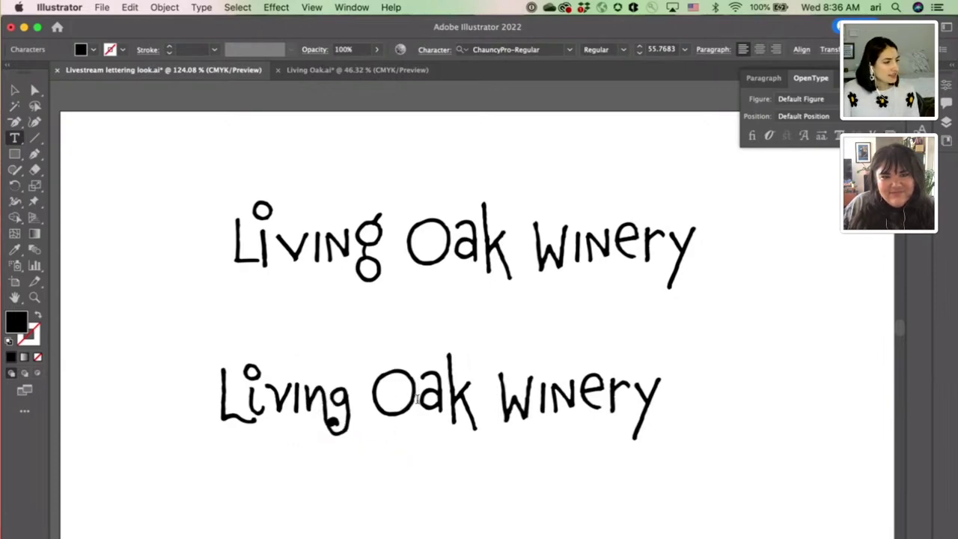
{"action": "left_click_drag", "start_coordinate": [304, 404], "coordinate": [330, 404]}
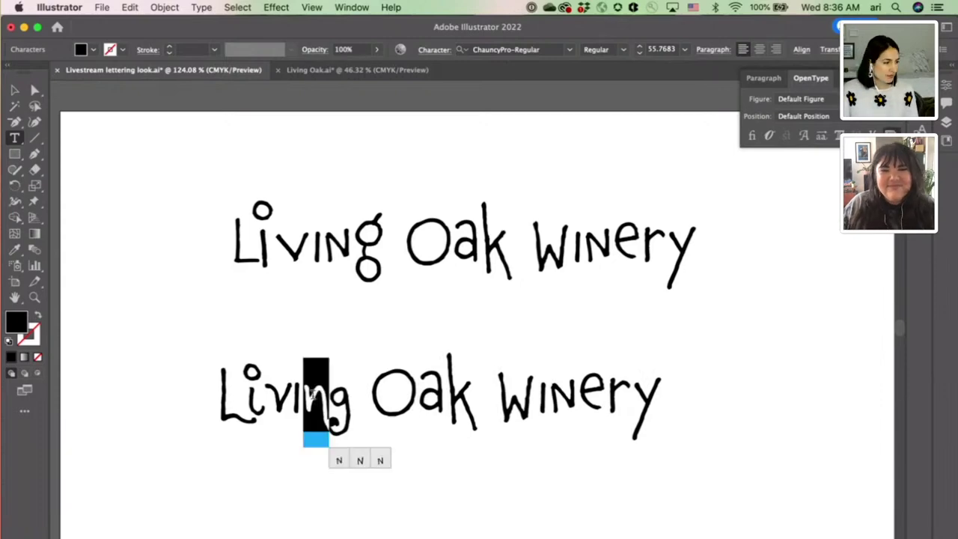
{"action": "left_click", "coordinate": [360, 461]}
{"action": "left_click", "coordinate": [417, 385]}
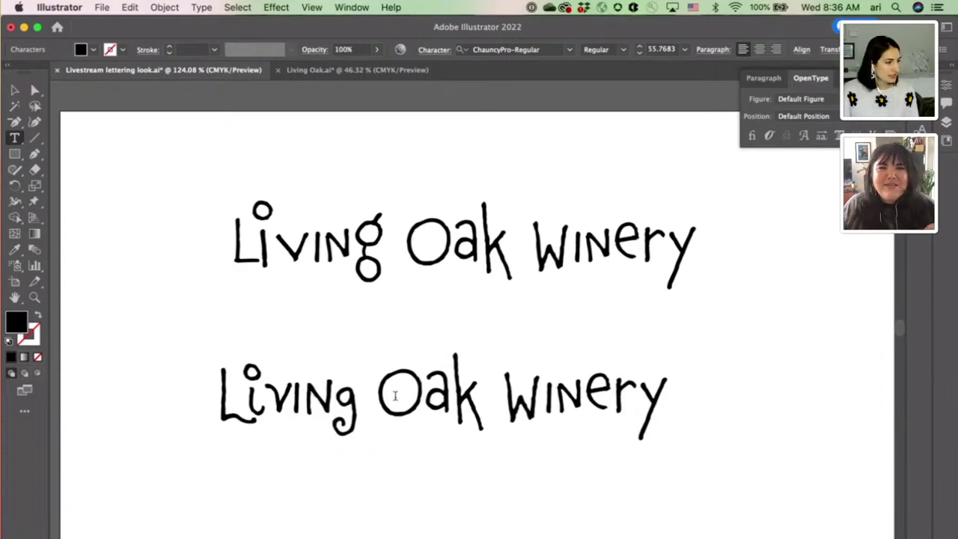
Step: Swap the O, a and k of the lower 'Oak' for alternate glyphs
{"action": "left_click_drag", "start_coordinate": [412, 386], "coordinate": [378, 389]}
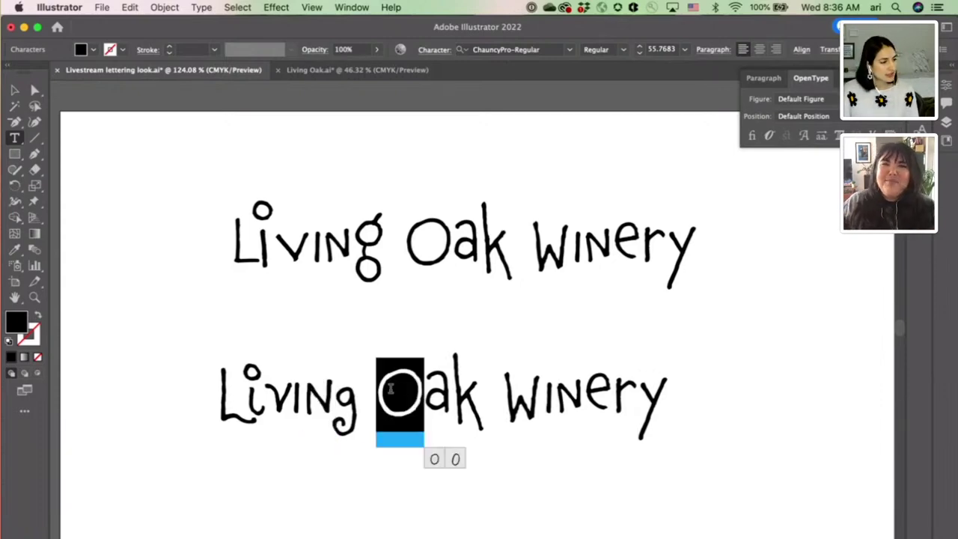
{"action": "left_click", "coordinate": [449, 458]}
{"action": "left_click_drag", "start_coordinate": [443, 403], "coordinate": [416, 402]}
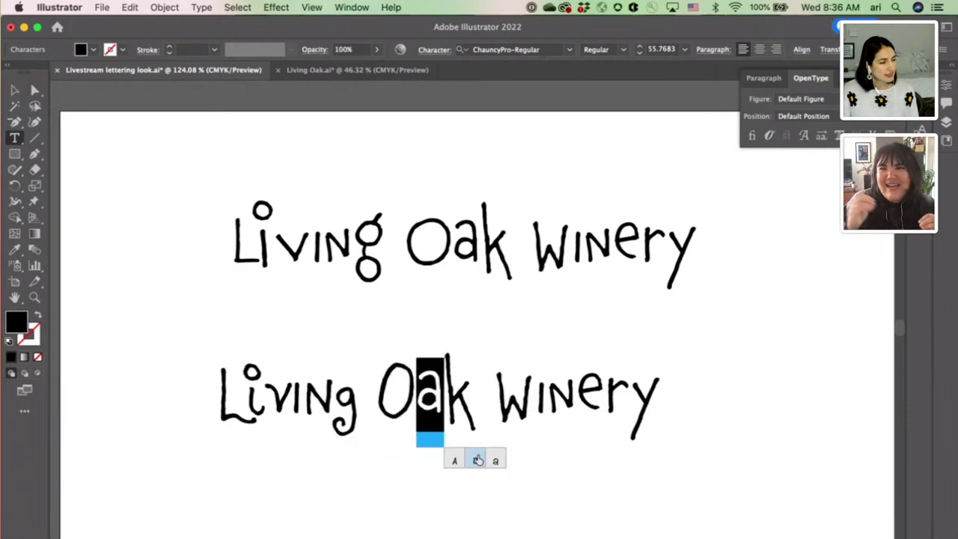
{"action": "left_click", "coordinate": [483, 469]}
{"action": "left_click", "coordinate": [461, 414]}
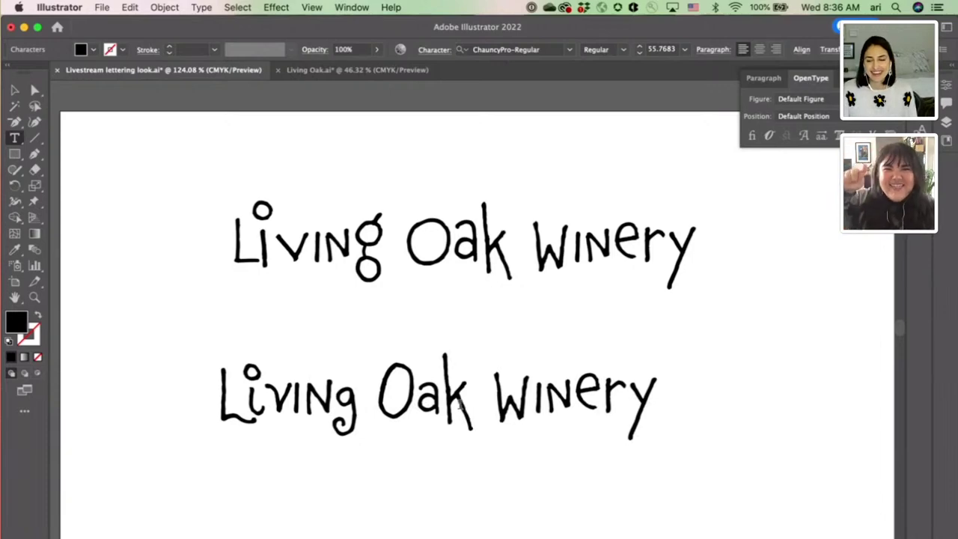
{"action": "left_click_drag", "start_coordinate": [473, 404], "coordinate": [445, 405]}
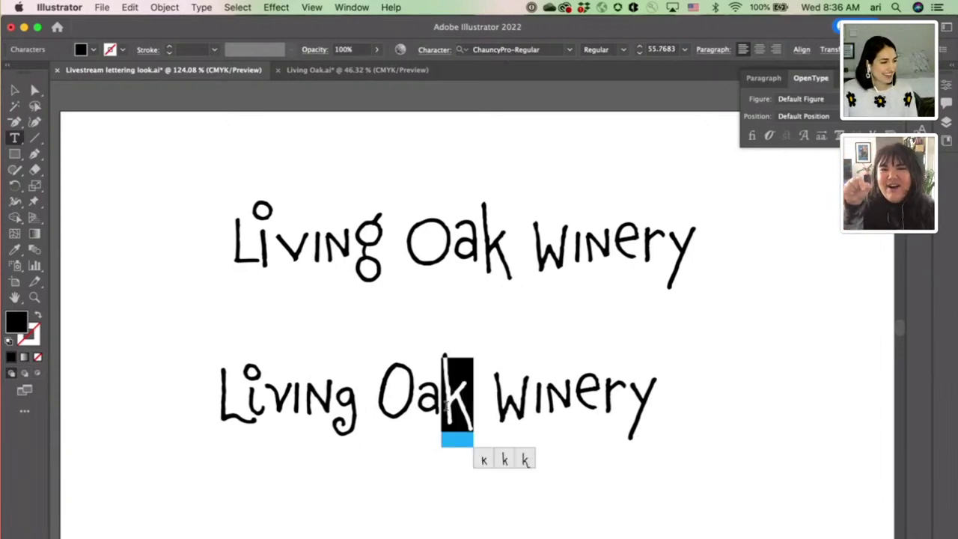
{"action": "left_click", "coordinate": [535, 460]}
{"action": "left_click", "coordinate": [462, 390]}
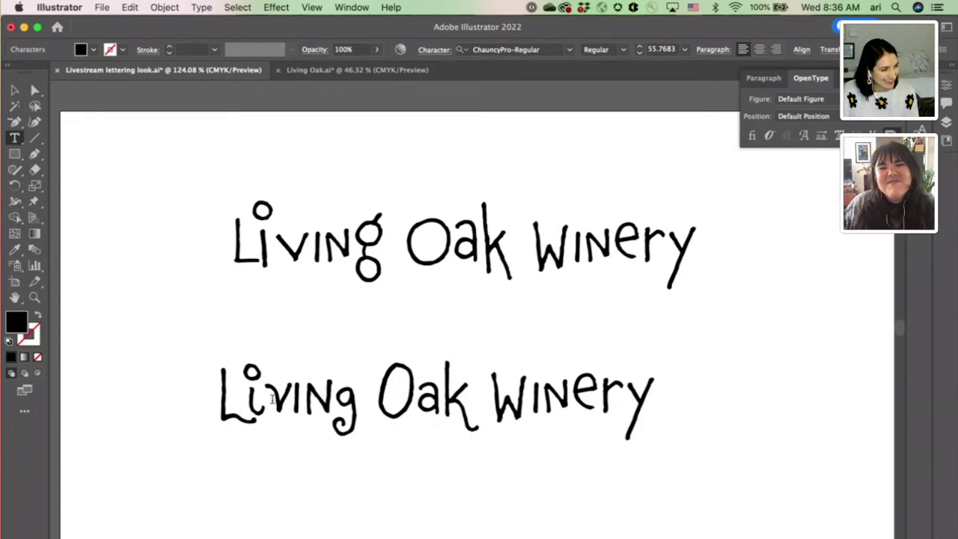
Step: Try the second and third alternates for the i in 'Living' and keep one
{"action": "left_click_drag", "start_coordinate": [244, 397], "coordinate": [264, 397]}
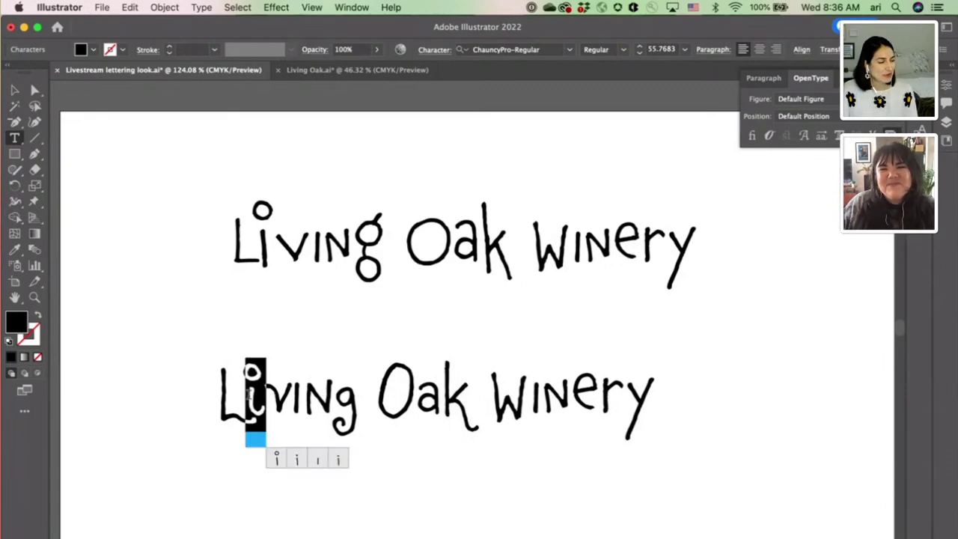
{"action": "left_click", "coordinate": [294, 461]}
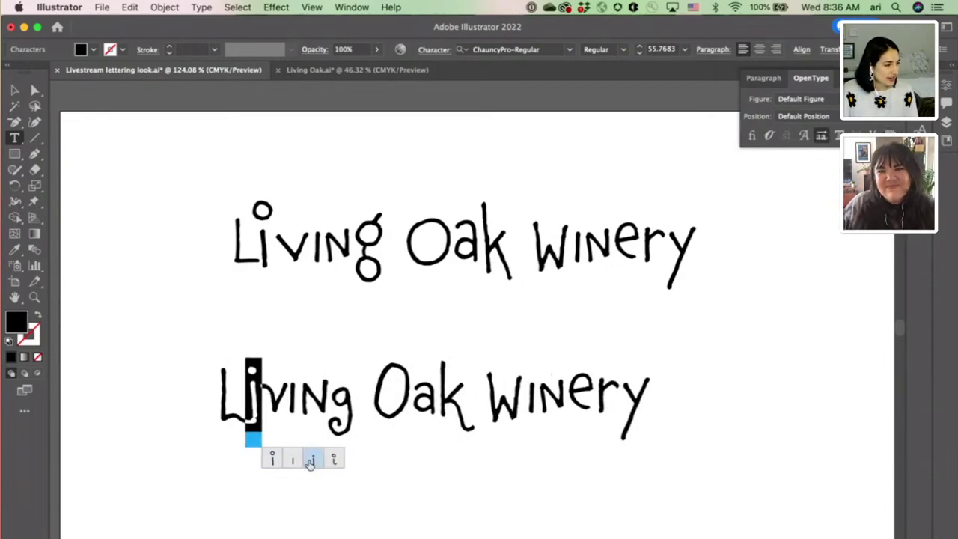
{"action": "left_click", "coordinate": [310, 460]}
{"action": "left_click", "coordinate": [300, 404]}
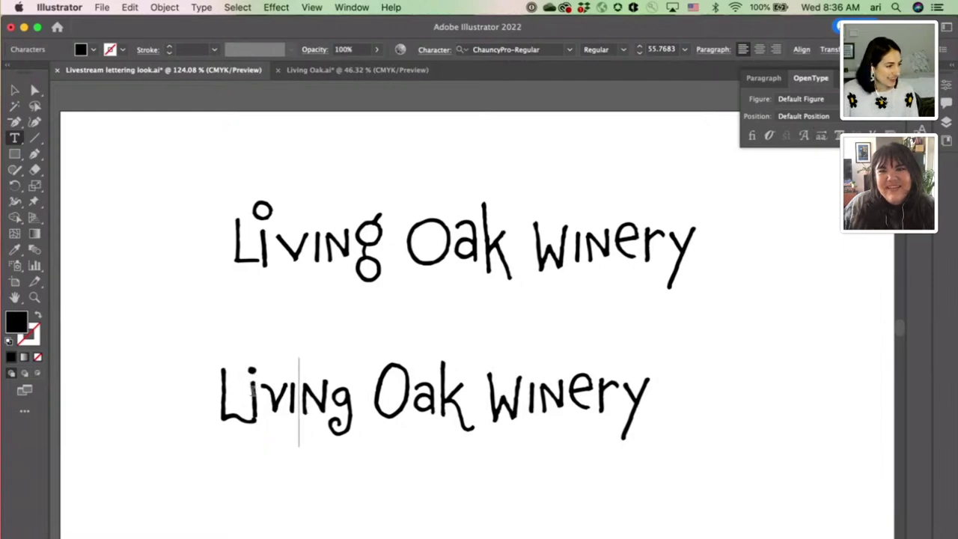
{"action": "left_click_drag", "start_coordinate": [245, 395], "coordinate": [260, 396]}
{"action": "left_click", "coordinate": [293, 459]}
{"action": "left_click", "coordinate": [397, 394]}
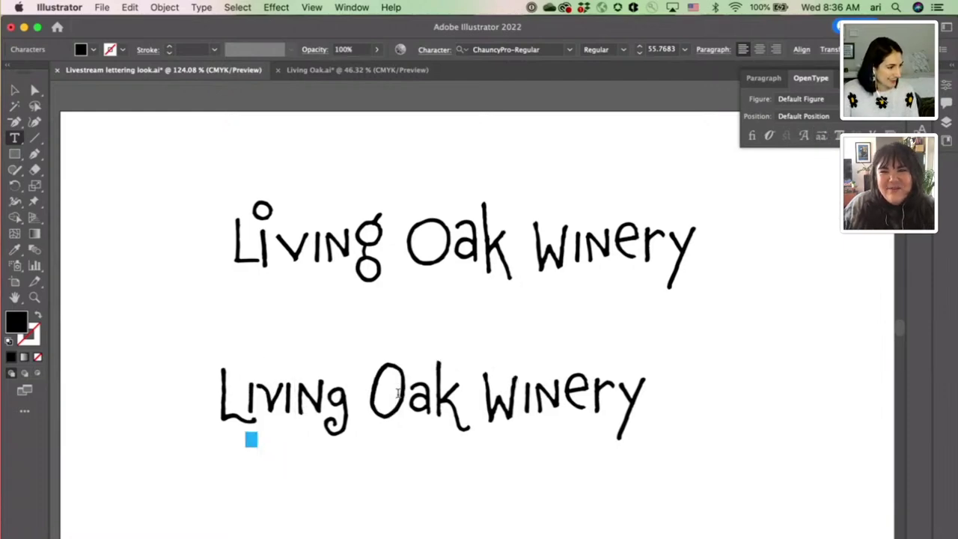
Step: Swap the W and n of the lower 'Winery' for curled alternates
{"action": "left_click_drag", "start_coordinate": [480, 397], "coordinate": [521, 437]}
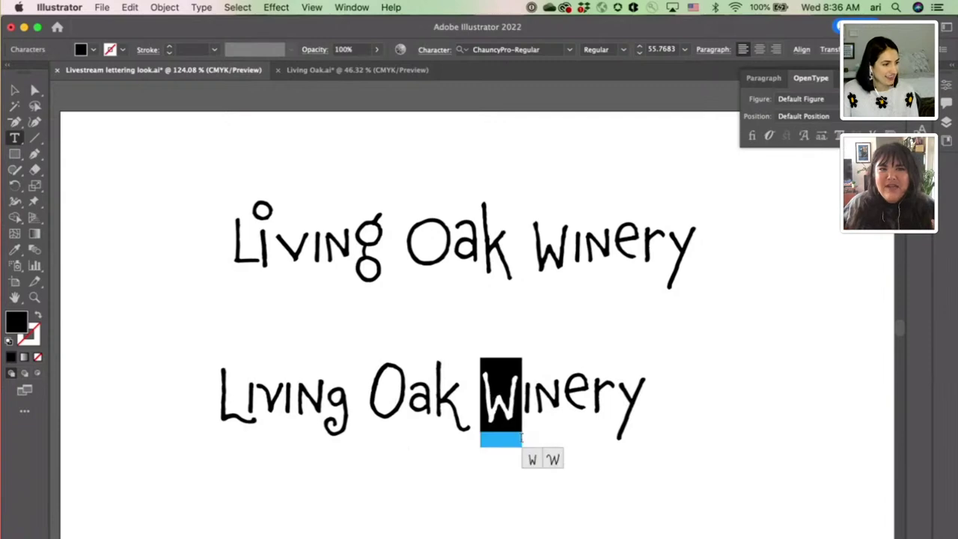
{"action": "left_click", "coordinate": [553, 459]}
{"action": "left_click", "coordinate": [571, 398]}
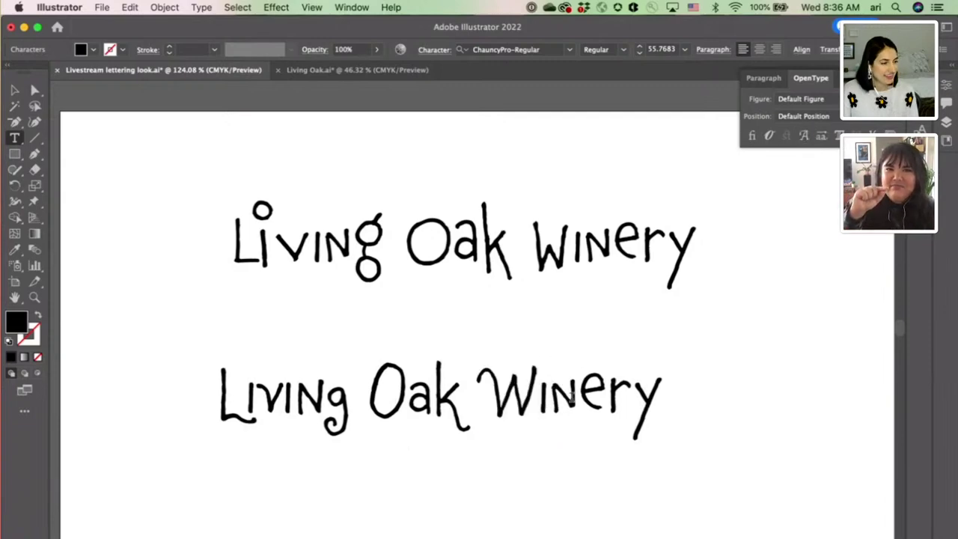
{"action": "left_click_drag", "start_coordinate": [550, 396], "coordinate": [576, 431]}
{"action": "left_click", "coordinate": [627, 459]}
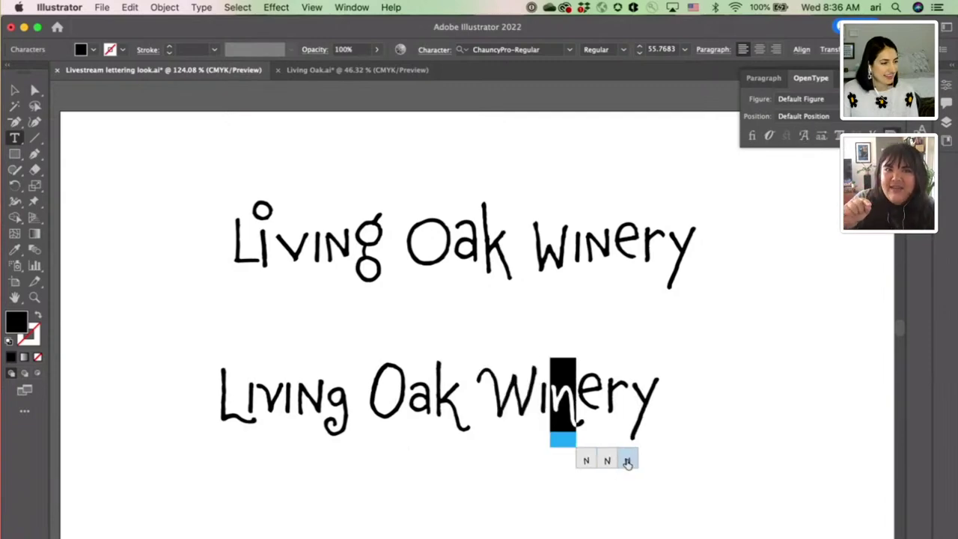
{"action": "left_click", "coordinate": [596, 404]}
Step: Give the e, r and y of the lower 'Winery' their third alternates
{"action": "left_click_drag", "start_coordinate": [604, 397], "coordinate": [587, 398]}
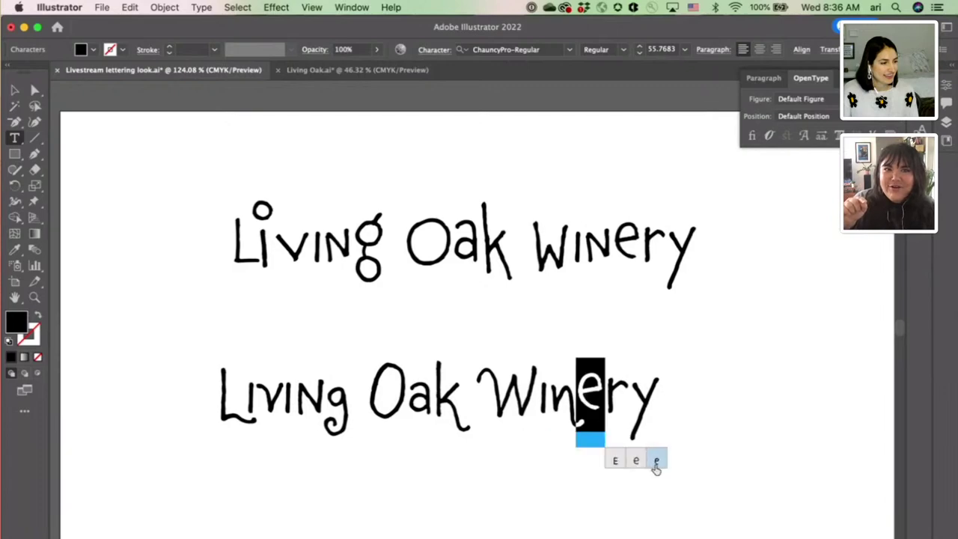
{"action": "left_click", "coordinate": [655, 462]}
{"action": "left_click", "coordinate": [618, 400]}
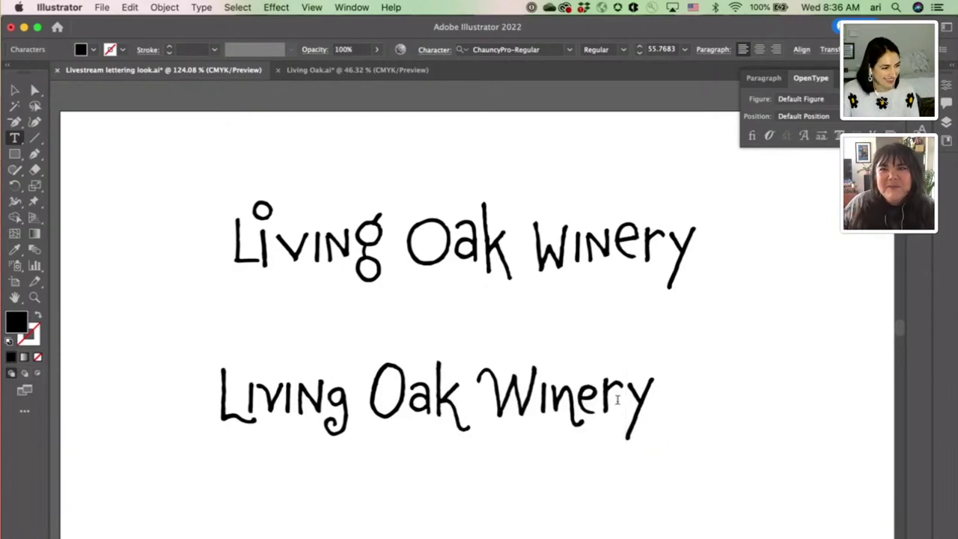
{"action": "left_click_drag", "start_coordinate": [618, 401], "coordinate": [651, 402]}
{"action": "left_click", "coordinate": [674, 459]}
{"action": "left_click", "coordinate": [621, 403]}
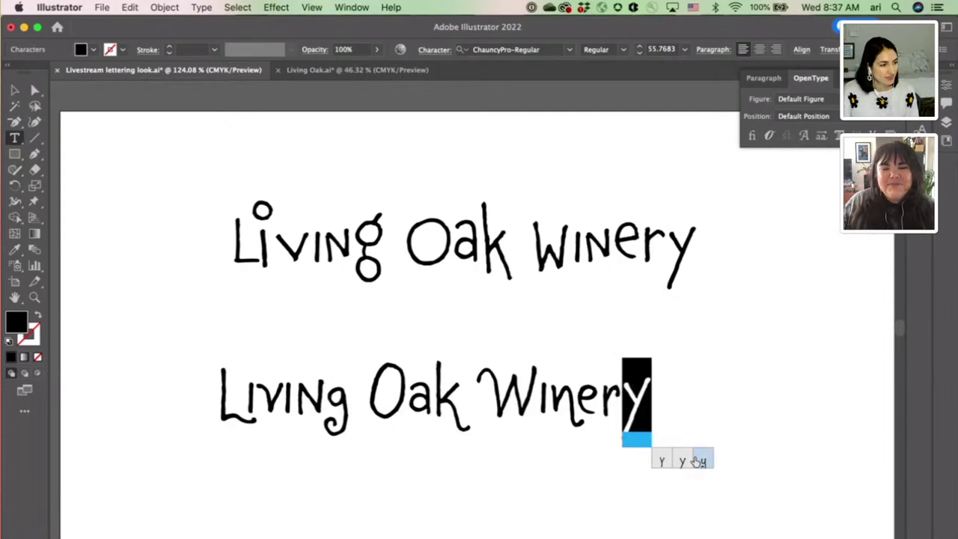
{"action": "left_click", "coordinate": [697, 462]}
{"action": "left_click", "coordinate": [716, 402]}
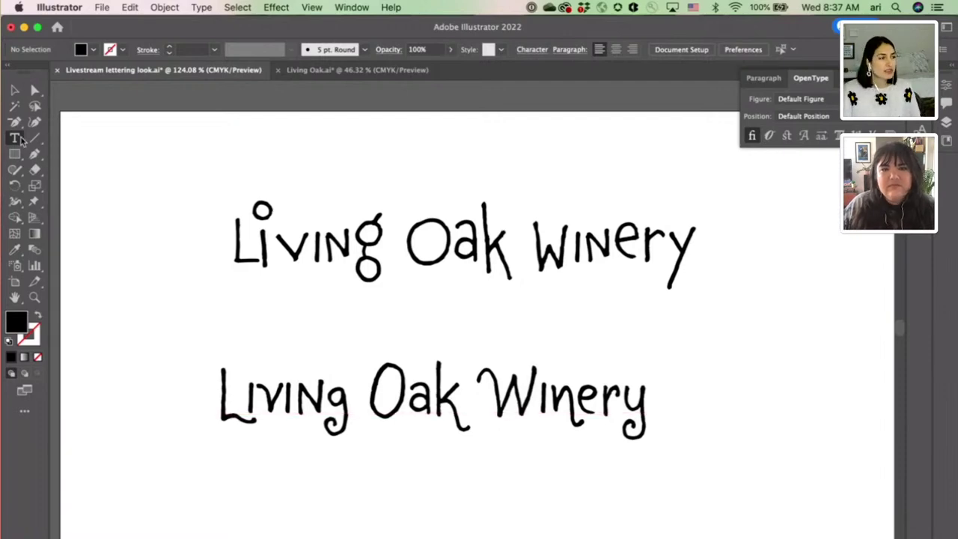
Step: Nudge the whole lower 'Living Oak Winery' text object up and to the right
{"action": "left_click", "coordinate": [15, 90]}
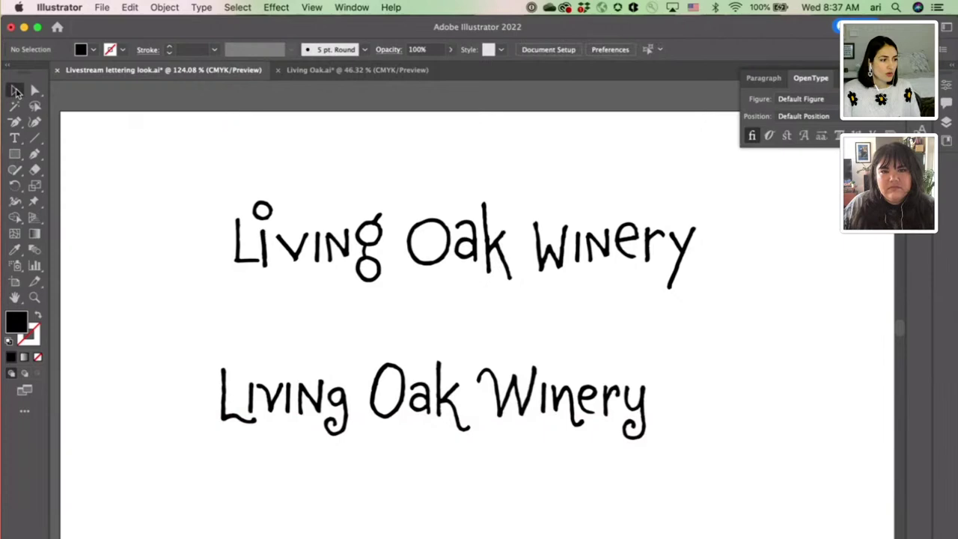
{"action": "mouse_move", "coordinate": [496, 423]}
{"action": "left_mouse_down"}
{"action": "mouse_move", "coordinate": [544, 408]}
{"action": "mouse_move", "coordinate": [507, 416]}
{"action": "left_mouse_up"}
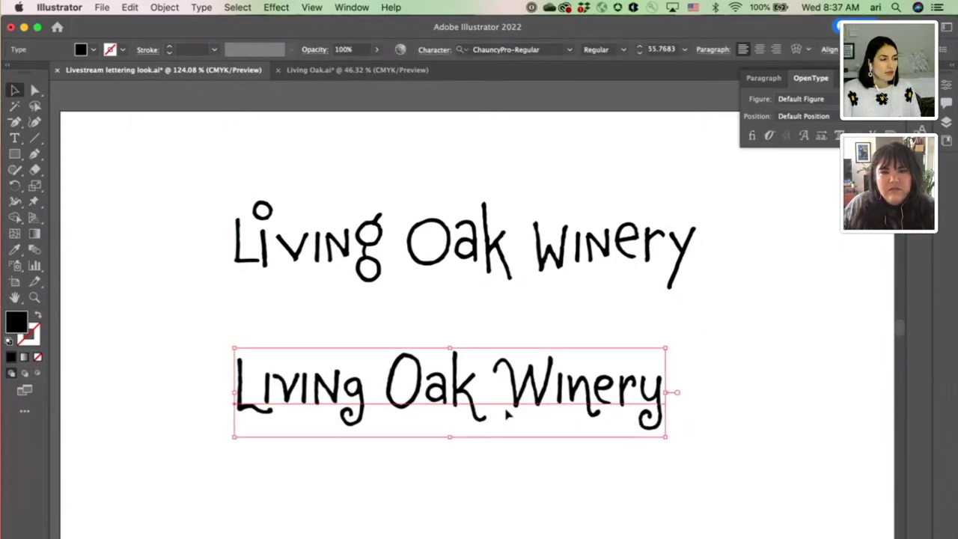
{"action": "left_click", "coordinate": [523, 452]}
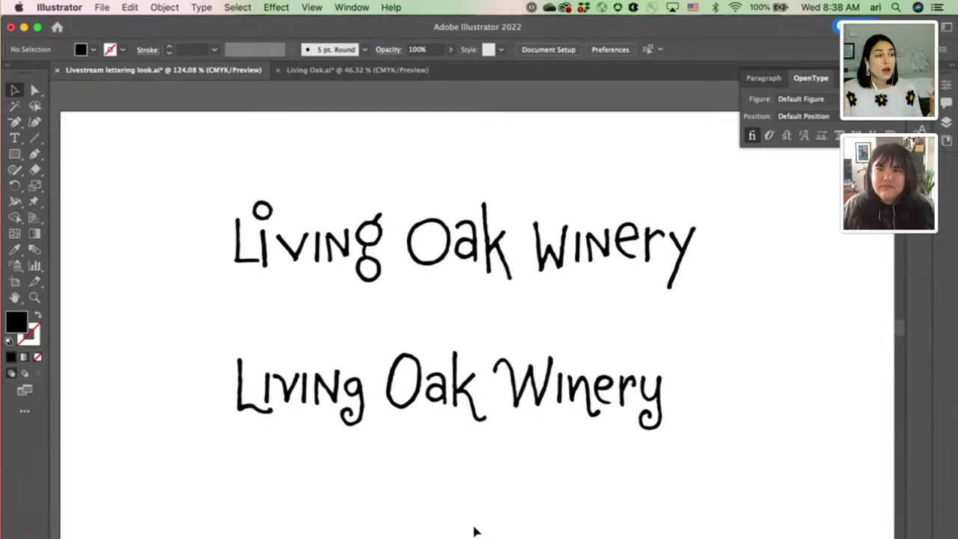
Step: Change the e in the lower 'Winery' to its third alternate glyph
{"action": "left_click", "coordinate": [615, 386]}
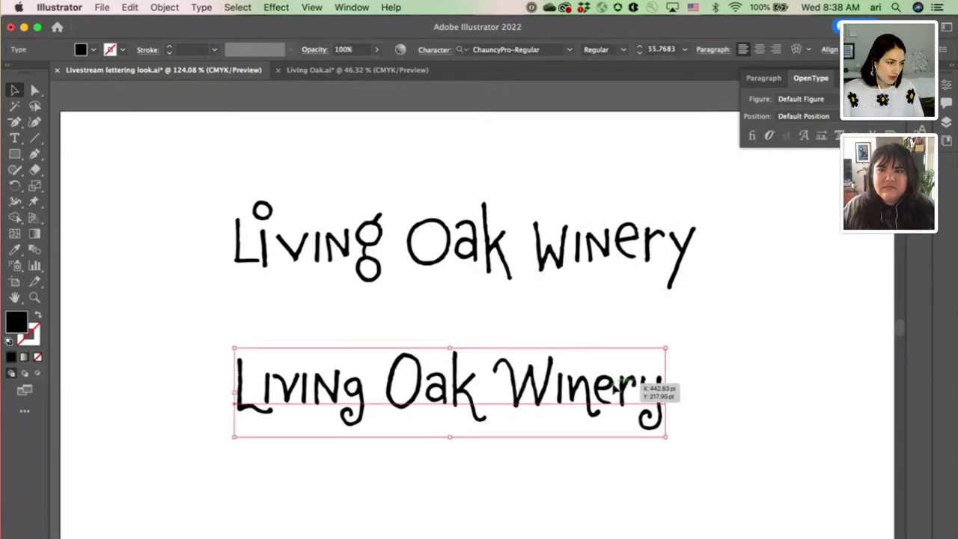
{"action": "double_click", "coordinate": [615, 386]}
{"action": "double_click", "coordinate": [615, 386]}
{"action": "left_click", "coordinate": [611, 381]}
{"action": "left_click_drag", "start_coordinate": [616, 383], "coordinate": [592, 383]}
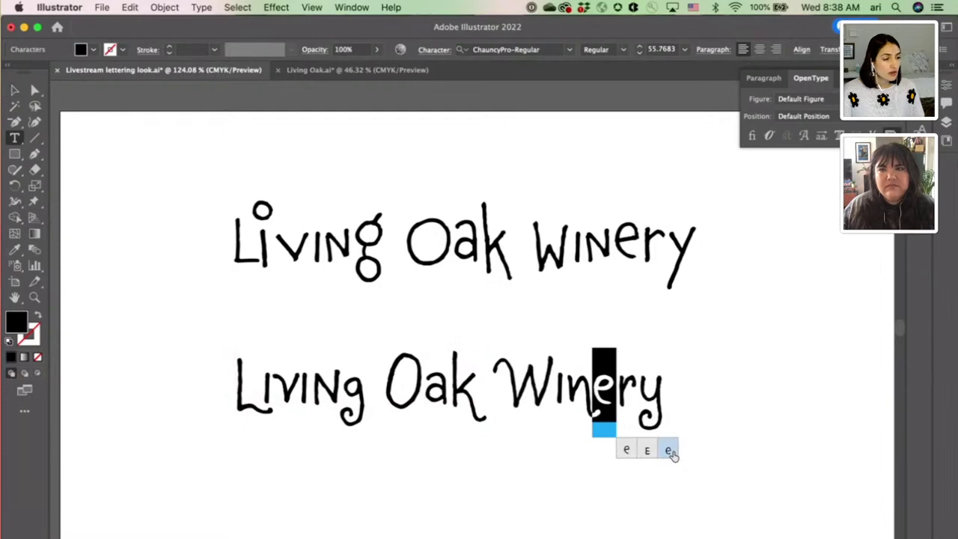
{"action": "left_click", "coordinate": [670, 451]}
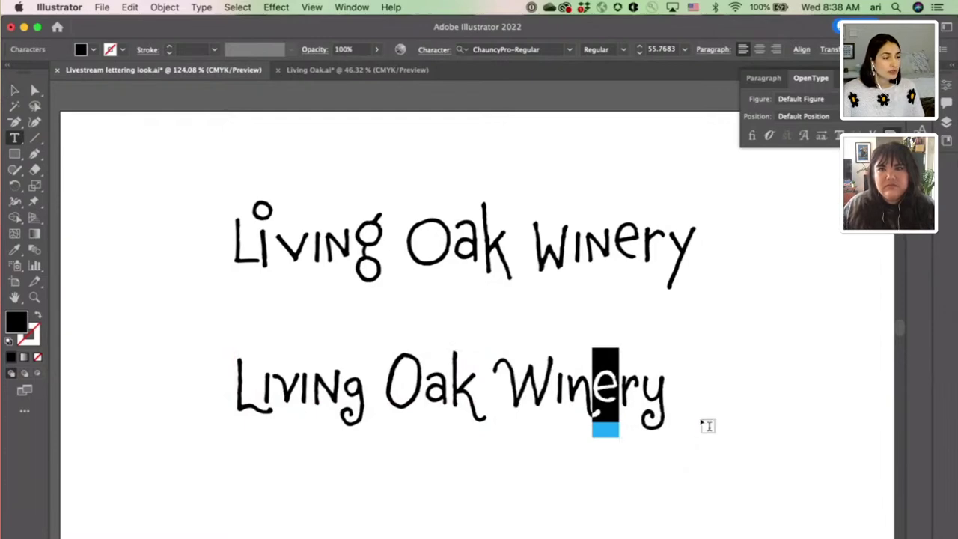
{"action": "key", "text": "super+shift+a"}
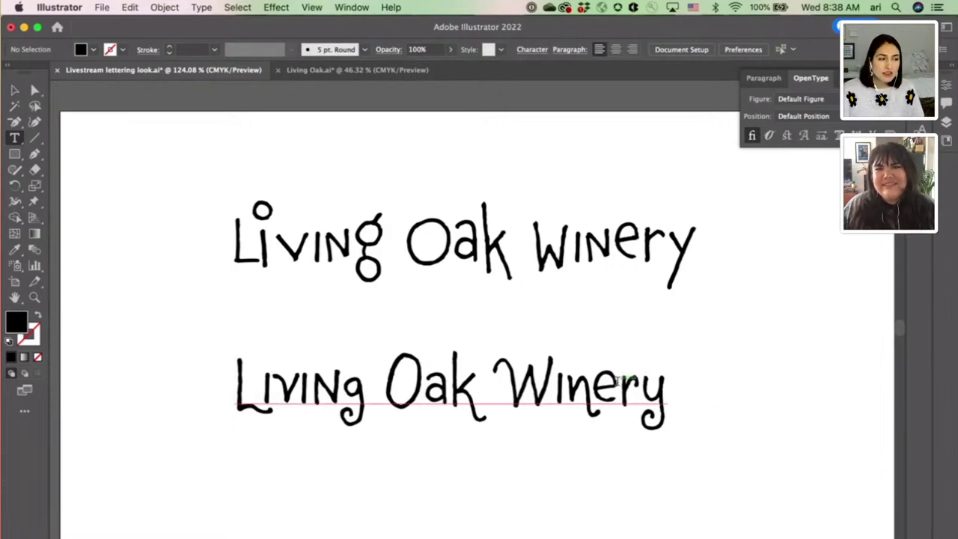
{"action": "left_click_drag", "start_coordinate": [612, 383], "coordinate": [597, 384]}
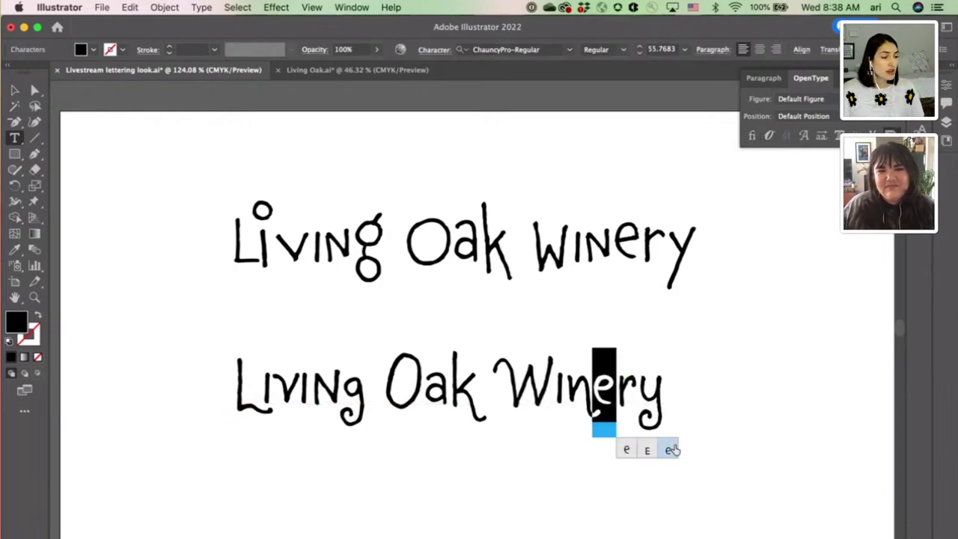
{"action": "left_click", "coordinate": [589, 369]}
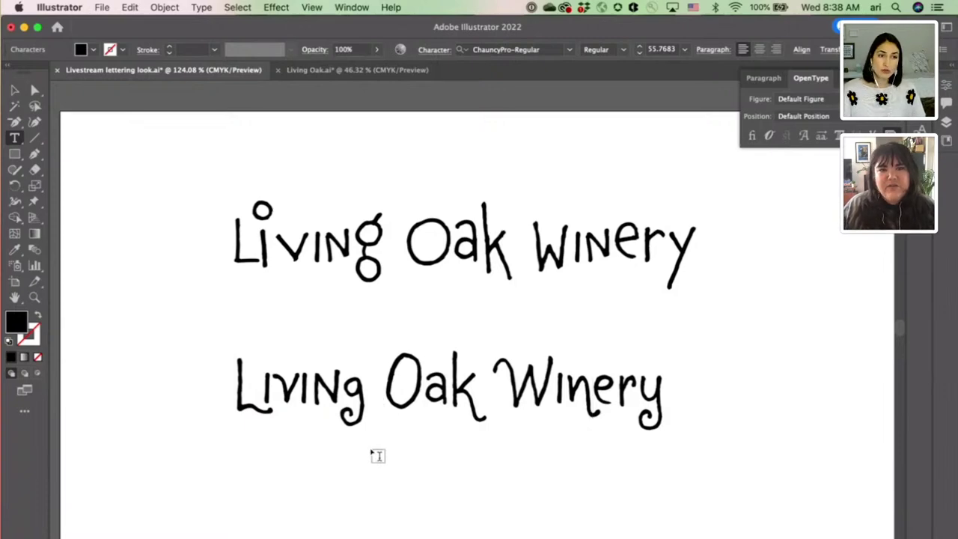
Step: Scroll across the artboards to bring the two-line serif 'Living Oak / Winery' into view
{"action": "scroll", "coordinate": [377, 449], "scroll_direction": "down", "scroll_amount": 1}
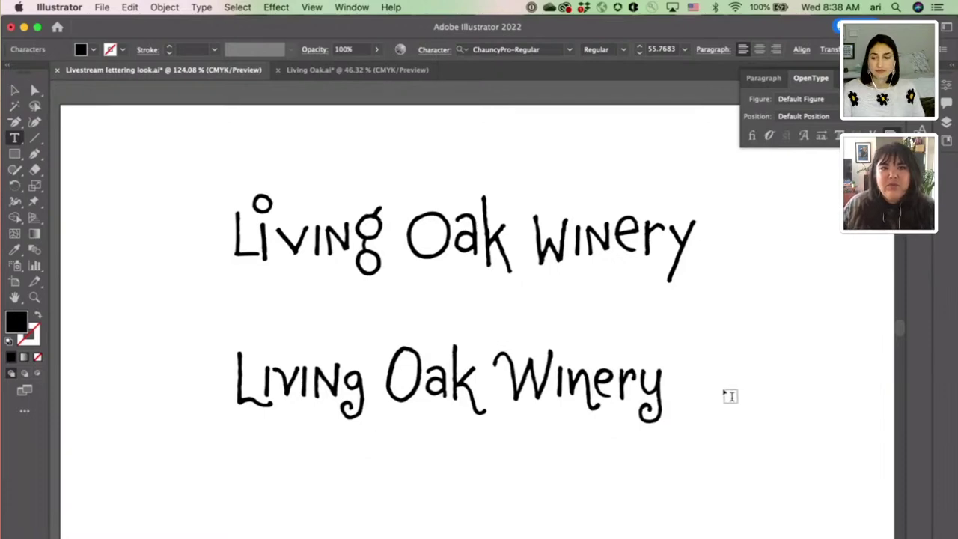
{"action": "scroll", "coordinate": [730, 397], "scroll_direction": "down", "scroll_amount": 3}
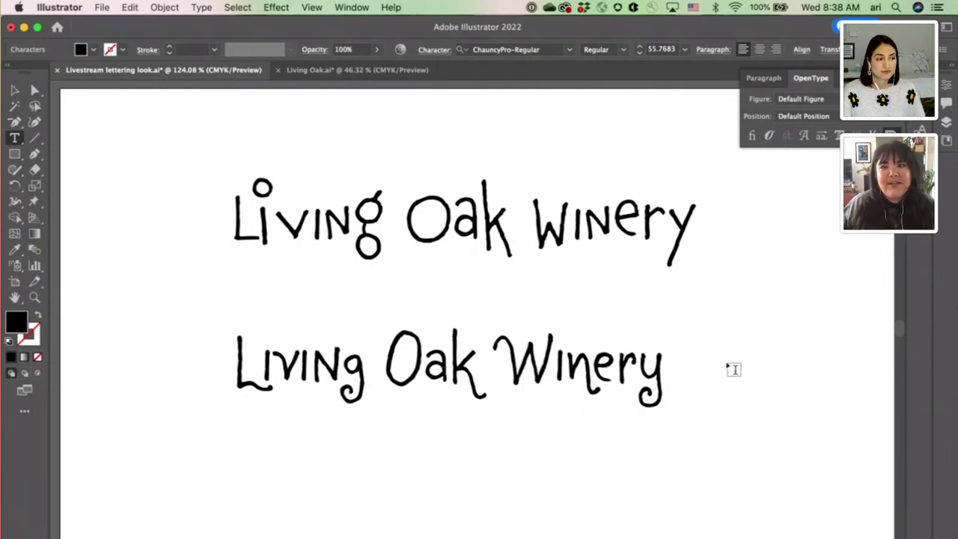
{"action": "scroll", "coordinate": [733, 369], "scroll_direction": "down", "scroll_amount": 1}
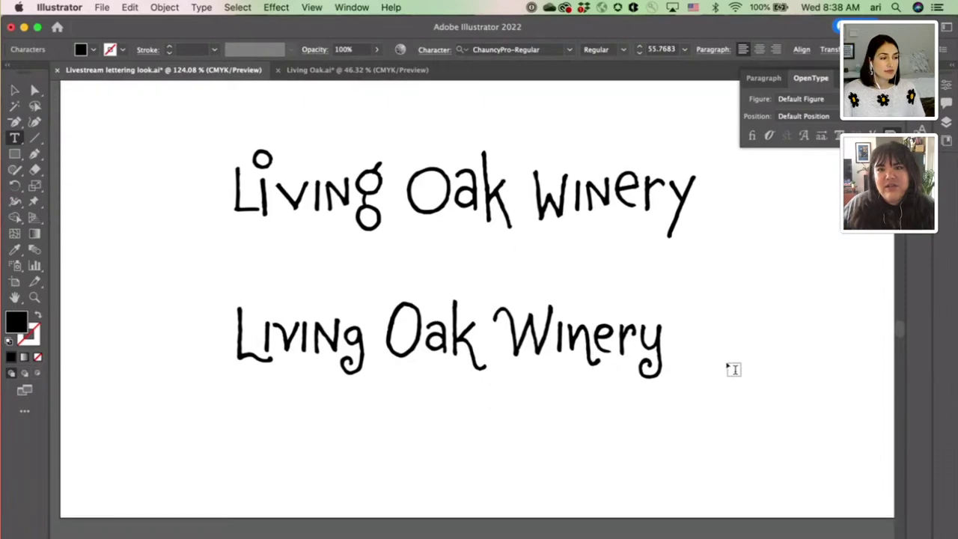
{"action": "scroll", "coordinate": [732, 369], "scroll_direction": "down", "scroll_amount": 1}
{"action": "scroll", "coordinate": [733, 369], "scroll_direction": "down", "scroll_amount": 15}
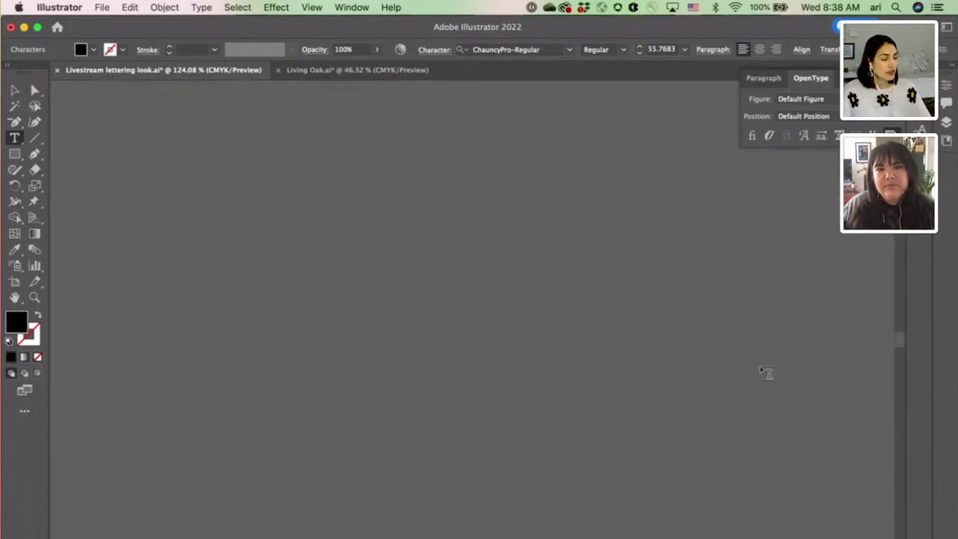
{"action": "scroll", "coordinate": [763, 372], "scroll_direction": "down", "scroll_amount": 5}
{"action": "scroll", "coordinate": [763, 372], "scroll_direction": "left", "scroll_amount": 5}
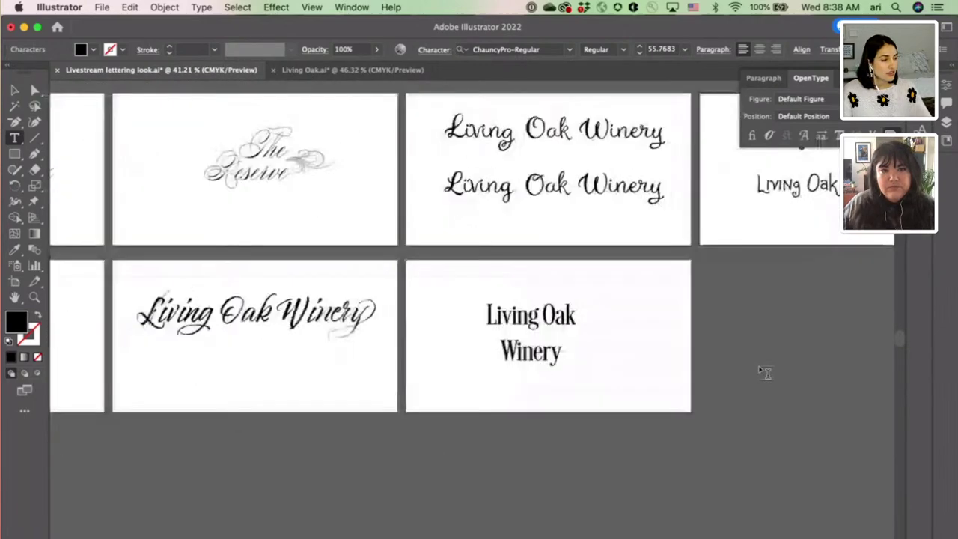
{"action": "scroll", "coordinate": [763, 372], "scroll_direction": "up", "scroll_amount": 4}
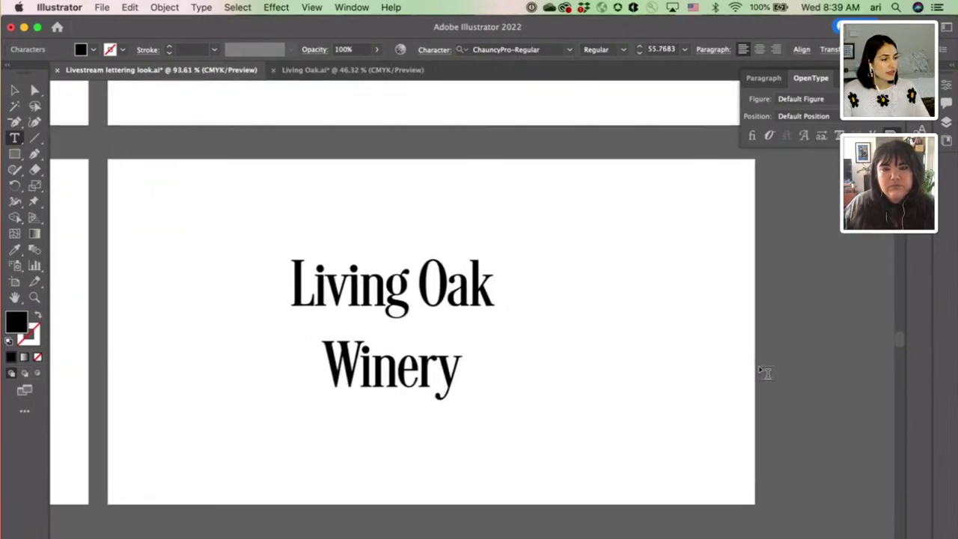
{"action": "scroll", "coordinate": [763, 372], "scroll_direction": "left", "scroll_amount": 3}
{"action": "scroll", "coordinate": [763, 372], "scroll_direction": "up", "scroll_amount": 1}
{"action": "scroll", "coordinate": [766, 373], "scroll_direction": "up", "scroll_amount": 2}
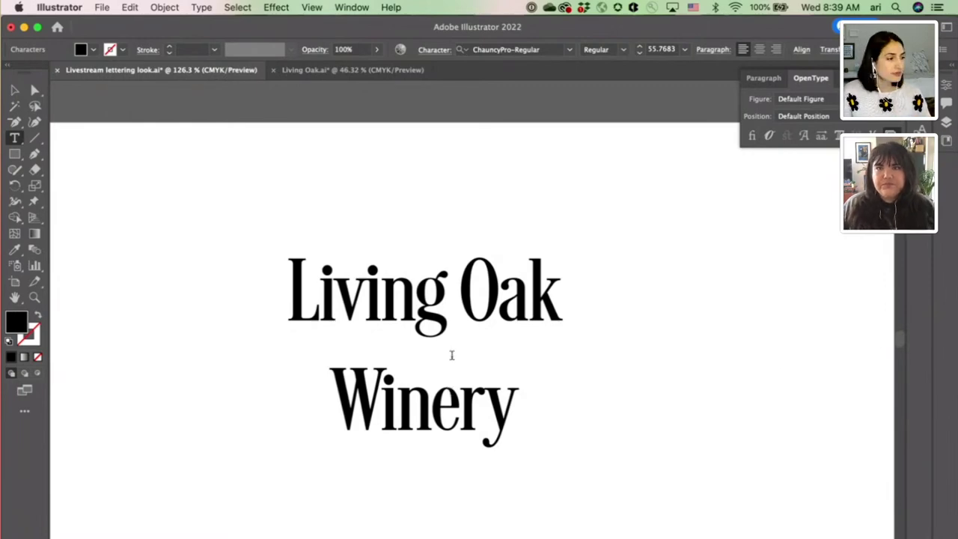
{"action": "scroll", "coordinate": [452, 354], "scroll_direction": "up", "scroll_amount": 3}
{"action": "scroll", "coordinate": [452, 353], "scroll_direction": "left", "scroll_amount": 2}
{"action": "scroll", "coordinate": [453, 353], "scroll_direction": "down", "scroll_amount": 1}
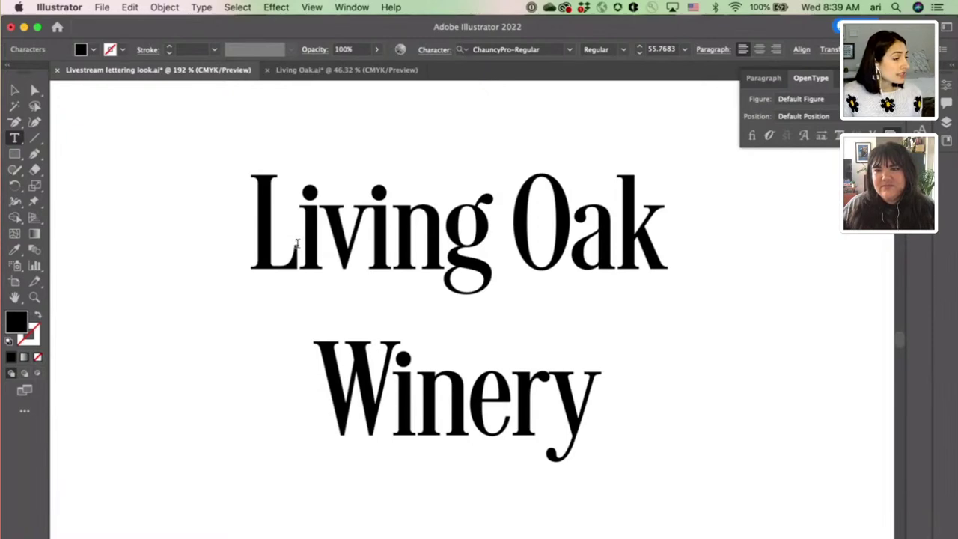
Step: Replace the L of 'Living' with a curled swash L from the Glyphs panel
{"action": "left_click_drag", "start_coordinate": [297, 244], "coordinate": [251, 244]}
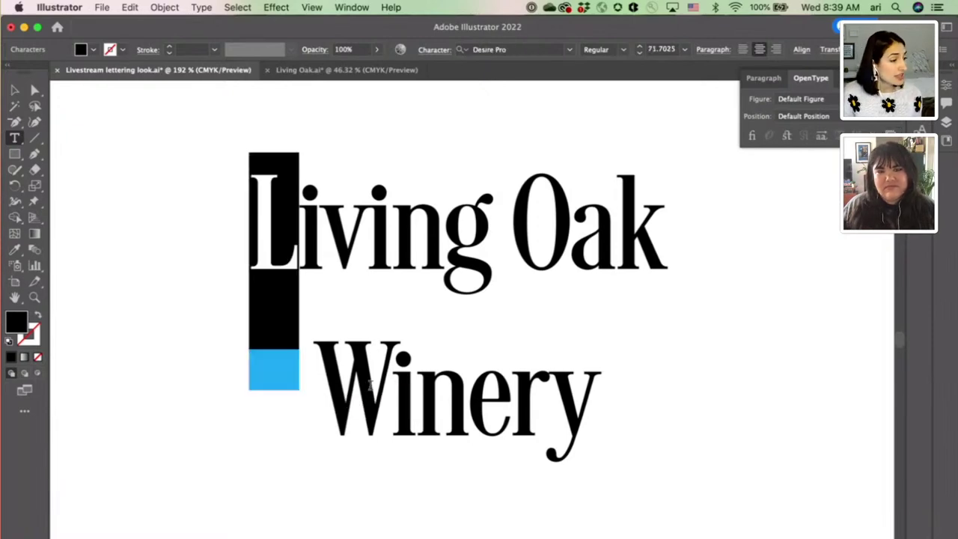
{"action": "left_click", "coordinate": [408, 403]}
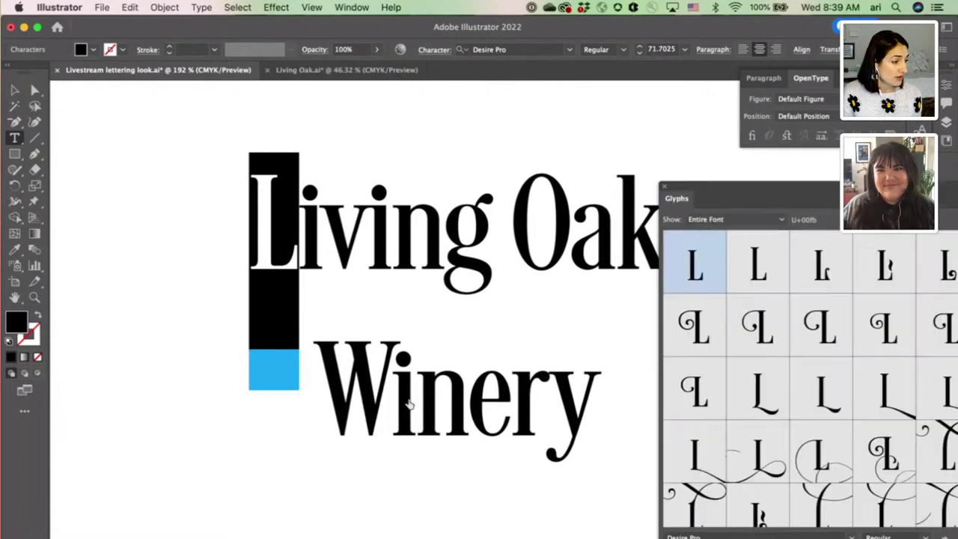
{"action": "left_click_drag", "start_coordinate": [698, 188], "coordinate": [493, 149]}
{"action": "scroll", "coordinate": [621, 280], "scroll_direction": "down", "scroll_amount": 3}
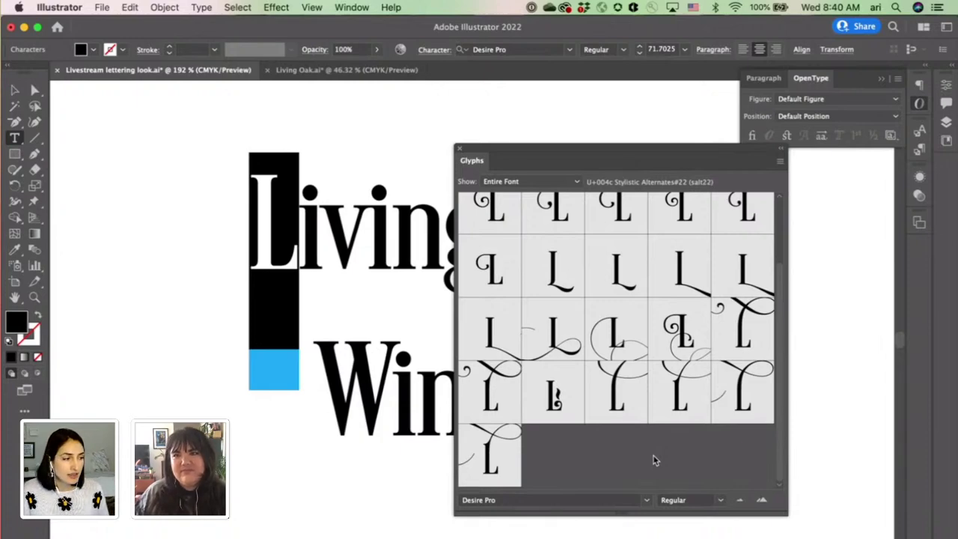
{"action": "scroll", "coordinate": [653, 461], "scroll_direction": "up", "scroll_amount": 1}
{"action": "scroll", "coordinate": [653, 461], "scroll_direction": "up", "scroll_amount": 1}
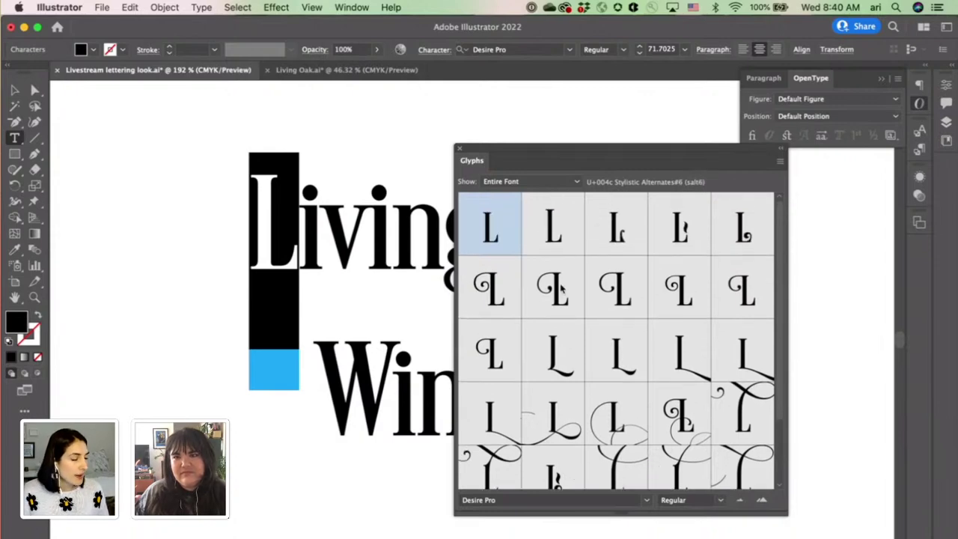
{"action": "scroll", "coordinate": [562, 289], "scroll_direction": "down", "scroll_amount": 1}
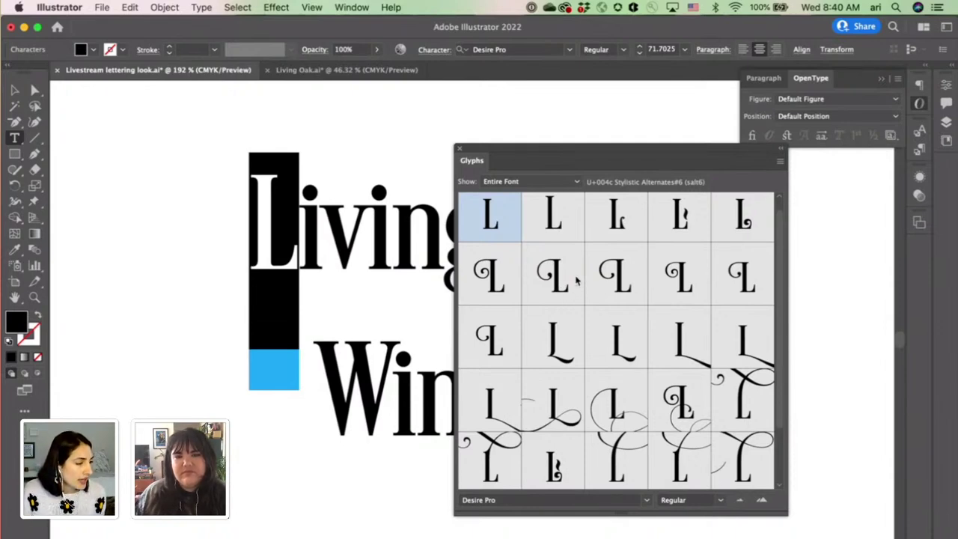
{"action": "double_click", "coordinate": [576, 280]}
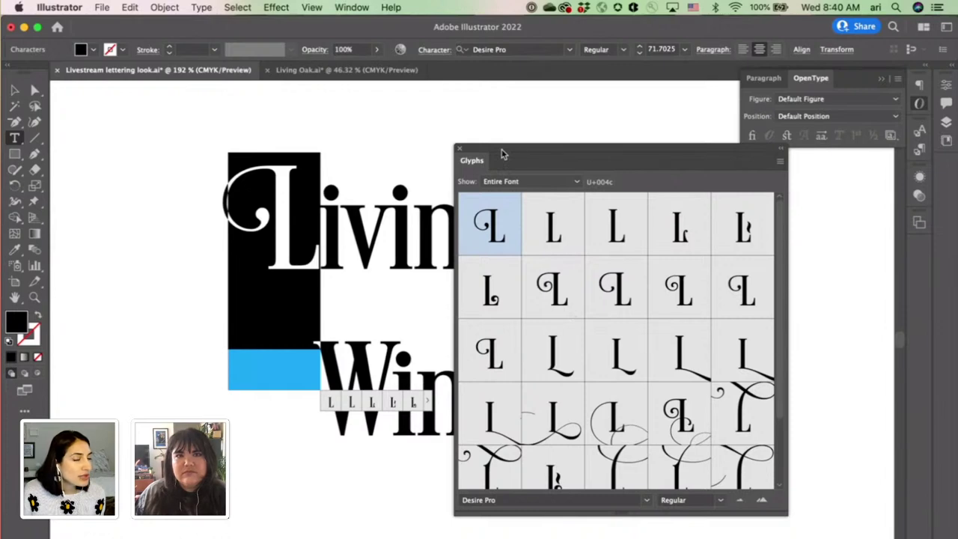
{"action": "left_click_drag", "start_coordinate": [516, 156], "coordinate": [713, 159]}
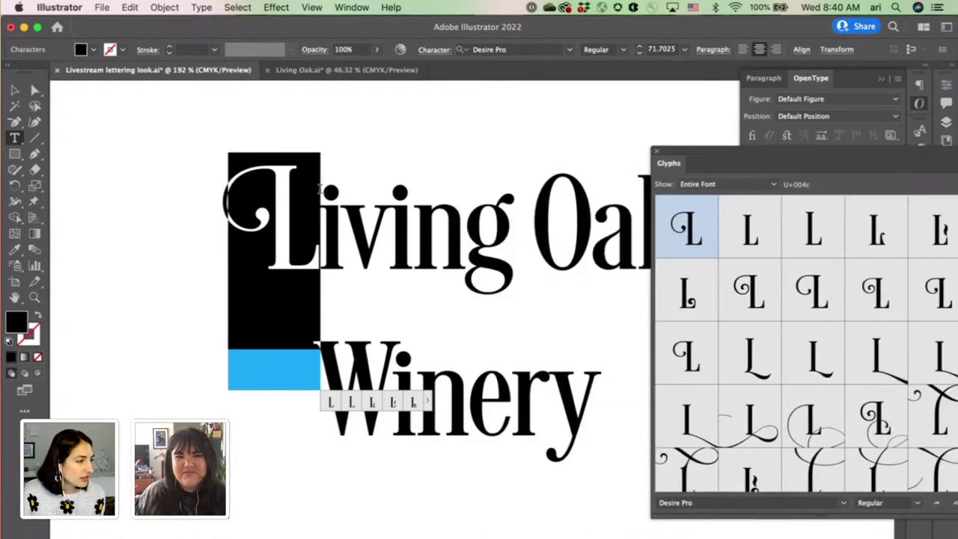
Step: Alt-drag a duplicate of the lockup beside the original and position the right copy
{"action": "left_click", "coordinate": [14, 93]}
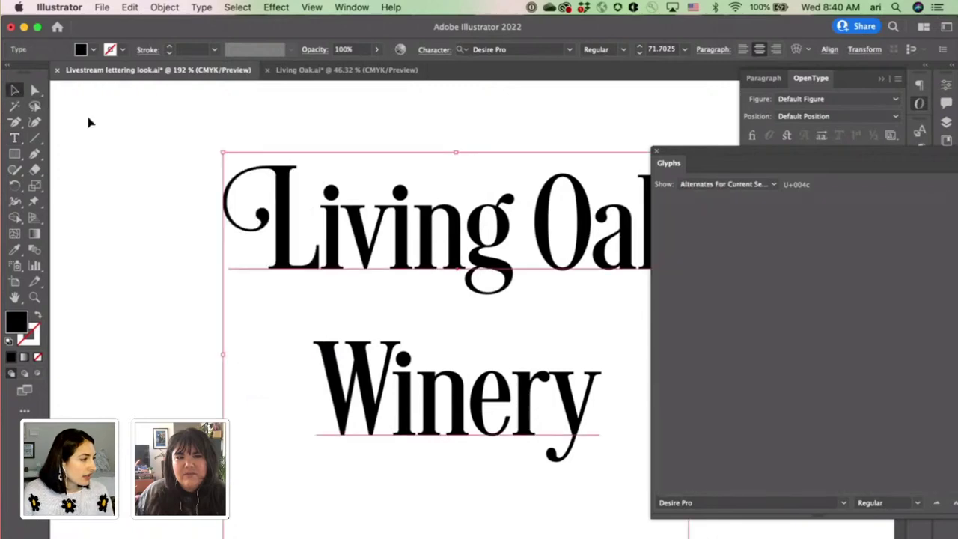
{"action": "scroll", "coordinate": [388, 290], "scroll_direction": "down", "scroll_amount": 5}
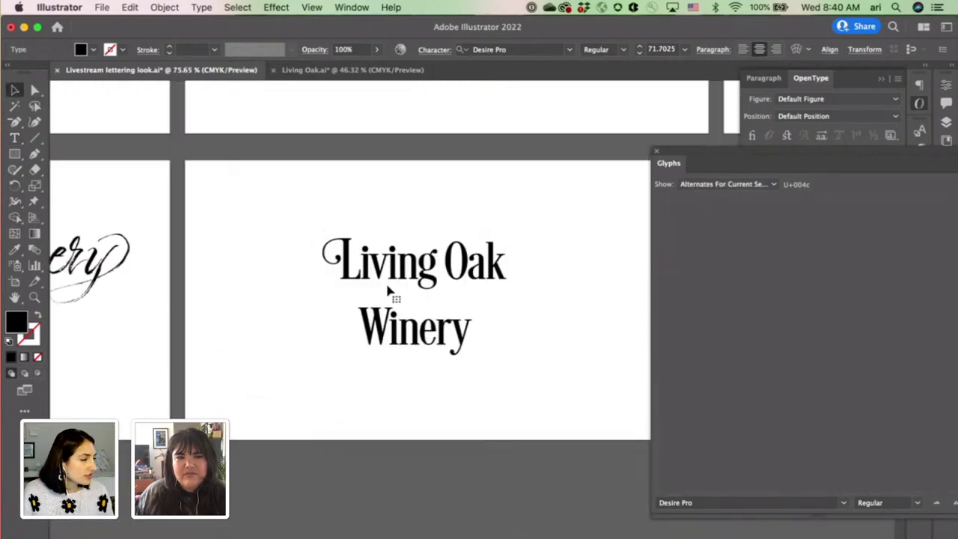
{"action": "left_click_drag", "start_coordinate": [388, 290], "coordinate": [563, 224]}
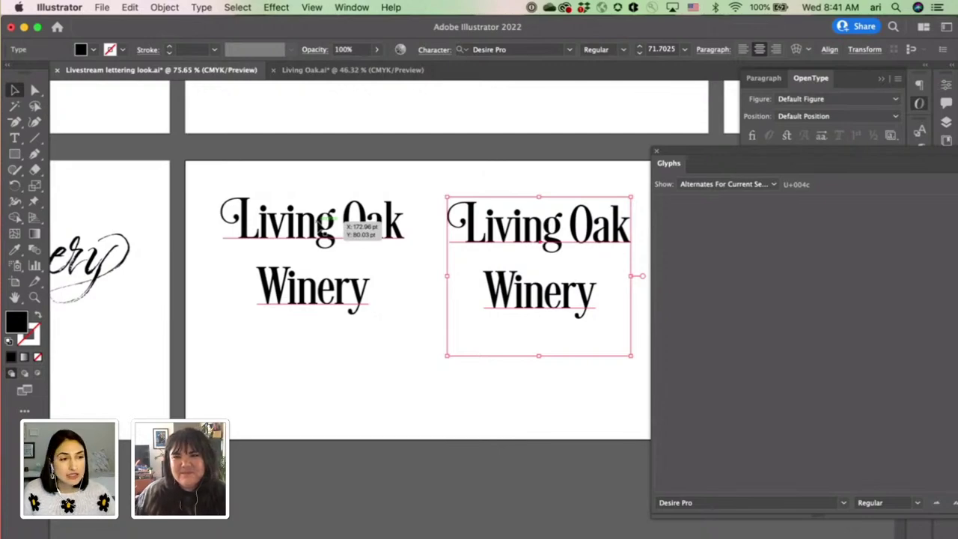
{"action": "scroll", "coordinate": [388, 275], "scroll_direction": "right", "scroll_amount": 3}
{"action": "scroll", "coordinate": [388, 275], "scroll_direction": "up", "scroll_amount": 1}
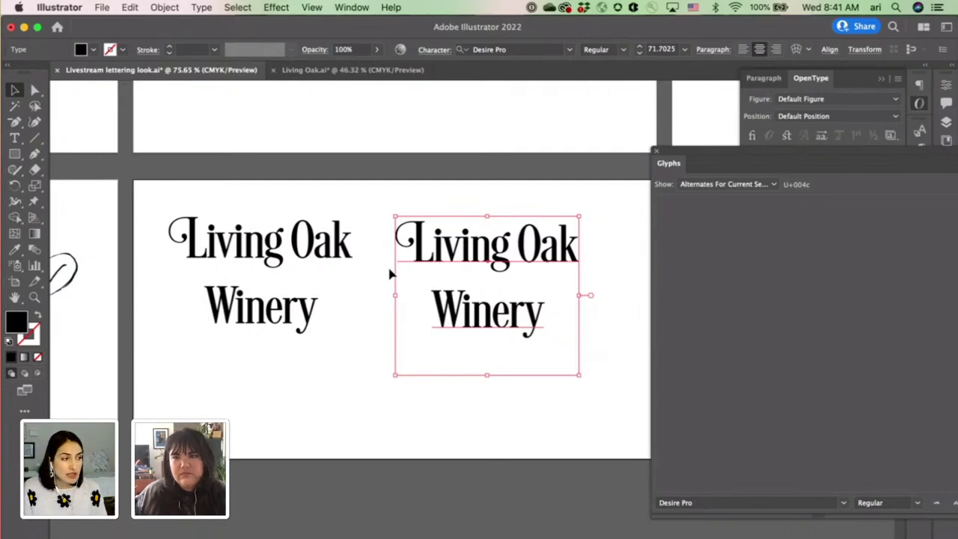
{"action": "scroll", "coordinate": [389, 271], "scroll_direction": "up", "scroll_amount": 2}
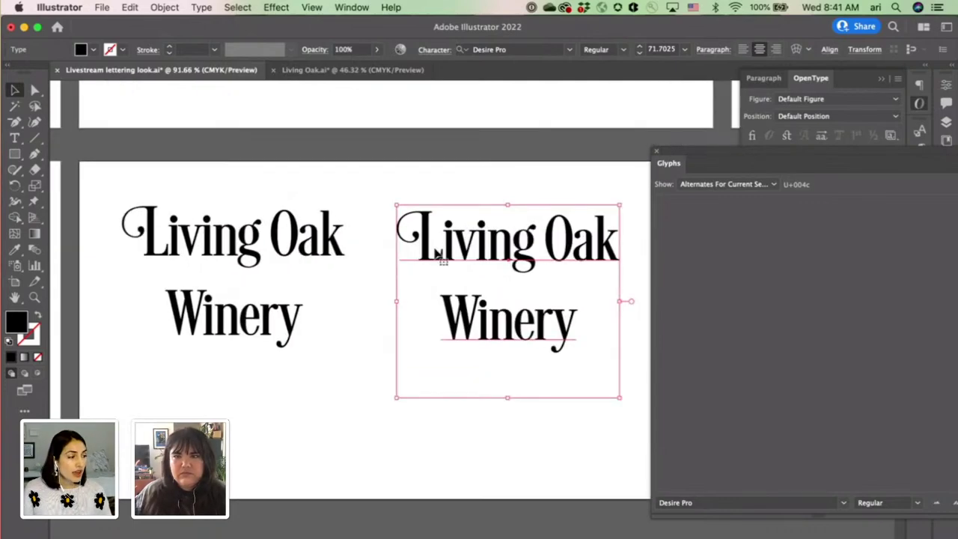
{"action": "left_click_drag", "start_coordinate": [436, 252], "coordinate": [445, 249]}
{"action": "left_click", "coordinate": [140, 235]}
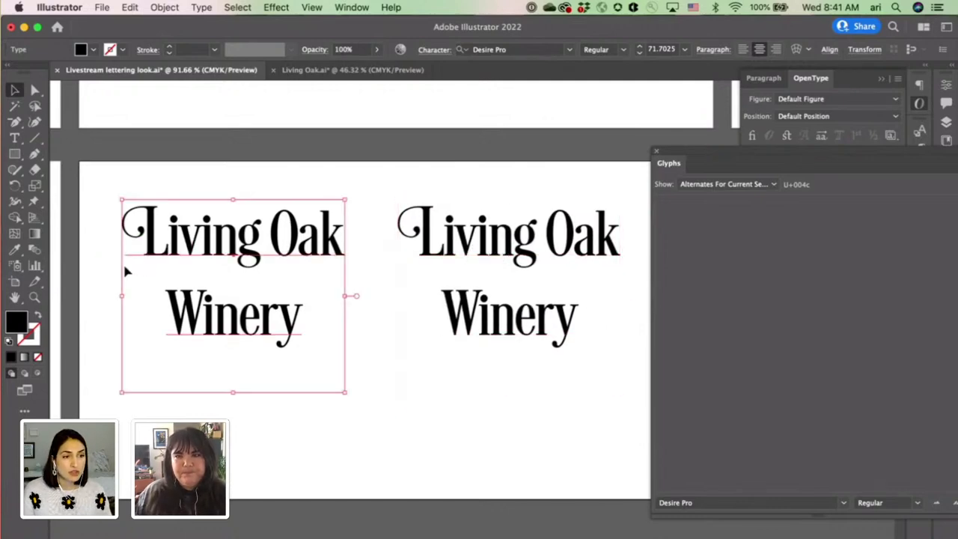
Step: Move the Glyphs panel off the lettering and pan the view across both copies
{"action": "scroll", "coordinate": [125, 271], "scroll_direction": "up", "scroll_amount": 2}
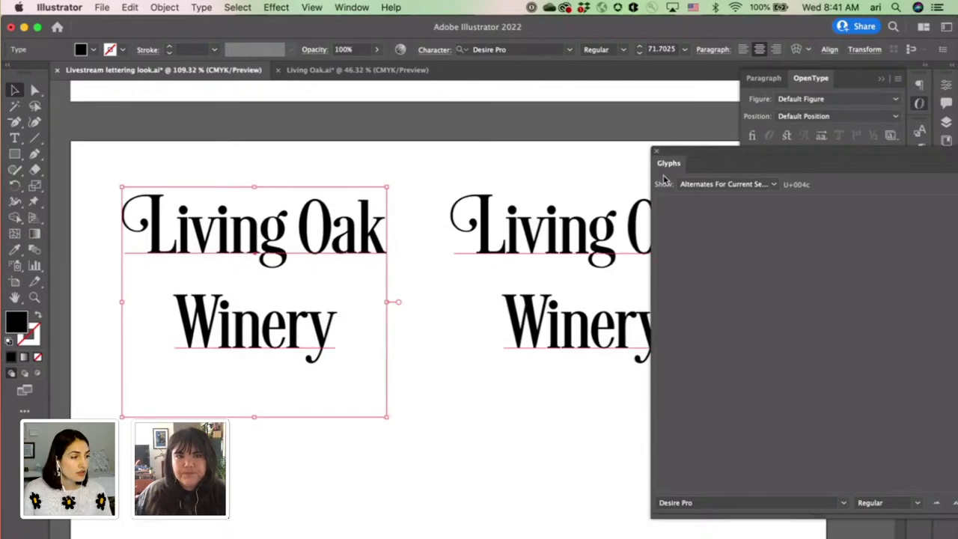
{"action": "left_click_drag", "start_coordinate": [703, 156], "coordinate": [503, 394]}
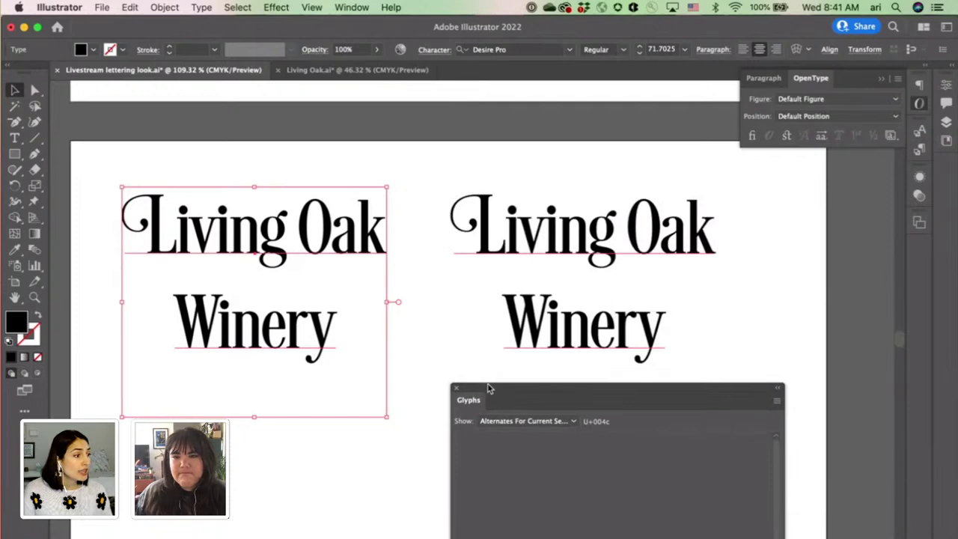
{"action": "scroll", "coordinate": [284, 311], "scroll_direction": "left", "scroll_amount": 10}
{"action": "scroll", "coordinate": [277, 310], "scroll_direction": "left", "scroll_amount": 6}
{"action": "scroll", "coordinate": [277, 311], "scroll_direction": "down", "scroll_amount": 1}
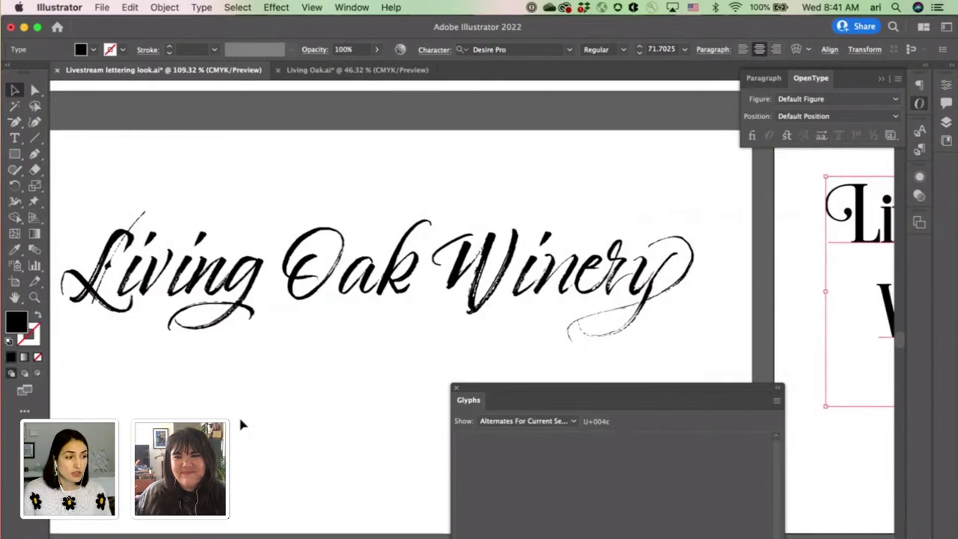
{"action": "scroll", "coordinate": [240, 423], "scroll_direction": "right", "scroll_amount": 8}
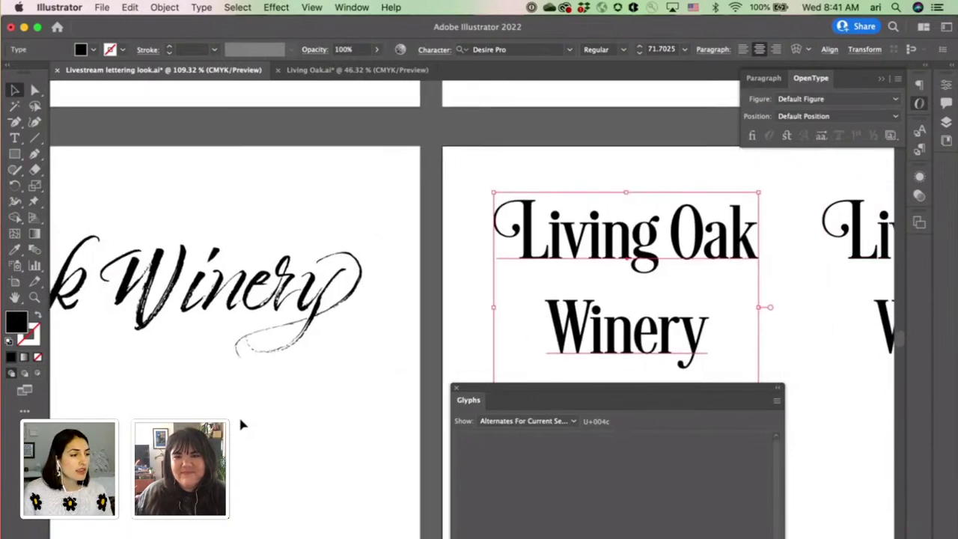
{"action": "scroll", "coordinate": [240, 423], "scroll_direction": "right", "scroll_amount": 8}
{"action": "scroll", "coordinate": [240, 423], "scroll_direction": "right", "scroll_amount": 2}
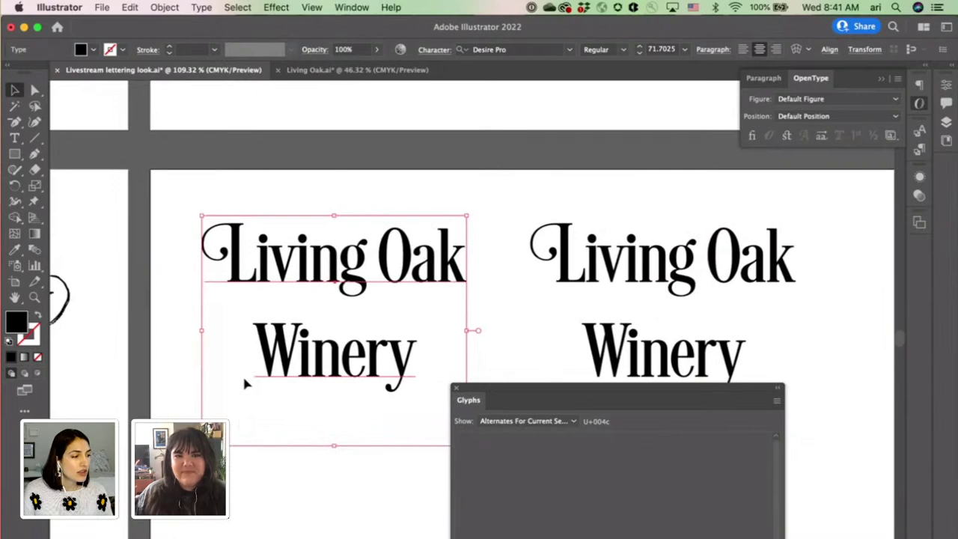
Step: Give the g in the left copy's 'Living' a swash alternate
{"action": "double_click", "coordinate": [263, 260]}
{"action": "key", "text": "shift+Right"}
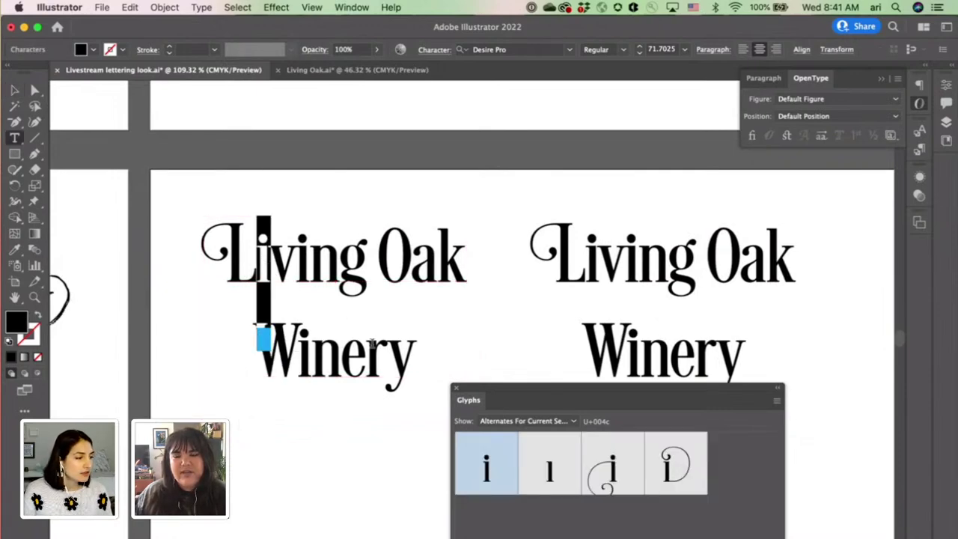
{"action": "left_click", "coordinate": [256, 254]}
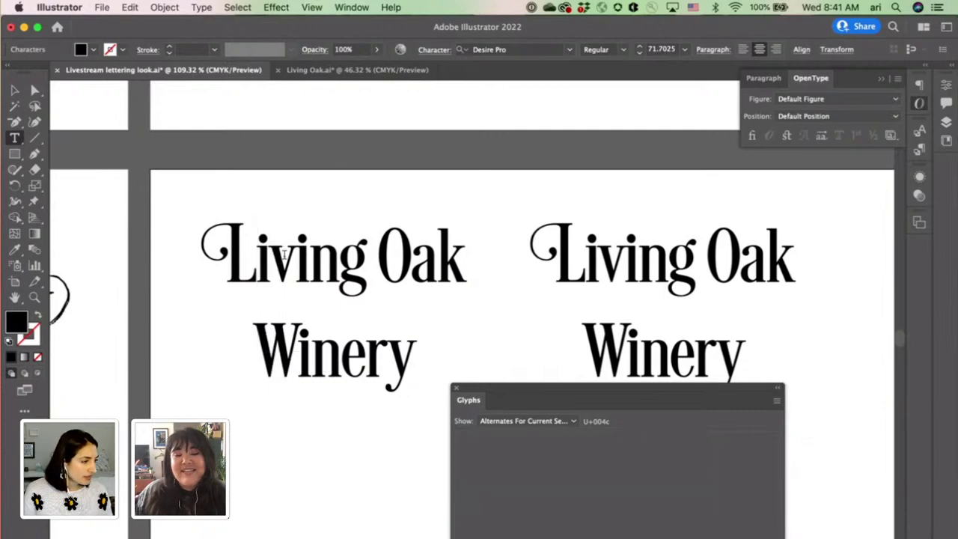
{"action": "left_click_drag", "start_coordinate": [364, 258], "coordinate": [342, 259]}
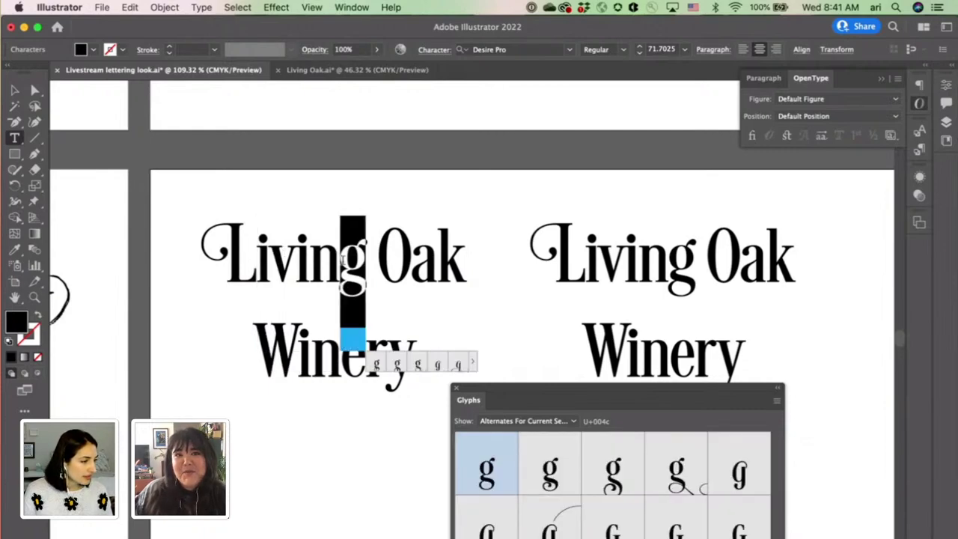
{"action": "left_click_drag", "start_coordinate": [594, 394], "coordinate": [678, 198]}
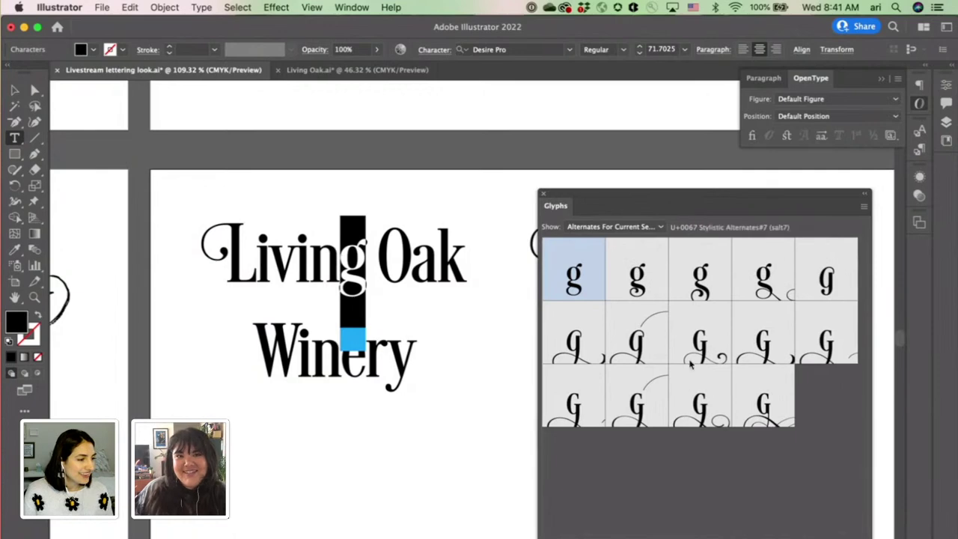
{"action": "double_click", "coordinate": [700, 404]}
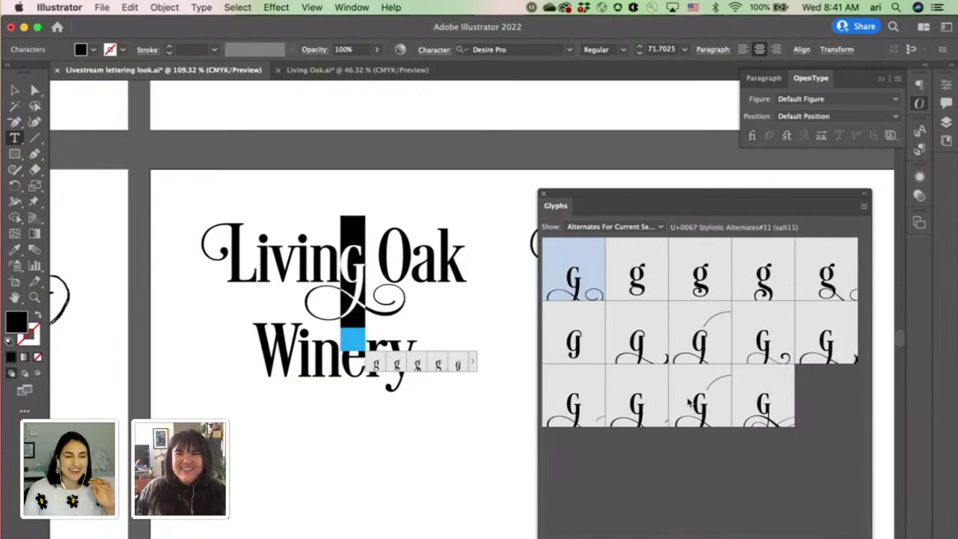
{"action": "left_click", "coordinate": [314, 258]}
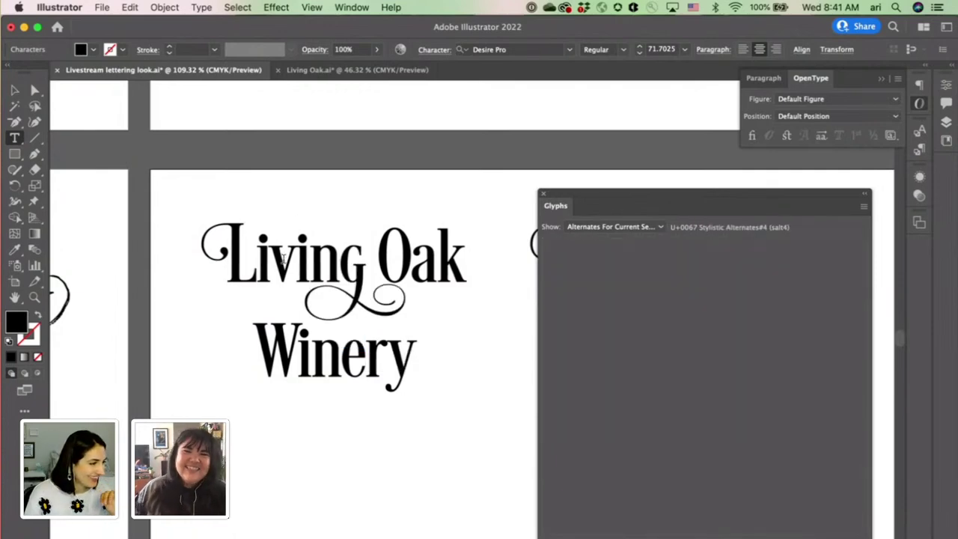
Step: Replace the v in 'Living' with a looping swash alternate, leaving the i unchanged
{"action": "left_click_drag", "start_coordinate": [298, 258], "coordinate": [273, 258]}
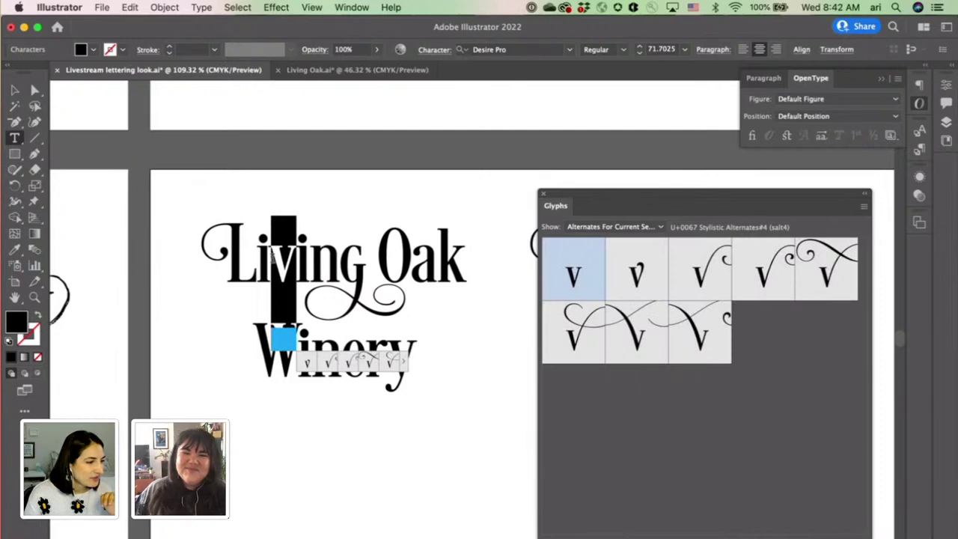
{"action": "double_click", "coordinate": [643, 335]}
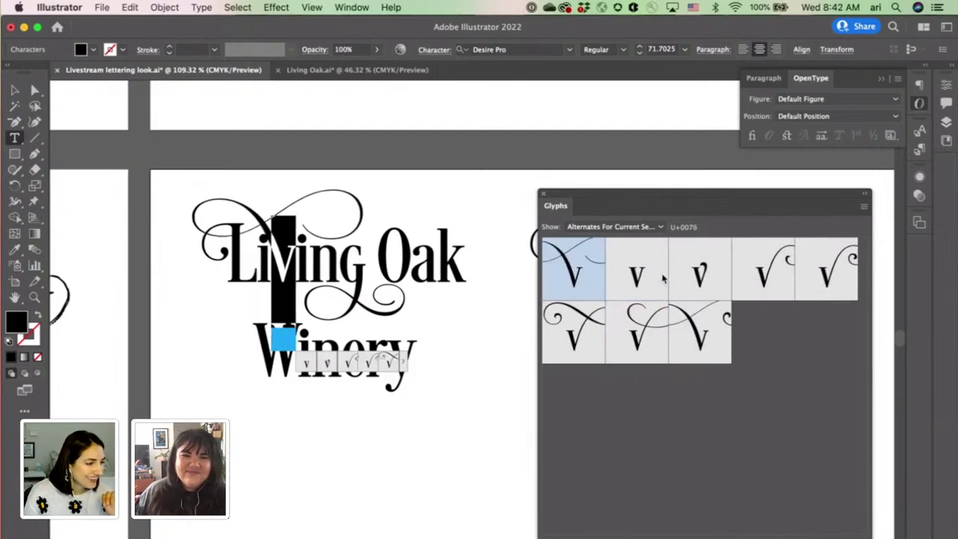
{"action": "double_click", "coordinate": [771, 281]}
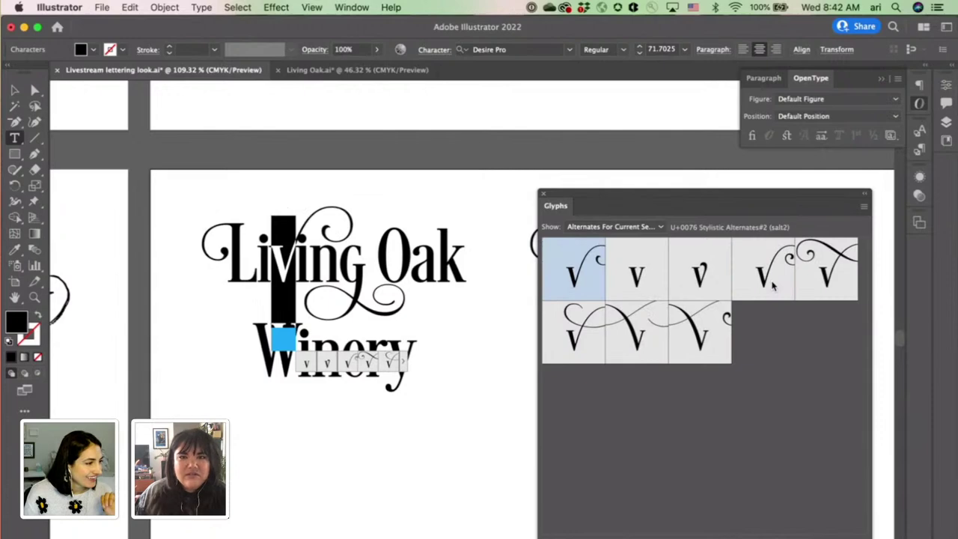
{"action": "double_click", "coordinate": [568, 325]}
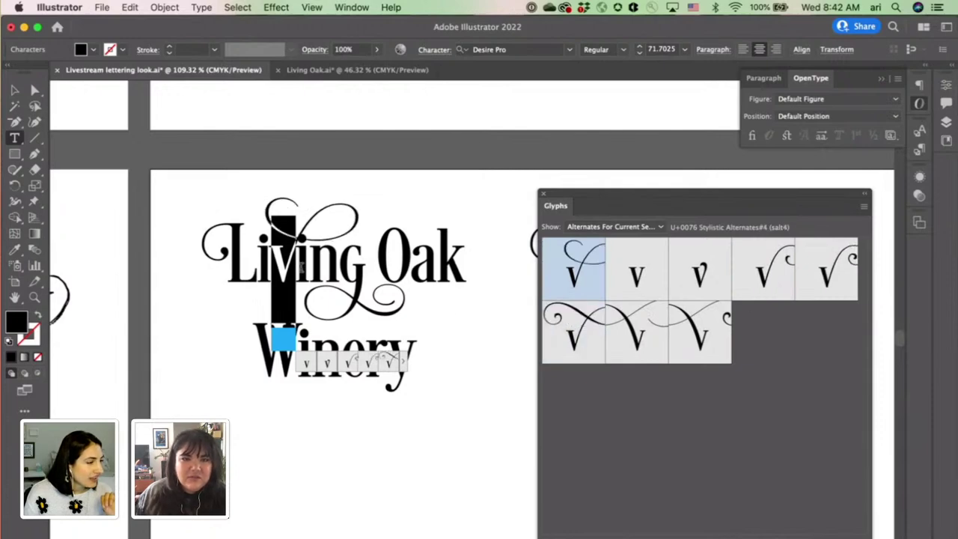
{"action": "left_click", "coordinate": [314, 254]}
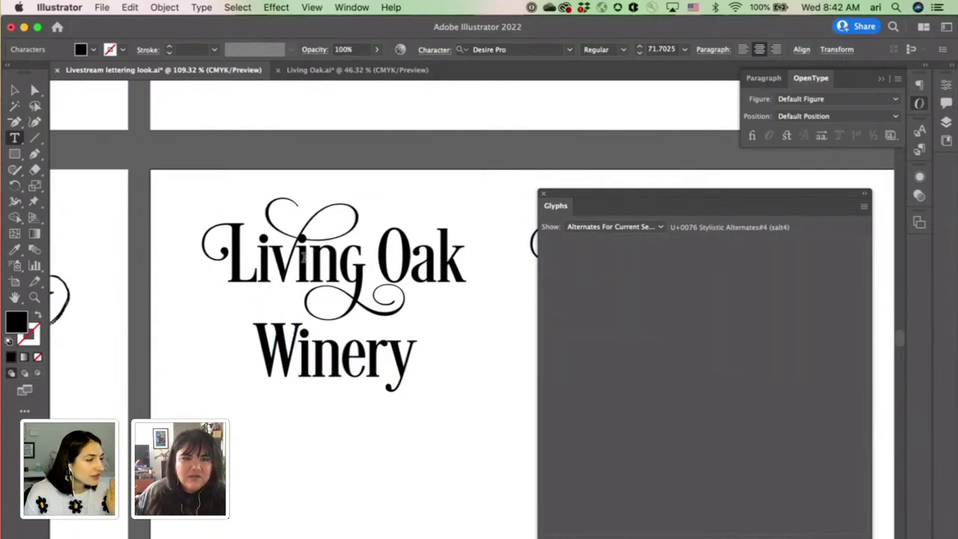
{"action": "left_click_drag", "start_coordinate": [305, 258], "coordinate": [300, 258]}
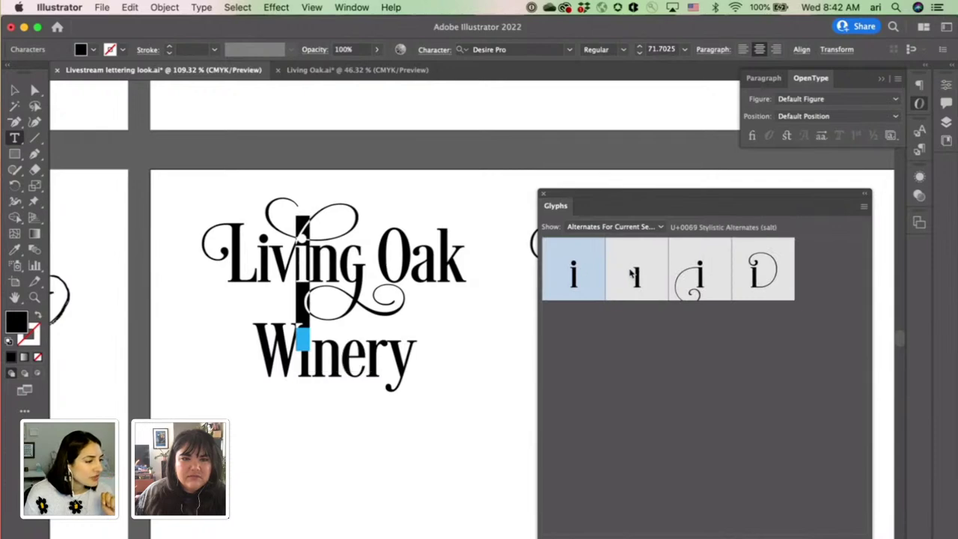
{"action": "left_click", "coordinate": [378, 262]}
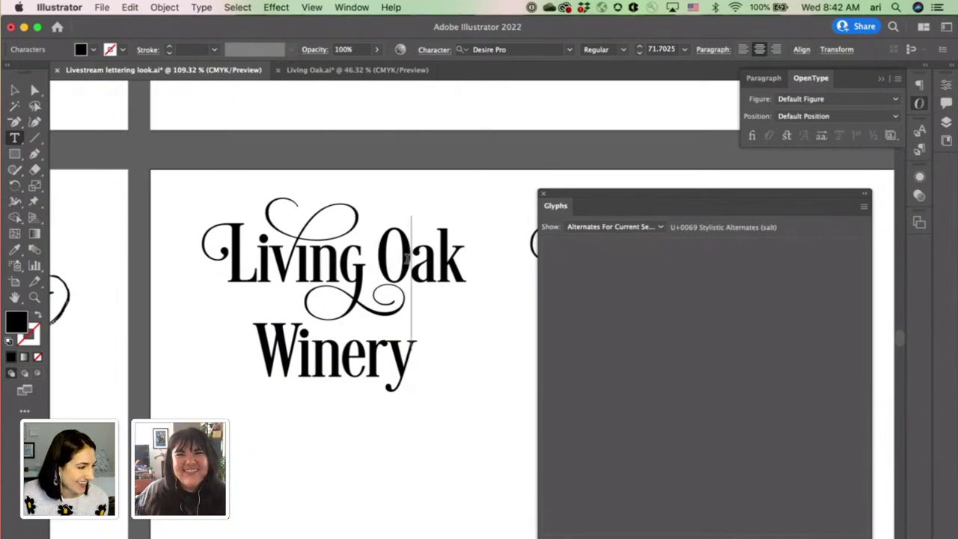
Step: Give the O of 'Oak' a swirly alternate, keep the a plain, and restyle the g
{"action": "key", "text": "shift+Right"}
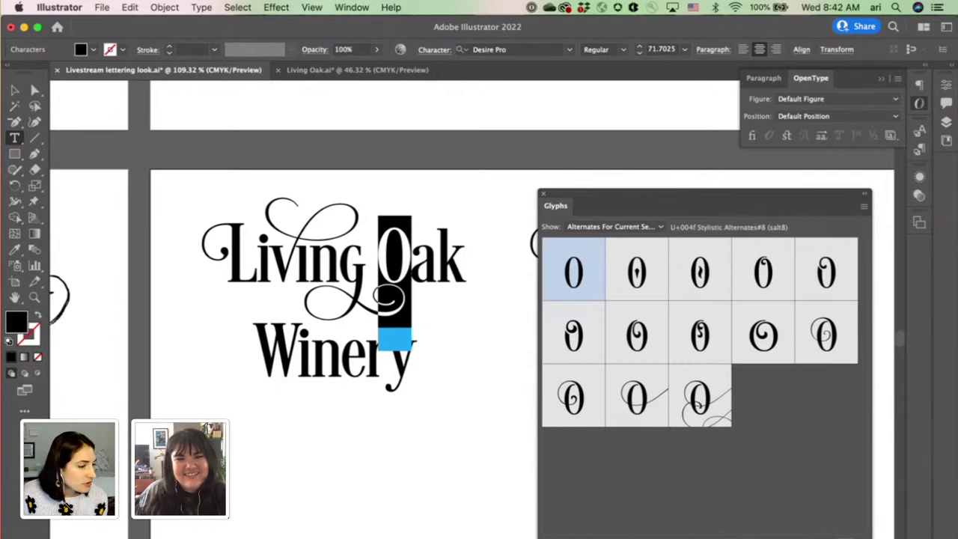
{"action": "double_click", "coordinate": [780, 353]}
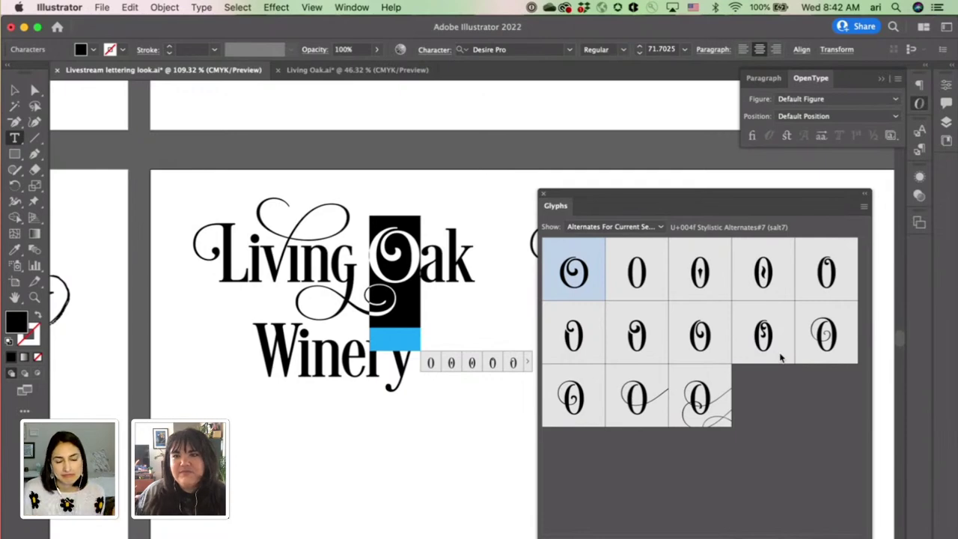
{"action": "left_click_drag", "start_coordinate": [445, 284], "coordinate": [421, 285]}
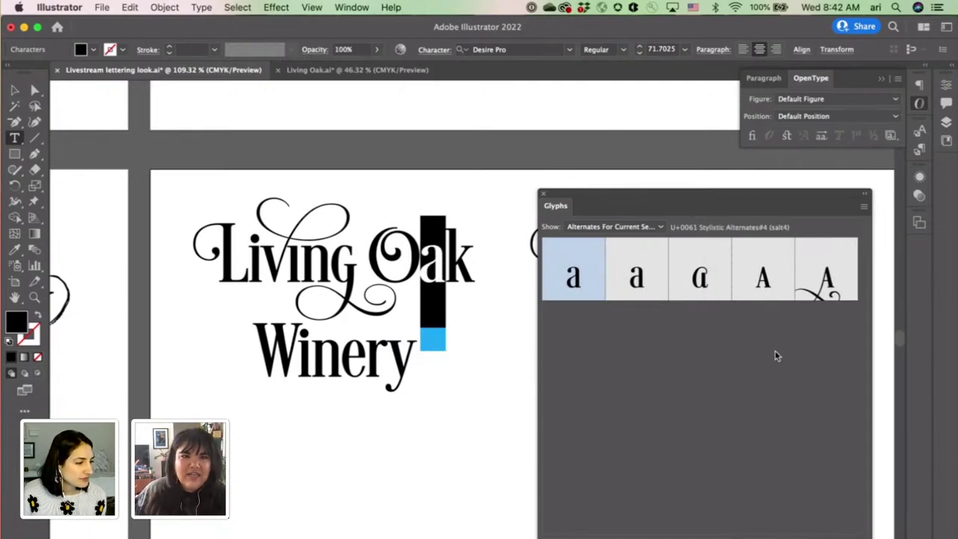
{"action": "double_click", "coordinate": [764, 281]}
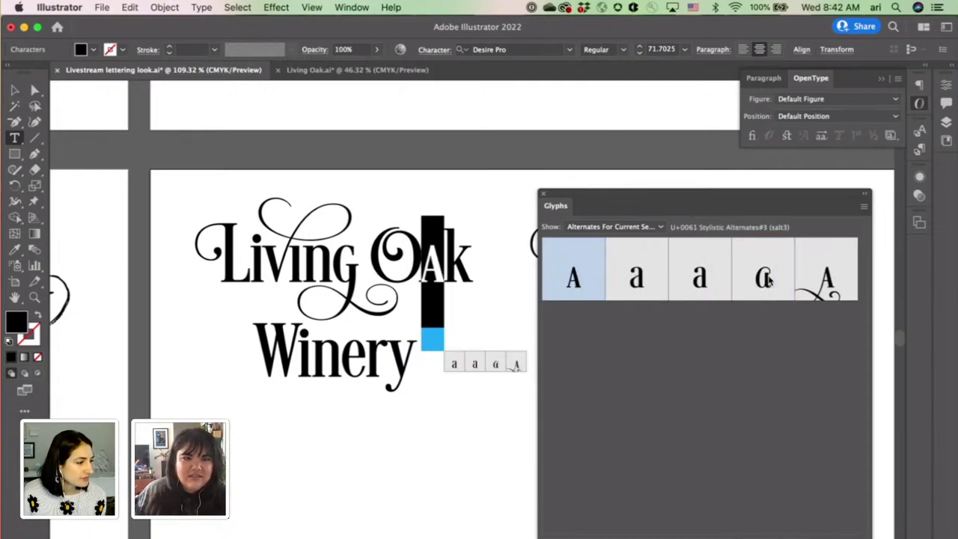
{"action": "double_click", "coordinate": [642, 281]}
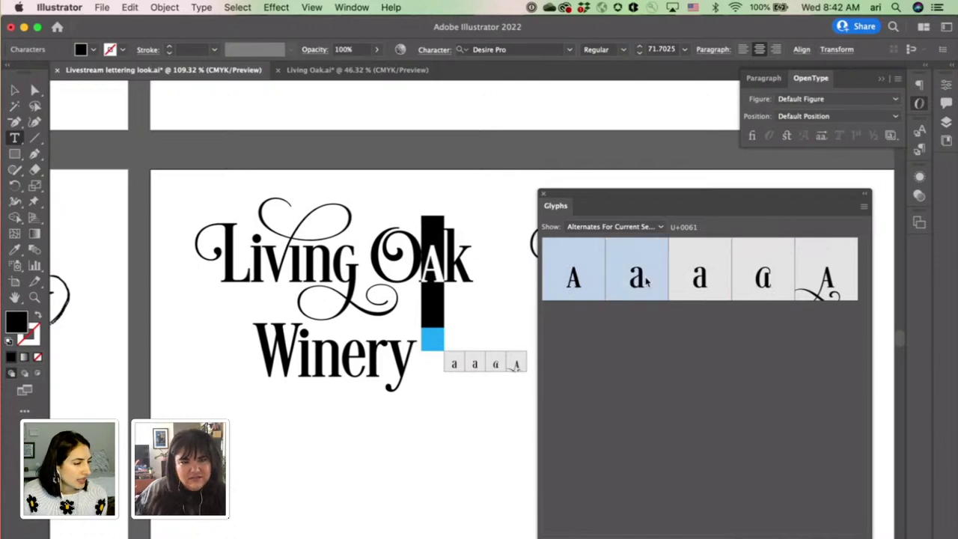
{"action": "left_click", "coordinate": [386, 260]}
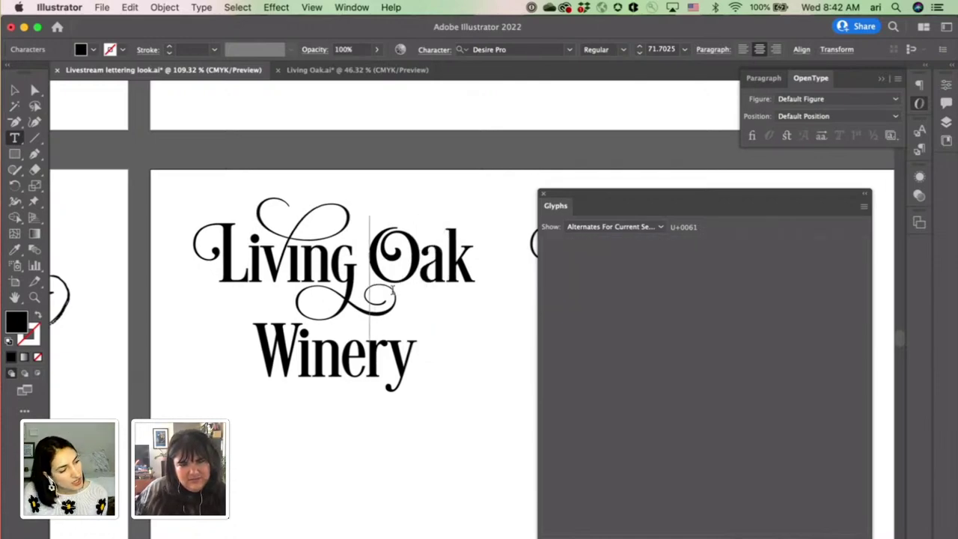
{"action": "left_click_drag", "start_coordinate": [357, 271], "coordinate": [334, 269]}
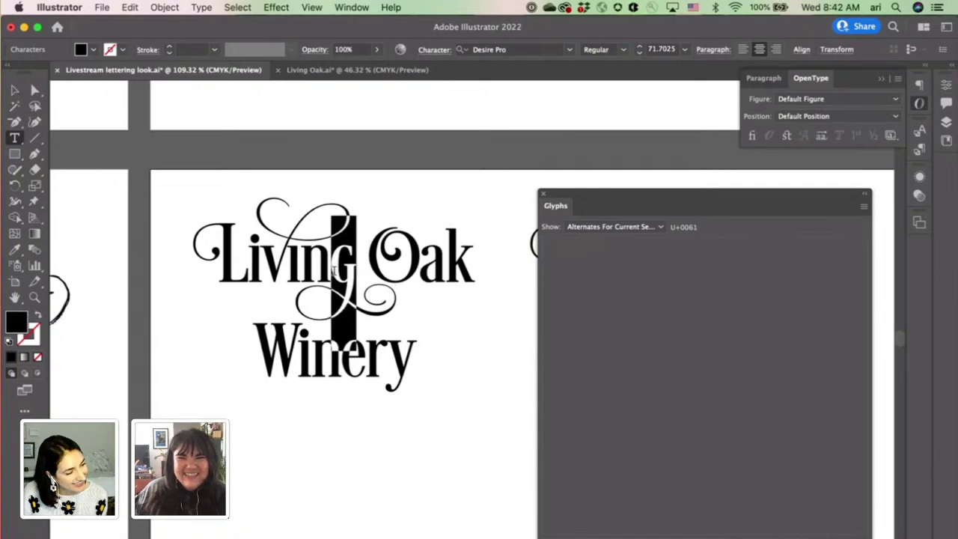
{"action": "double_click", "coordinate": [632, 341]}
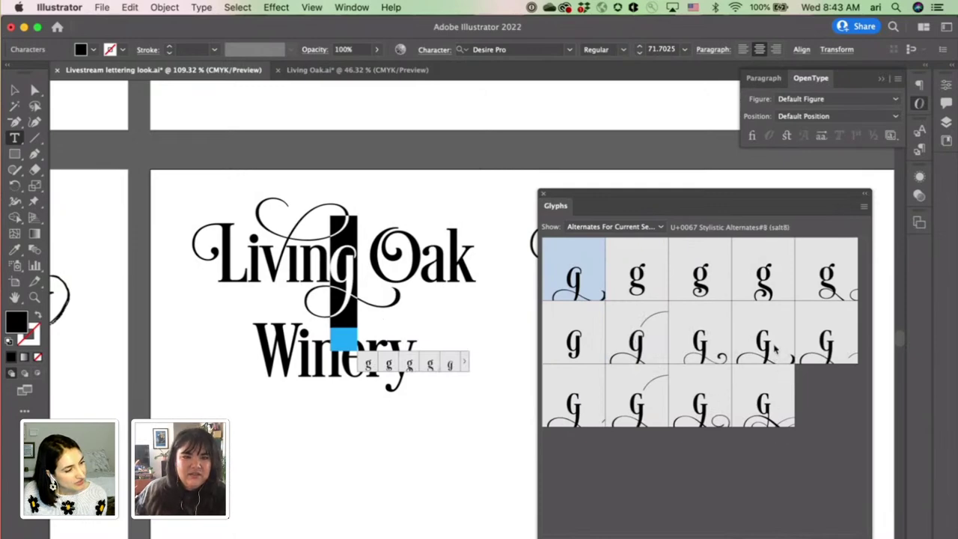
{"action": "left_click", "coordinate": [438, 250]}
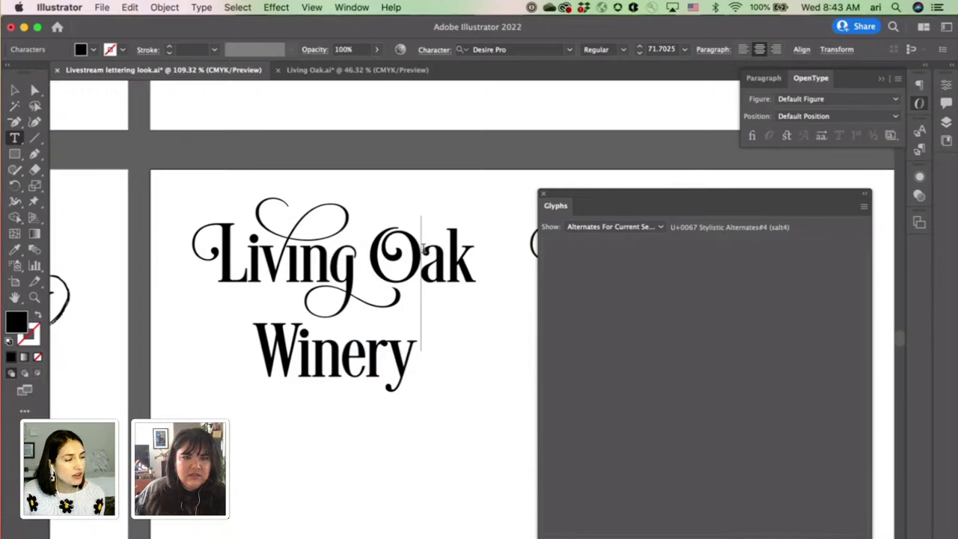
Step: Try several swash alternates for the k in 'Oak' and settle on one
{"action": "left_click", "coordinate": [382, 257]}
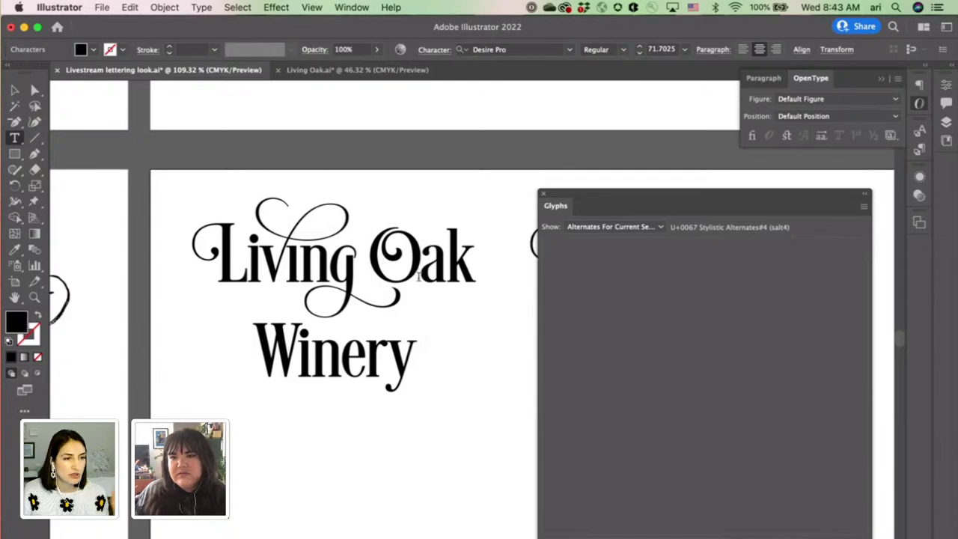
{"action": "left_click", "coordinate": [445, 271]}
{"action": "key", "text": "shift+Right"}
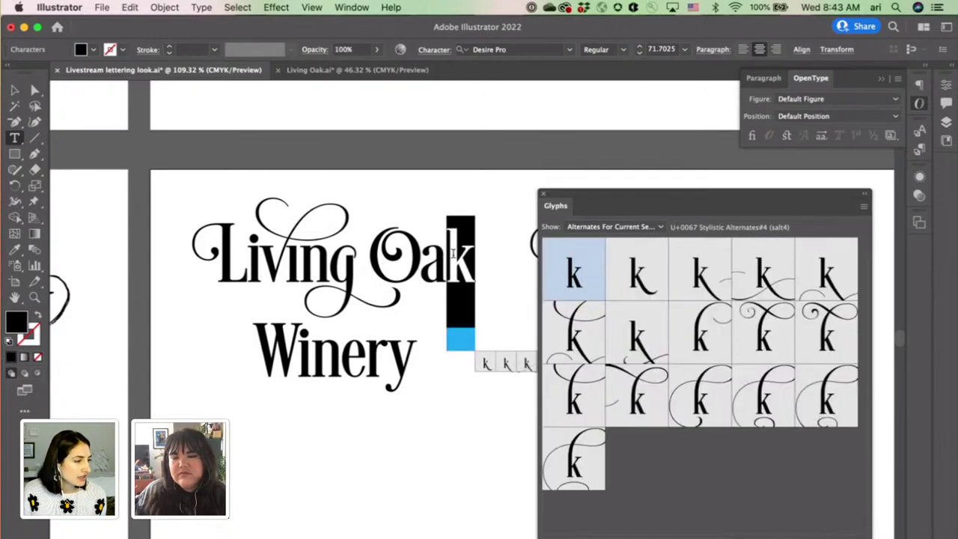
{"action": "double_click", "coordinate": [692, 324]}
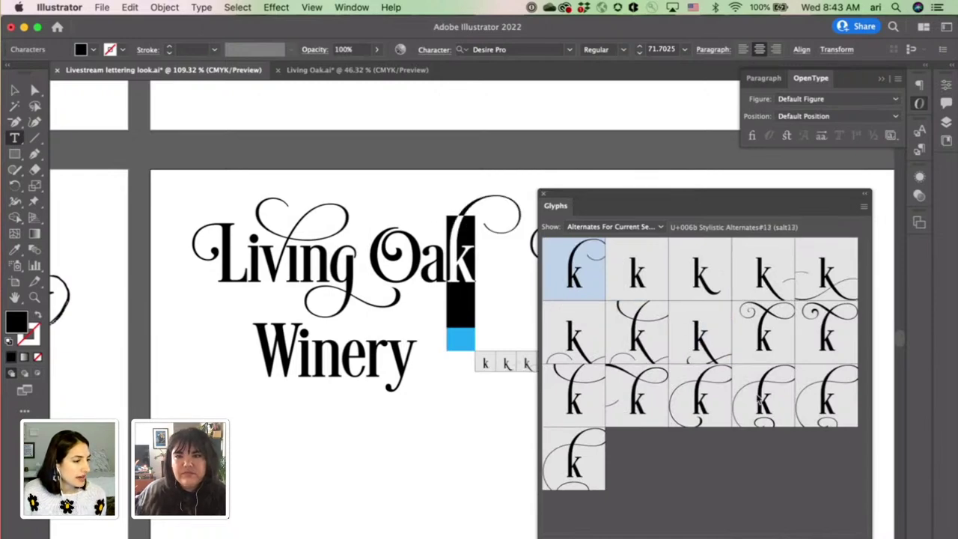
{"action": "double_click", "coordinate": [683, 412]}
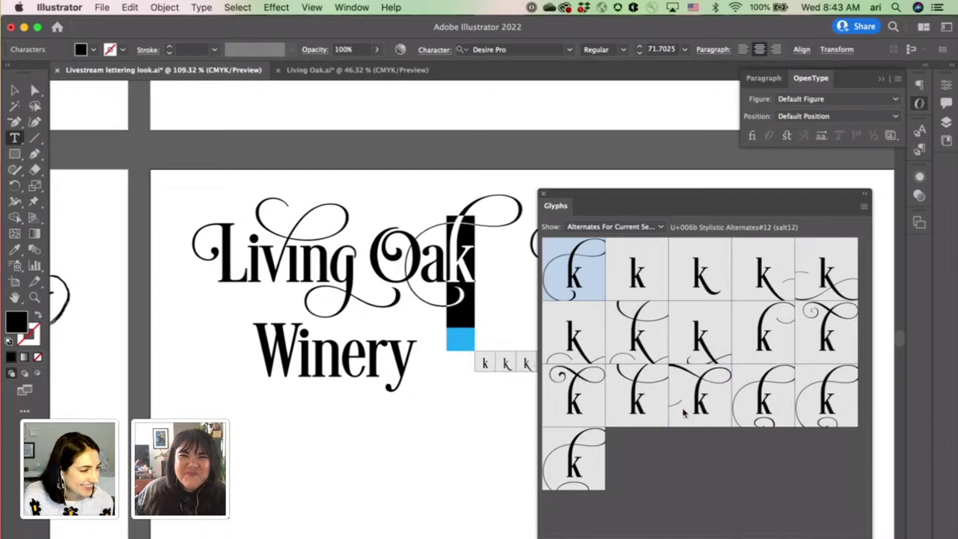
{"action": "double_click", "coordinate": [654, 354]}
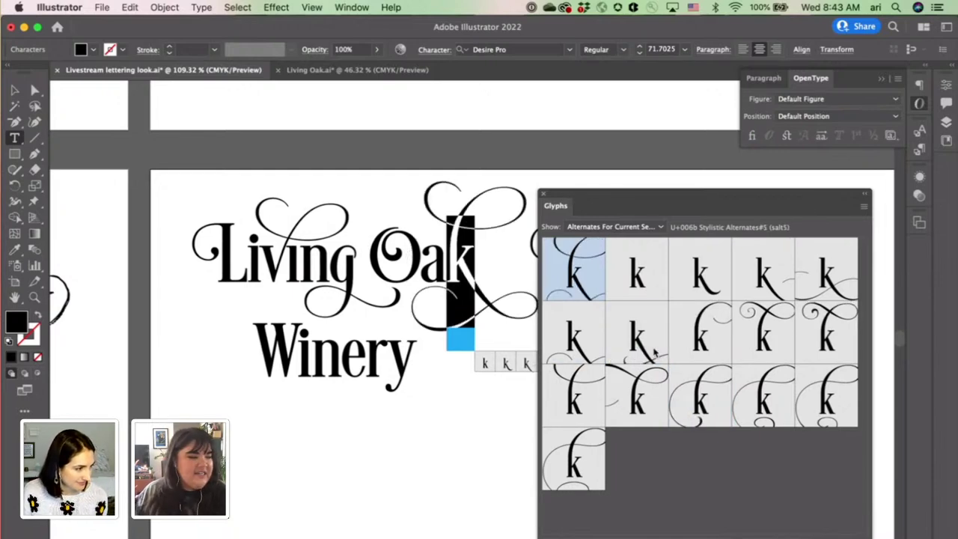
{"action": "left_click", "coordinate": [374, 369]}
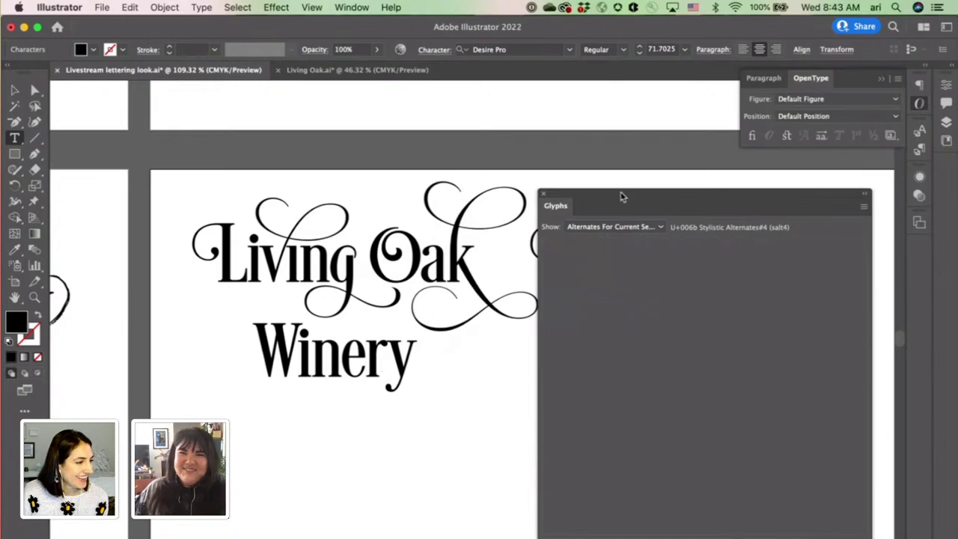
{"action": "left_click_drag", "start_coordinate": [622, 197], "coordinate": [676, 194]}
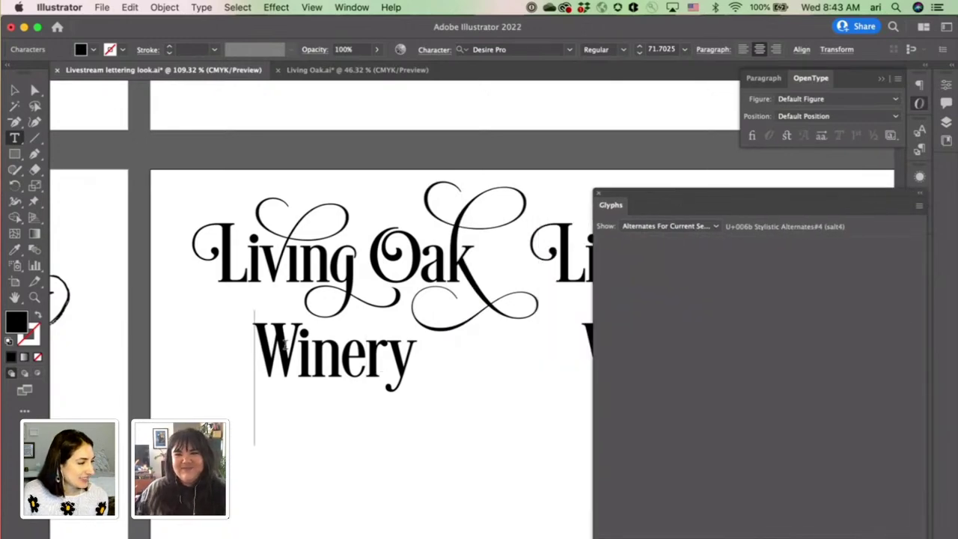
Step: Give the W of Winery a flourished swash alternate
{"action": "left_click_drag", "start_coordinate": [292, 346], "coordinate": [255, 351]}
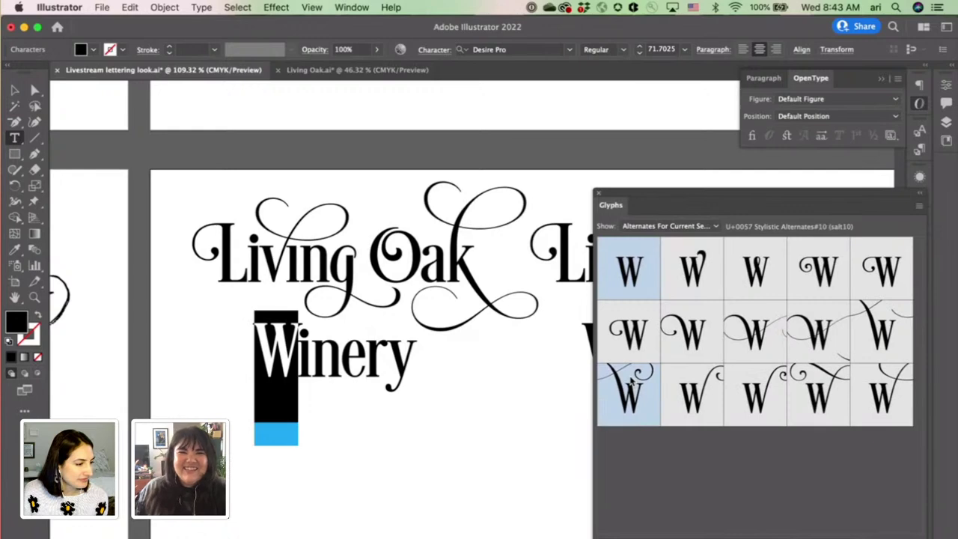
{"action": "double_click", "coordinate": [632, 378]}
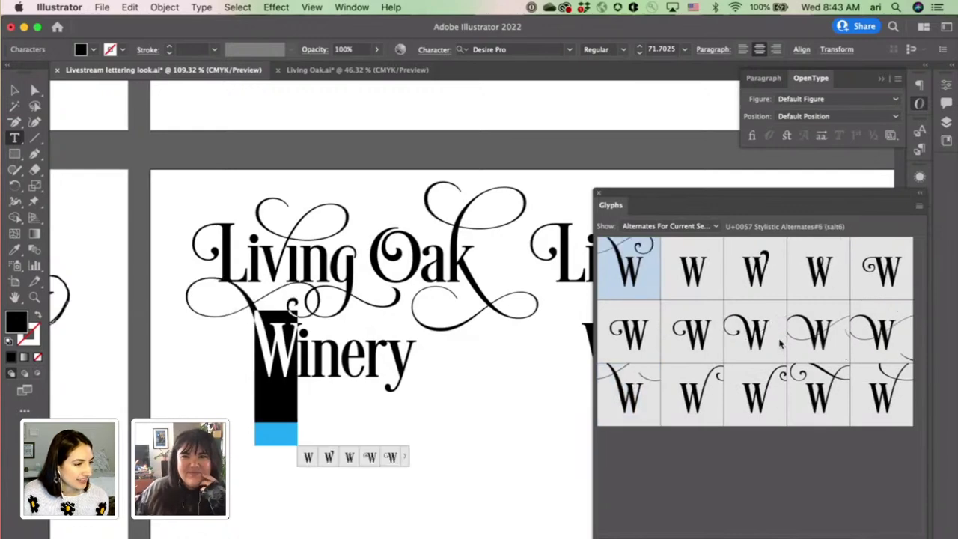
{"action": "double_click", "coordinate": [752, 337]}
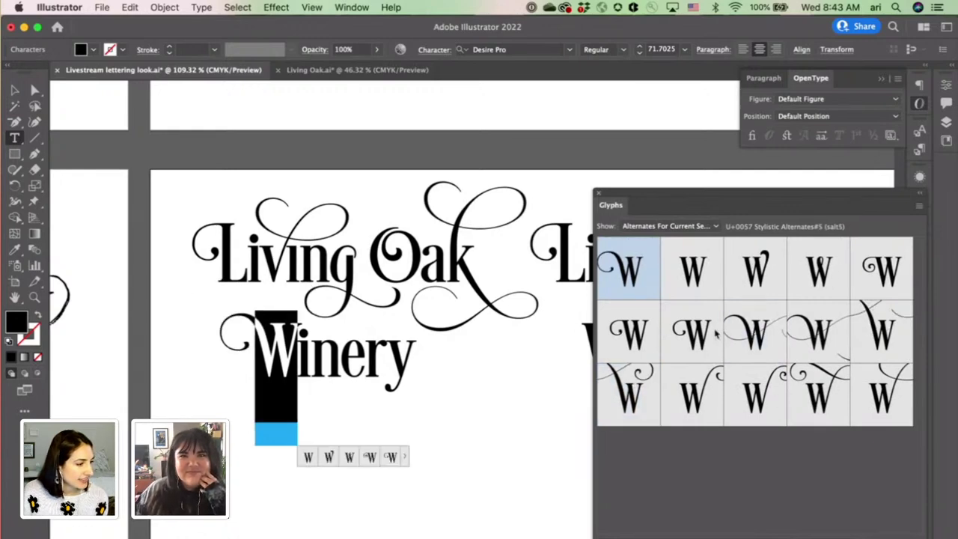
{"action": "left_click", "coordinate": [316, 361]}
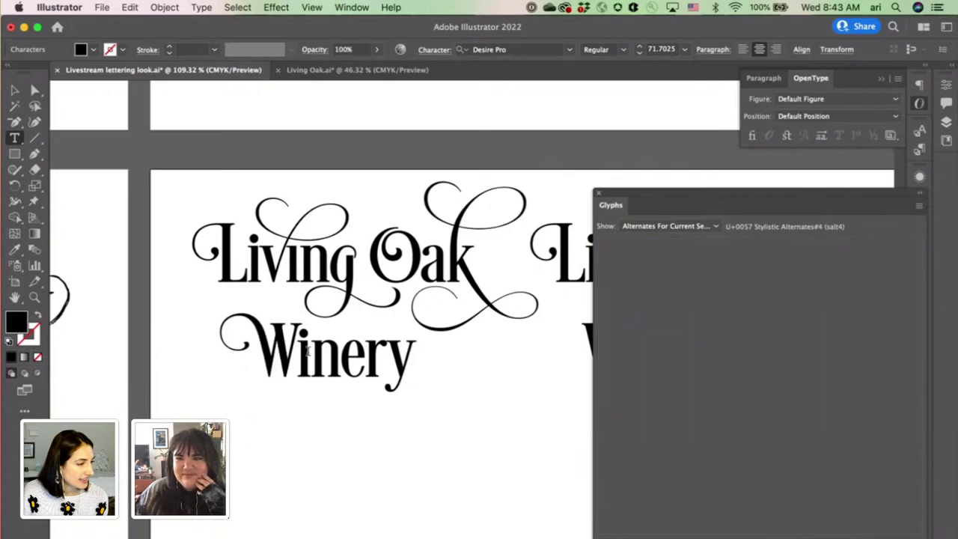
Step: Swap the n of Winery for a tailed swash alternate, leaving i and e plain
{"action": "left_click_drag", "start_coordinate": [308, 352], "coordinate": [299, 351]}
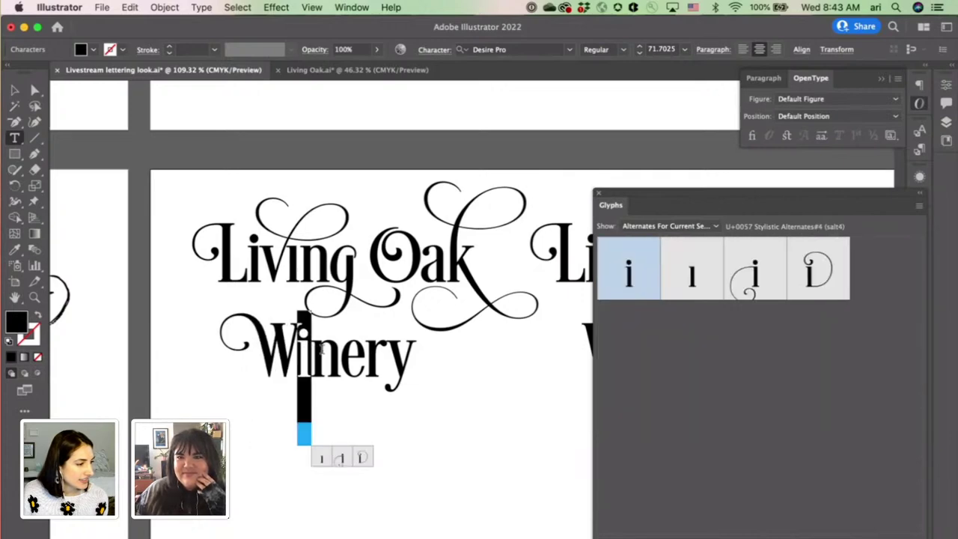
{"action": "left_click", "coordinate": [310, 352]}
{"action": "left_click", "coordinate": [341, 349], "text": "shift"}
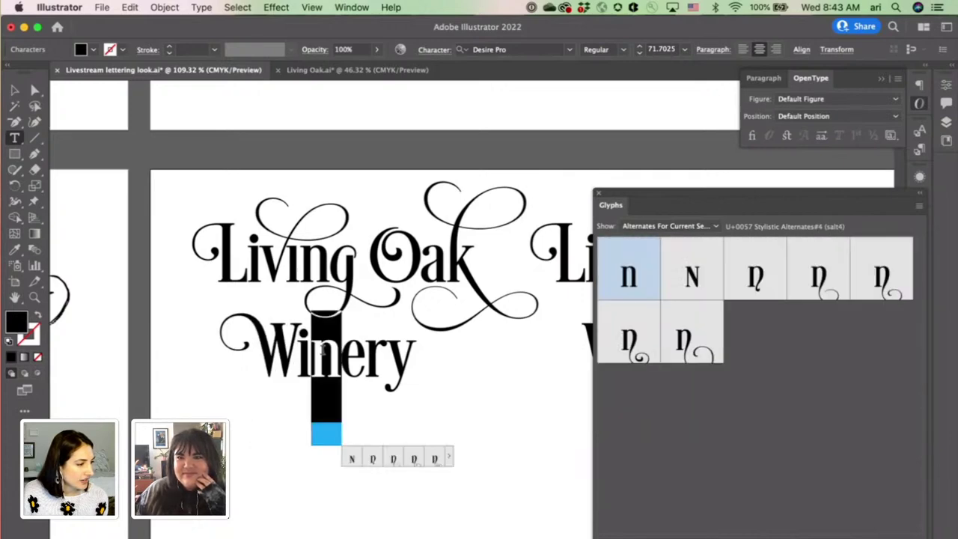
{"action": "double_click", "coordinate": [618, 341]}
{"action": "left_click", "coordinate": [352, 356]}
{"action": "left_click", "coordinate": [363, 351], "text": "shift"}
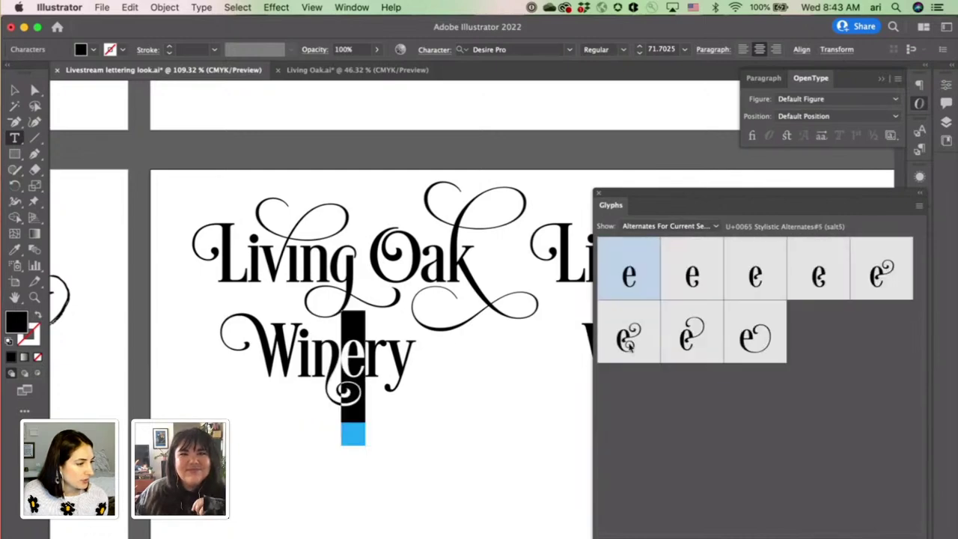
{"action": "left_click", "coordinate": [381, 350]}
Step: Keep the r of Winery plain and give the y a long sweeping salt5 swash
{"action": "left_click", "coordinate": [367, 350], "text": "shift"}
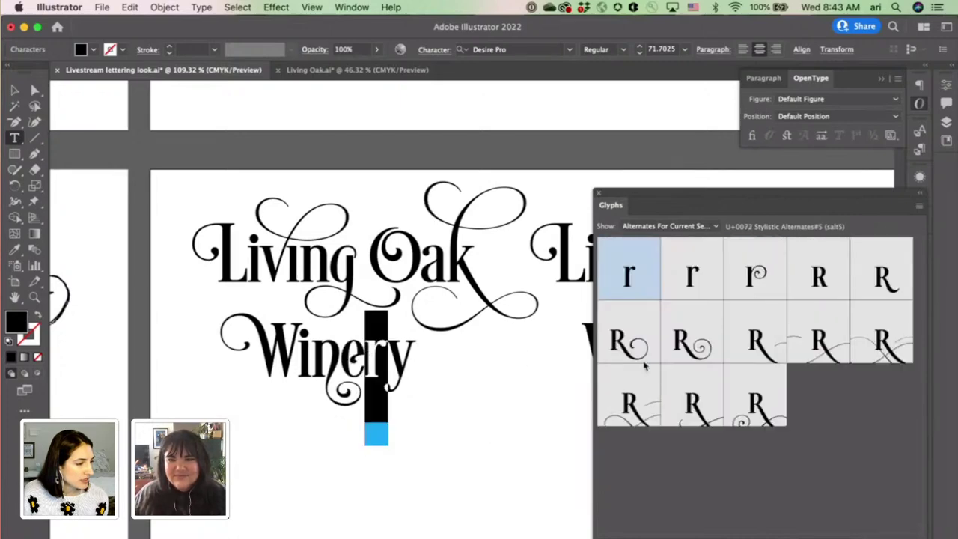
{"action": "double_click", "coordinate": [756, 278]}
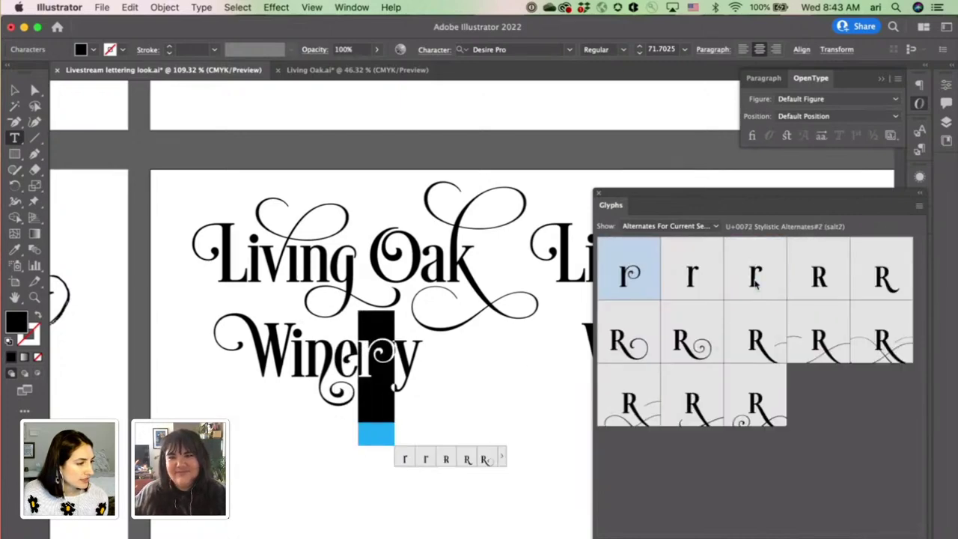
{"action": "double_click", "coordinate": [760, 279]}
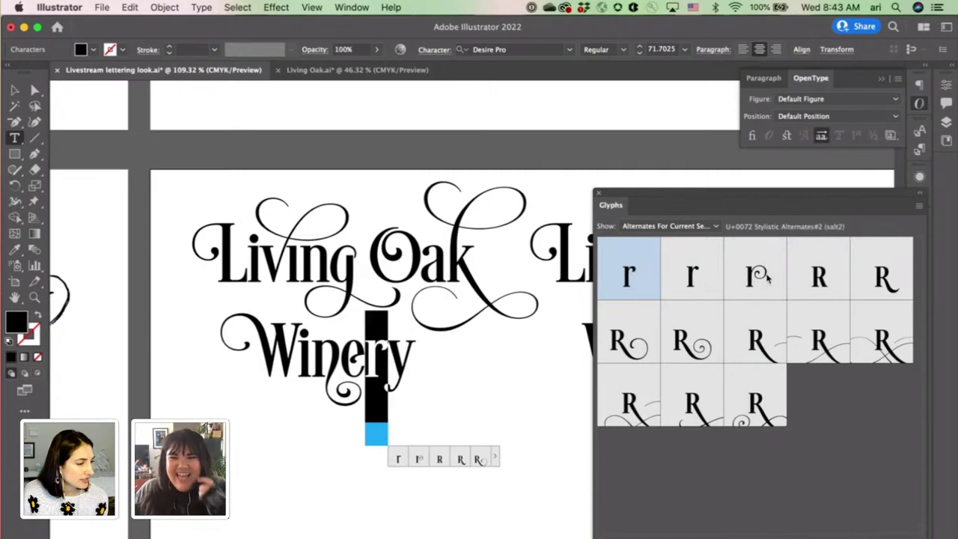
{"action": "key", "text": "Right"}
{"action": "key", "text": "shift+Right"}
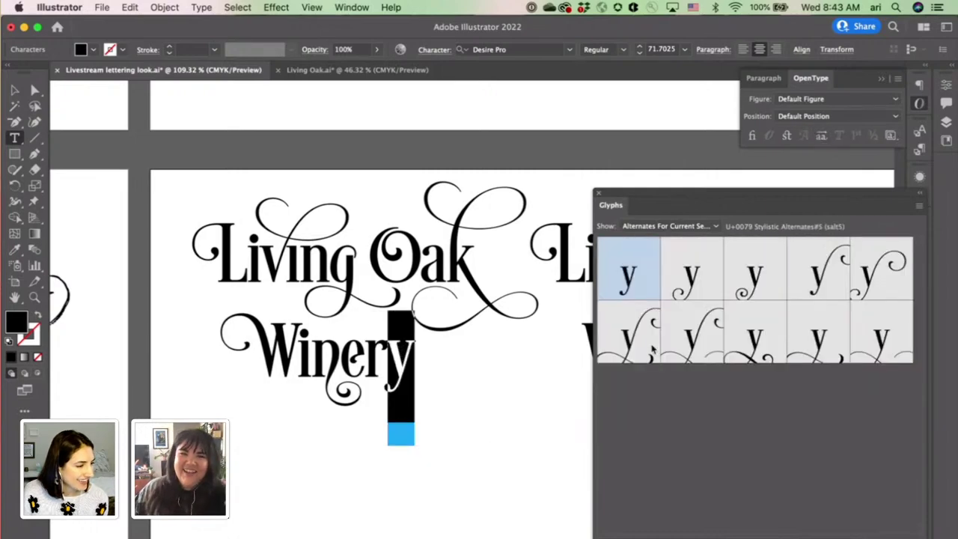
{"action": "double_click", "coordinate": [820, 338]}
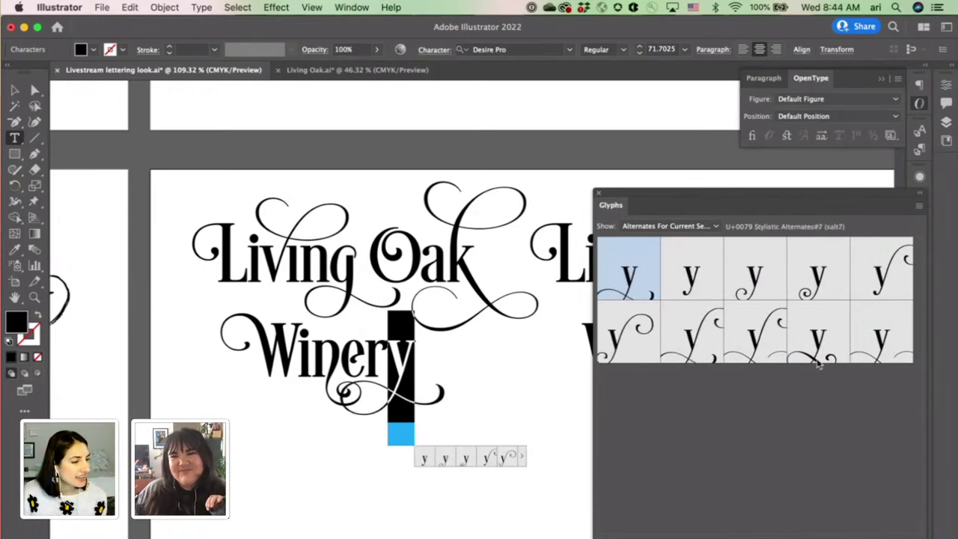
{"action": "double_click", "coordinate": [621, 358]}
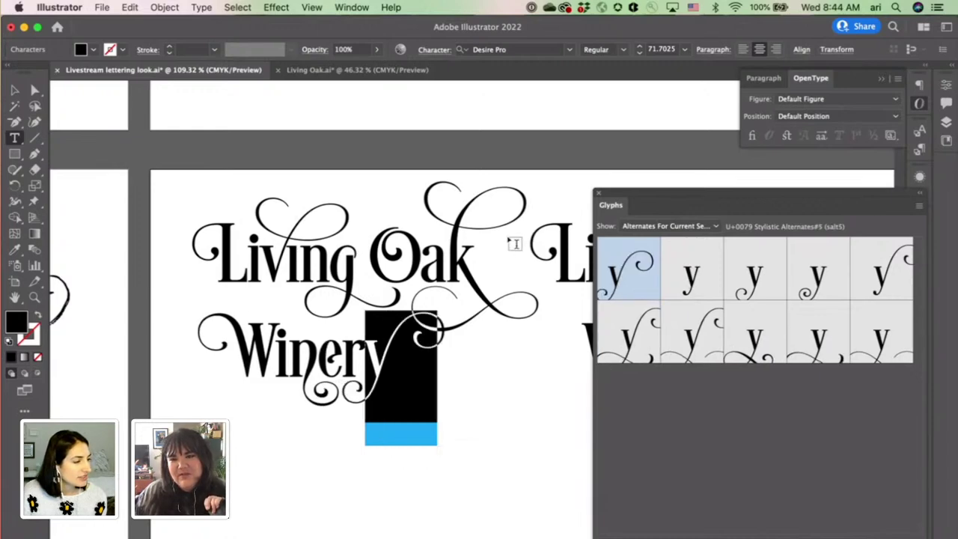
{"action": "key", "text": "super+shift+a"}
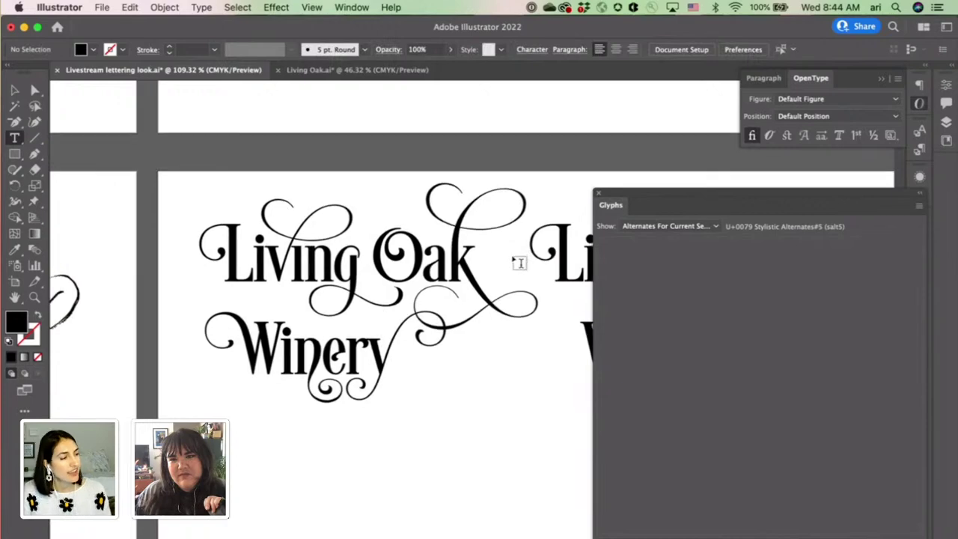
{"action": "scroll", "coordinate": [515, 261], "scroll_direction": "down", "scroll_amount": 3}
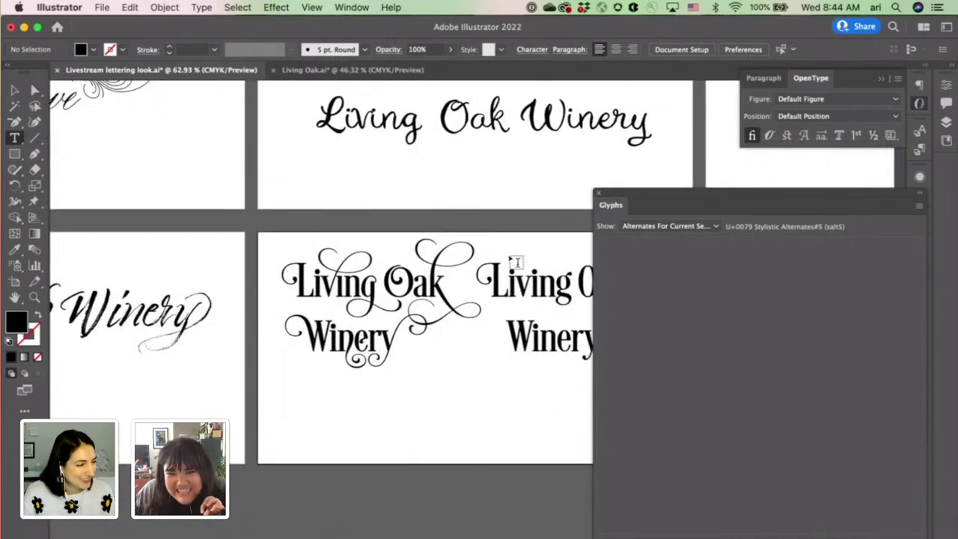
{"action": "scroll", "coordinate": [515, 261], "scroll_direction": "right", "scroll_amount": 3}
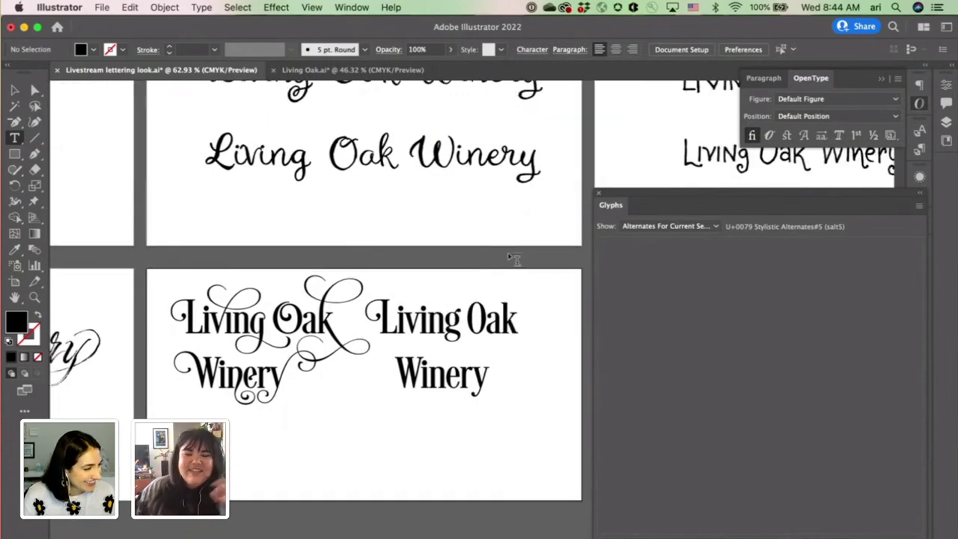
{"action": "scroll", "coordinate": [406, 385], "scroll_direction": "up", "scroll_amount": 2}
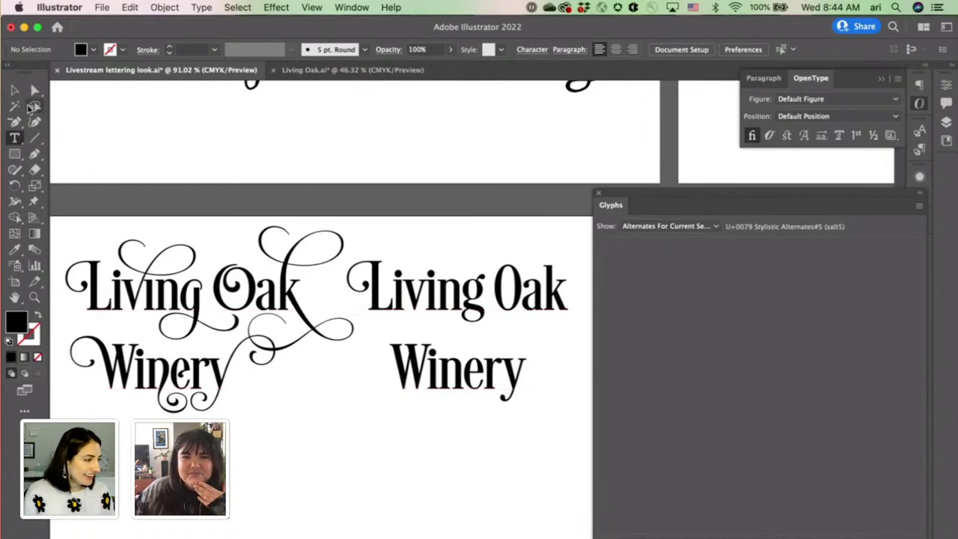
Step: Delete 'Oak Winery' from the plain text, leaving only 'Living'
{"action": "left_click", "coordinate": [14, 91]}
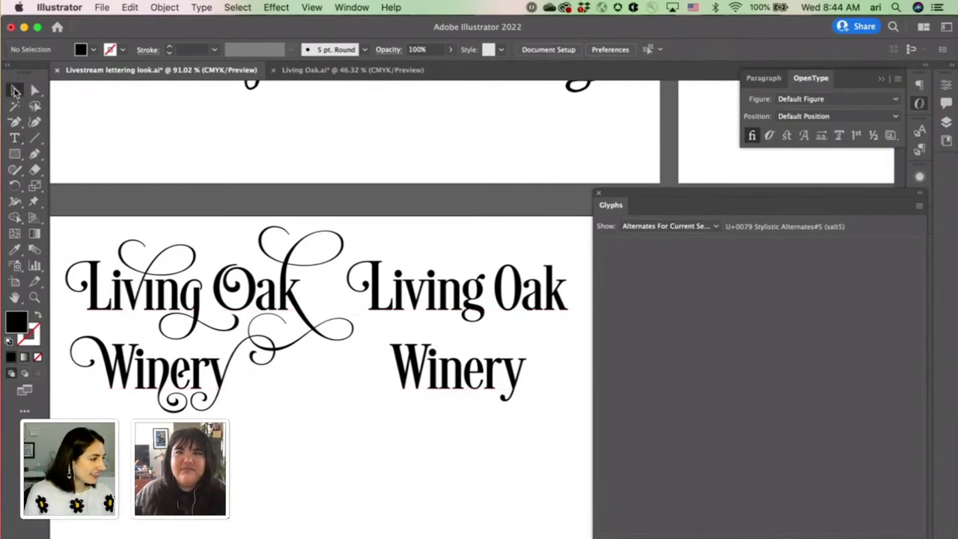
{"action": "left_click", "coordinate": [221, 263]}
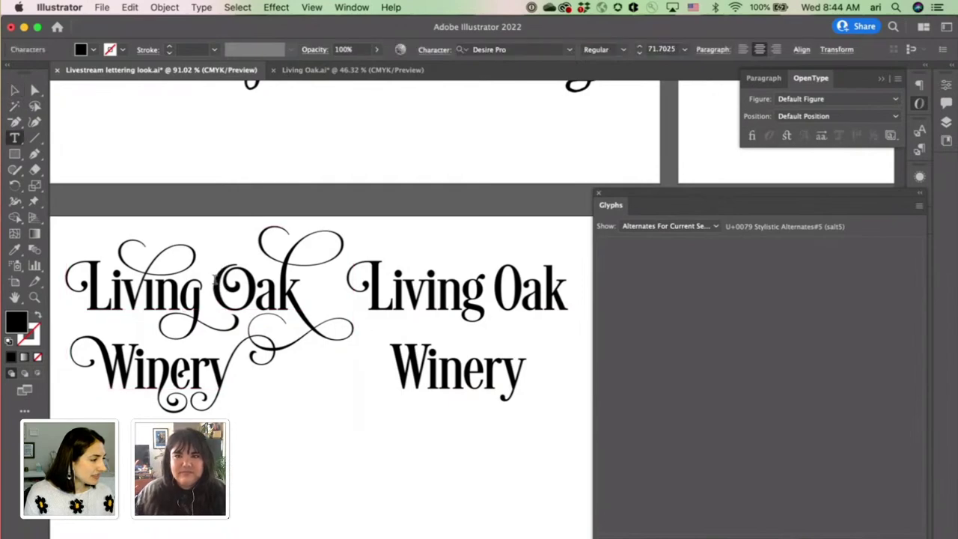
{"action": "double_click", "coordinate": [215, 283]}
{"action": "left_click", "coordinate": [215, 283]}
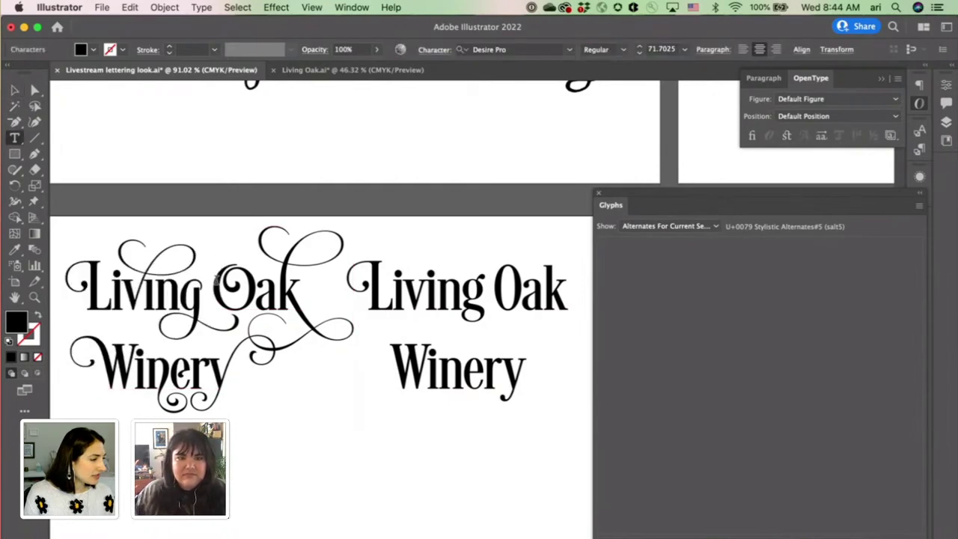
{"action": "key", "text": "Escape"}
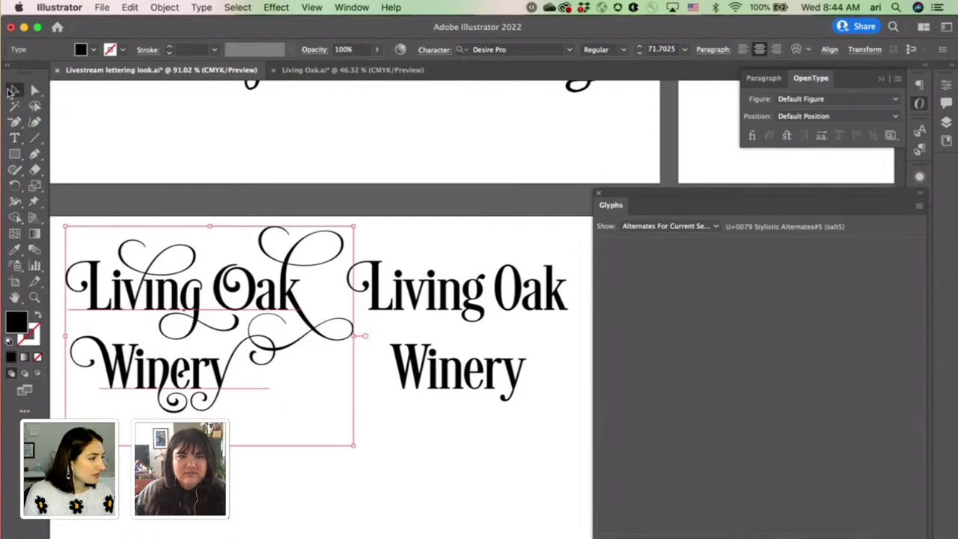
{"action": "left_click", "coordinate": [470, 311]}
{"action": "double_click", "coordinate": [494, 312]}
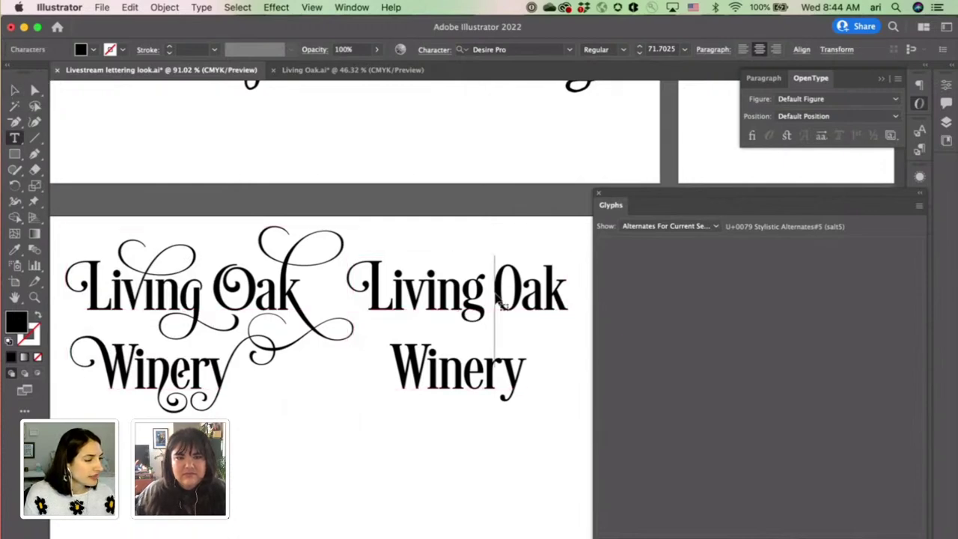
{"action": "left_click_drag", "start_coordinate": [494, 299], "coordinate": [547, 376]}
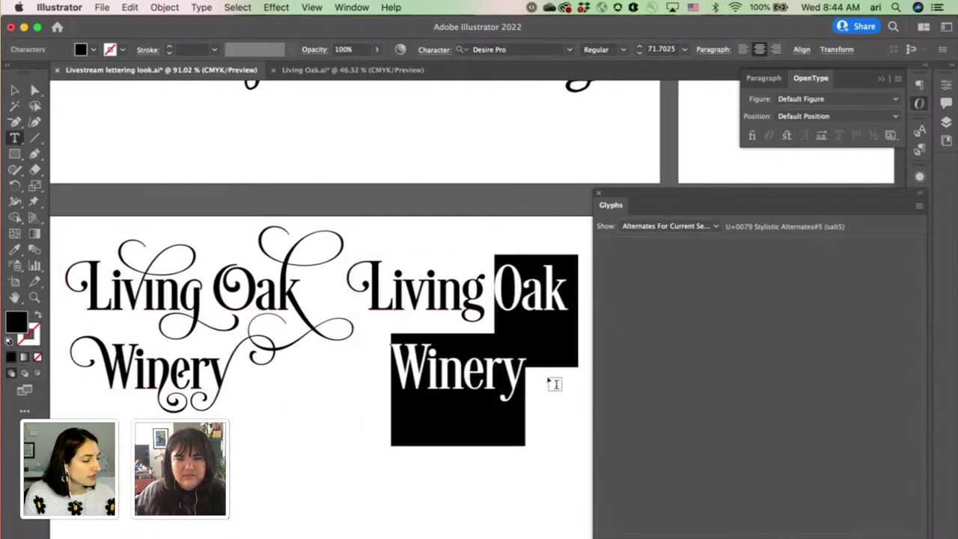
{"action": "key", "text": "BackSpace"}
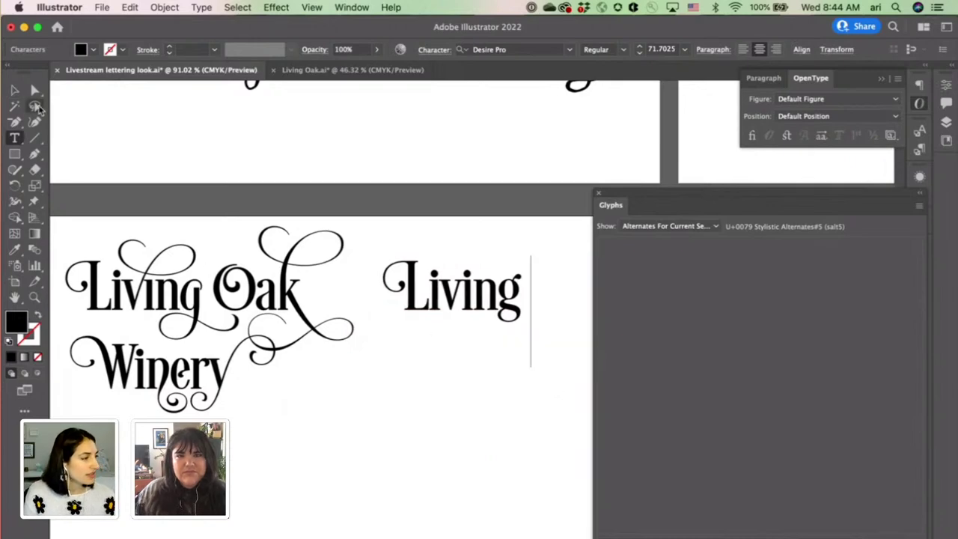
Step: Add a separate 'Oak' point-type object below Living
{"action": "left_click", "coordinate": [15, 90]}
{"action": "left_click", "coordinate": [16, 140]}
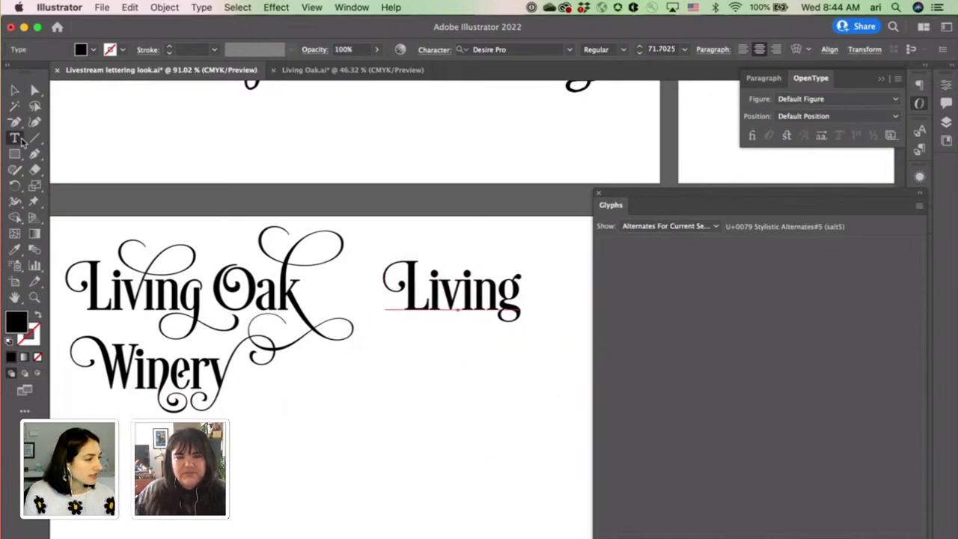
{"action": "left_click", "coordinate": [430, 356]}
{"action": "type", "text": "P"}
{"action": "key", "text": "BackSpace"}
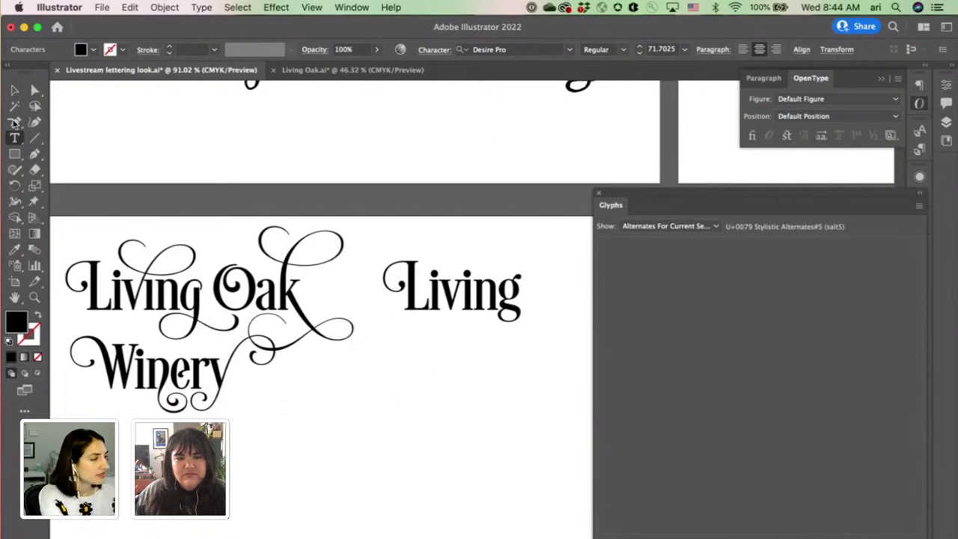
{"action": "left_click", "coordinate": [14, 90]}
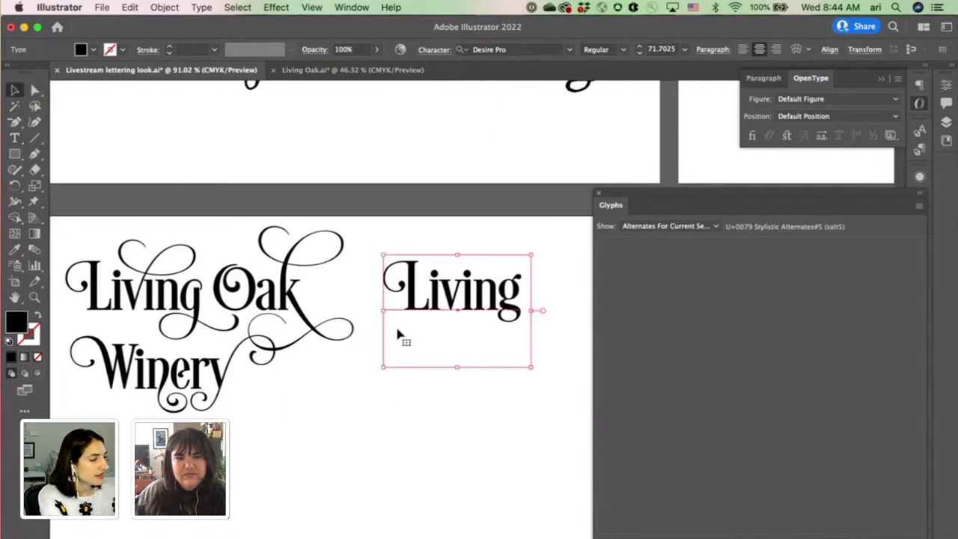
{"action": "left_click", "coordinate": [14, 138]}
{"action": "left_click", "coordinate": [428, 389]}
{"action": "type", "text": "Oak"}
{"action": "left_click", "coordinate": [15, 90]}
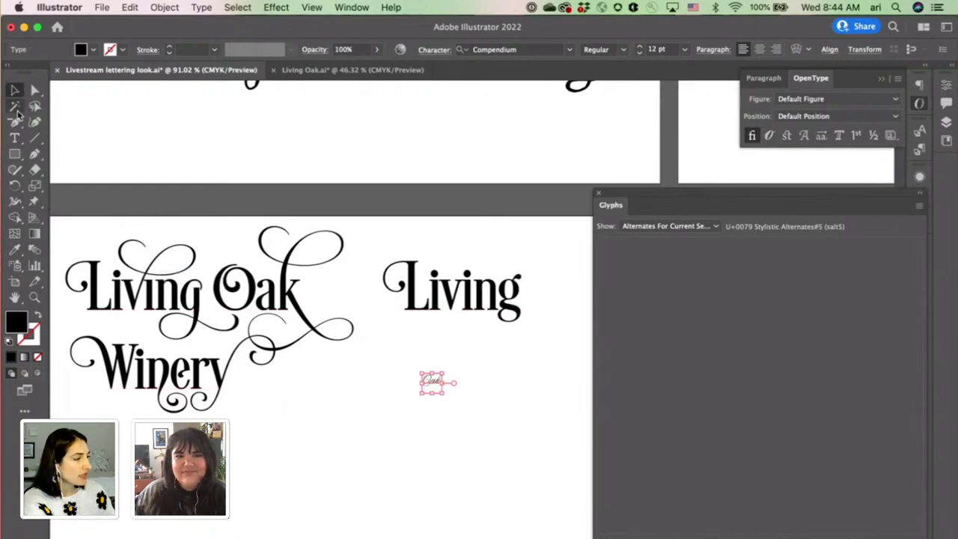
Step: Add a separate 'Winery' point-type object below Oak
{"action": "left_click", "coordinate": [14, 137]}
{"action": "left_click", "coordinate": [428, 416]}
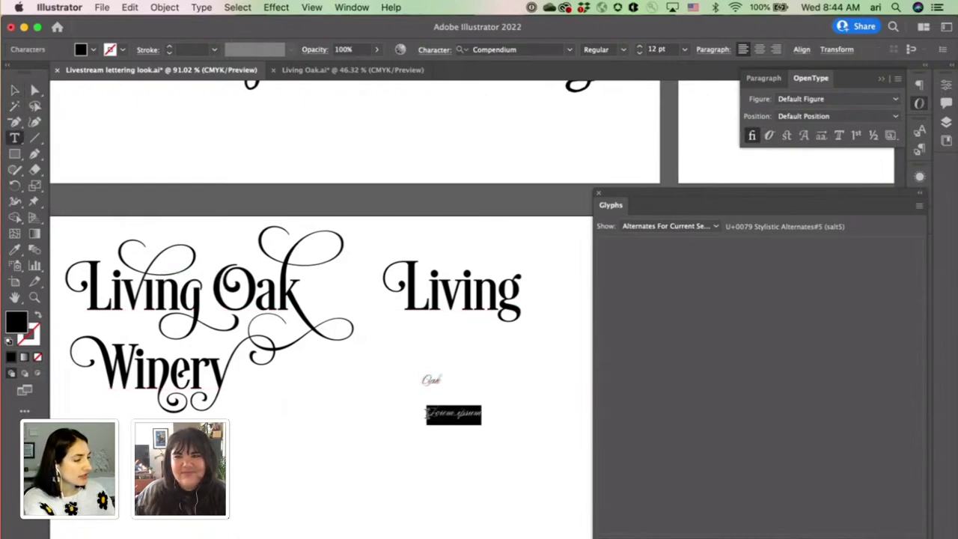
{"action": "type", "text": "Winery"}
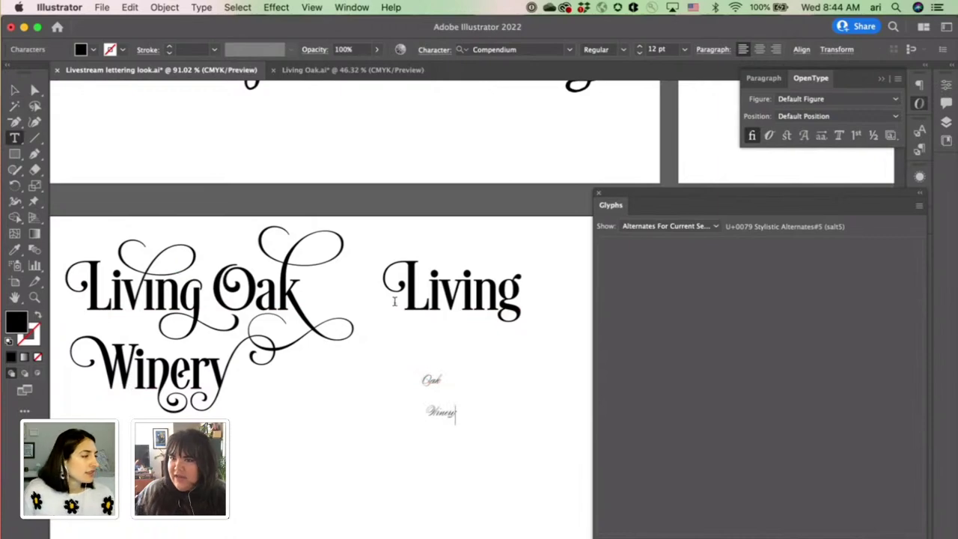
{"action": "key", "text": "Escape"}
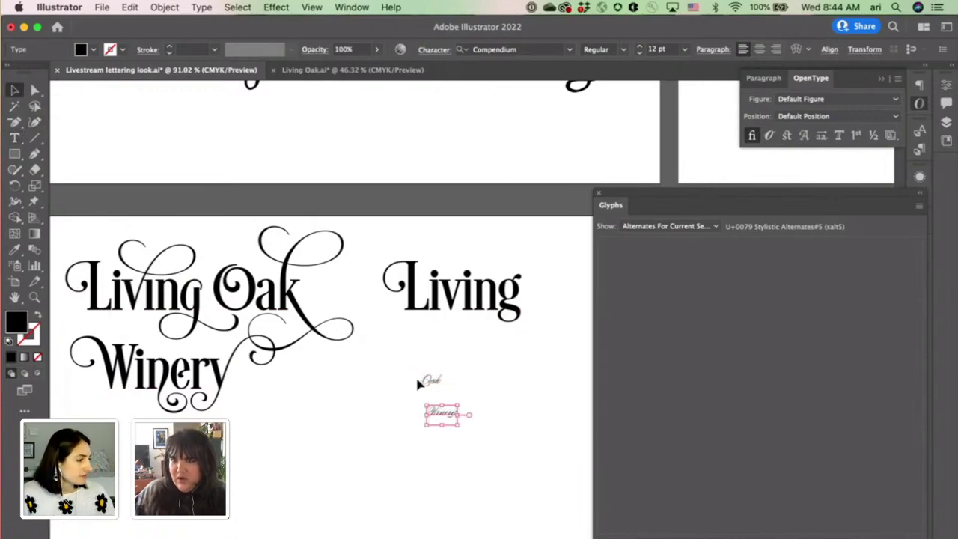
Step: Eyedropper the Desire Pro style of Living onto Oak and Winery
{"action": "left_click", "coordinate": [421, 380]}
{"action": "left_click", "coordinate": [14, 250]}
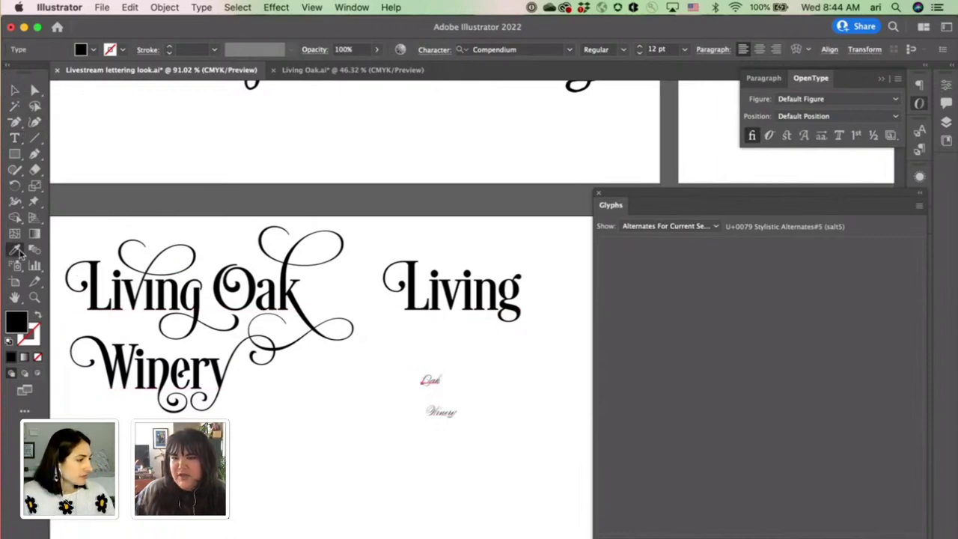
{"action": "left_click", "coordinate": [444, 282]}
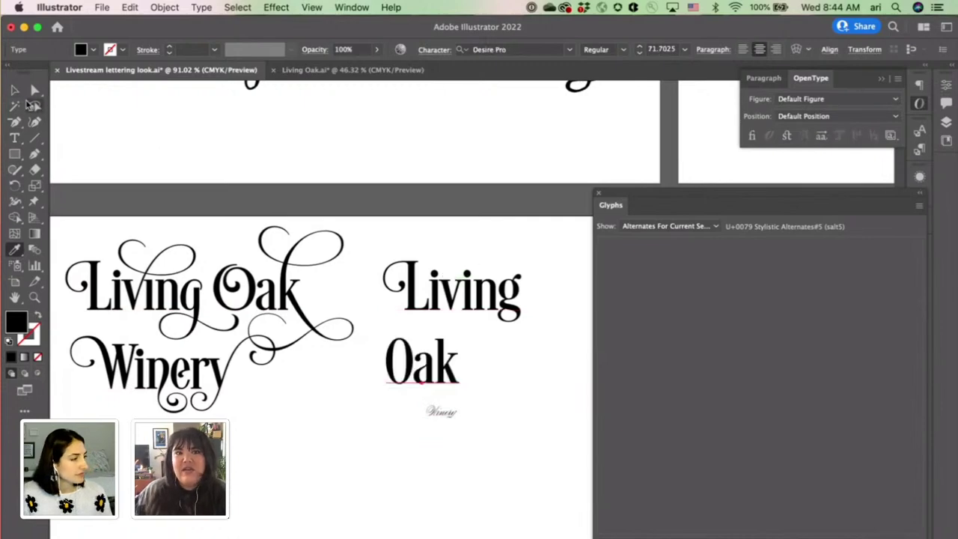
{"action": "key", "text": "v"}
{"action": "left_click", "coordinate": [438, 411]}
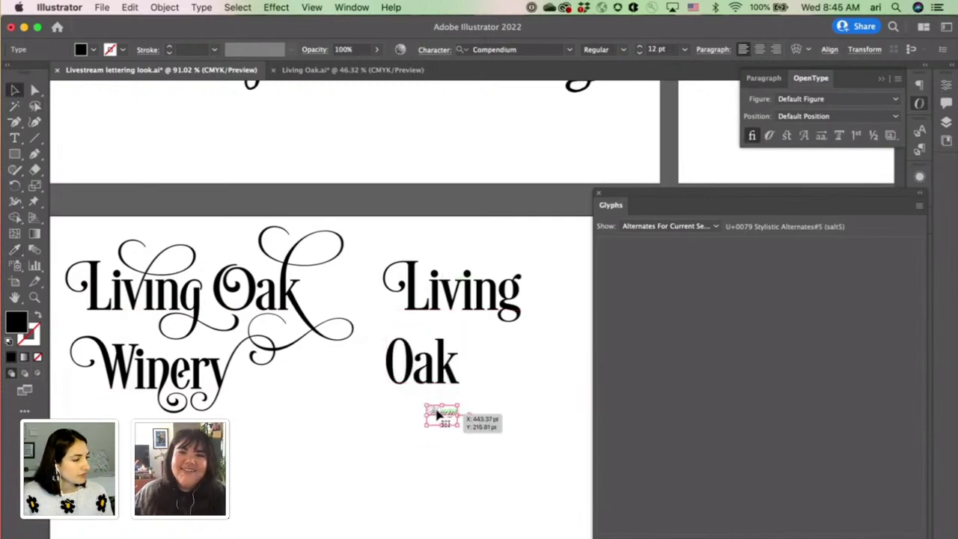
{"action": "left_click", "coordinate": [14, 249]}
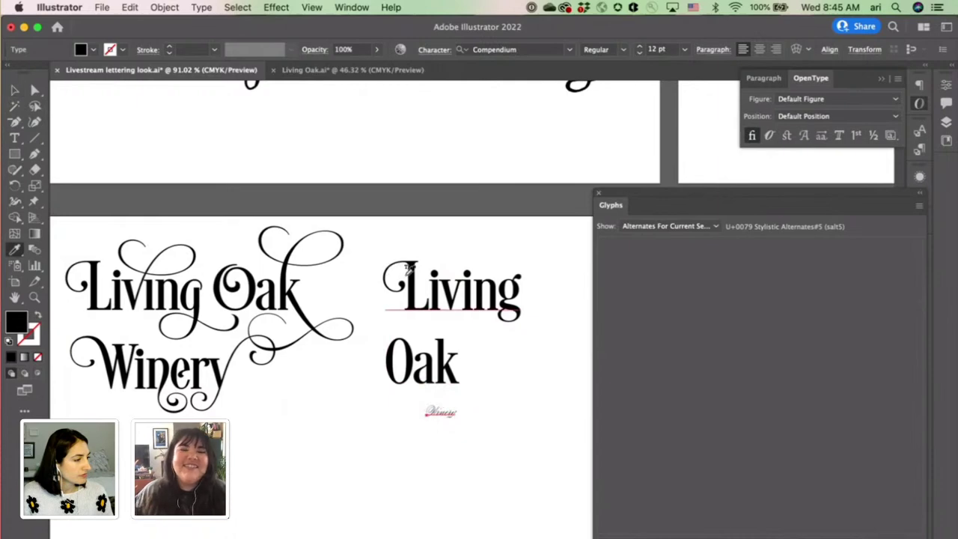
{"action": "left_click", "coordinate": [404, 276]}
{"action": "left_click", "coordinate": [14, 91]}
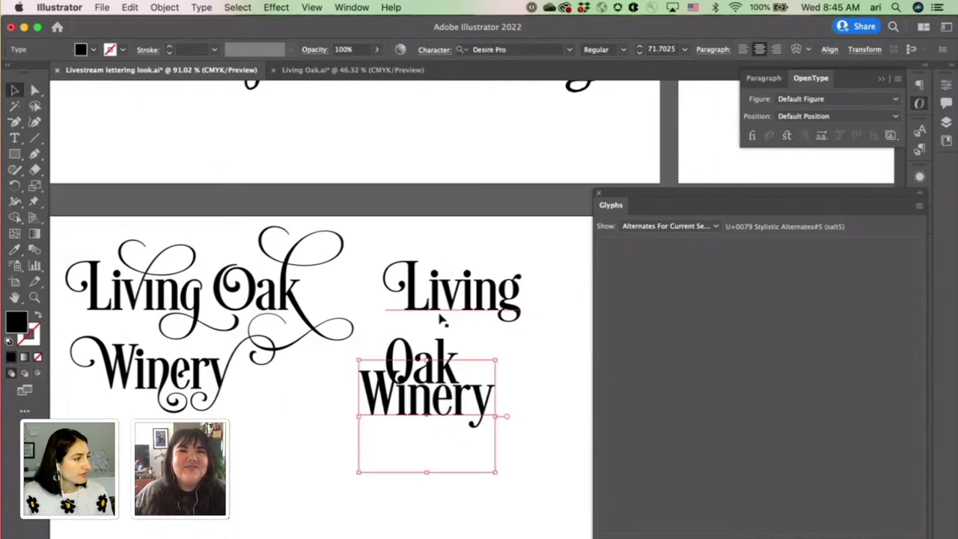
Step: Stack Oak between Living and Winery, and line Winery up under Oak
{"action": "scroll", "coordinate": [442, 321], "scroll_direction": "up", "scroll_amount": 3}
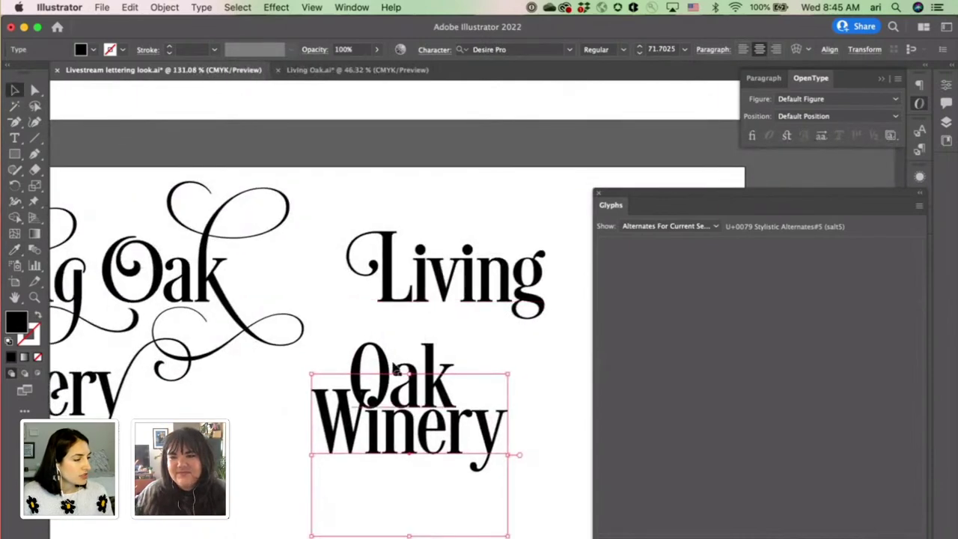
{"action": "left_click", "coordinate": [378, 356]}
{"action": "left_click_drag", "start_coordinate": [378, 356], "coordinate": [402, 322]}
{"action": "left_click", "coordinate": [309, 417]}
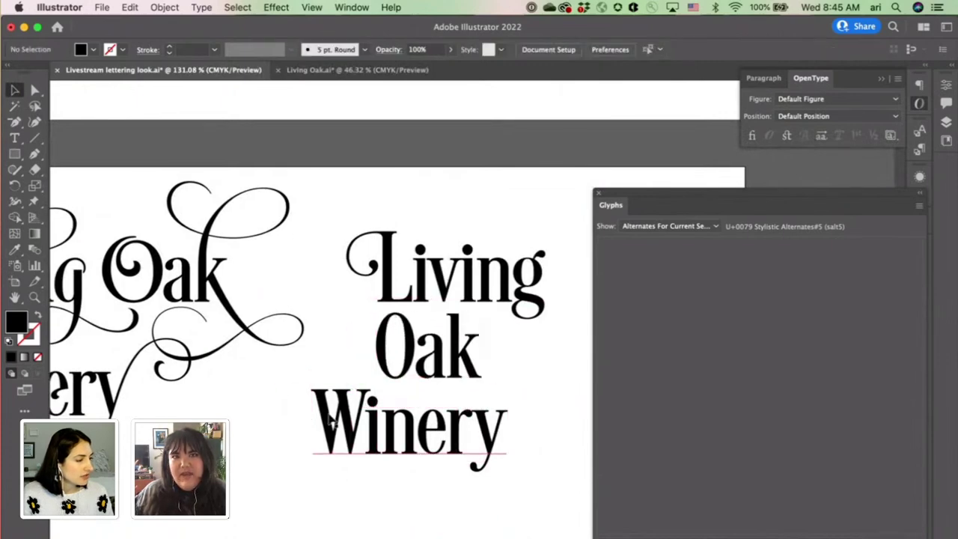
{"action": "left_click_drag", "start_coordinate": [329, 420], "coordinate": [389, 431]}
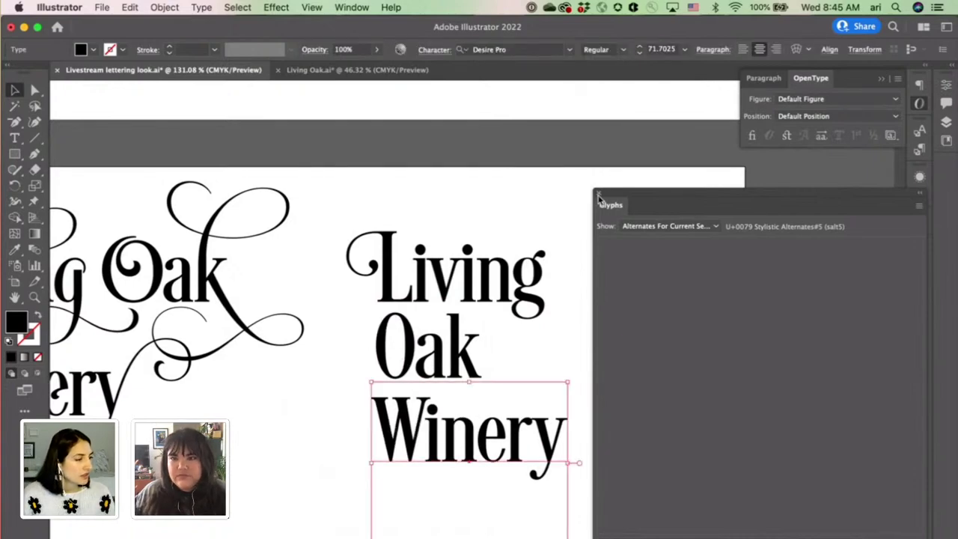
{"action": "scroll", "coordinate": [532, 252], "scroll_direction": "right", "scroll_amount": 1}
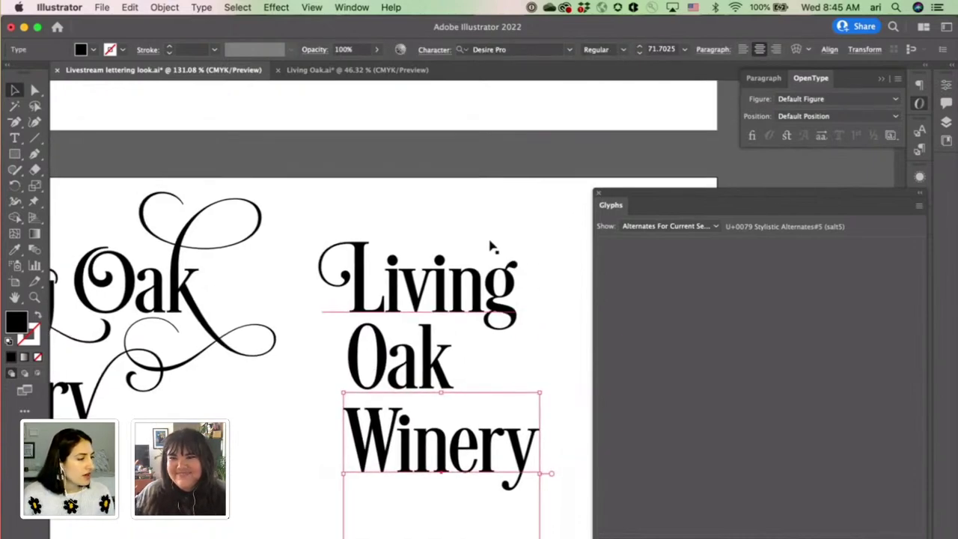
{"action": "scroll", "coordinate": [490, 259], "scroll_direction": "down", "scroll_amount": 5}
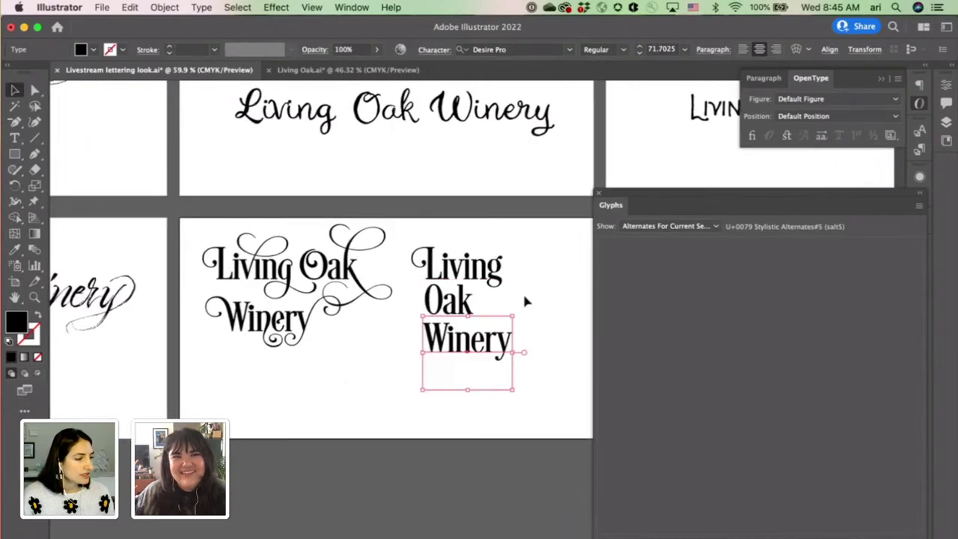
{"action": "scroll", "coordinate": [522, 292], "scroll_direction": "up", "scroll_amount": 2}
{"action": "scroll", "coordinate": [523, 292], "scroll_direction": "left", "scroll_amount": 1}
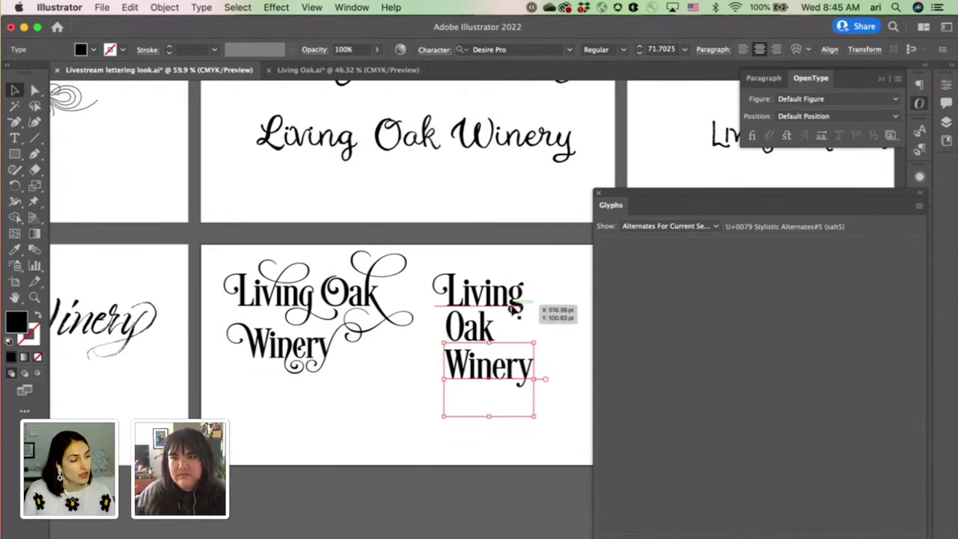
{"action": "scroll", "coordinate": [515, 312], "scroll_direction": "up", "scroll_amount": 3}
{"action": "scroll", "coordinate": [515, 310], "scroll_direction": "right", "scroll_amount": 2}
{"action": "scroll", "coordinate": [515, 311], "scroll_direction": "down", "scroll_amount": 1}
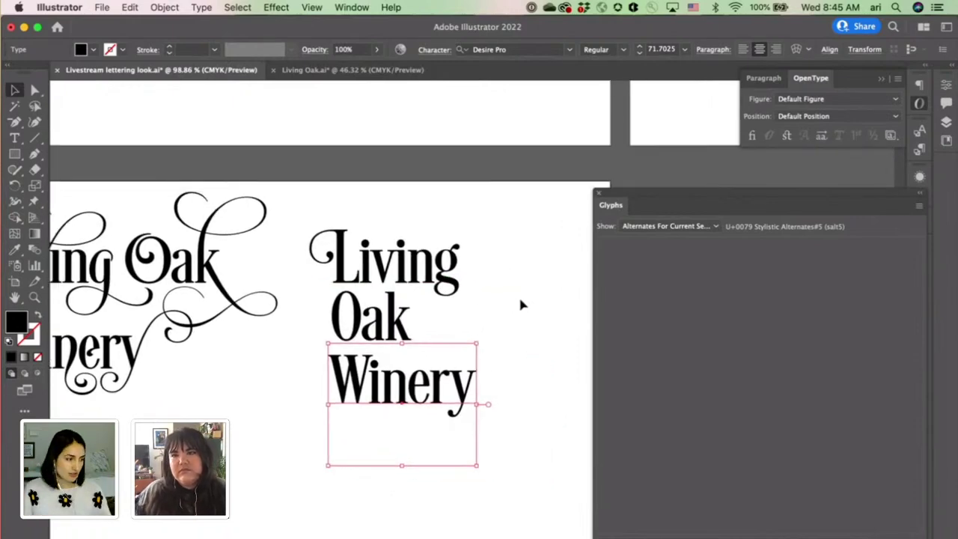
{"action": "scroll", "coordinate": [521, 305], "scroll_direction": "up", "scroll_amount": 2}
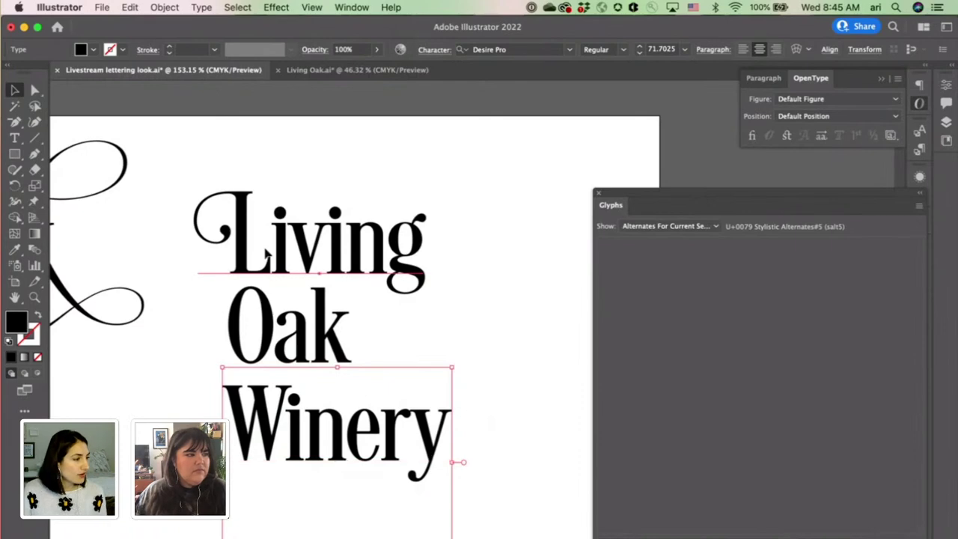
Step: Replace the v of the plain Living with a swash alternate
{"action": "double_click", "coordinate": [285, 247]}
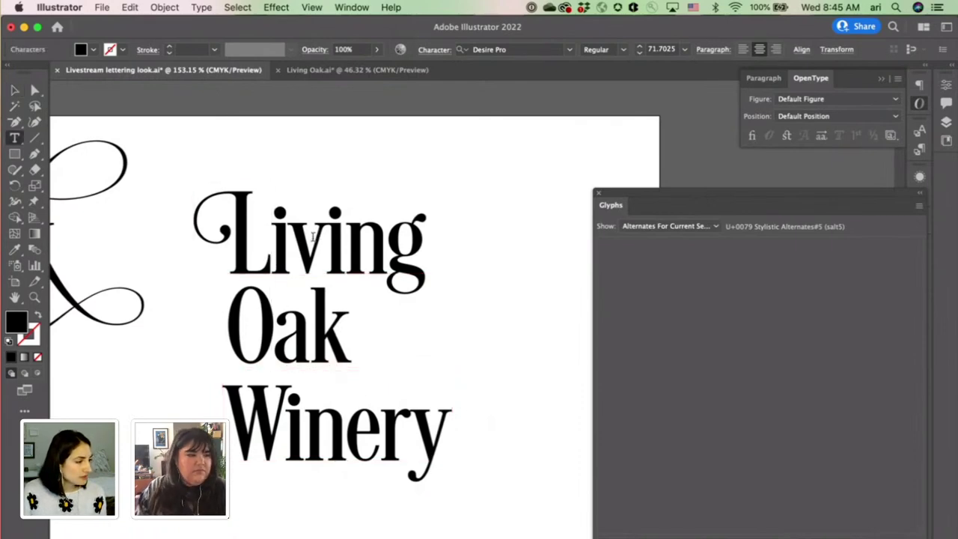
{"action": "left_click_drag", "start_coordinate": [324, 235], "coordinate": [295, 238]}
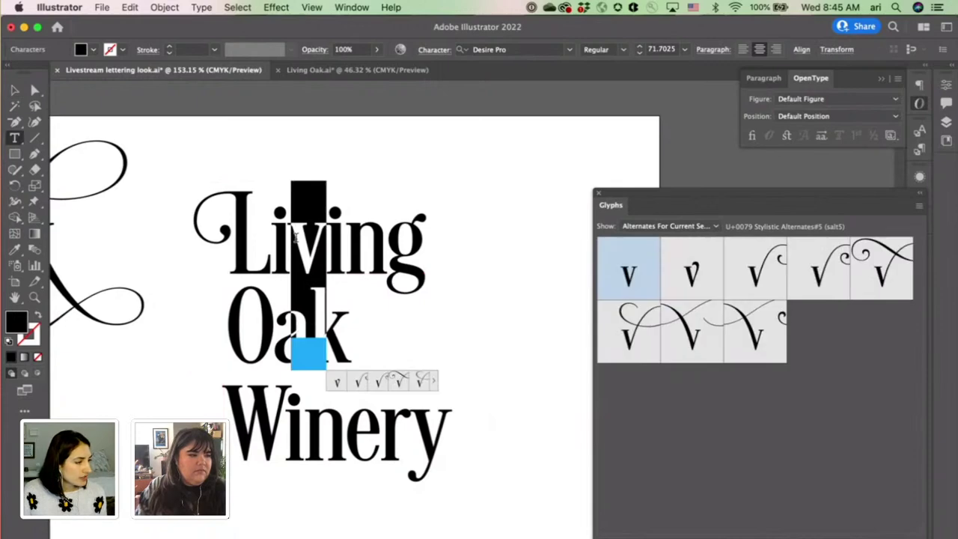
{"action": "double_click", "coordinate": [690, 329]}
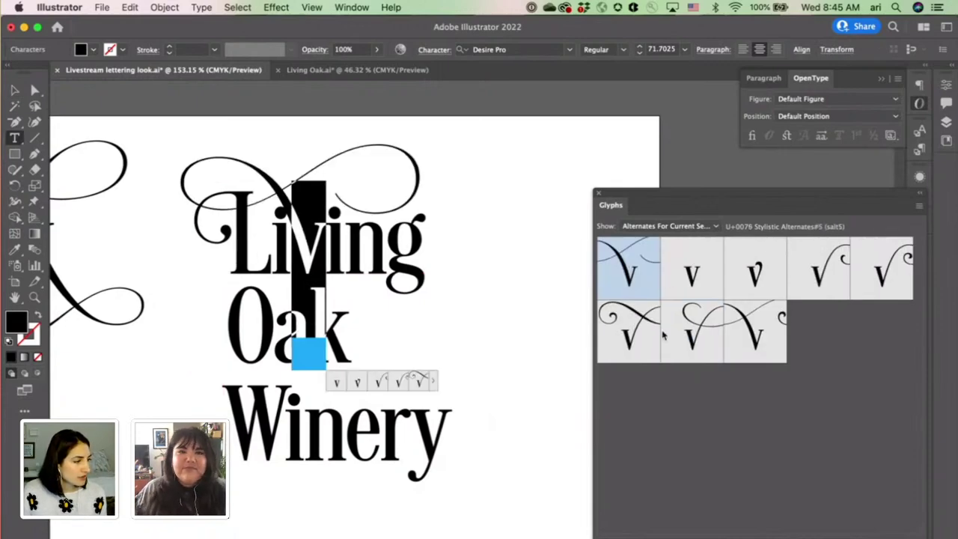
{"action": "double_click", "coordinate": [633, 335]}
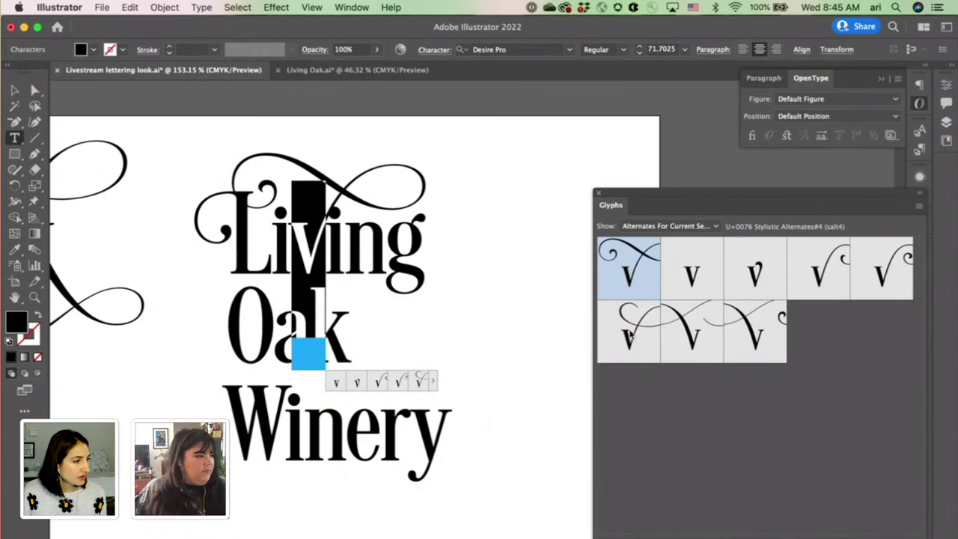
{"action": "left_click", "coordinate": [237, 229]}
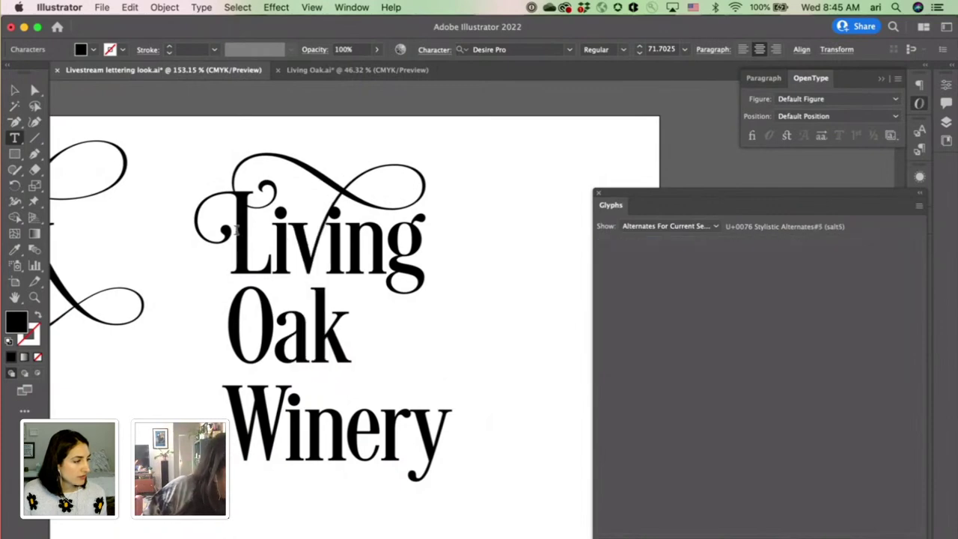
Step: Give the L of Living a curled-top swash alternate (salt12)
{"action": "key", "text": "shift+Right"}
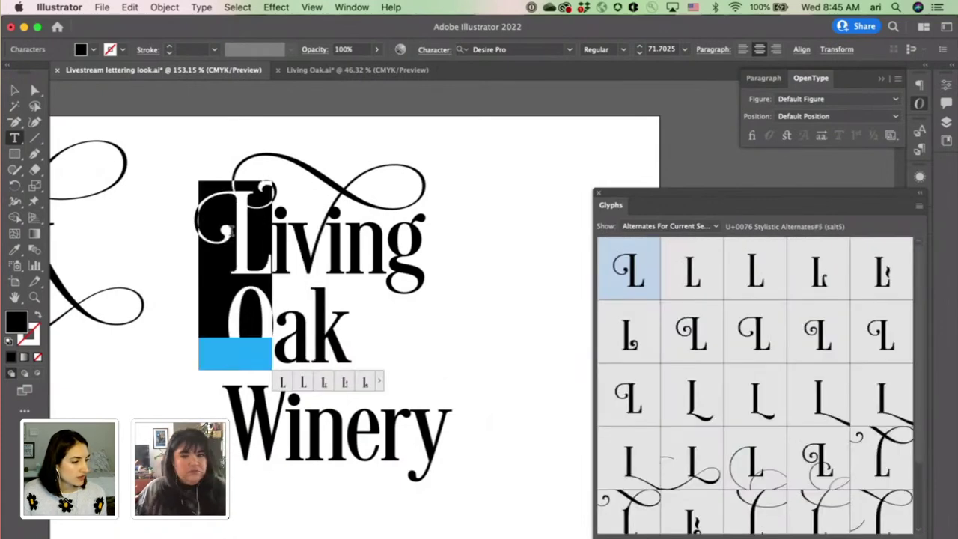
{"action": "scroll", "coordinate": [648, 350], "scroll_direction": "down", "scroll_amount": 2}
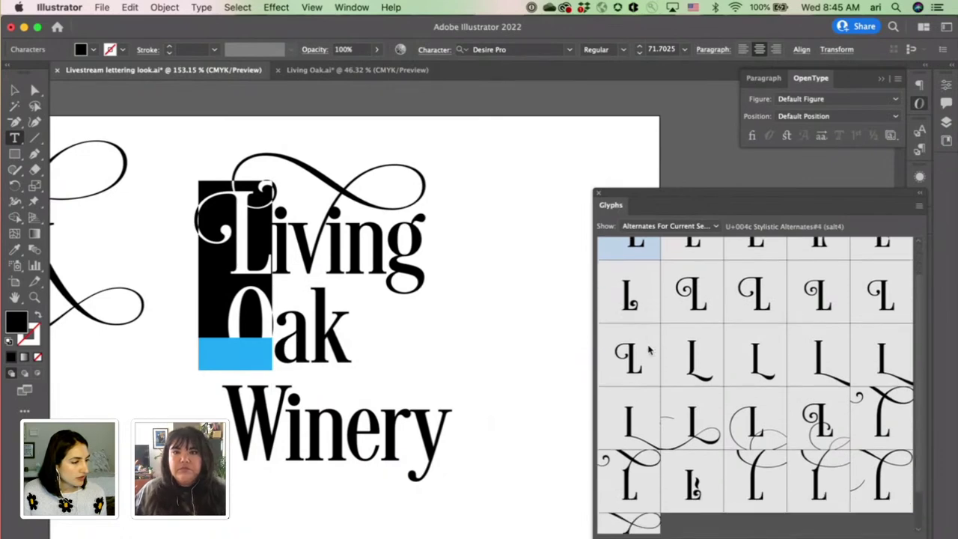
{"action": "scroll", "coordinate": [778, 344], "scroll_direction": "up", "scroll_amount": 2}
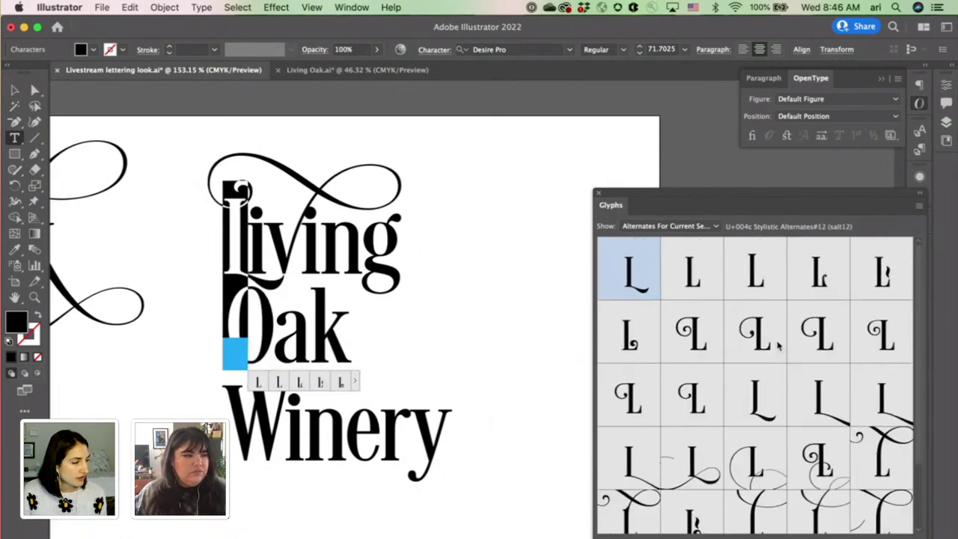
{"action": "double_click", "coordinate": [778, 344]}
{"action": "left_click", "coordinate": [15, 88]}
{"action": "left_click", "coordinate": [478, 308]}
Step: Move Winery and Oak lower on the artboard to make room
{"action": "left_click_drag", "start_coordinate": [275, 327], "coordinate": [278, 369]}
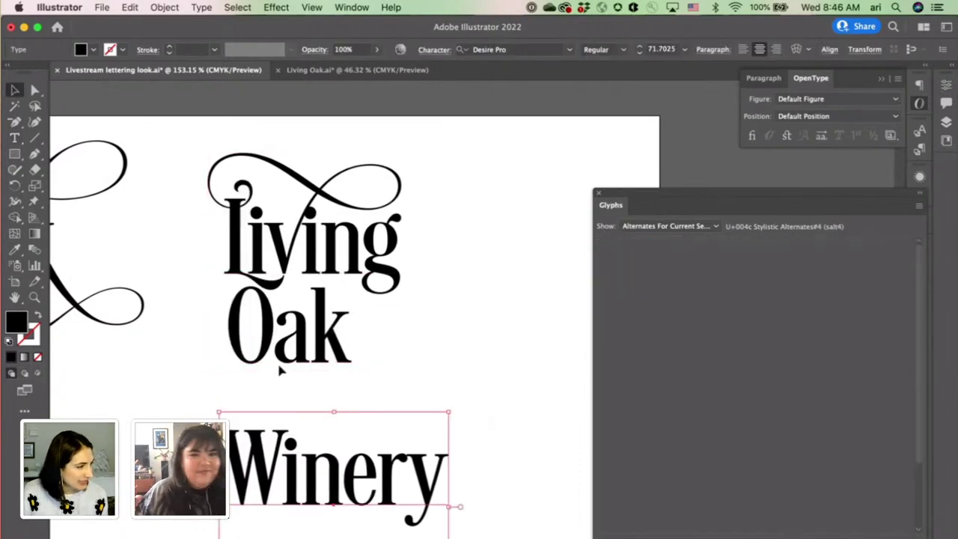
{"action": "left_click_drag", "start_coordinate": [294, 315], "coordinate": [300, 355]}
{"action": "left_click", "coordinate": [267, 265]}
{"action": "left_click", "coordinate": [490, 283]}
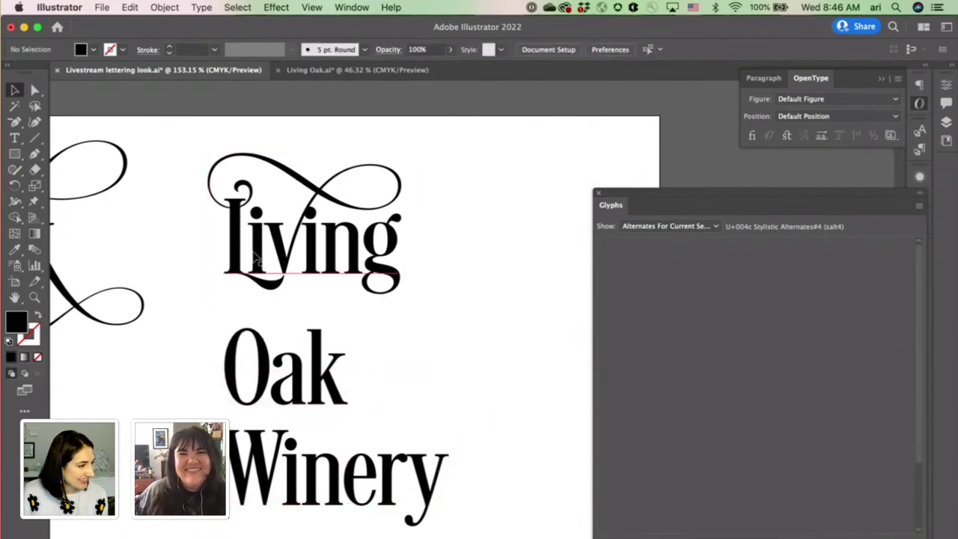
Step: Replace the i of Living with an alternate glyph, leaving the n plain
{"action": "left_click", "coordinate": [323, 255]}
{"action": "left_click_drag", "start_coordinate": [303, 247], "coordinate": [321, 247]}
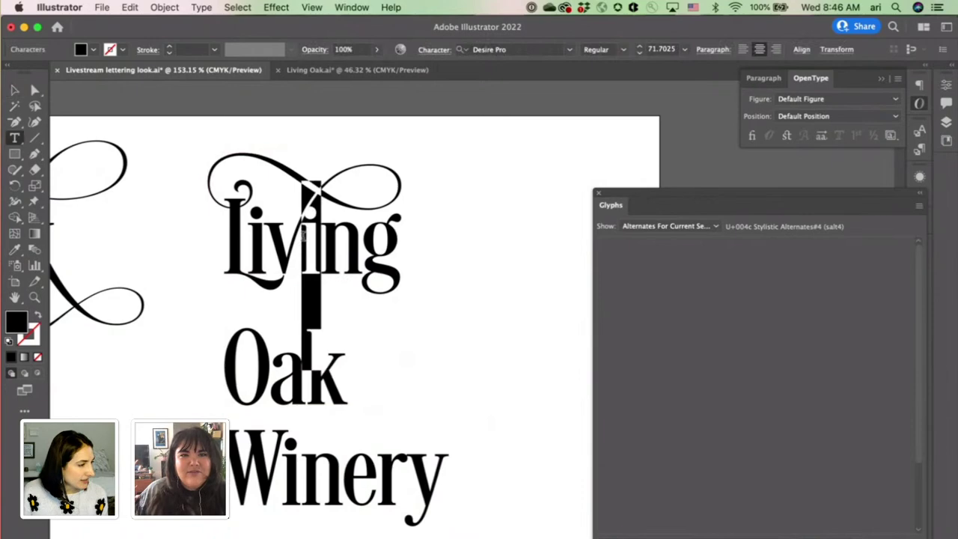
{"action": "double_click", "coordinate": [692, 268]}
{"action": "left_click", "coordinate": [359, 232]}
{"action": "left_click_drag", "start_coordinate": [358, 232], "coordinate": [321, 233]}
{"action": "left_click", "coordinate": [397, 239]}
Step: Give the g of Living a long salt5 swash tail sweeping right
{"action": "left_click_drag", "start_coordinate": [400, 239], "coordinate": [365, 239]}
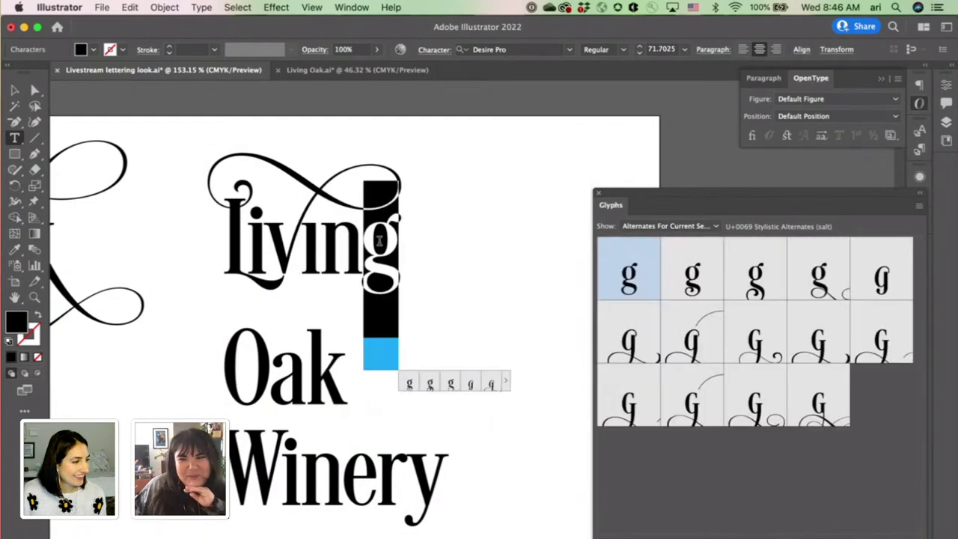
{"action": "double_click", "coordinate": [694, 343]}
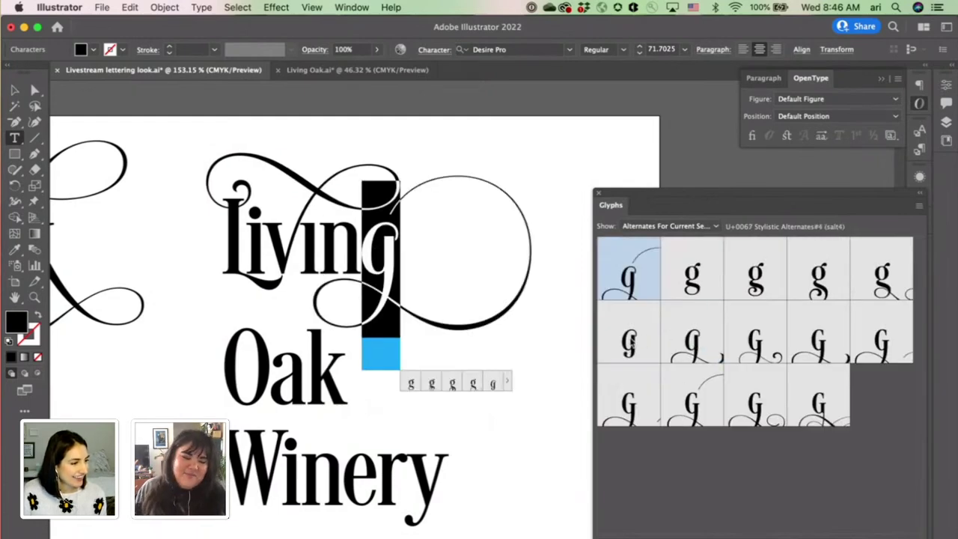
{"action": "left_click", "coordinate": [631, 342]}
{"action": "double_click", "coordinate": [631, 342]}
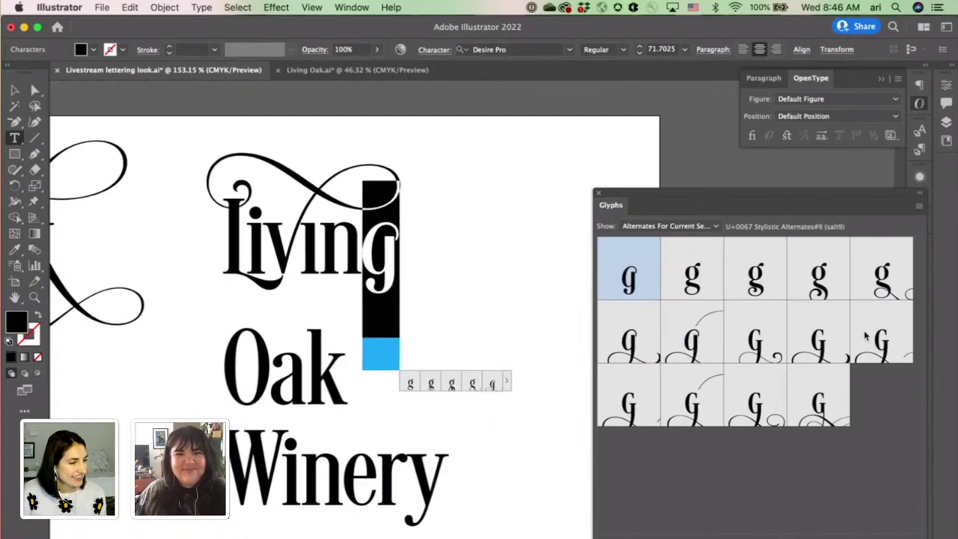
{"action": "double_click", "coordinate": [630, 342]}
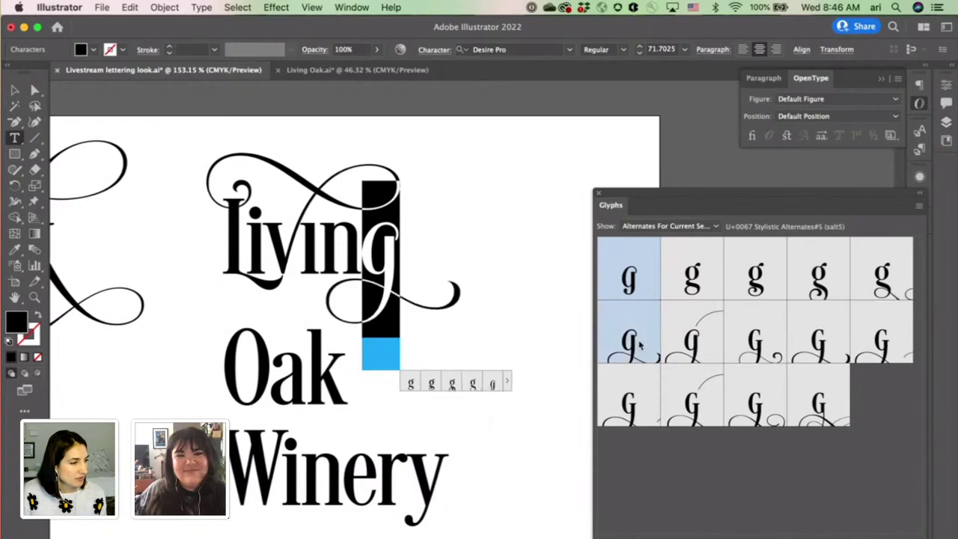
Step: Review alternates for the L of Living but keep it unchanged
{"action": "scroll", "coordinate": [285, 232], "scroll_direction": "down", "scroll_amount": 5}
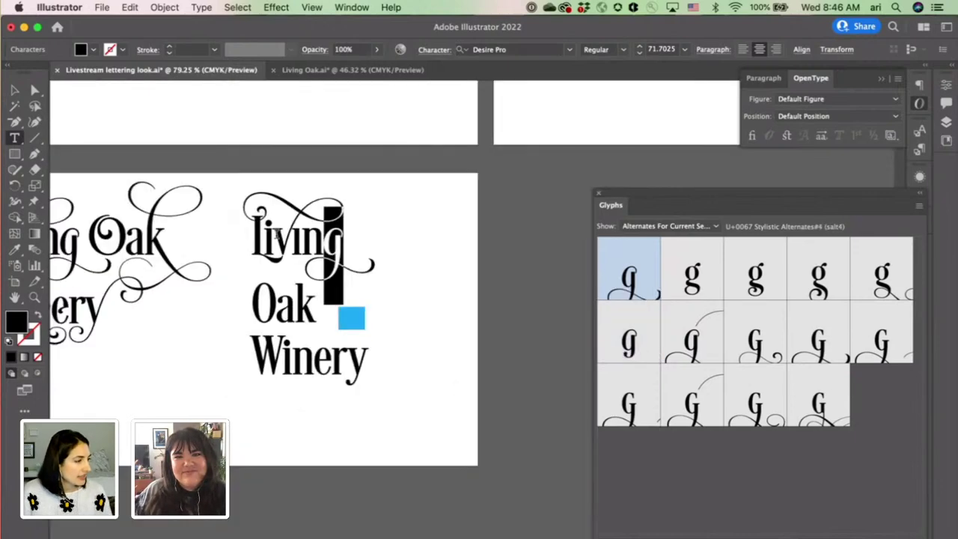
{"action": "scroll", "coordinate": [284, 281], "scroll_direction": "up", "scroll_amount": 5}
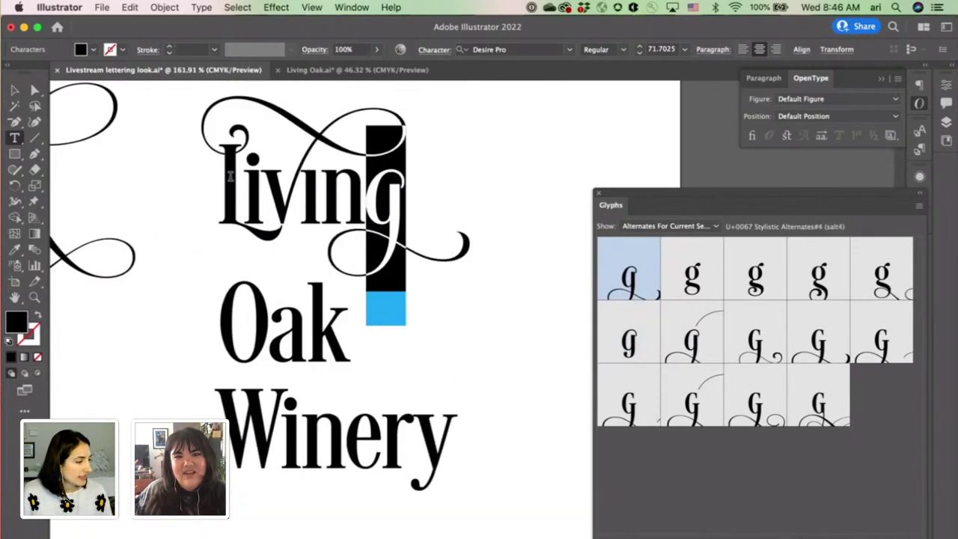
{"action": "left_click_drag", "start_coordinate": [216, 180], "coordinate": [244, 179]}
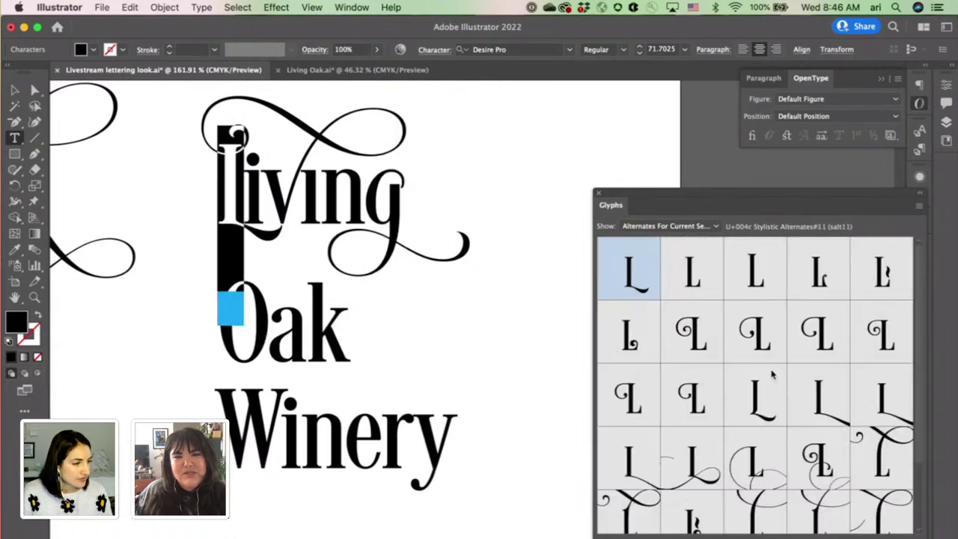
{"action": "scroll", "coordinate": [775, 372], "scroll_direction": "down", "scroll_amount": 3}
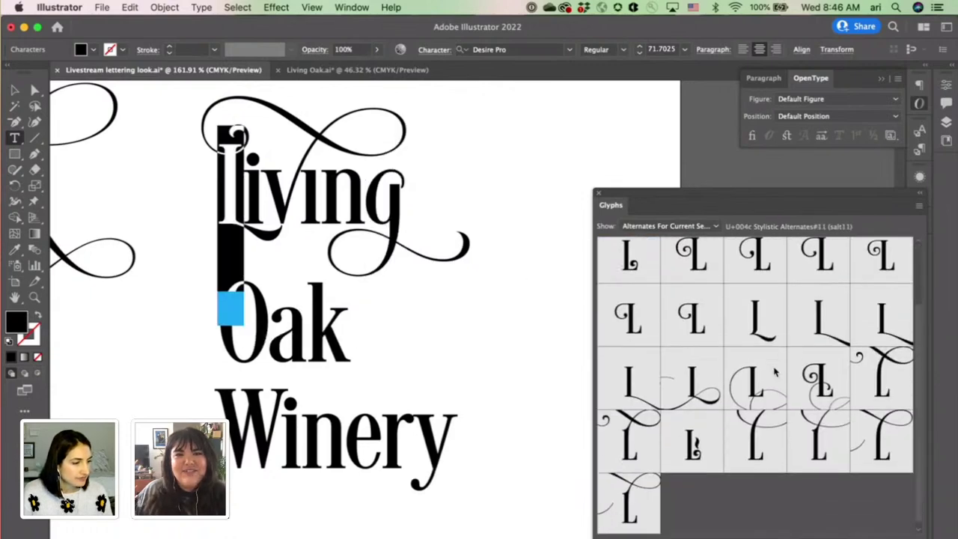
{"action": "scroll", "coordinate": [775, 371], "scroll_direction": "up", "scroll_amount": 2}
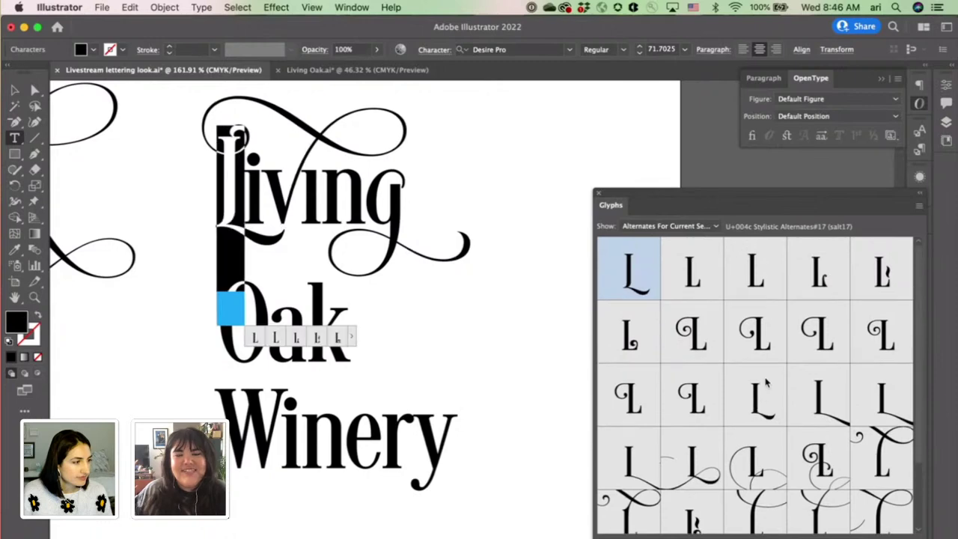
{"action": "left_click", "coordinate": [342, 230]}
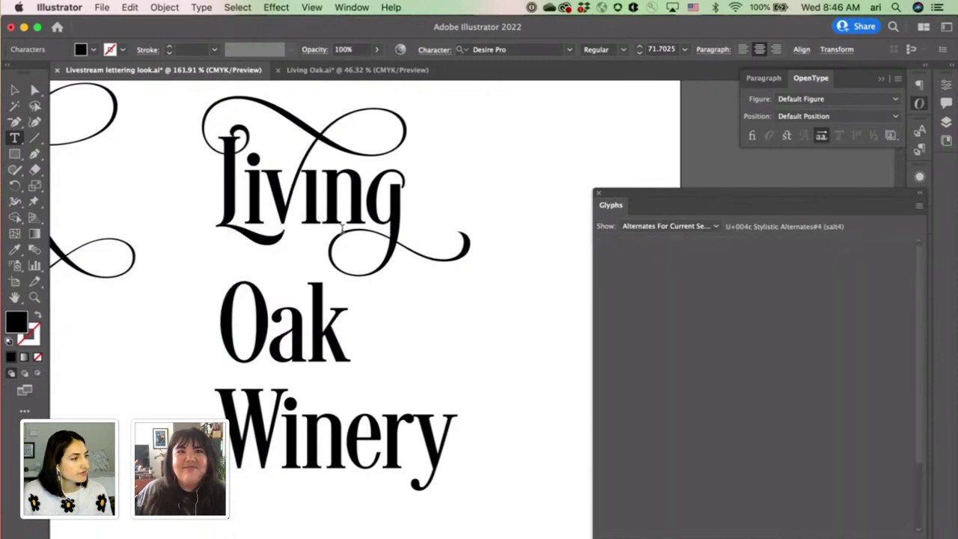
{"action": "scroll", "coordinate": [321, 285], "scroll_direction": "up", "scroll_amount": 1}
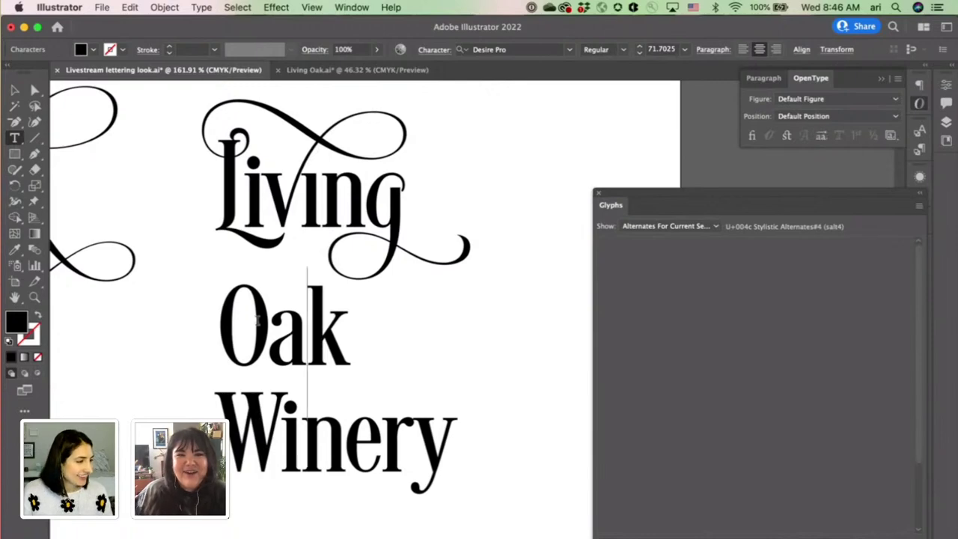
Step: Give the O, a and k of Oak swash alternates
{"action": "left_click_drag", "start_coordinate": [268, 322], "coordinate": [217, 321]}
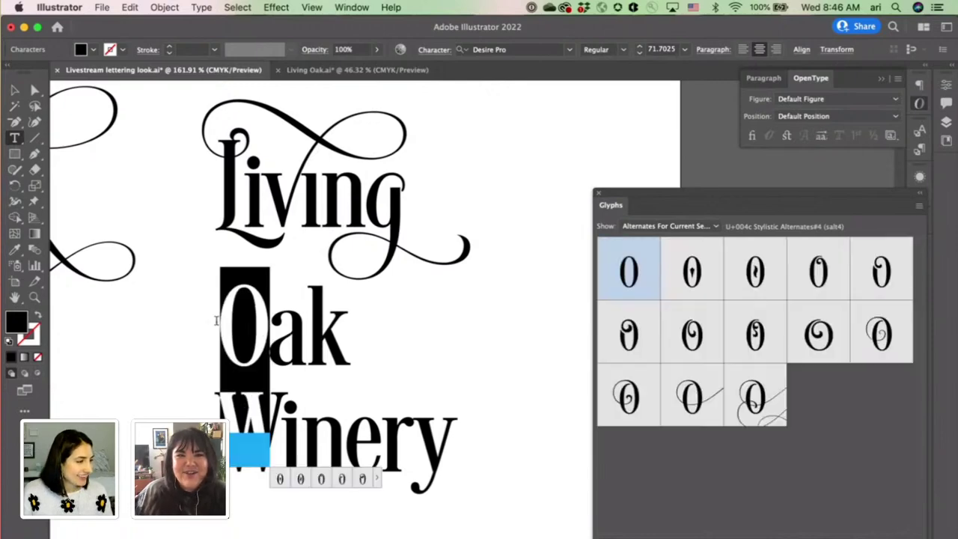
{"action": "double_click", "coordinate": [702, 334]}
{"action": "double_click", "coordinate": [647, 330]}
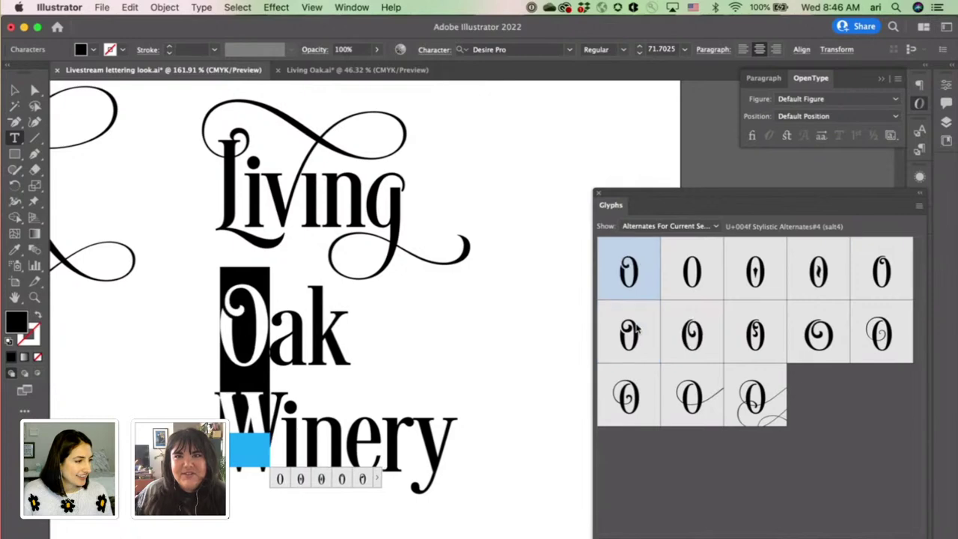
{"action": "left_click", "coordinate": [291, 318]}
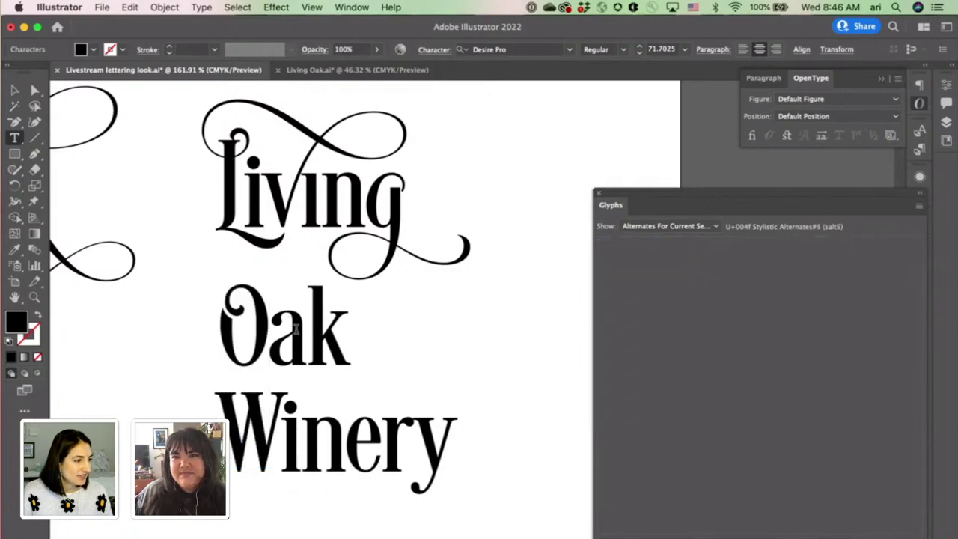
{"action": "key", "text": "shift+Right"}
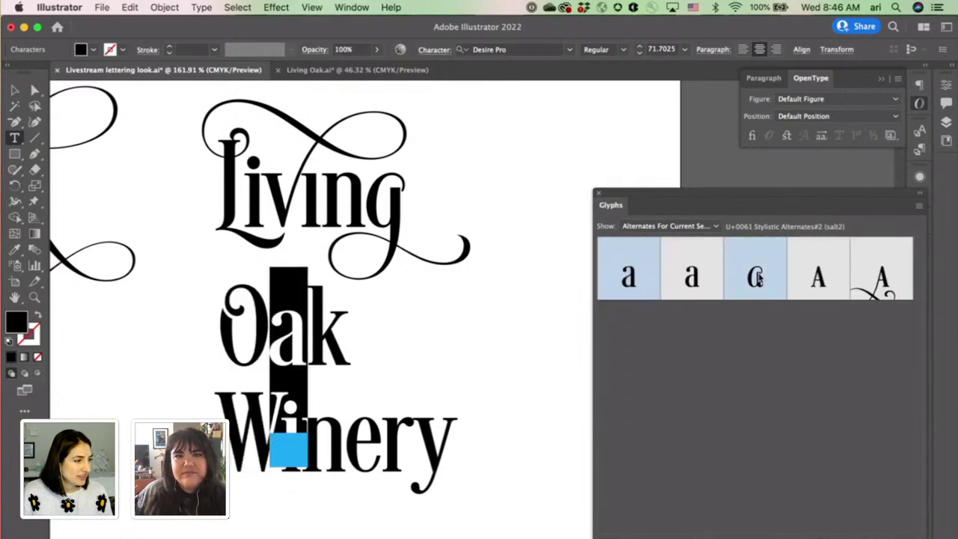
{"action": "double_click", "coordinate": [757, 278]}
{"action": "key", "text": "Right"}
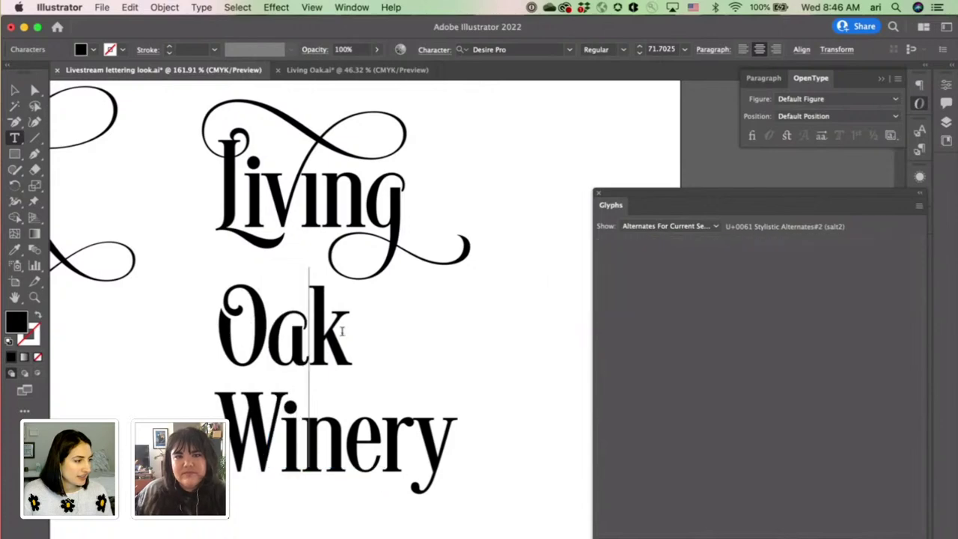
{"action": "key", "text": "shift+Right"}
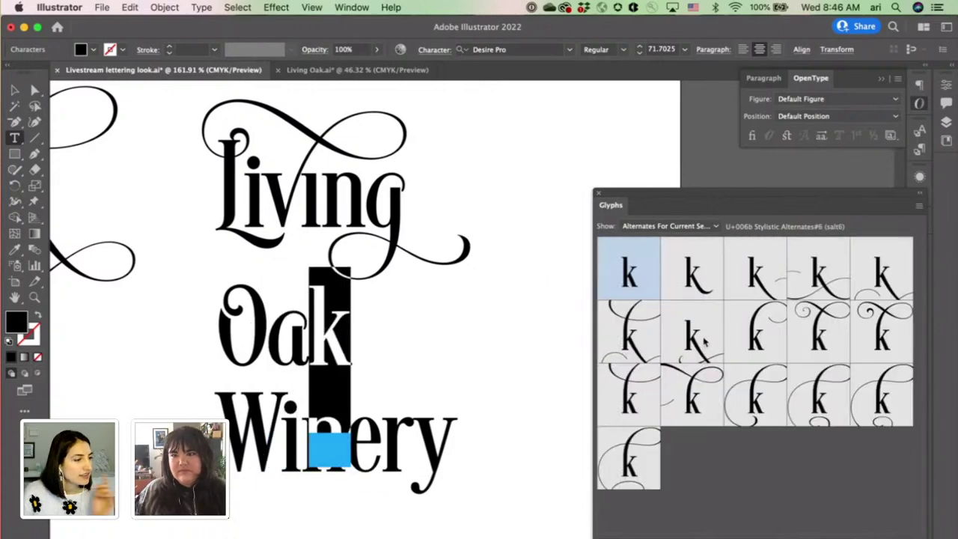
{"action": "double_click", "coordinate": [693, 280]}
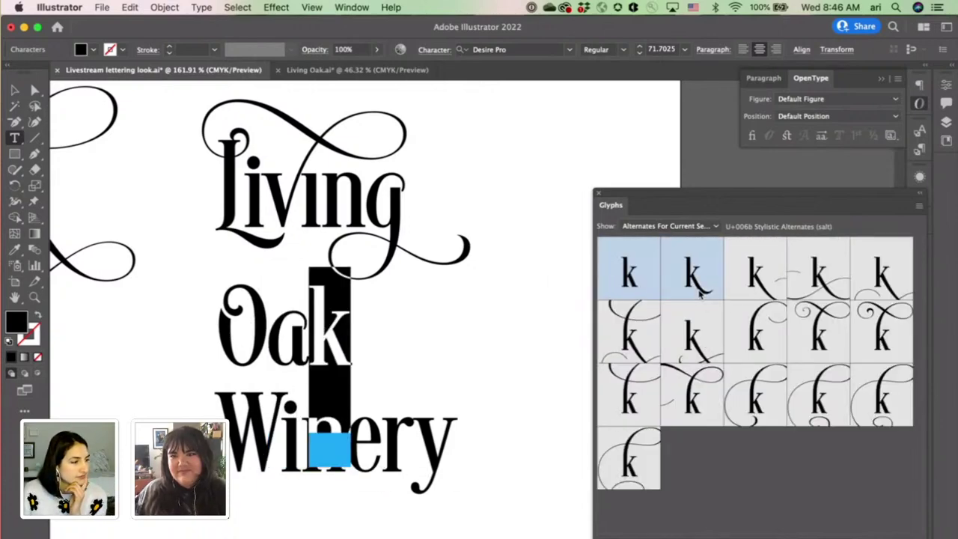
{"action": "left_click", "coordinate": [252, 416]}
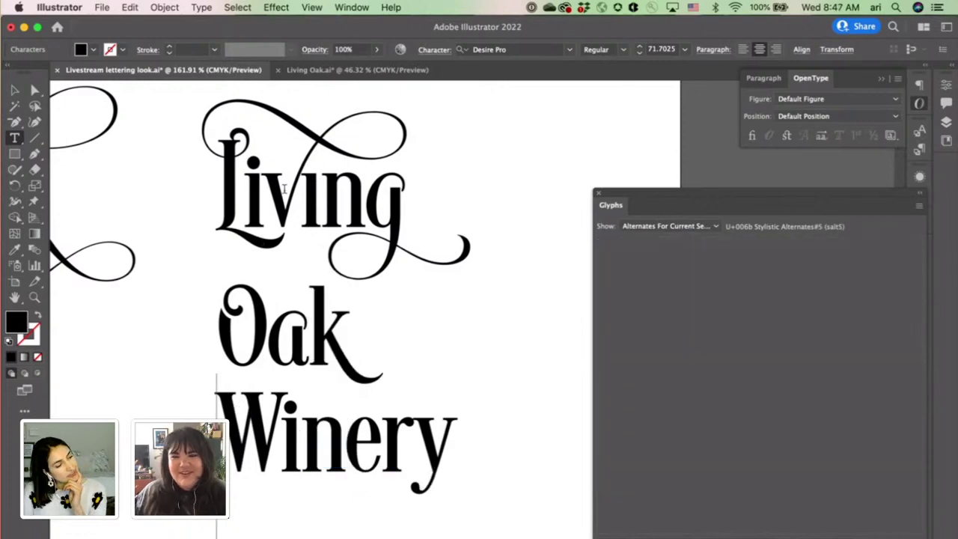
Step: Swap the v of Living for a looping salt4 swash alternate
{"action": "left_click_drag", "start_coordinate": [285, 187], "coordinate": [267, 192]}
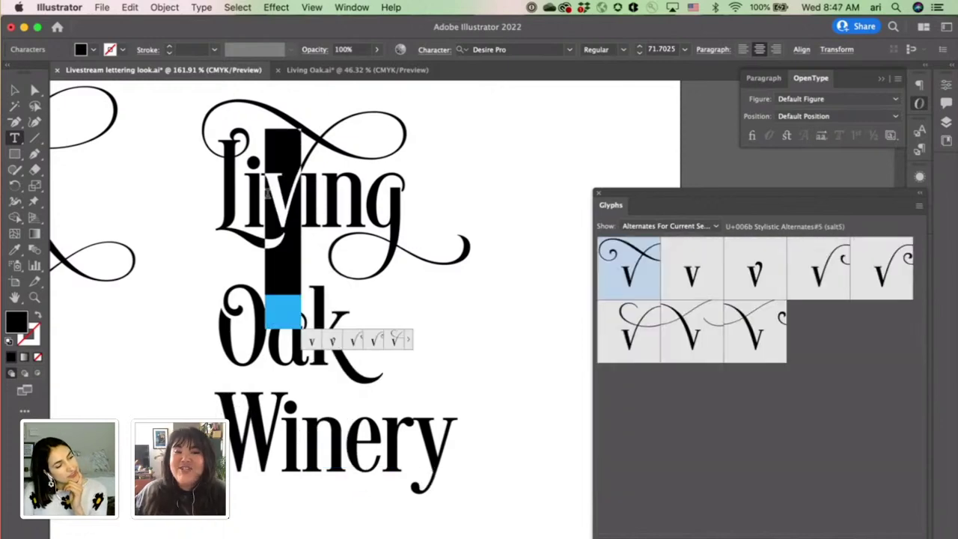
{"action": "double_click", "coordinate": [637, 344]}
{"action": "left_click", "coordinate": [319, 239]}
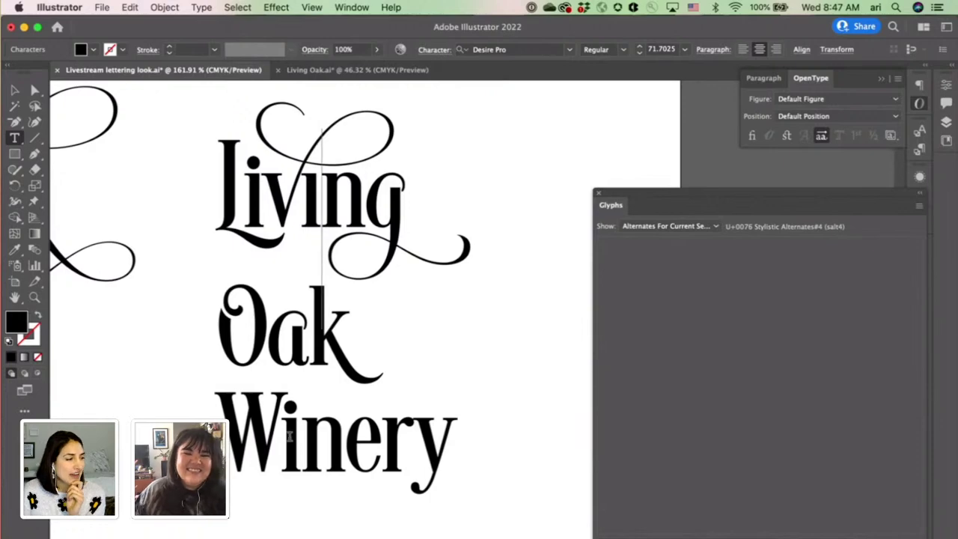
Step: Give the W of Winery a swash alternate, keeping i, e and r plain
{"action": "left_click_drag", "start_coordinate": [264, 426], "coordinate": [217, 427]}
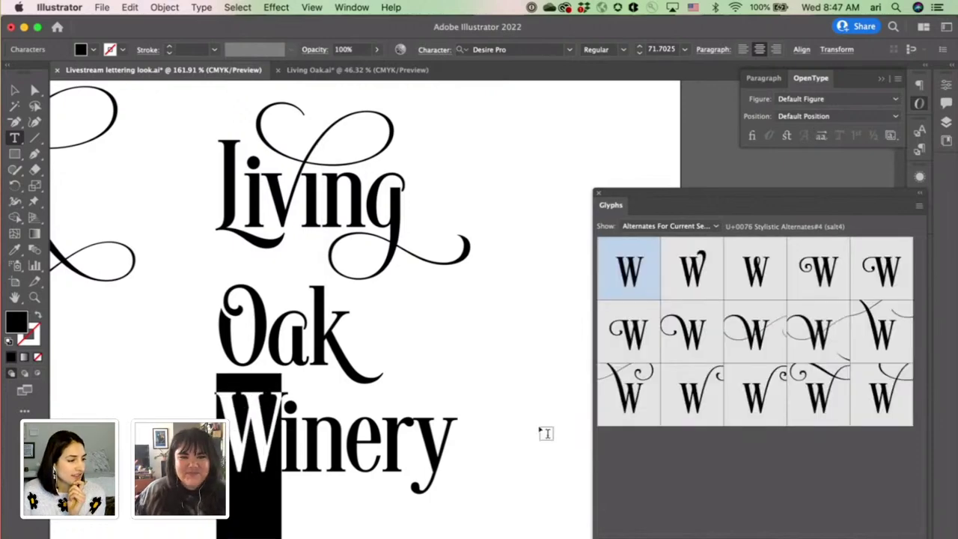
{"action": "double_click", "coordinate": [691, 337]}
{"action": "left_click", "coordinate": [311, 426]}
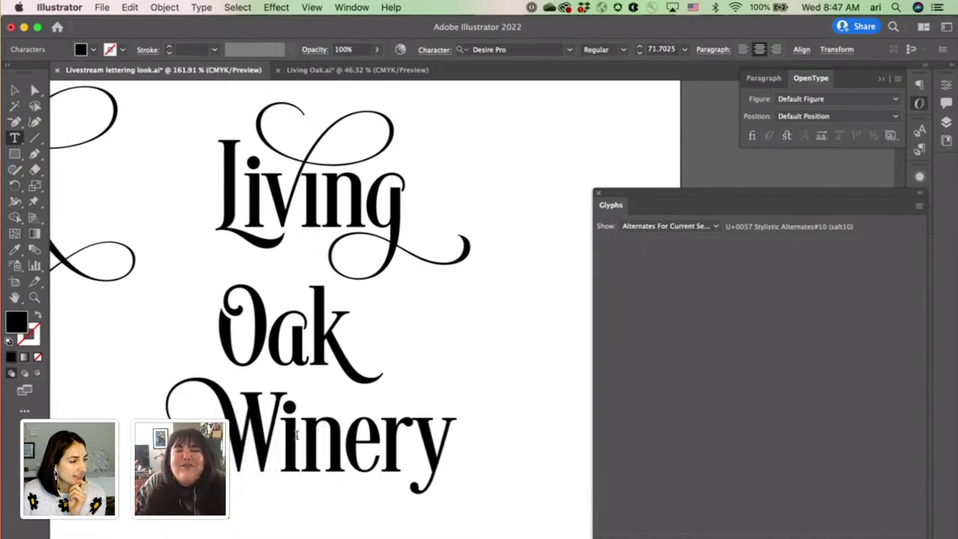
{"action": "mouse_move", "coordinate": [292, 435]}
{"action": "left_mouse_down"}
{"action": "mouse_move", "coordinate": [282, 437]}
{"action": "mouse_move", "coordinate": [333, 435]}
{"action": "mouse_move", "coordinate": [303, 437]}
{"action": "left_mouse_up"}
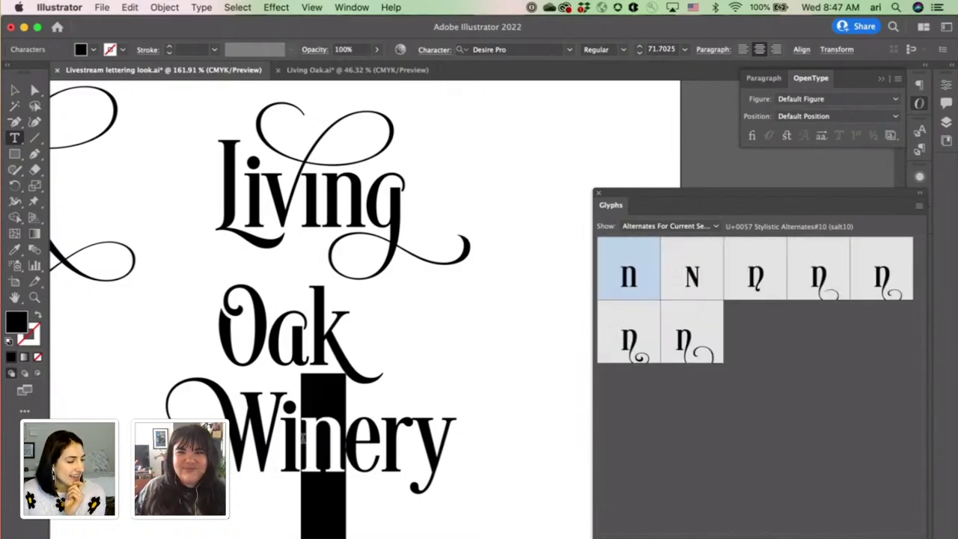
{"action": "scroll", "coordinate": [304, 437], "scroll_direction": "down", "scroll_amount": 2}
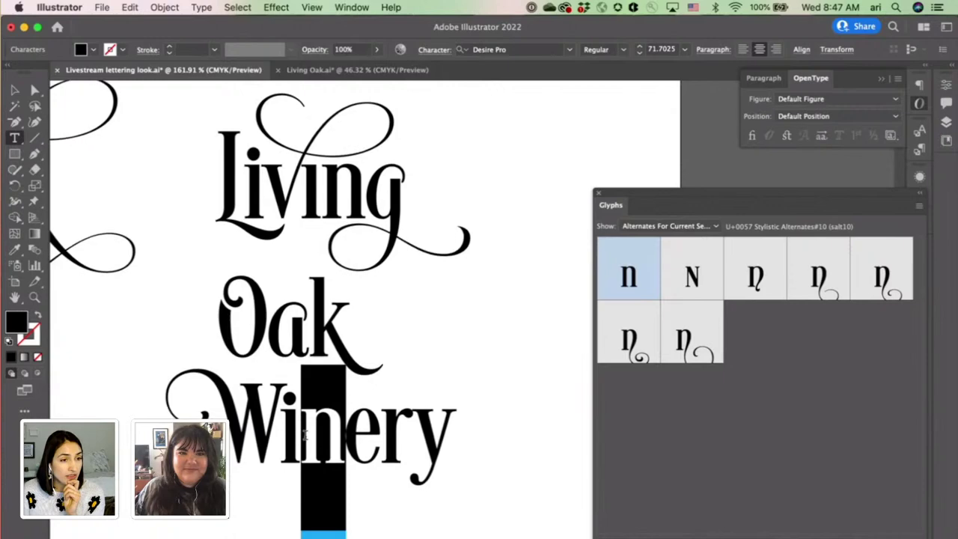
{"action": "scroll", "coordinate": [304, 435], "scroll_direction": "down", "scroll_amount": 2}
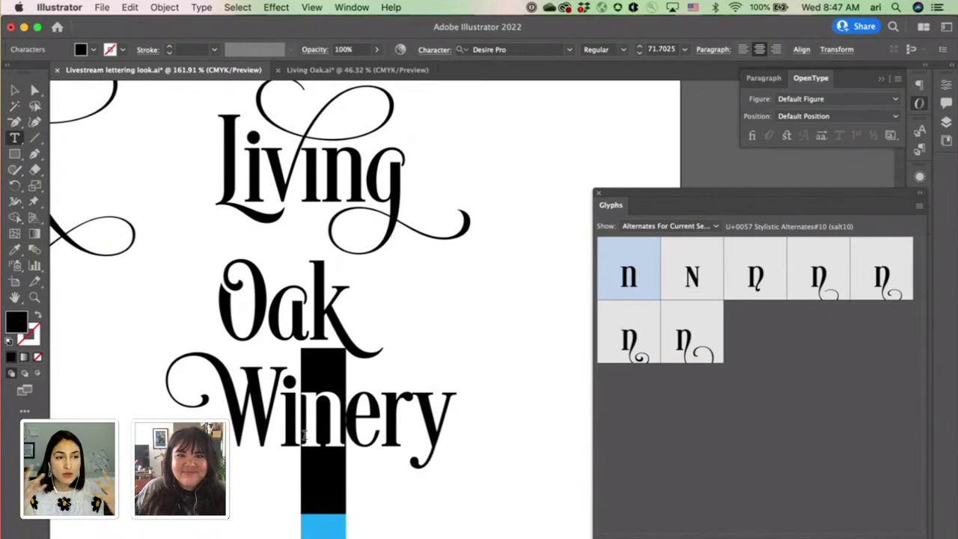
{"action": "left_click_drag", "start_coordinate": [346, 423], "coordinate": [374, 413]}
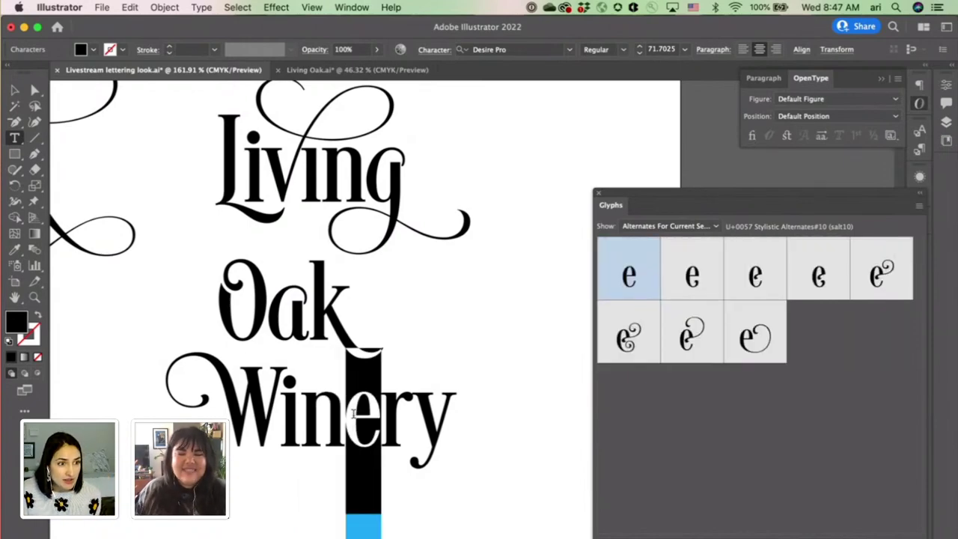
{"action": "left_click", "coordinate": [401, 408]}
{"action": "left_click_drag", "start_coordinate": [401, 408], "coordinate": [395, 408]}
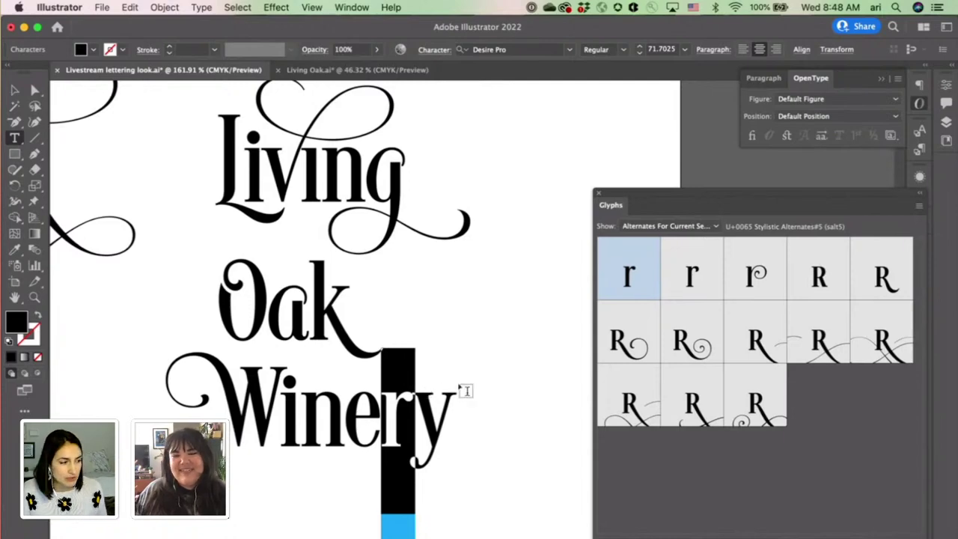
Step: Replace the y of Winery with a looping salt4 swash
{"action": "left_click", "coordinate": [466, 390]}
{"action": "key", "text": "shift+Left"}
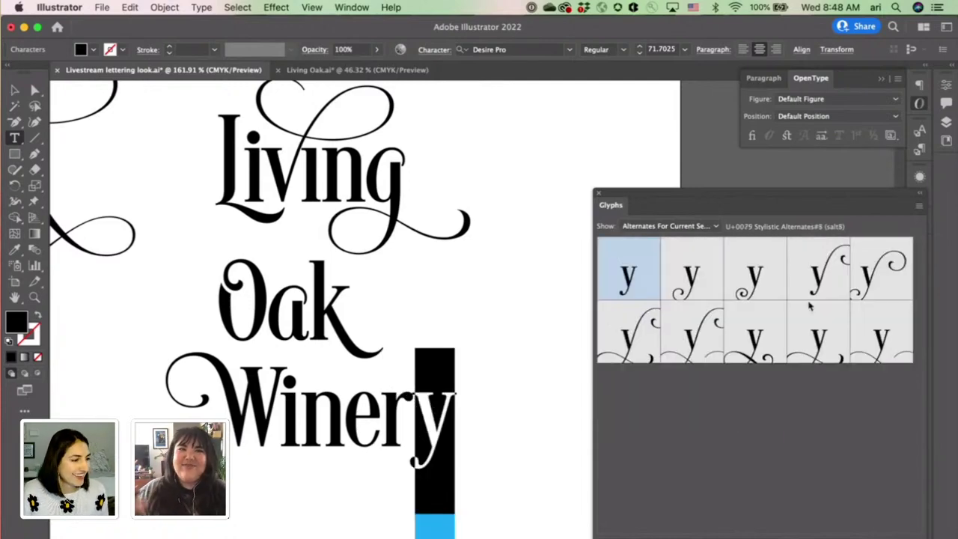
{"action": "double_click", "coordinate": [807, 346]}
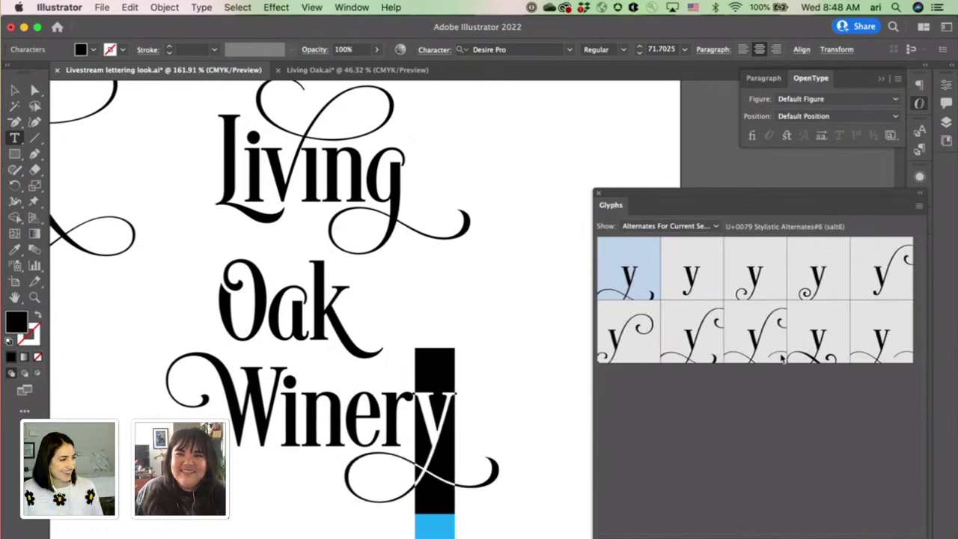
{"action": "double_click", "coordinate": [682, 341]}
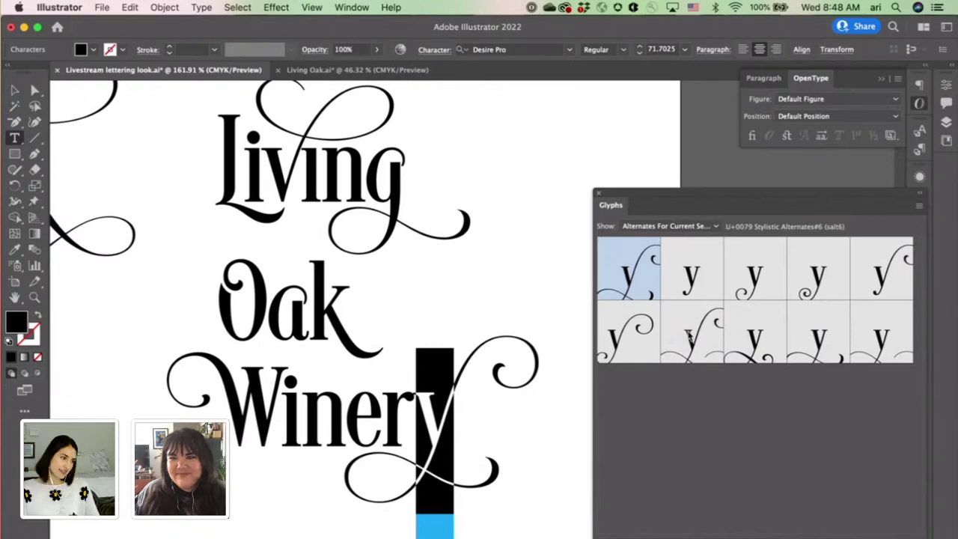
{"action": "left_click", "coordinate": [890, 306]}
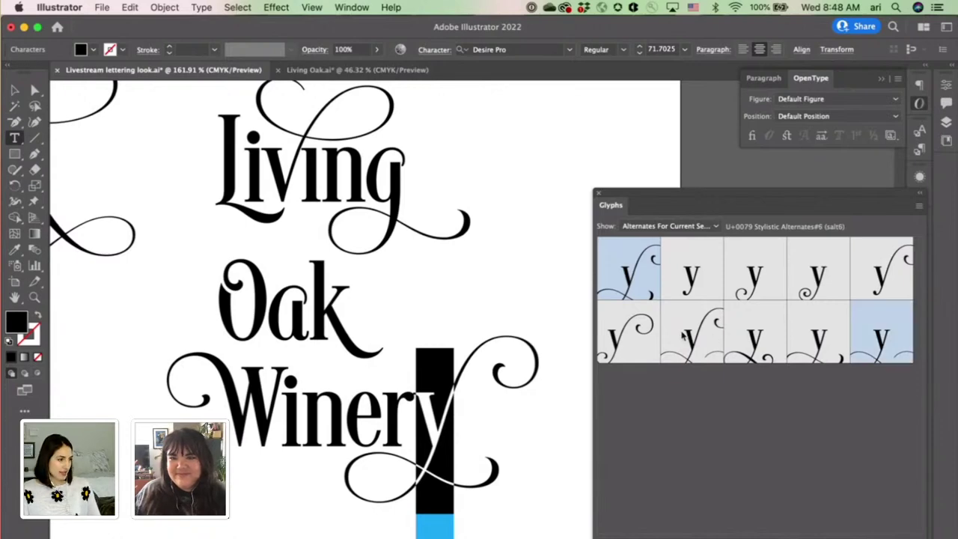
{"action": "key", "text": "Escape"}
Step: Move Oak and Winery up so they sit tighter beneath Living
{"action": "left_click_drag", "start_coordinate": [295, 303], "coordinate": [286, 275]}
{"action": "left_click_drag", "start_coordinate": [330, 420], "coordinate": [376, 383]}
{"action": "scroll", "coordinate": [476, 279], "scroll_direction": "up", "scroll_amount": 2}
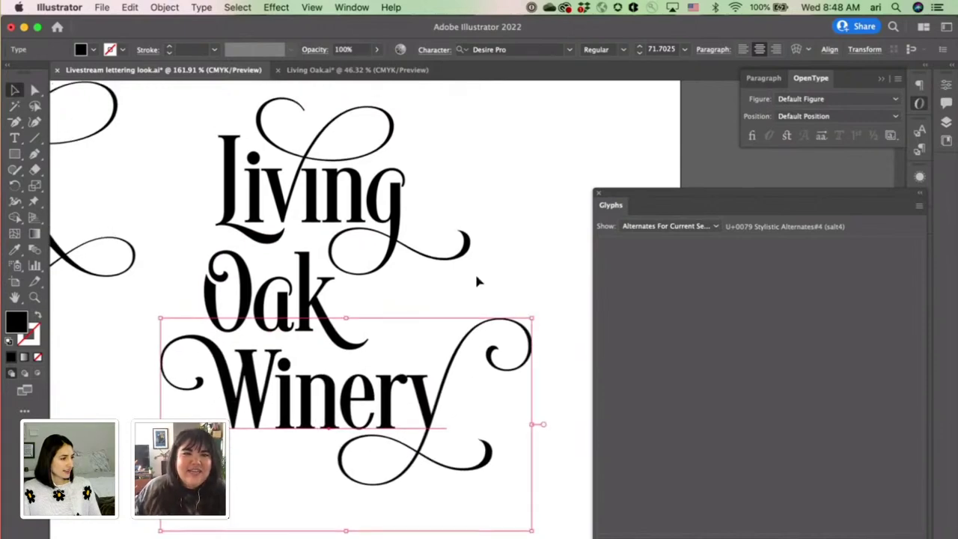
{"action": "left_click", "coordinate": [166, 120]}
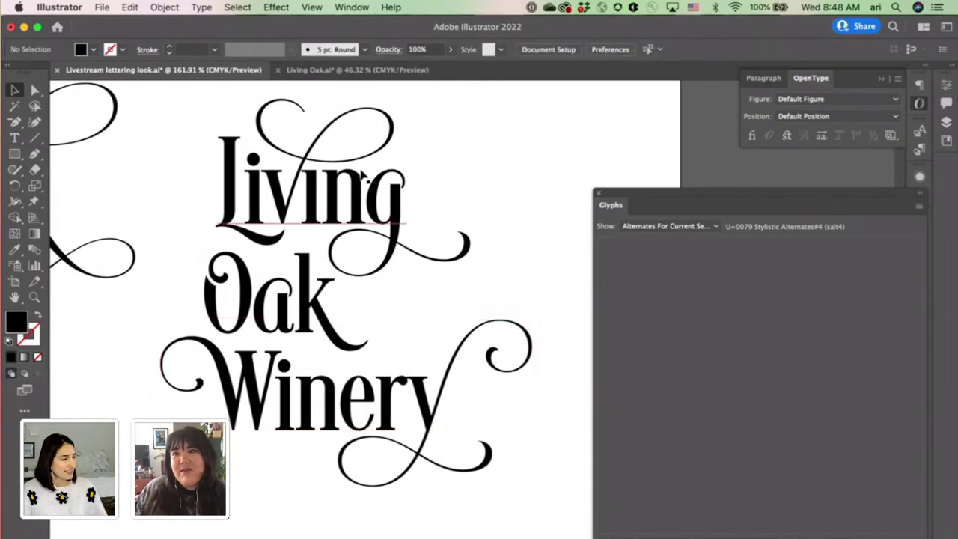
Step: Close the glyph alternates panel and bring the right-hand Winery into view
{"action": "left_click", "coordinate": [598, 195]}
{"action": "scroll", "coordinate": [595, 188], "scroll_direction": "down", "scroll_amount": 5}
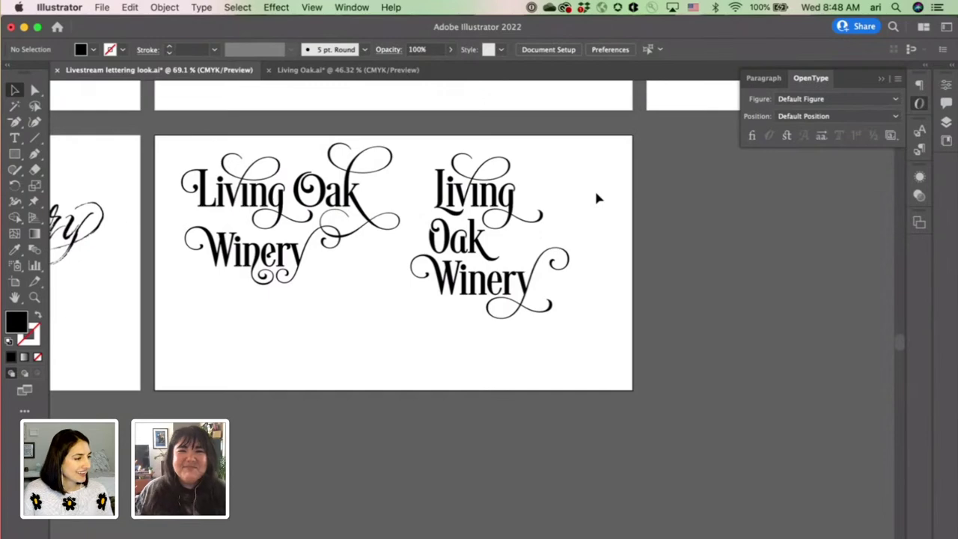
{"action": "scroll", "coordinate": [595, 189], "scroll_direction": "up", "scroll_amount": 1}
{"action": "scroll", "coordinate": [594, 189], "scroll_direction": "up", "scroll_amount": 3}
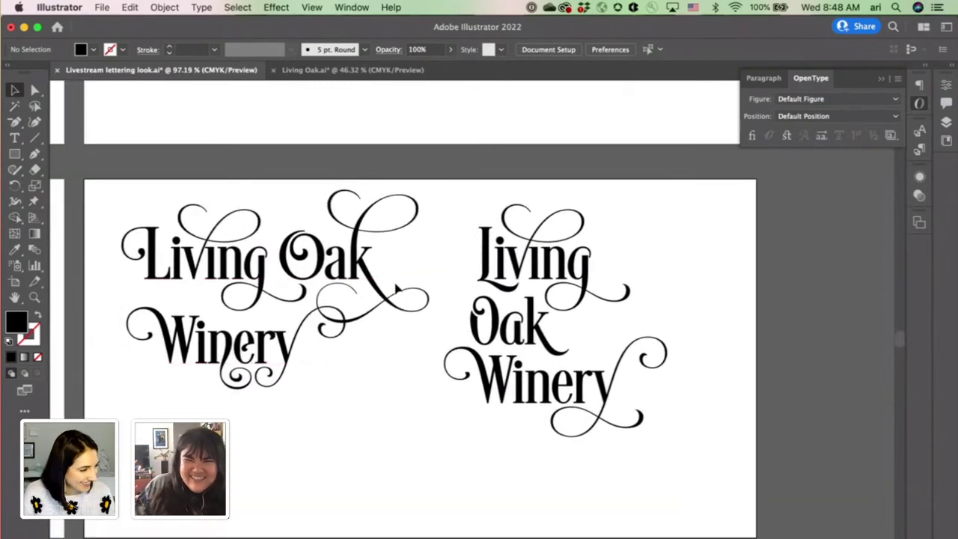
{"action": "scroll", "coordinate": [397, 294], "scroll_direction": "up", "scroll_amount": 2}
{"action": "scroll", "coordinate": [396, 293], "scroll_direction": "left", "scroll_amount": 2}
{"action": "scroll", "coordinate": [396, 293], "scroll_direction": "up", "scroll_amount": 1}
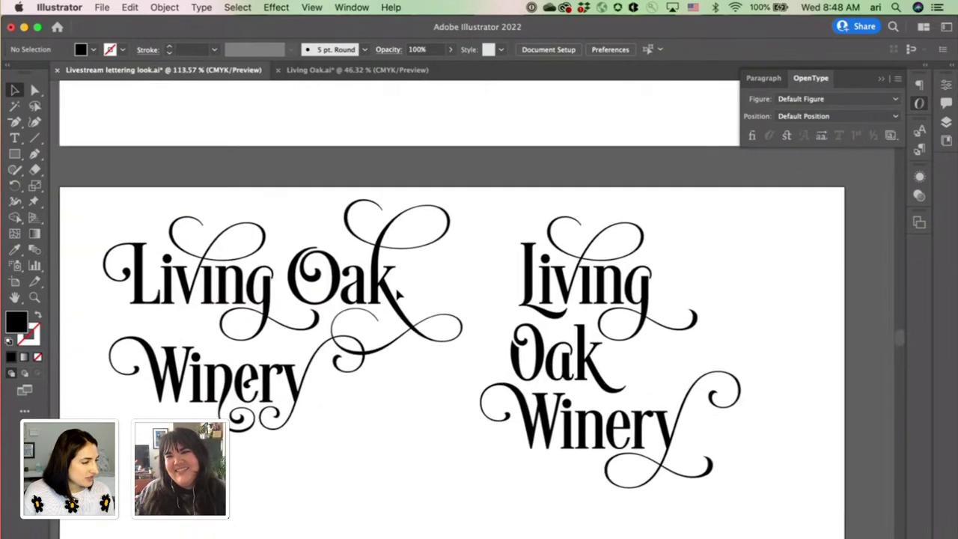
Step: Select the W of the right-hand Winery and try another W alternate
{"action": "left_click", "coordinate": [533, 425]}
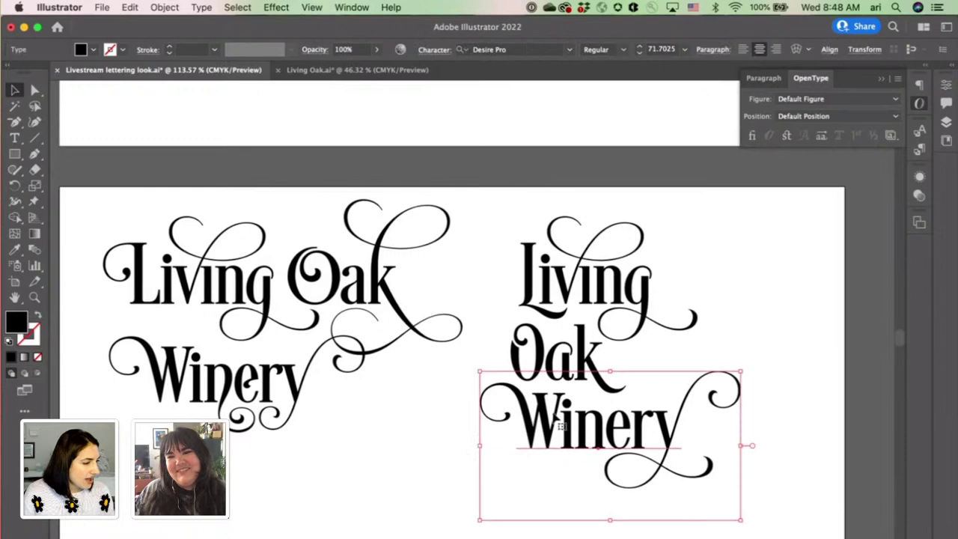
{"action": "double_click", "coordinate": [560, 425]}
{"action": "left_click", "coordinate": [560, 425]}
{"action": "left_click_drag", "start_coordinate": [560, 425], "coordinate": [509, 425]}
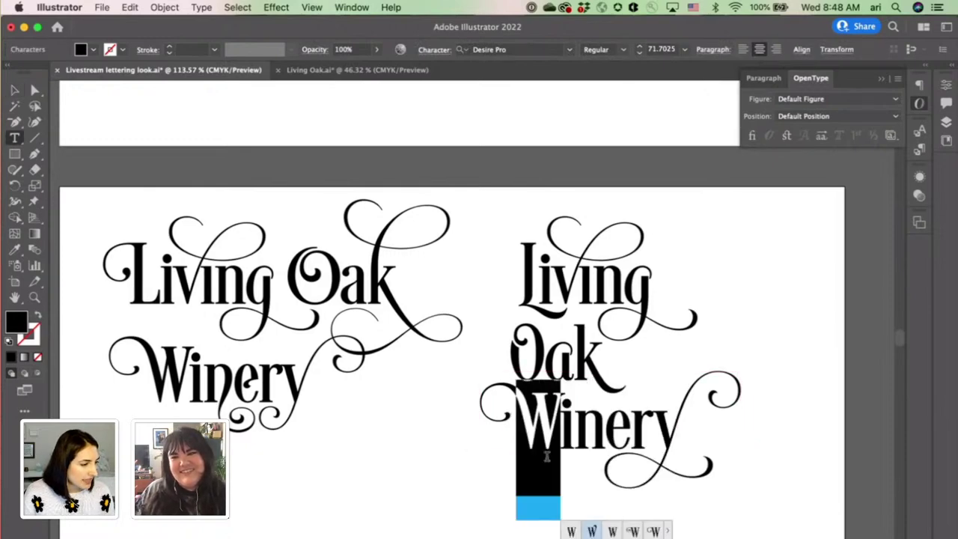
{"action": "left_click", "coordinate": [592, 531]}
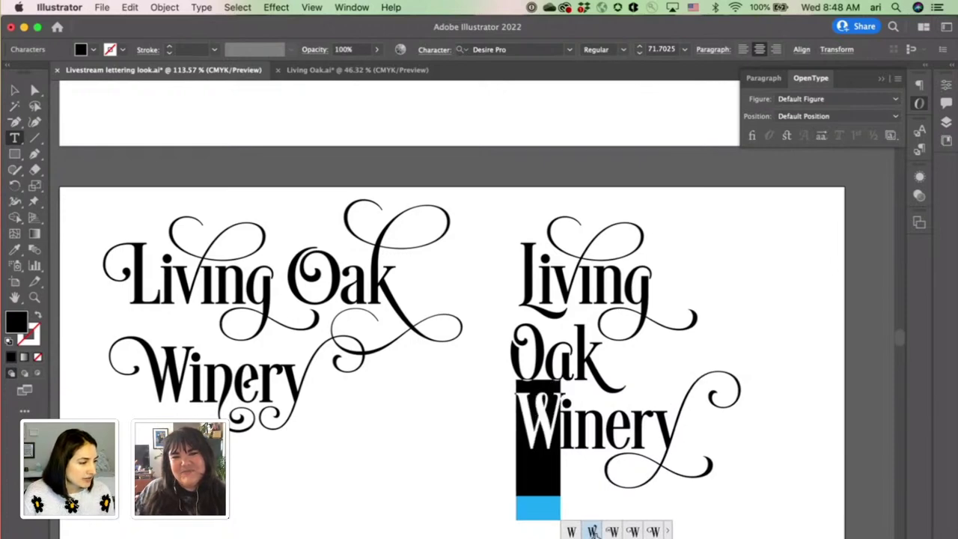
{"action": "key", "text": "super+shift+a"}
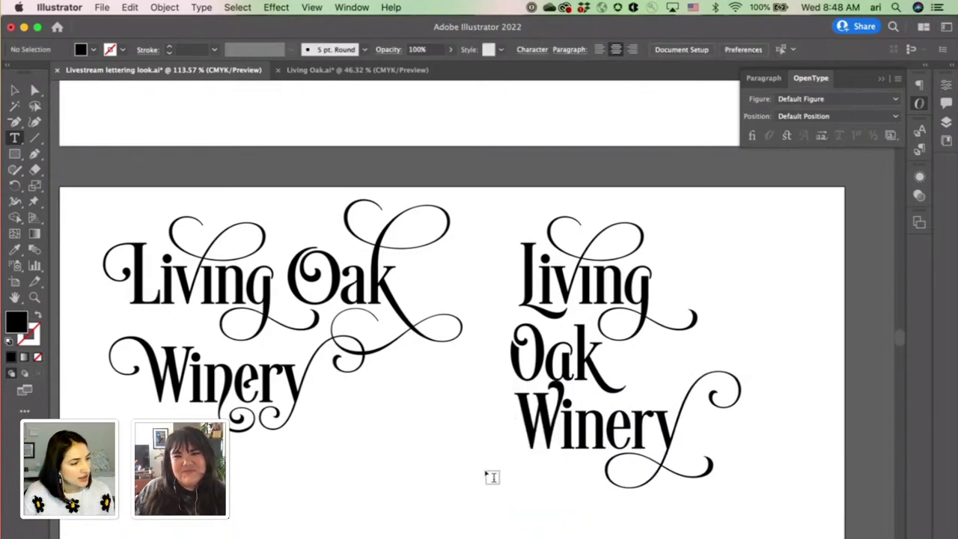
Step: Replace the W with the third, plainer alternate and close the alternates panel
{"action": "left_click_drag", "start_coordinate": [517, 419], "coordinate": [559, 419]}
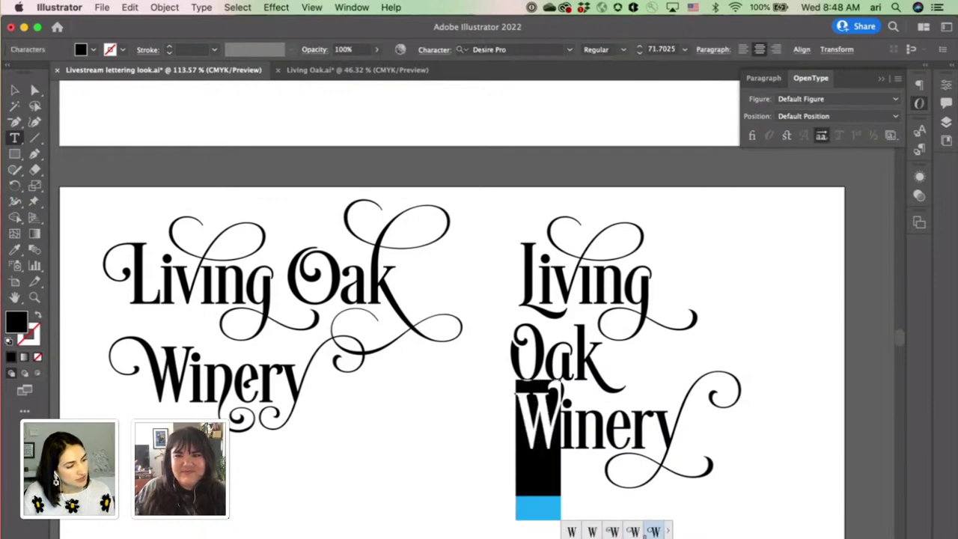
{"action": "left_click", "coordinate": [669, 531]}
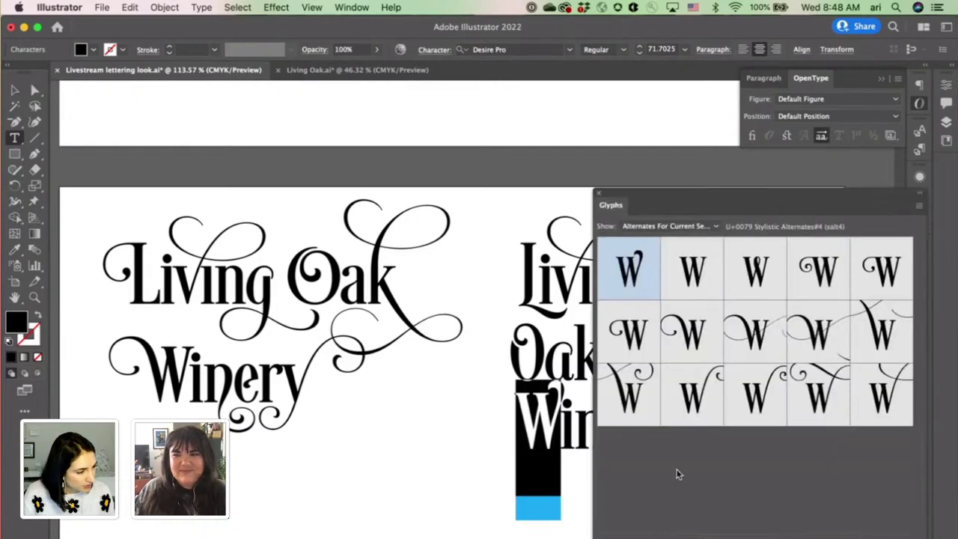
{"action": "left_click", "coordinate": [757, 266]}
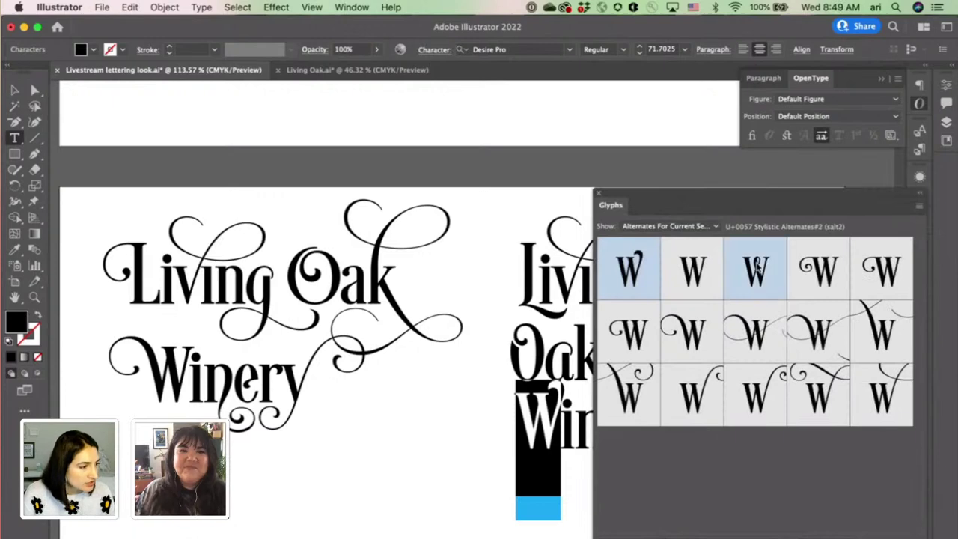
{"action": "left_click", "coordinate": [599, 194]}
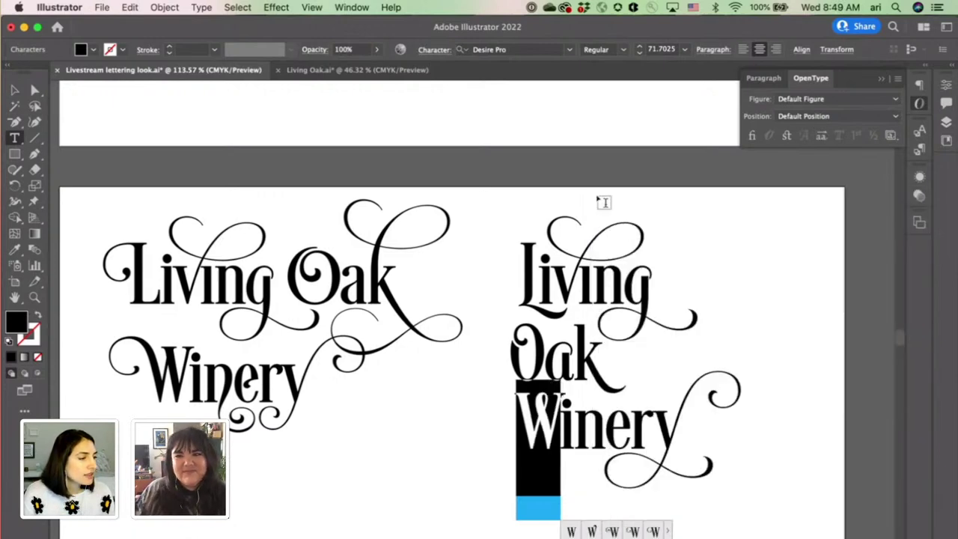
{"action": "key", "text": "Escape"}
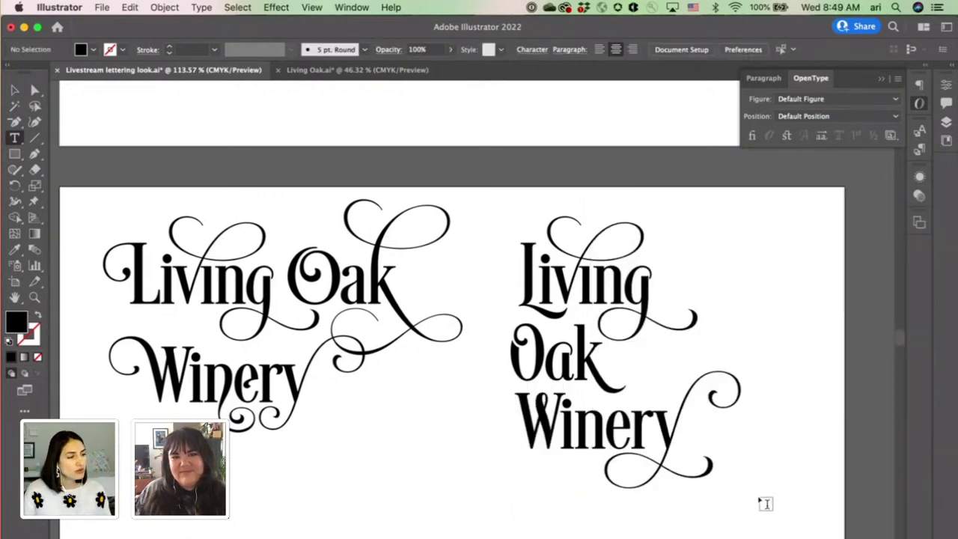
Step: Nudge Winery, Oak and Living slightly so the three stacked lines align, then review zoomed in
{"action": "key", "text": "v"}
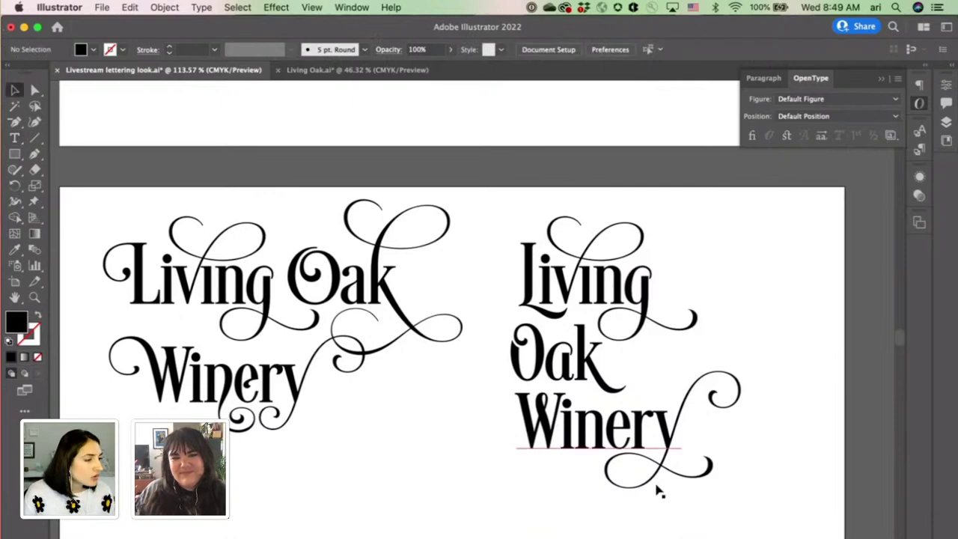
{"action": "left_click_drag", "start_coordinate": [619, 452], "coordinate": [614, 457]}
{"action": "left_click_drag", "start_coordinate": [570, 374], "coordinate": [573, 357]}
{"action": "left_click", "coordinate": [565, 275]}
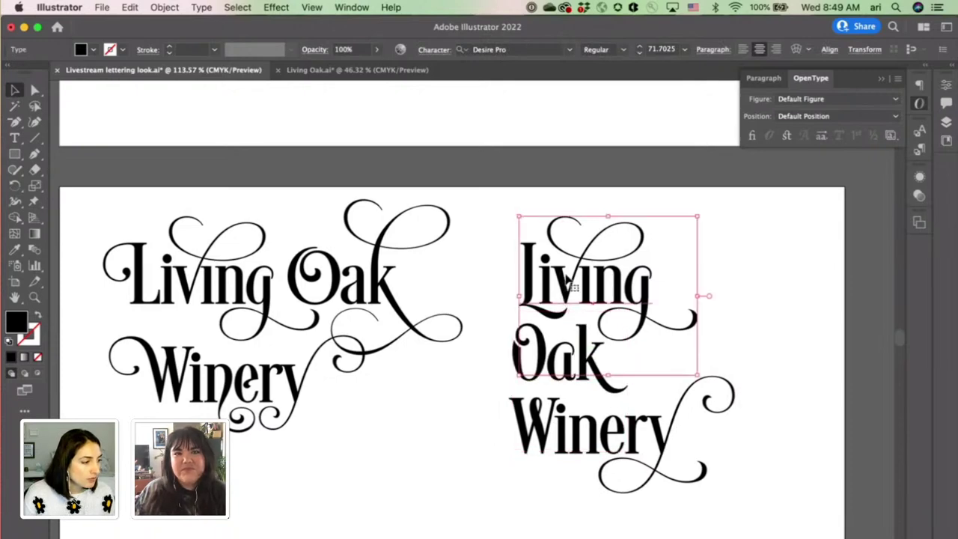
{"action": "left_click_drag", "start_coordinate": [565, 276], "coordinate": [563, 276]}
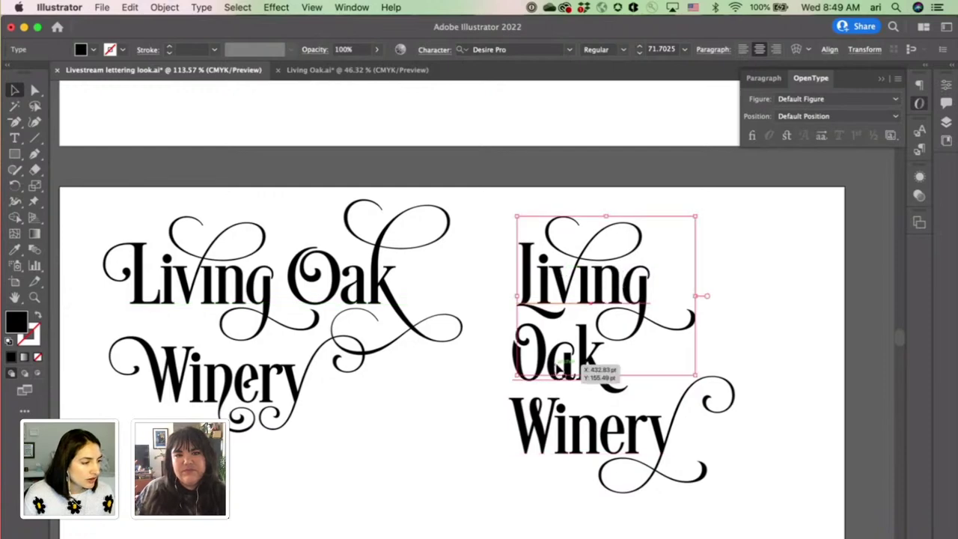
{"action": "left_click", "coordinate": [814, 327]}
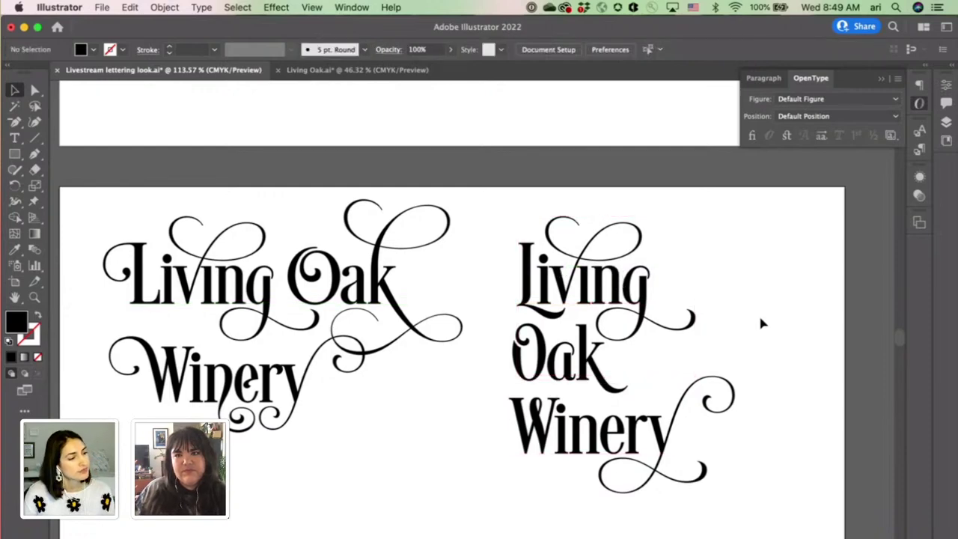
{"action": "scroll", "coordinate": [760, 324], "scroll_direction": "up", "scroll_amount": 5}
{"action": "scroll", "coordinate": [761, 324], "scroll_direction": "down", "scroll_amount": 2}
{"action": "scroll", "coordinate": [760, 323], "scroll_direction": "right", "scroll_amount": 2}
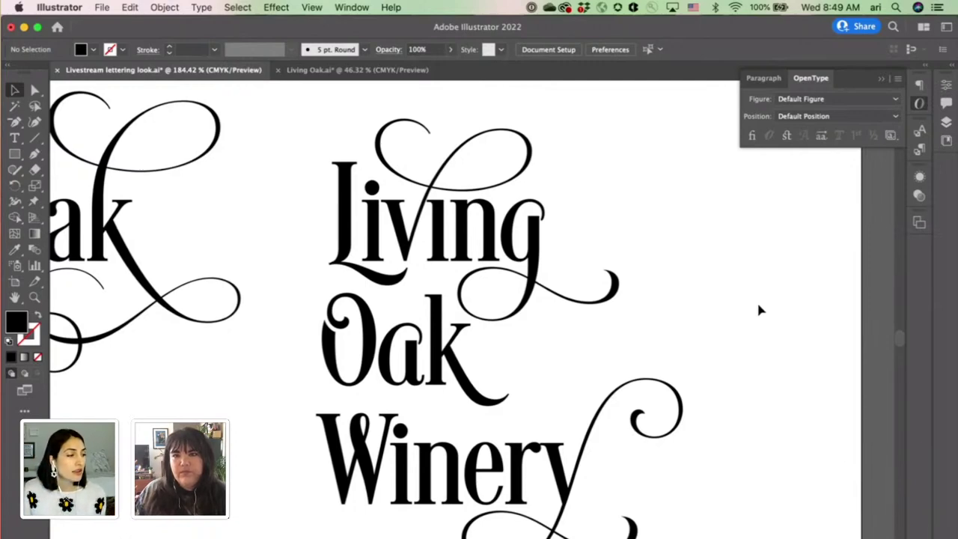
{"action": "scroll", "coordinate": [757, 300], "scroll_direction": "down", "scroll_amount": 1}
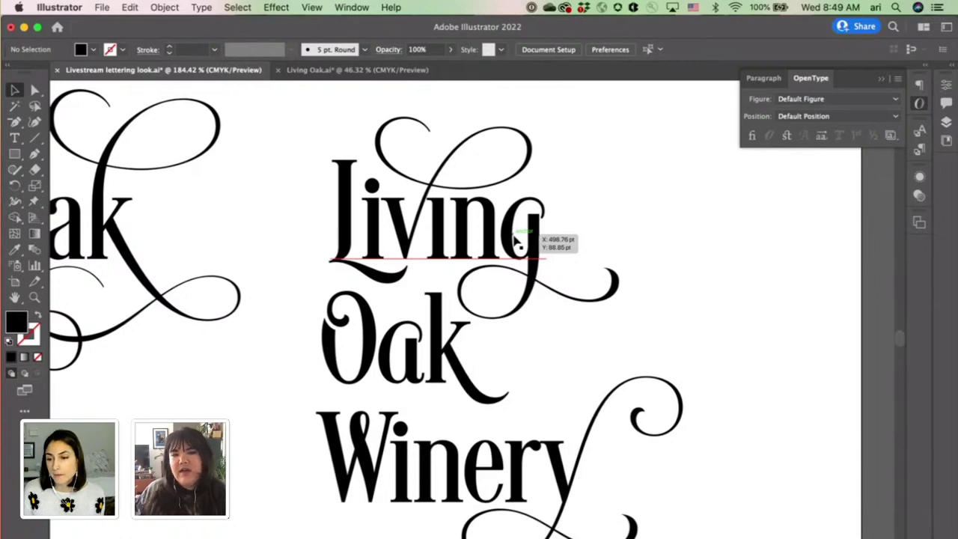
{"action": "scroll", "coordinate": [780, 272], "scroll_direction": "down", "scroll_amount": 1}
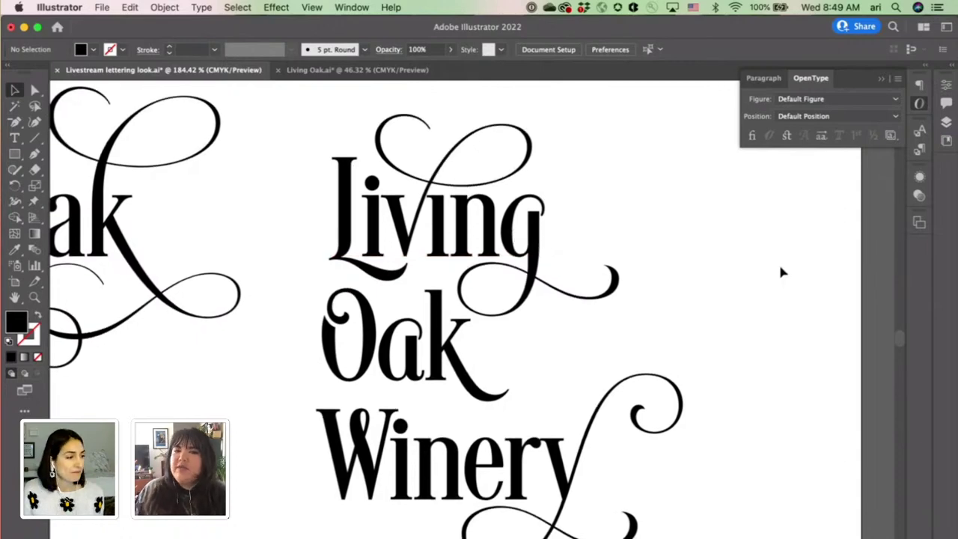
Step: Move Oak a point or two left and down, then zoom to review the lockup
{"action": "left_click", "coordinate": [533, 239]}
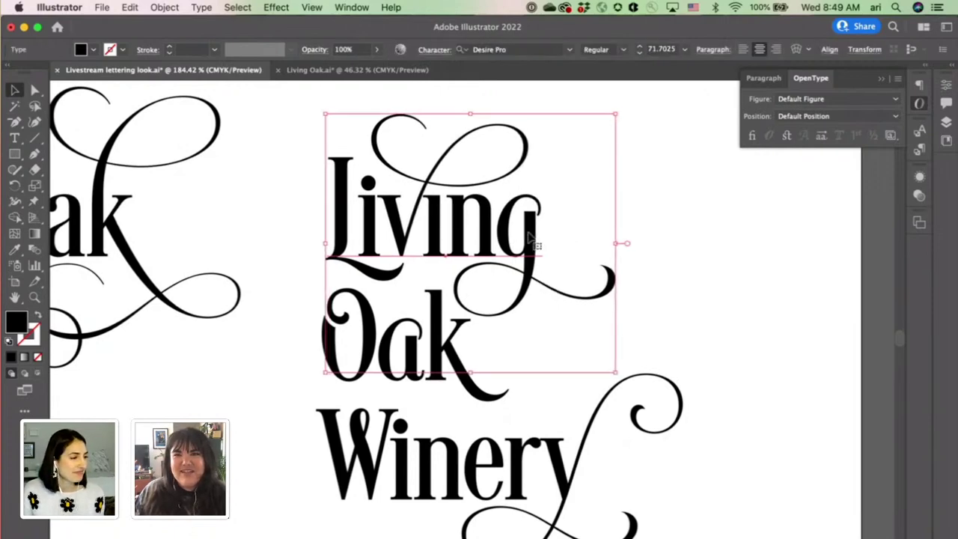
{"action": "left_click", "coordinate": [787, 289]}
{"action": "left_click_drag", "start_coordinate": [444, 357], "coordinate": [442, 360]}
{"action": "left_click", "coordinate": [784, 286]}
{"action": "scroll", "coordinate": [783, 287], "scroll_direction": "down", "scroll_amount": 3}
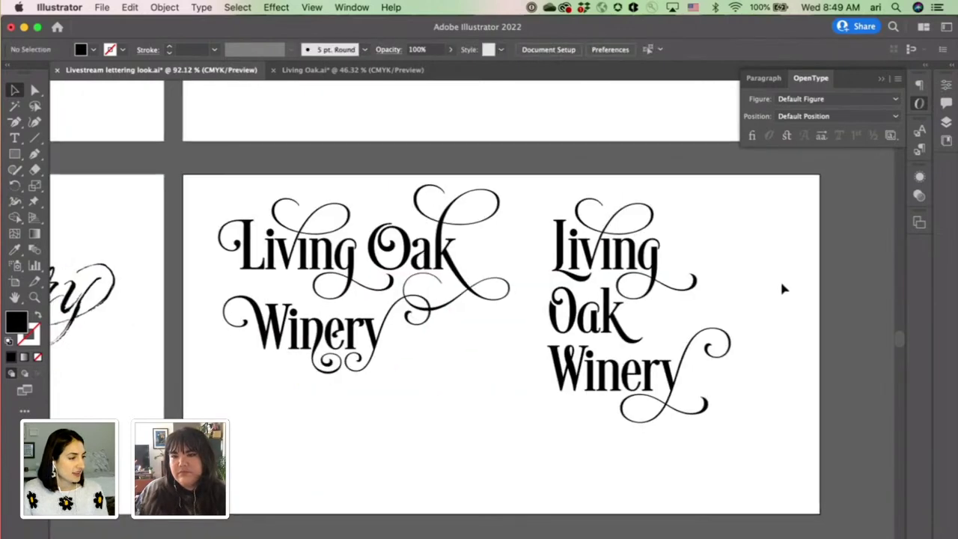
{"action": "scroll", "coordinate": [678, 278], "scroll_direction": "up", "scroll_amount": 2}
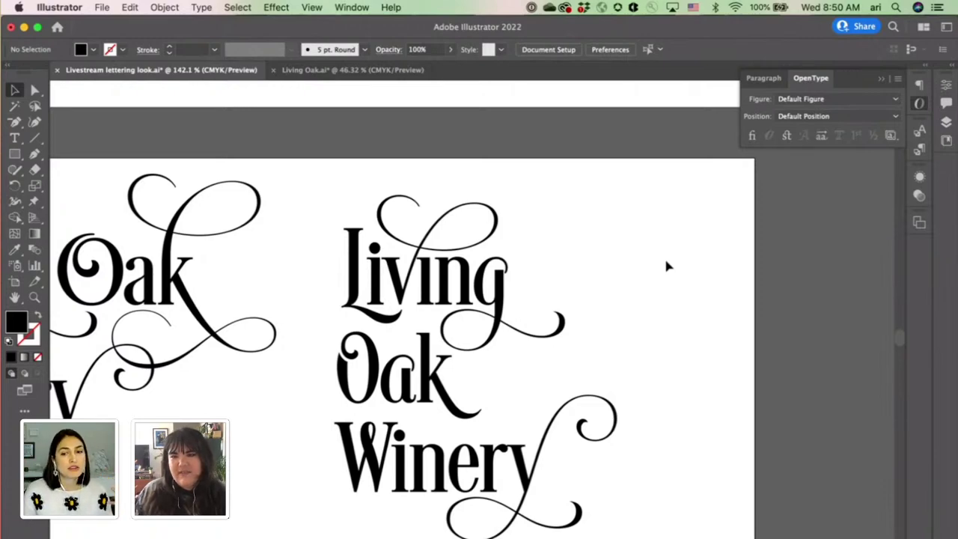
{"action": "scroll", "coordinate": [550, 336], "scroll_direction": "down", "scroll_amount": 3}
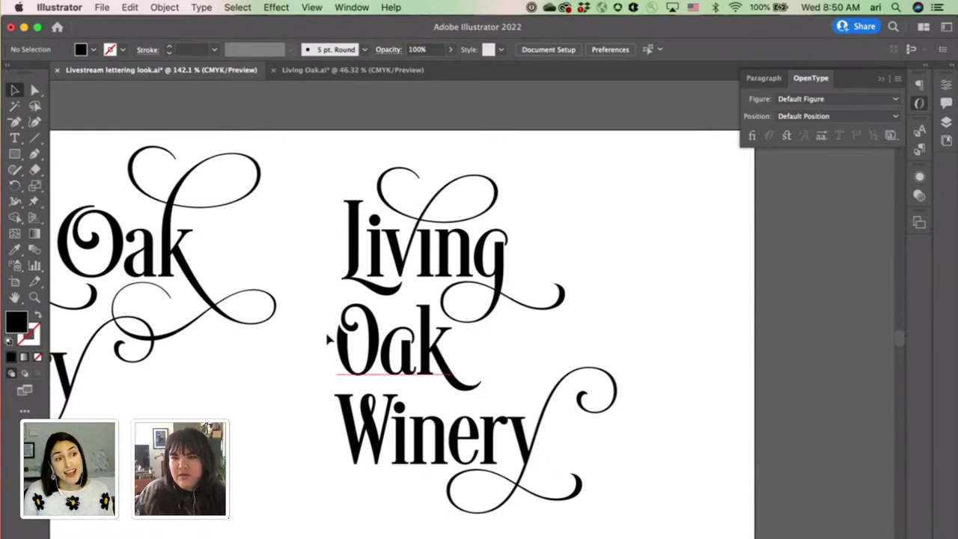
Step: Apply stylistic Set 1, then Set 2, to the Living Oak text
{"action": "left_click", "coordinate": [503, 277]}
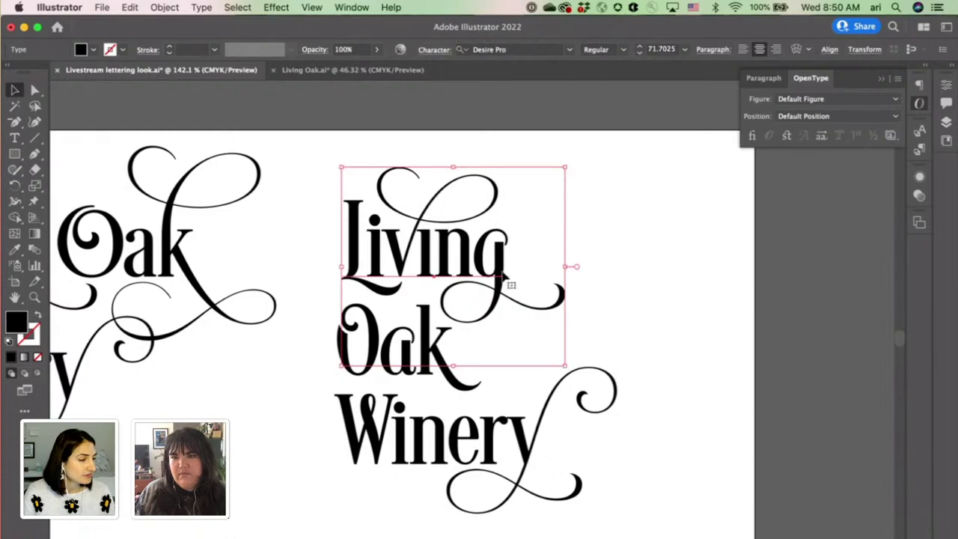
{"action": "left_click", "coordinate": [896, 137]}
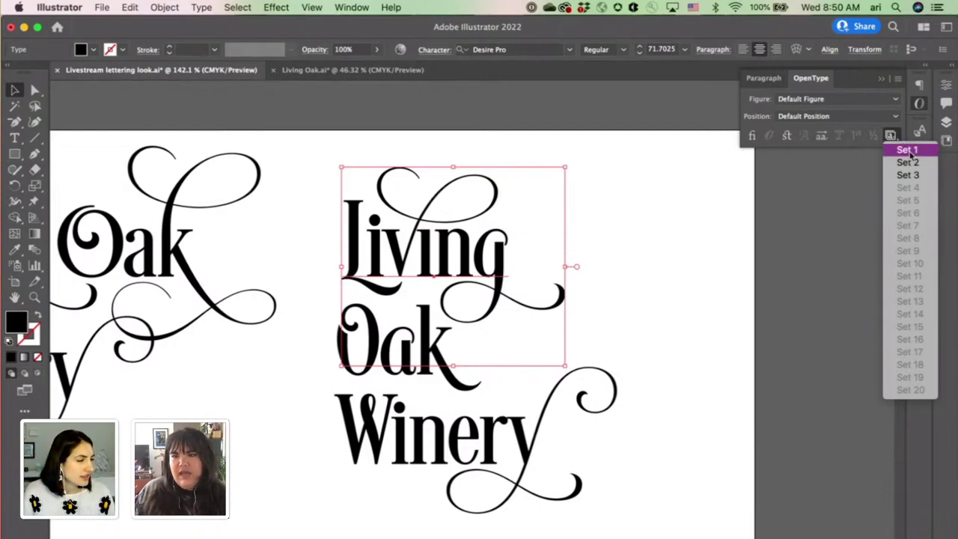
{"action": "left_click", "coordinate": [908, 150]}
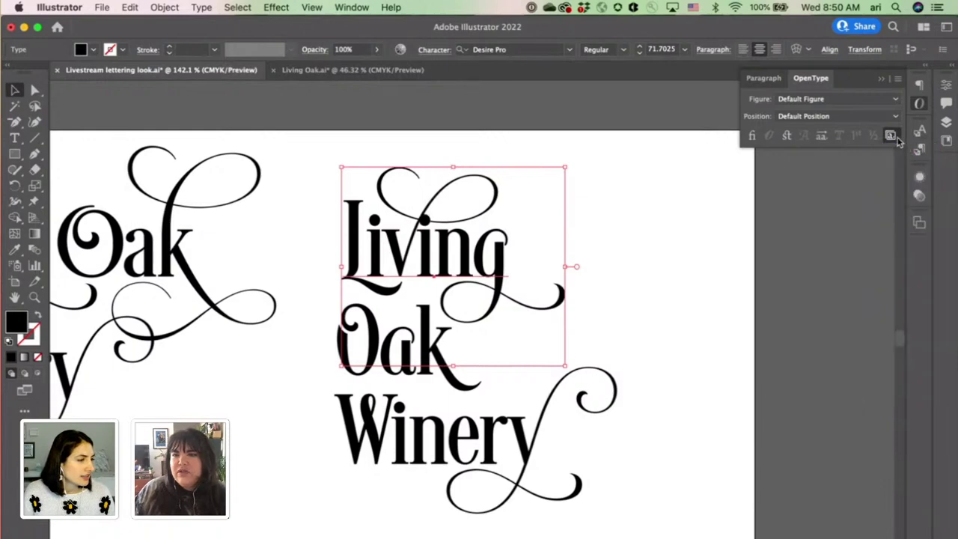
{"action": "left_click", "coordinate": [892, 135]}
{"action": "left_click", "coordinate": [891, 136]}
{"action": "left_click", "coordinate": [892, 137]}
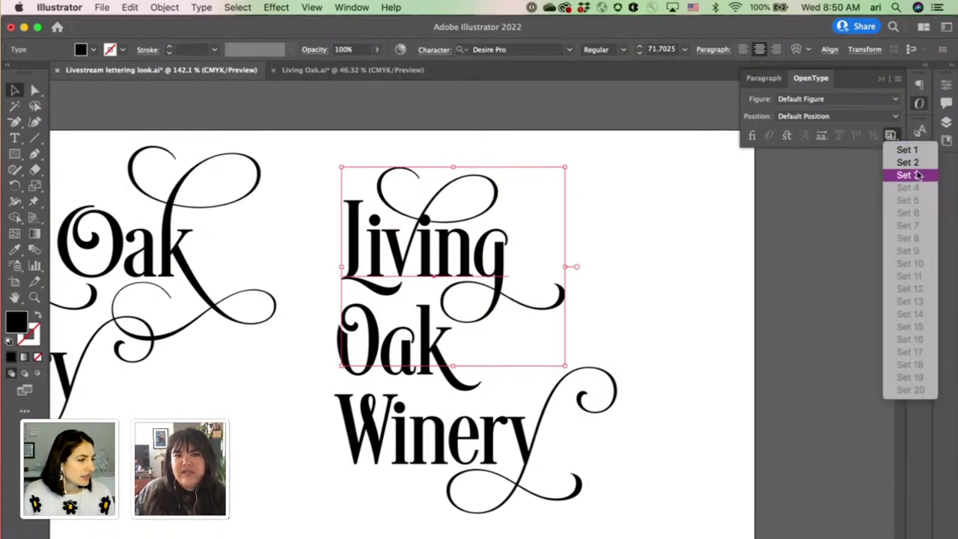
{"action": "left_click", "coordinate": [893, 137]}
{"action": "left_click", "coordinate": [894, 138]}
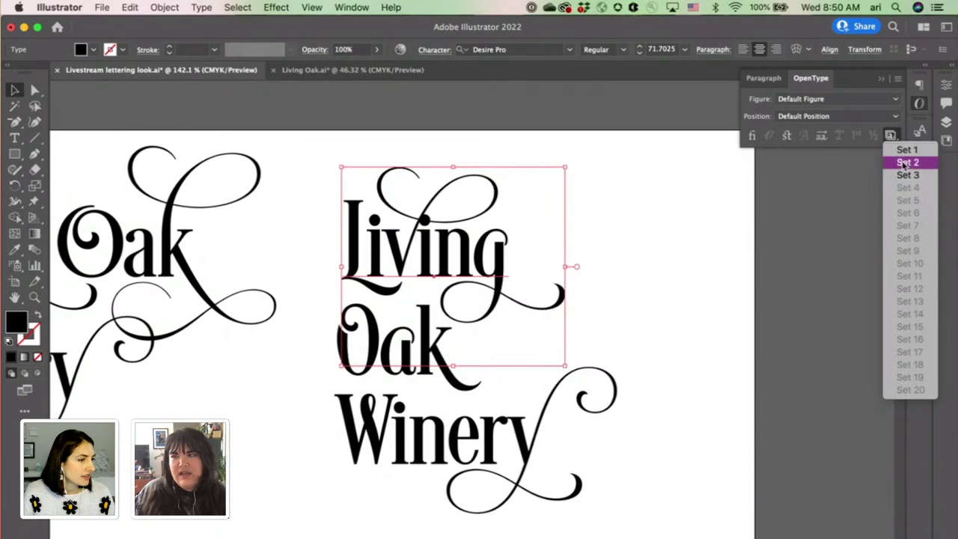
{"action": "left_click", "coordinate": [906, 162]}
Step: Add stylistic Set 3 for comparison, leaving Sets 2 and 3 active on Living Oak
{"action": "left_click", "coordinate": [893, 139]}
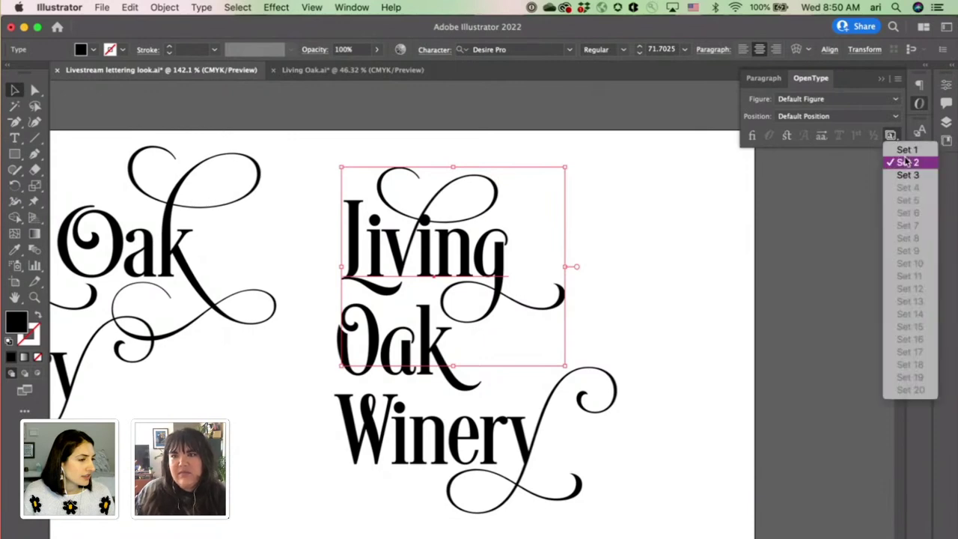
{"action": "left_click", "coordinate": [905, 171]}
{"action": "left_click", "coordinate": [890, 135]}
{"action": "left_click", "coordinate": [893, 138]}
{"action": "left_click", "coordinate": [893, 139]}
{"action": "left_click", "coordinate": [896, 178]}
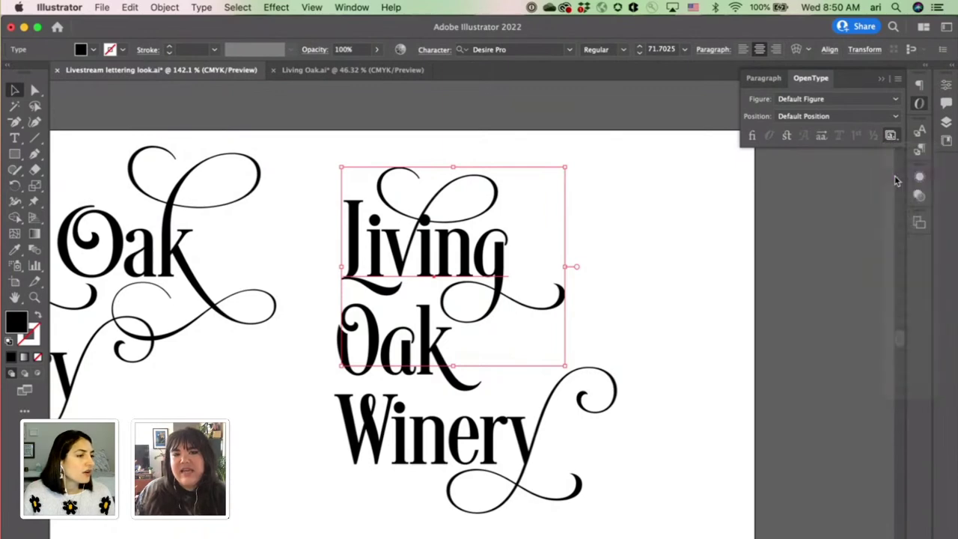
{"action": "double_click", "coordinate": [427, 246]}
Step: Swap the k of Oak for an alternate, then pan to the script 'Living Oak Winery' artboard
{"action": "left_click_drag", "start_coordinate": [416, 354], "coordinate": [436, 355]}
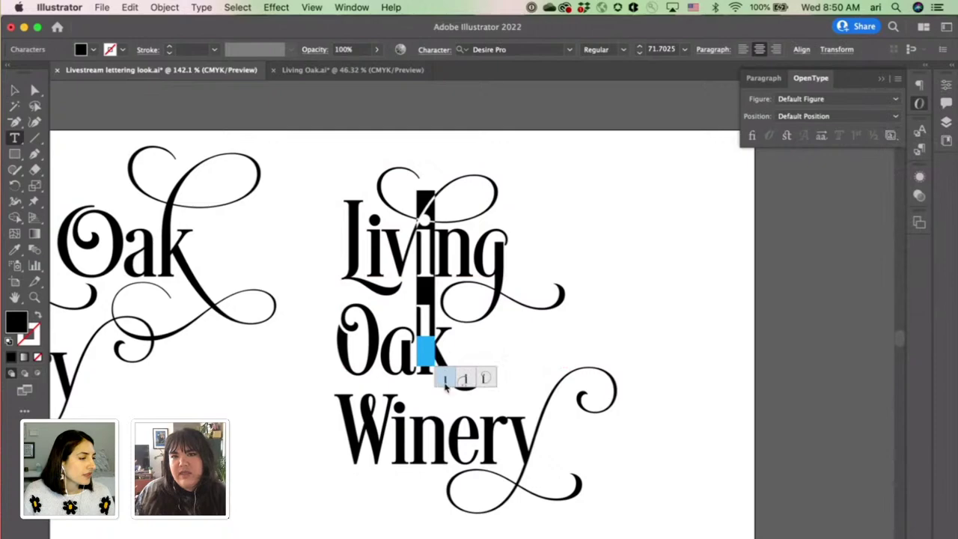
{"action": "left_click", "coordinate": [449, 254]}
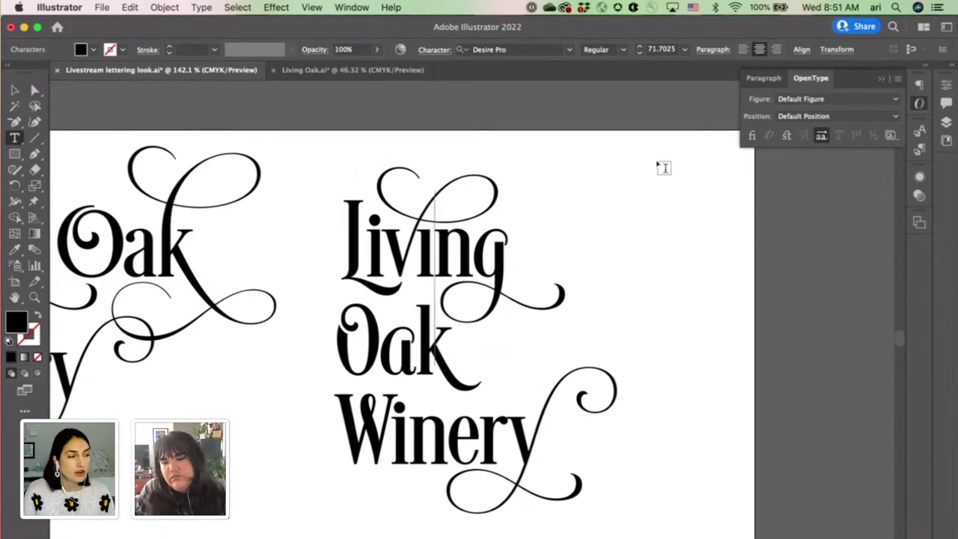
{"action": "scroll", "coordinate": [494, 235], "scroll_direction": "left", "scroll_amount": 3}
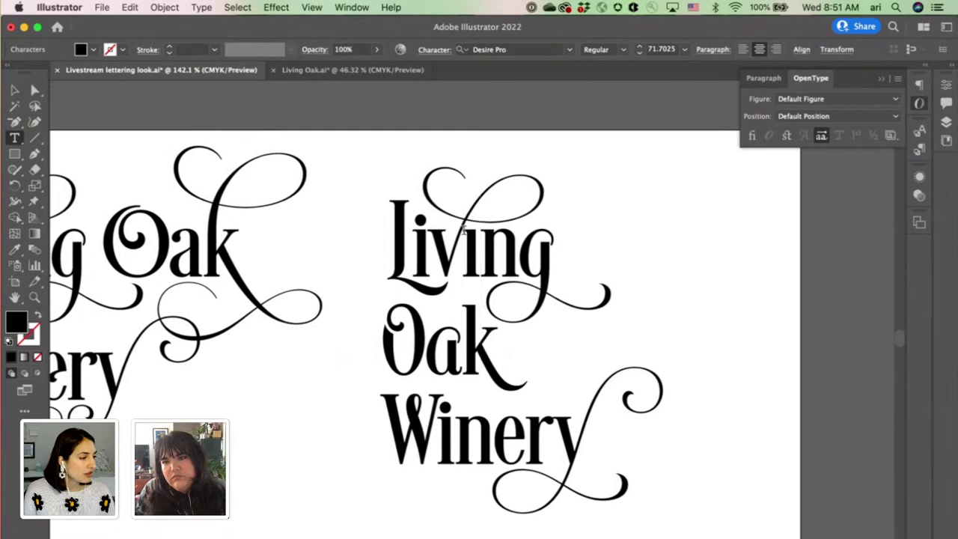
{"action": "scroll", "coordinate": [464, 314], "scroll_direction": "down", "scroll_amount": 3}
{"action": "scroll", "coordinate": [259, 359], "scroll_direction": "left", "scroll_amount": 10}
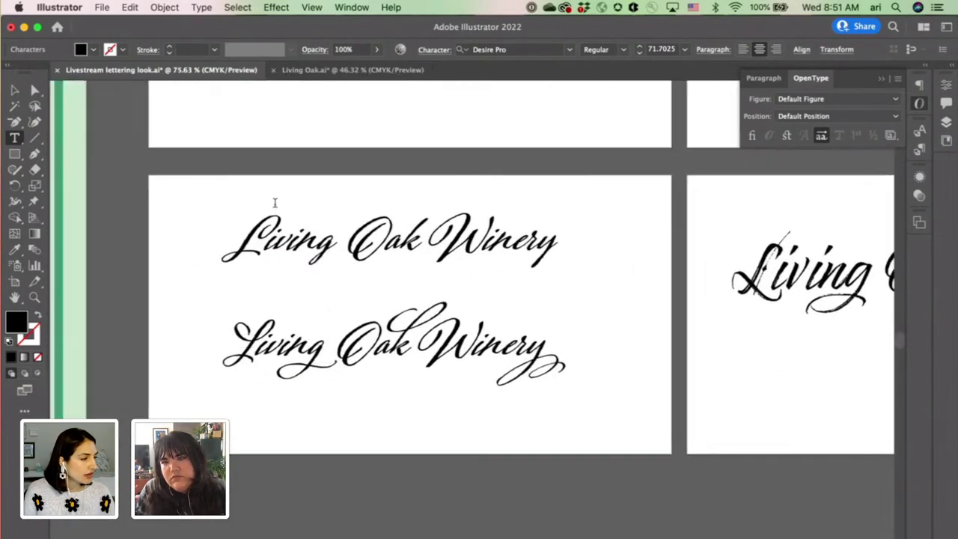
Step: Replace the top script line's text with 'Goggles are great to use'
{"action": "scroll", "coordinate": [274, 207], "scroll_direction": "up", "scroll_amount": 3}
{"action": "scroll", "coordinate": [340, 258], "scroll_direction": "right", "scroll_amount": 2}
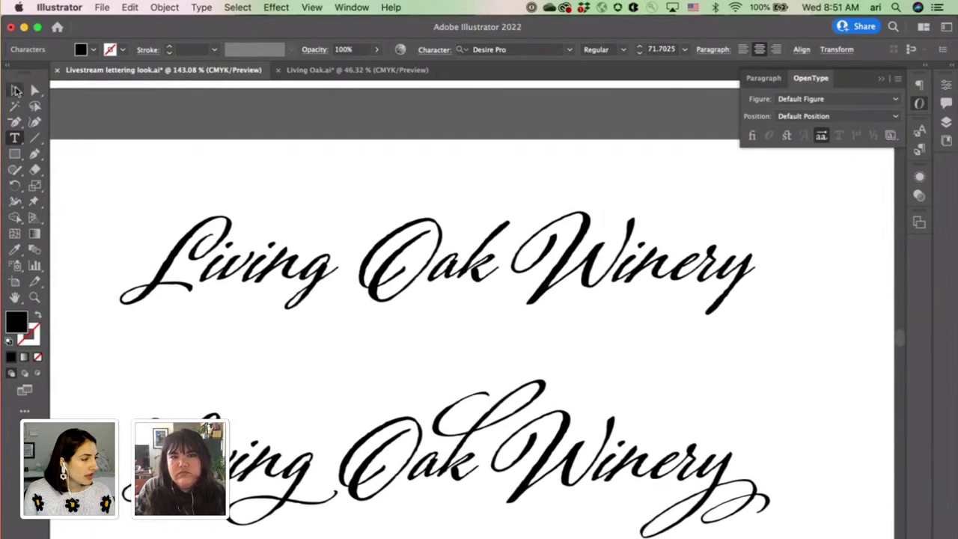
{"action": "key", "text": "v"}
{"action": "left_click", "coordinate": [234, 256]}
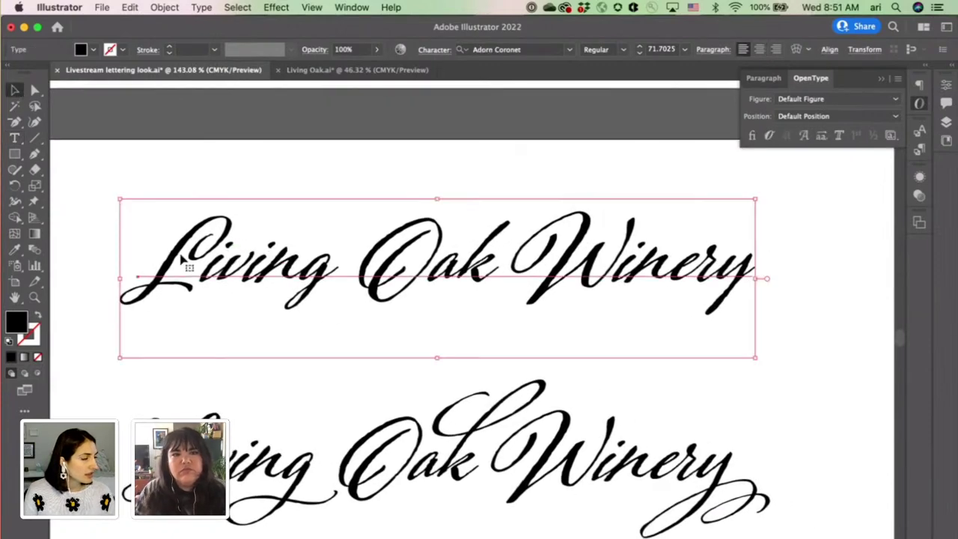
{"action": "double_click", "coordinate": [205, 258]}
{"action": "key", "text": "cmd+a"}
{"action": "type", "text": "Goggles"}
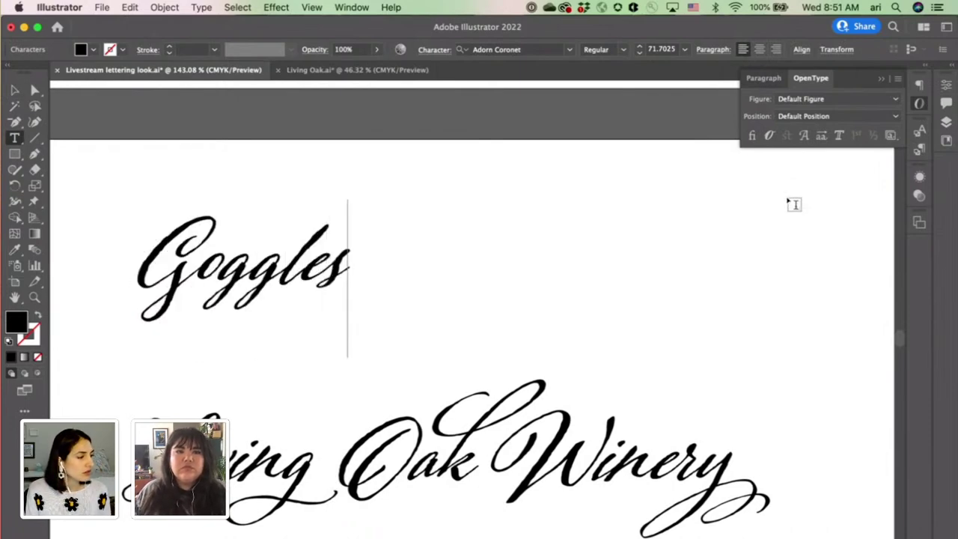
{"action": "type", "text": " are great"}
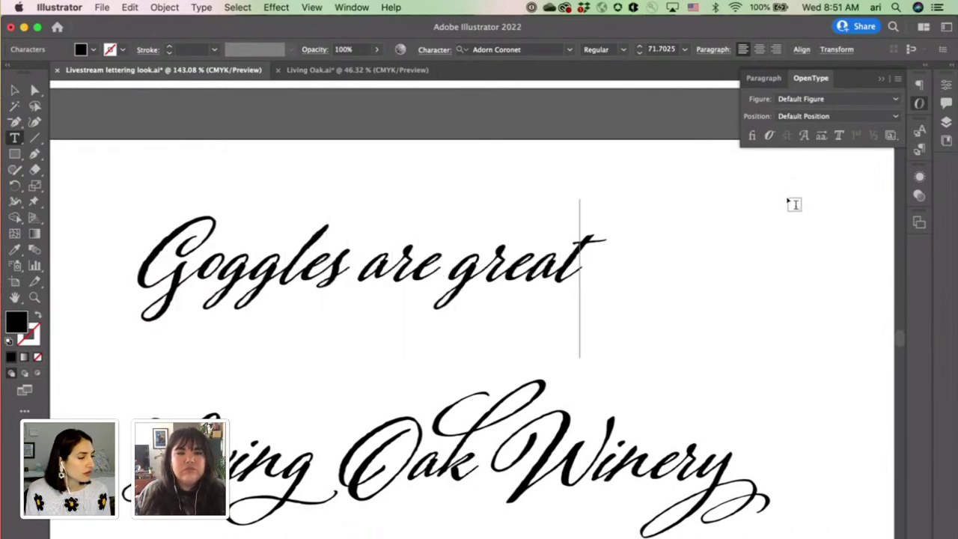
{"action": "type", "text": " to use"}
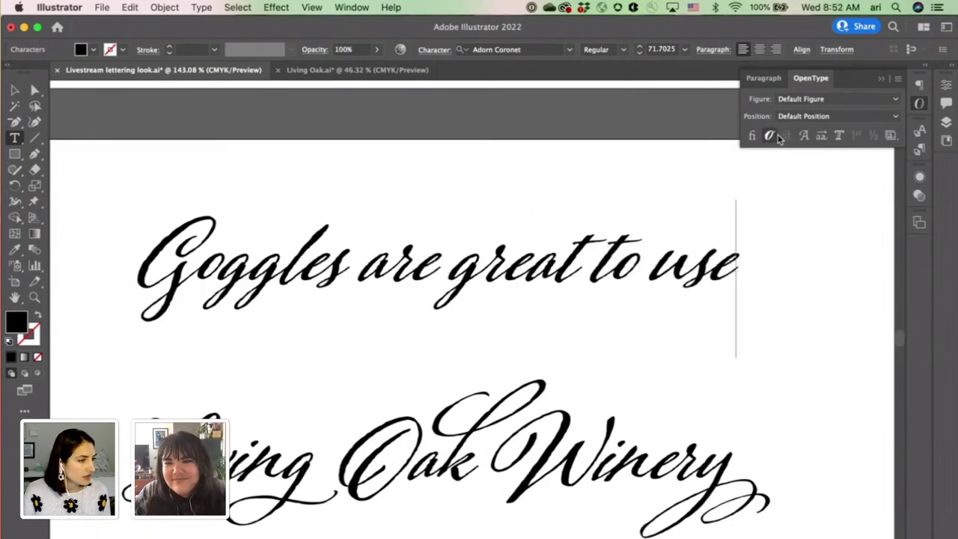
Step: Select the whole sentence and toggle an alternate-glyph option on and off
{"action": "left_click_drag", "start_coordinate": [730, 258], "coordinate": [82, 241]}
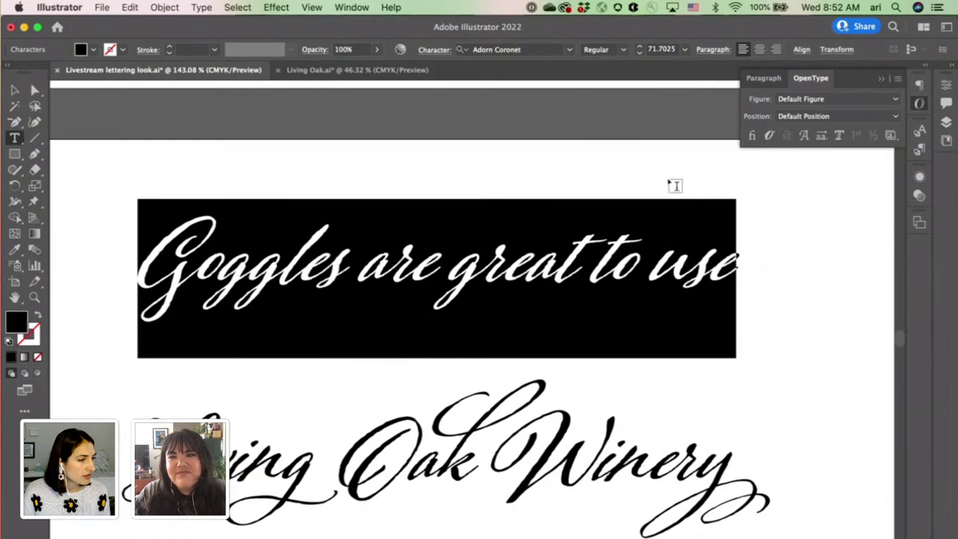
{"action": "left_click", "coordinate": [771, 136]}
{"action": "left_click", "coordinate": [771, 135]}
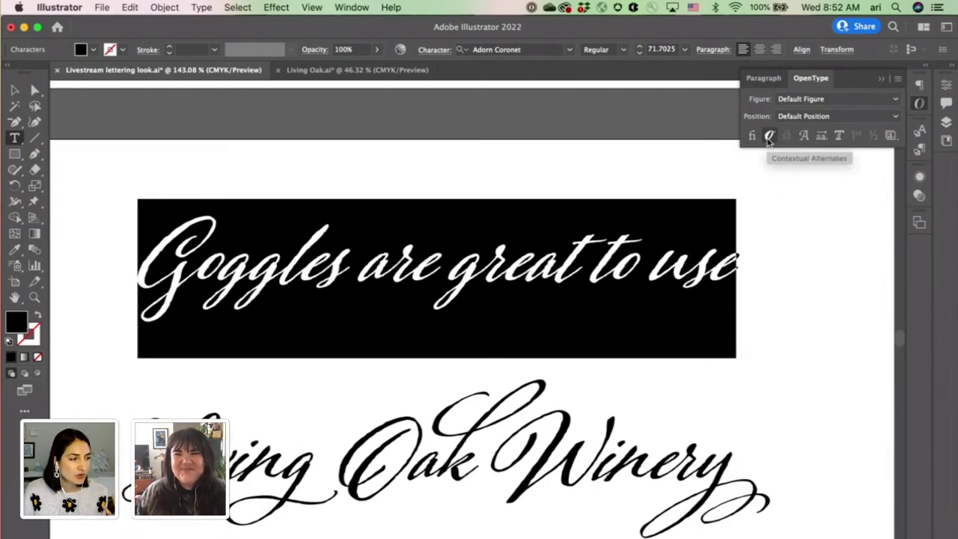
Step: Turn on Contextual Alternates for the sentence and zoom in on the s of Goggles
{"action": "left_click", "coordinate": [768, 138]}
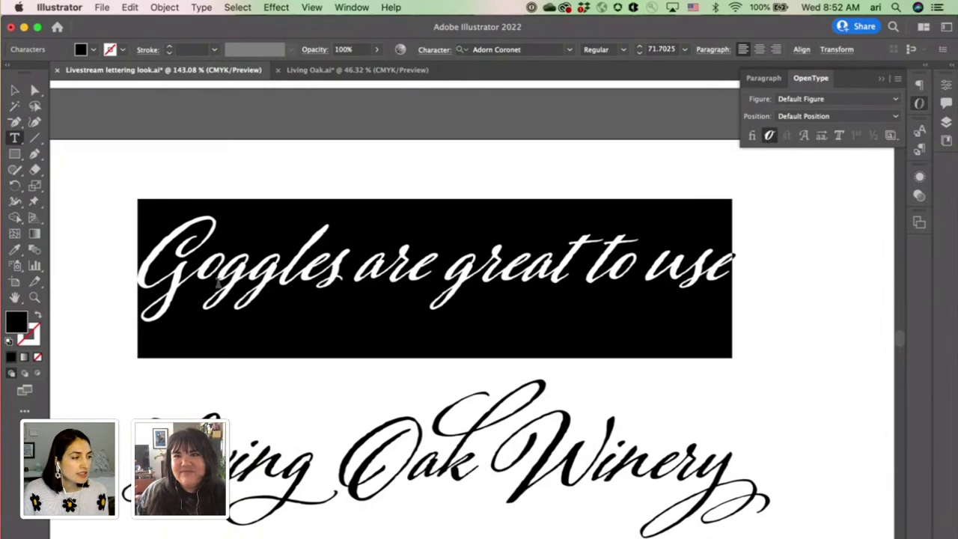
{"action": "left_click", "coordinate": [334, 251]}
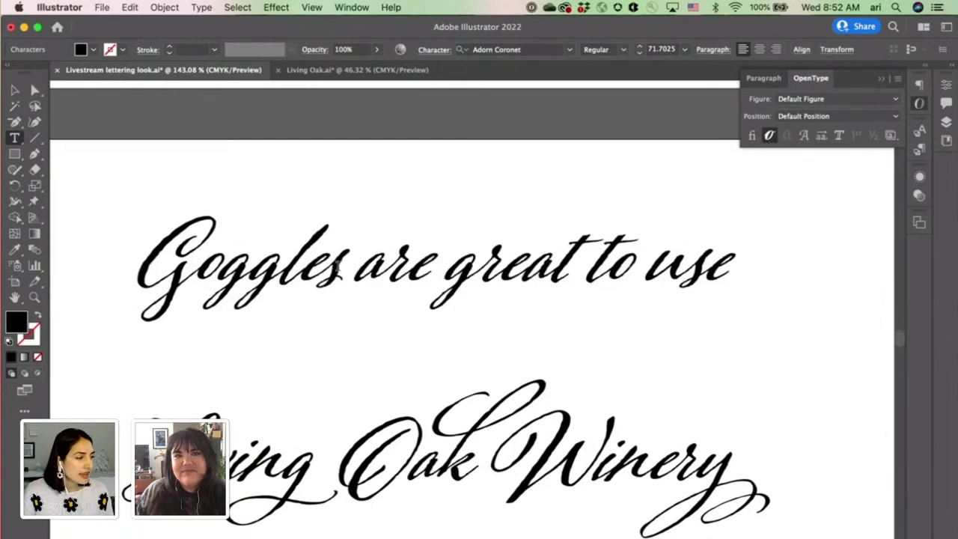
{"action": "scroll", "coordinate": [337, 267], "scroll_direction": "up", "scroll_amount": 5}
{"action": "scroll", "coordinate": [357, 262], "scroll_direction": "left", "scroll_amount": 3}
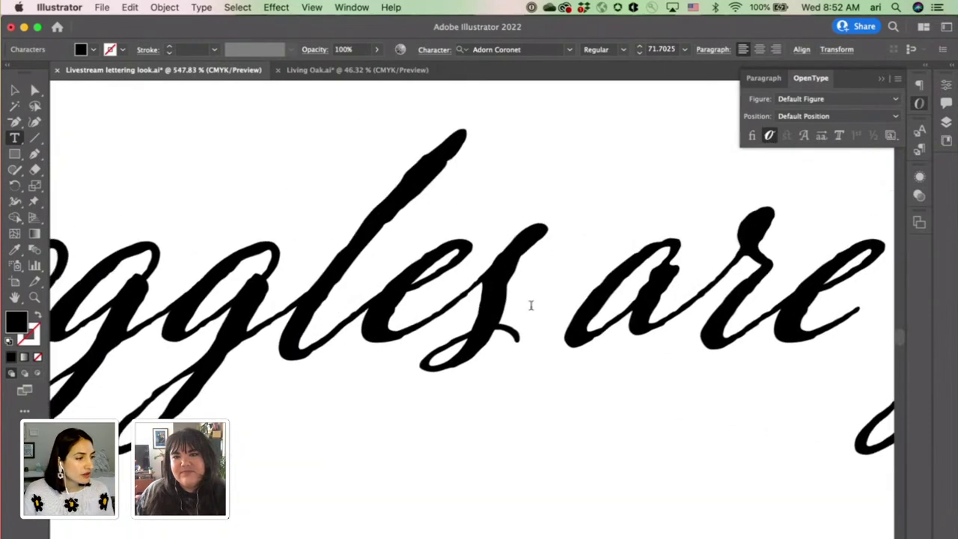
{"action": "left_click_drag", "start_coordinate": [530, 303], "coordinate": [476, 299]}
{"action": "left_click", "coordinate": [567, 242]}
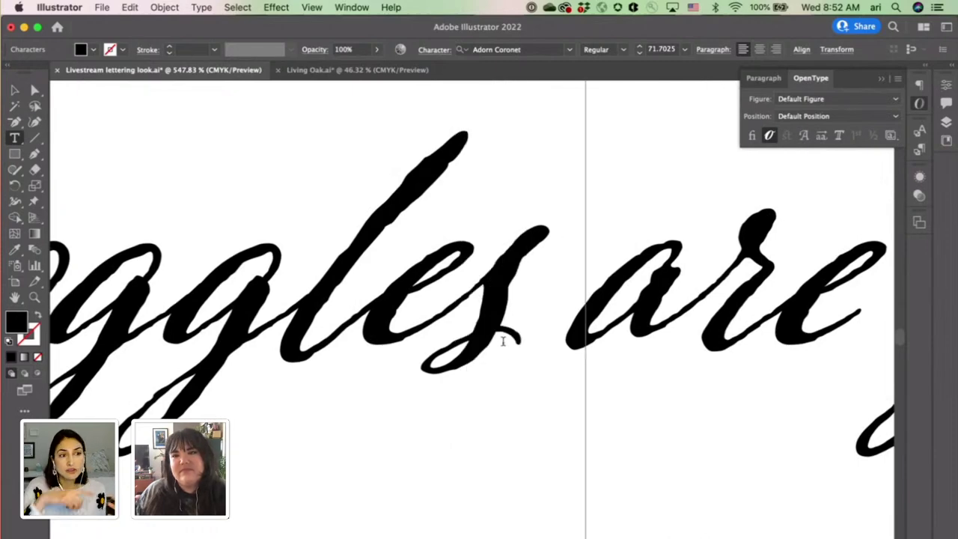
{"action": "scroll", "coordinate": [502, 341], "scroll_direction": "down", "scroll_amount": 3}
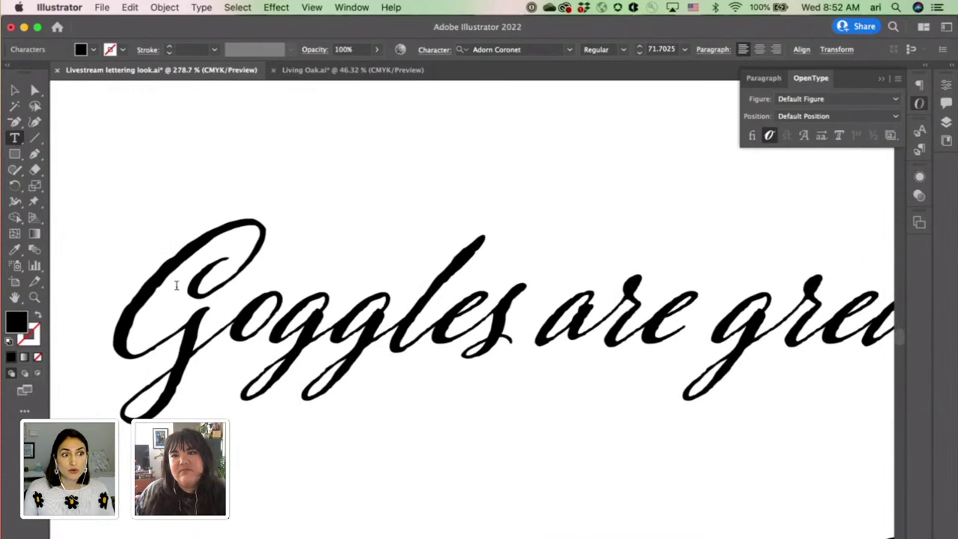
Step: Reselect the line, toggle Contextual Alternates off and back on, then deselect
{"action": "left_click", "coordinate": [14, 90]}
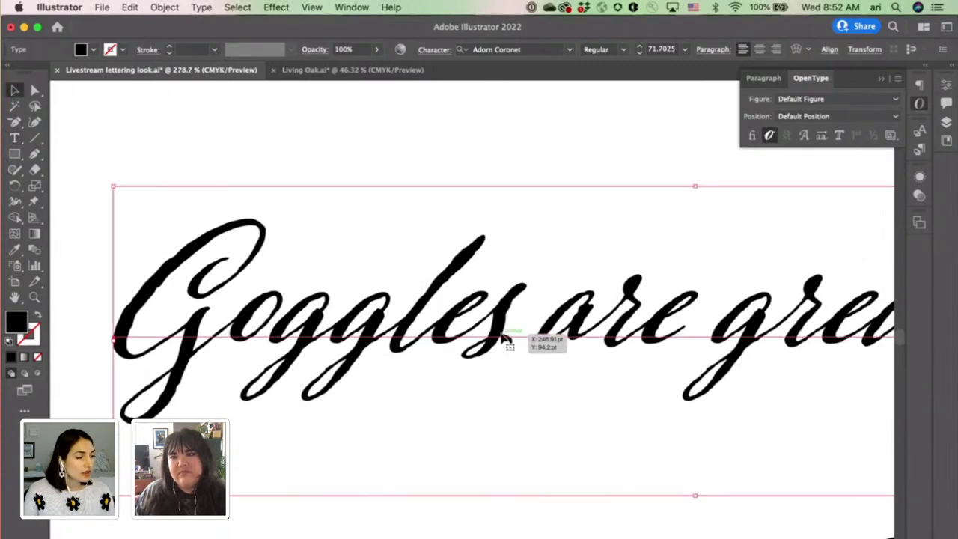
{"action": "left_click", "coordinate": [769, 137]}
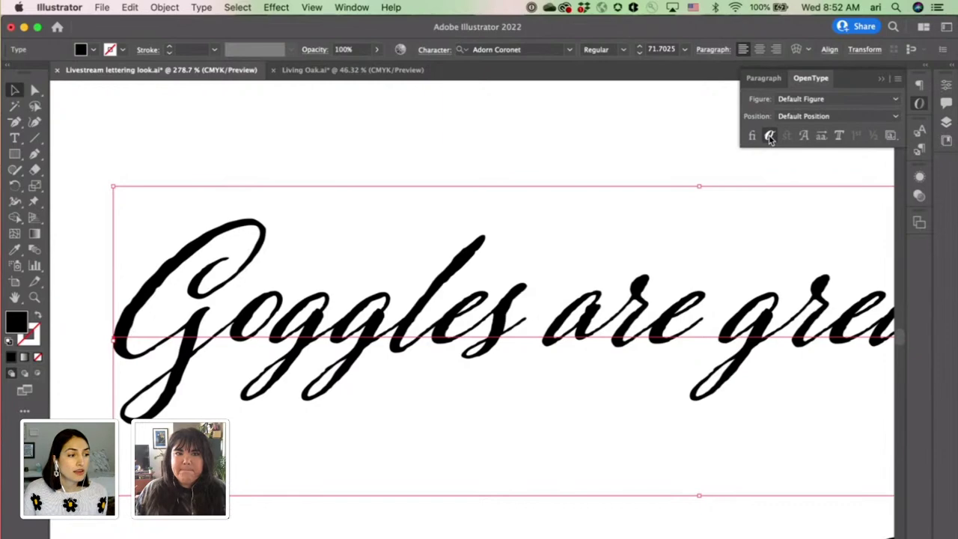
{"action": "left_click", "coordinate": [769, 136]}
{"action": "left_click", "coordinate": [532, 120]}
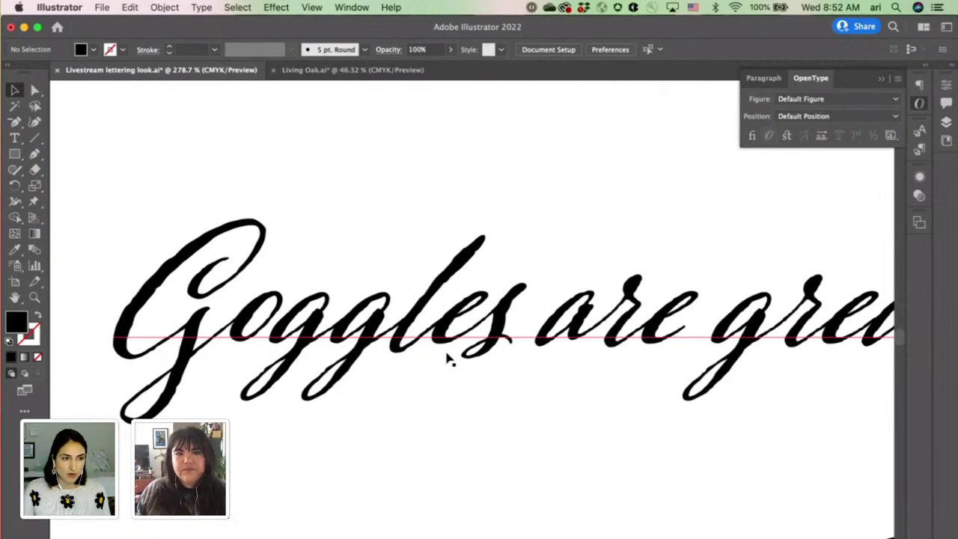
Step: Zoom out and pan across the lettering artboards to review them
{"action": "scroll", "coordinate": [458, 343], "scroll_direction": "down", "scroll_amount": 5}
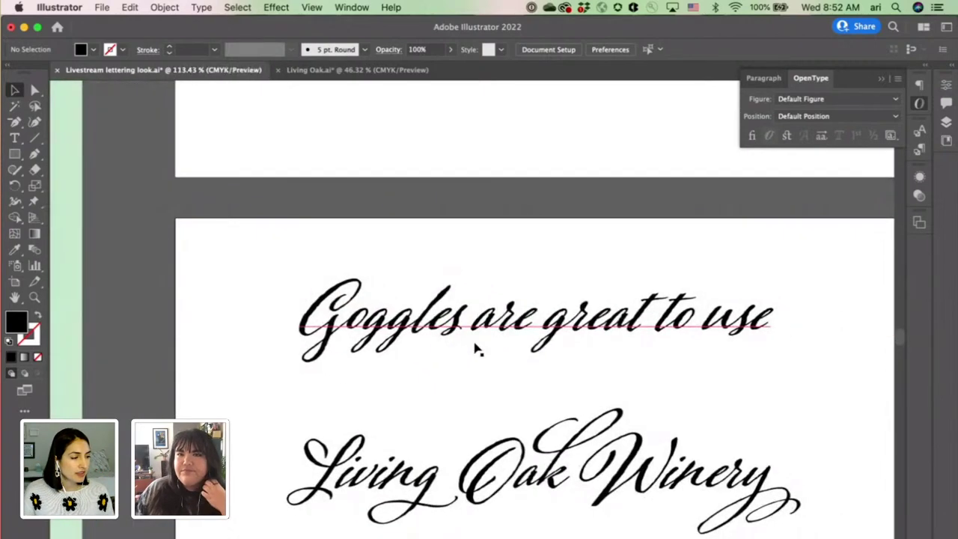
{"action": "scroll", "coordinate": [475, 350], "scroll_direction": "down", "scroll_amount": 6}
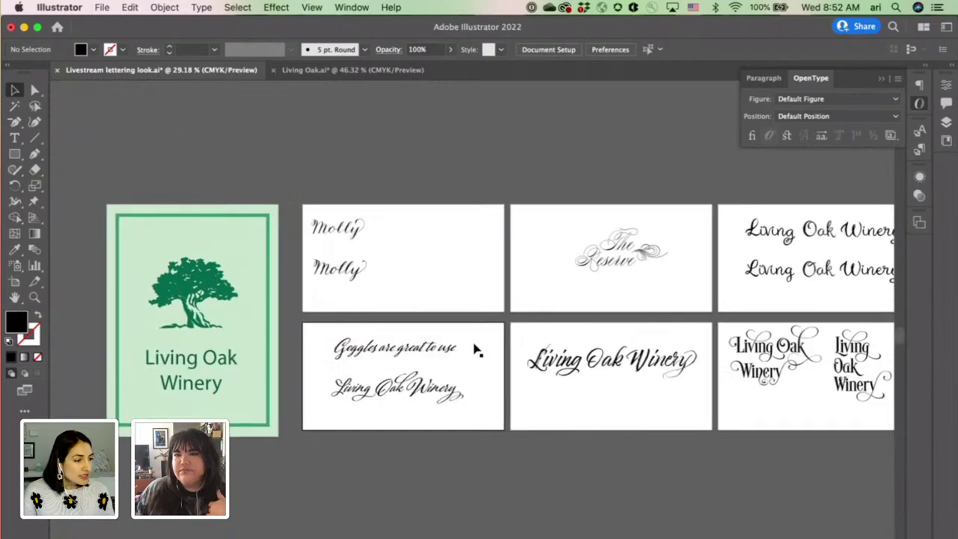
{"action": "scroll", "coordinate": [476, 349], "scroll_direction": "right", "scroll_amount": 3}
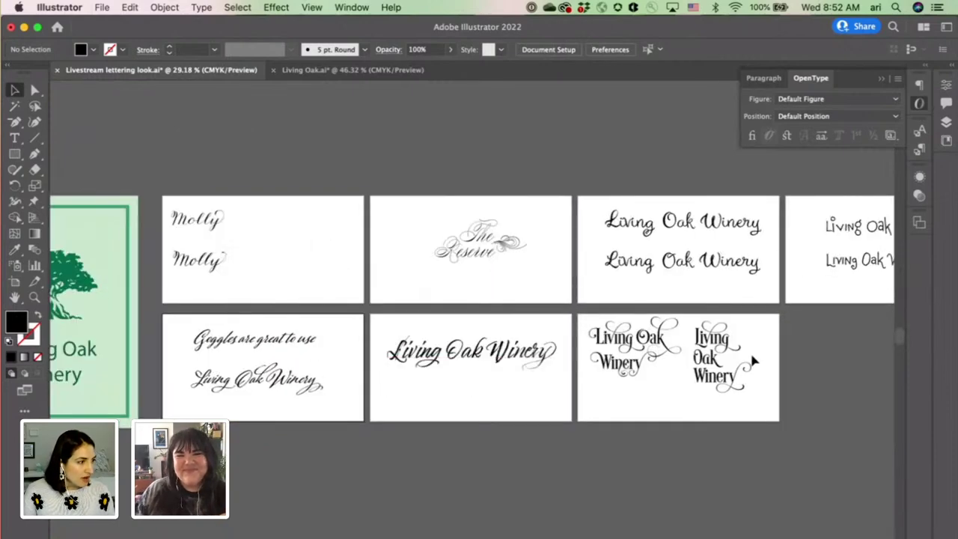
{"action": "left_click_drag", "start_coordinate": [748, 359], "coordinate": [731, 379]}
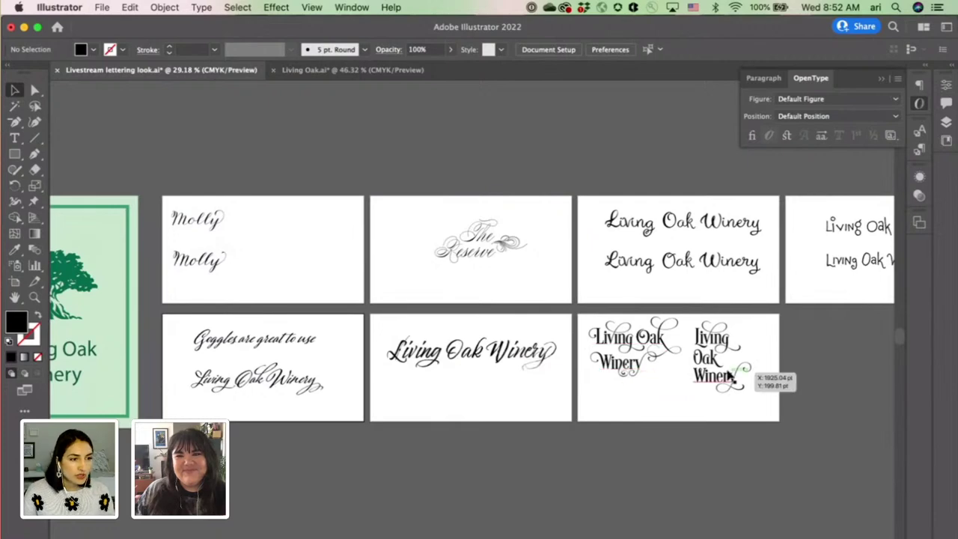
{"action": "scroll", "coordinate": [731, 379], "scroll_direction": "up", "scroll_amount": 5}
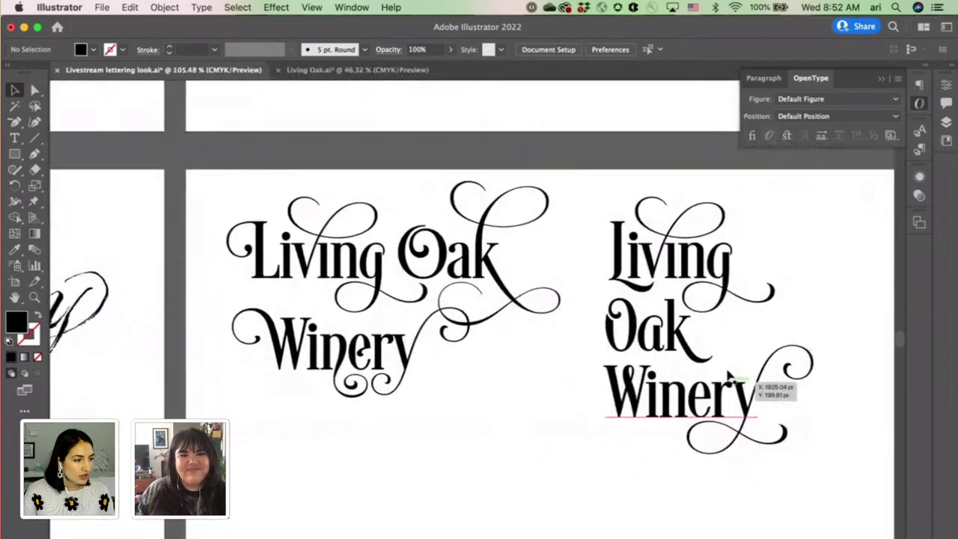
{"action": "scroll", "coordinate": [728, 370], "scroll_direction": "right", "scroll_amount": 4}
{"action": "scroll", "coordinate": [729, 370], "scroll_direction": "up", "scroll_amount": 2}
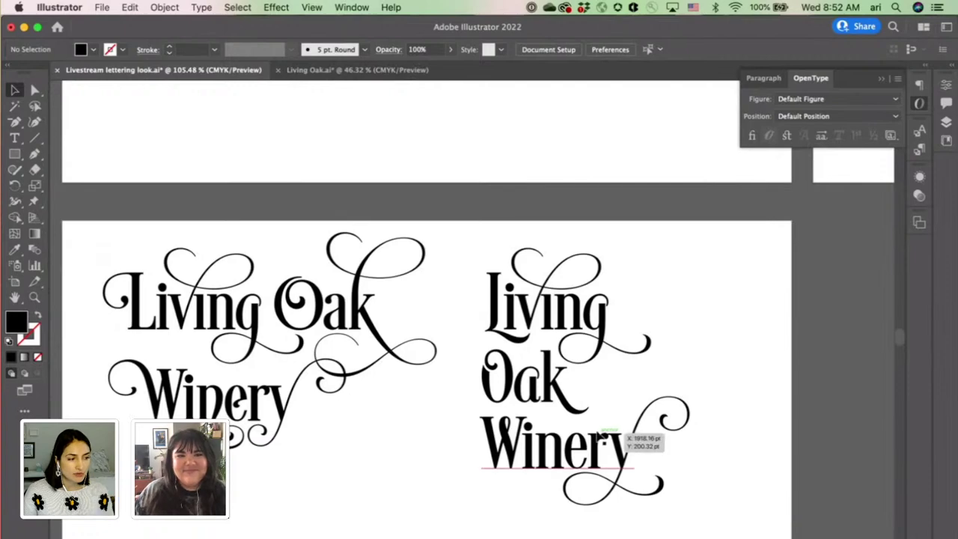
Step: In the Living Oak label, change 'River' in the bottom line to 'Romance'
{"action": "left_click", "coordinate": [346, 70]}
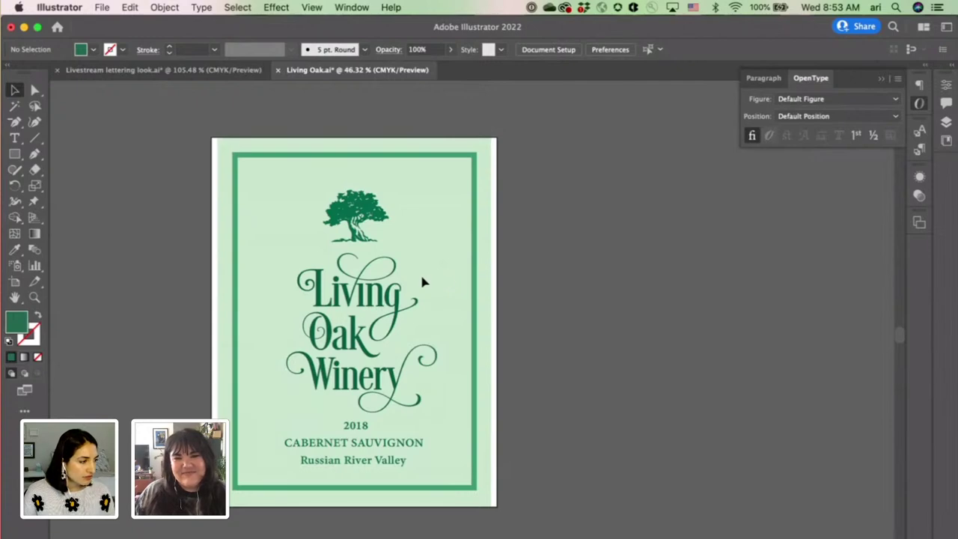
{"action": "scroll", "coordinate": [422, 281], "scroll_direction": "up", "scroll_amount": 4}
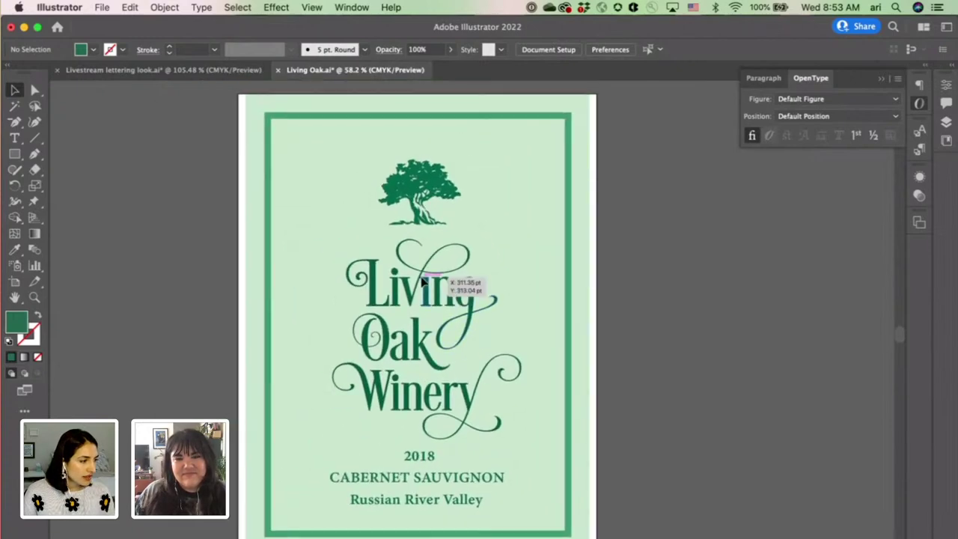
{"action": "scroll", "coordinate": [427, 278], "scroll_direction": "up", "scroll_amount": 2}
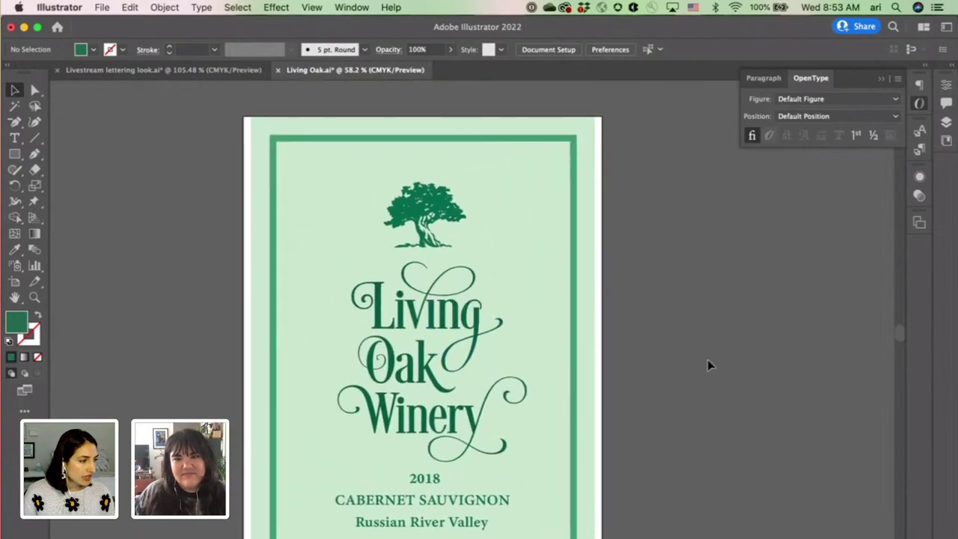
{"action": "double_click", "coordinate": [437, 528]}
{"action": "left_click_drag", "start_coordinate": [418, 522], "coordinate": [446, 522]}
{"action": "type", "text": "omance"}
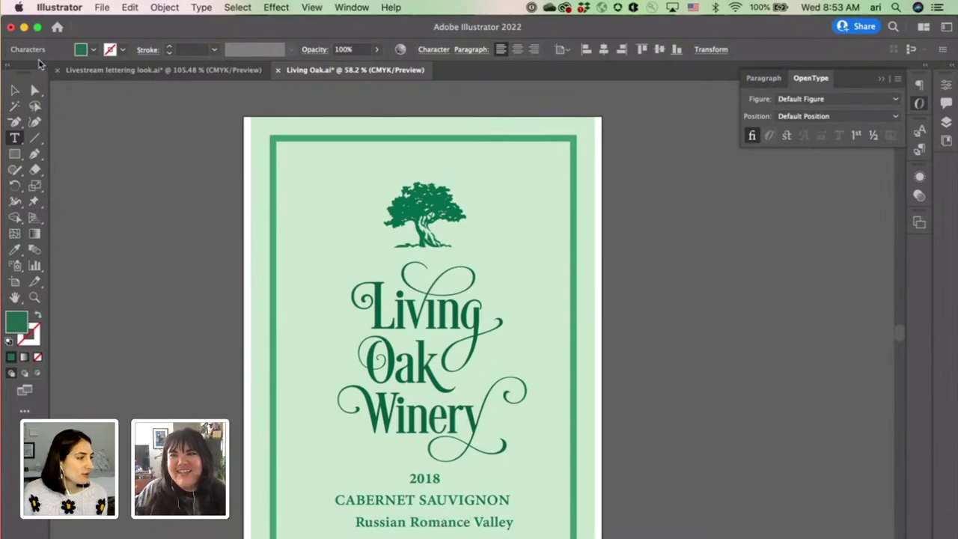
Step: Retype the bottom line's opening words so it reads 'Romance Novel Valley'
{"action": "triple_click", "coordinate": [413, 522]}
{"action": "left_click_drag", "start_coordinate": [471, 522], "coordinate": [351, 522]}
{"action": "type", "text": "F"}
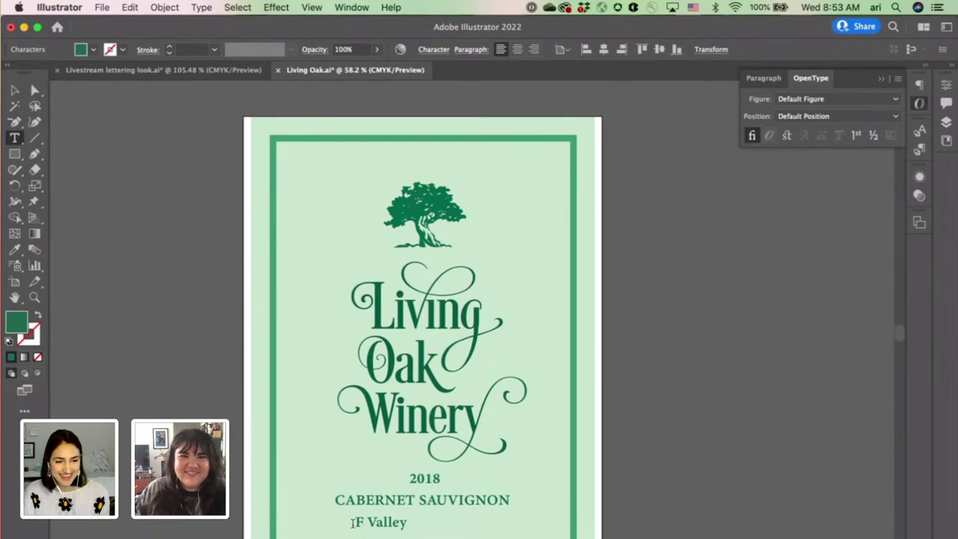
{"action": "key", "text": "BackSpace"}
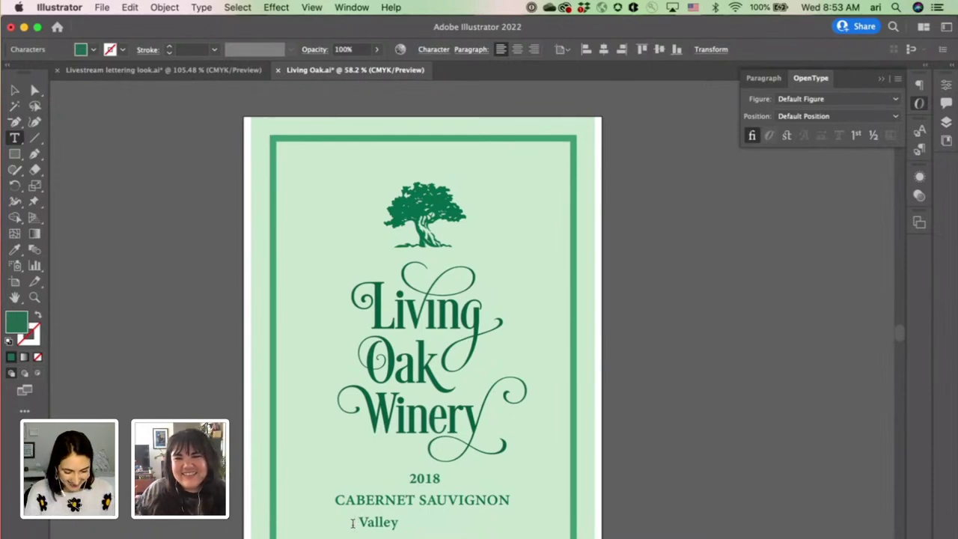
{"action": "type", "text": "Romance Novel"}
Step: Re-centre the 'Romance Novel Valley' line, then select the black swash lettering in the lettering document
{"action": "left_click", "coordinate": [14, 89]}
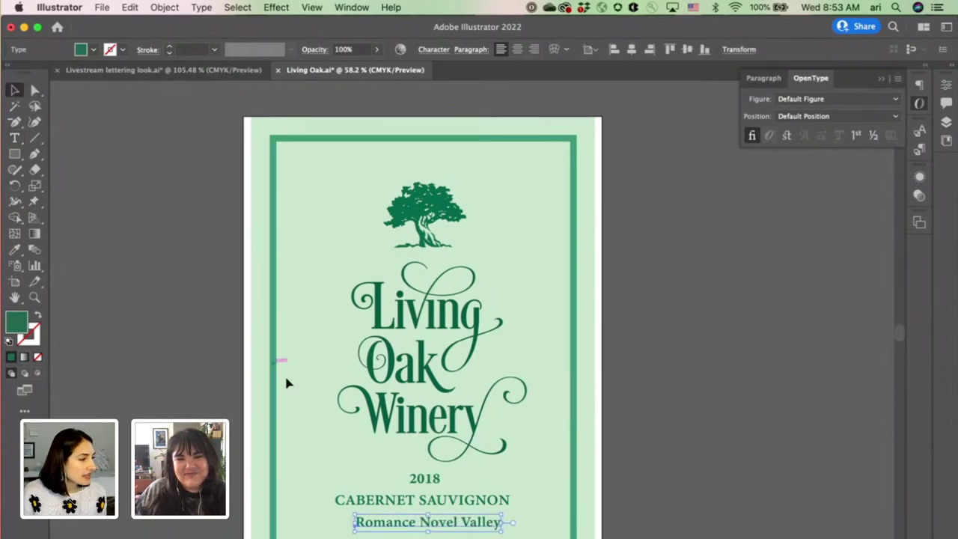
{"action": "left_click_drag", "start_coordinate": [428, 517], "coordinate": [421, 517]}
{"action": "left_click", "coordinate": [170, 72]}
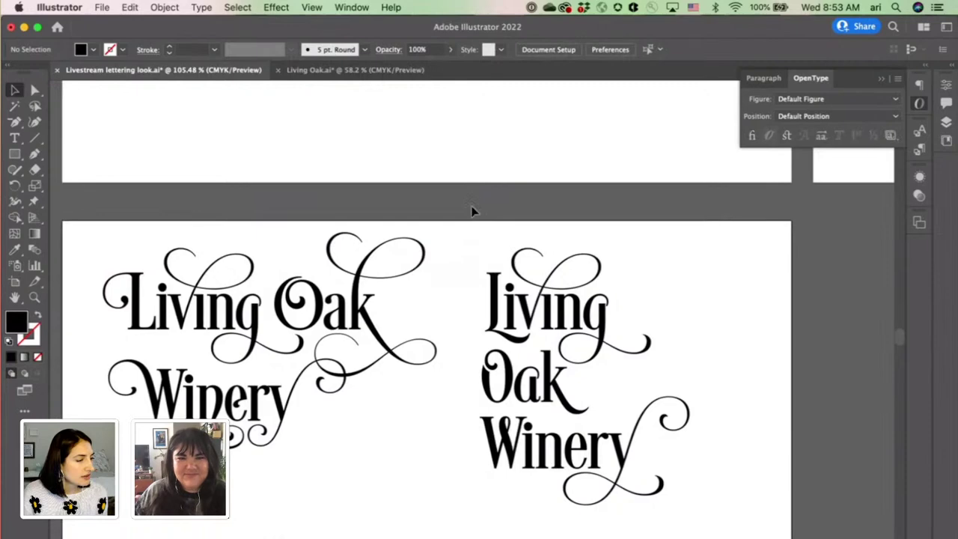
{"action": "left_click_drag", "start_coordinate": [474, 212], "coordinate": [724, 532]}
Step: Paste the black swash lettering onto the pasteboard beside the green label and enlarge it
{"action": "left_click", "coordinate": [724, 532]}
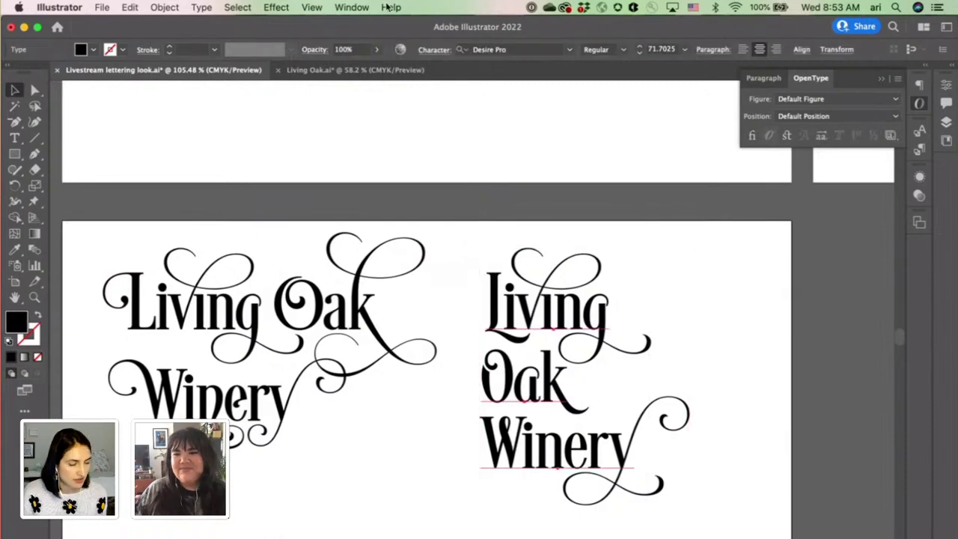
{"action": "left_click", "coordinate": [360, 69]}
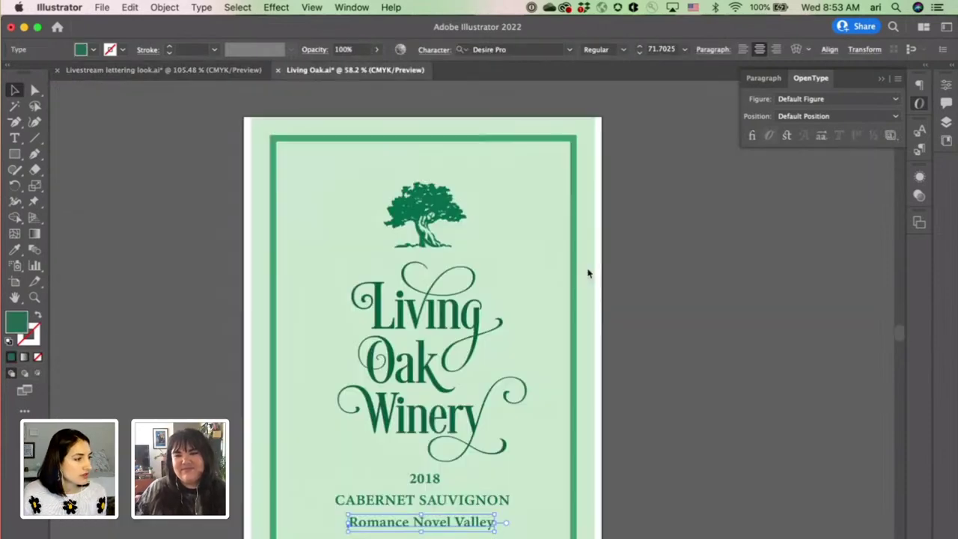
{"action": "left_click", "coordinate": [678, 279]}
{"action": "key", "text": "cmd+v"}
{"action": "left_click_drag", "start_coordinate": [528, 290], "coordinate": [757, 310]}
{"action": "left_click_drag", "start_coordinate": [757, 433], "coordinate": [836, 537]}
{"action": "left_click", "coordinate": [658, 215]}
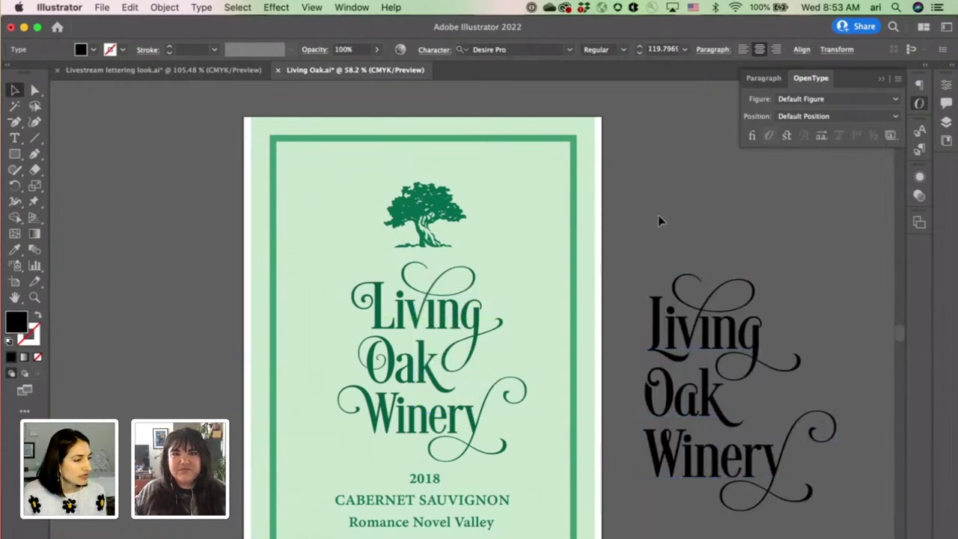
Step: Select the green Living Oak Winery lockup and compare it with the black copy
{"action": "scroll", "coordinate": [658, 215], "scroll_direction": "right", "scroll_amount": 3}
{"action": "scroll", "coordinate": [655, 220], "scroll_direction": "up", "scroll_amount": 1}
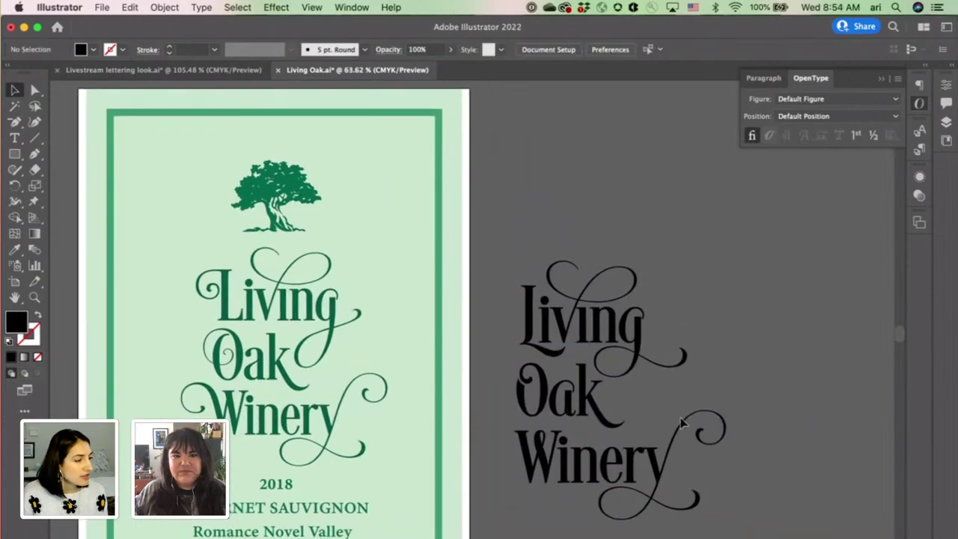
{"action": "scroll", "coordinate": [678, 419], "scroll_direction": "down", "scroll_amount": 2}
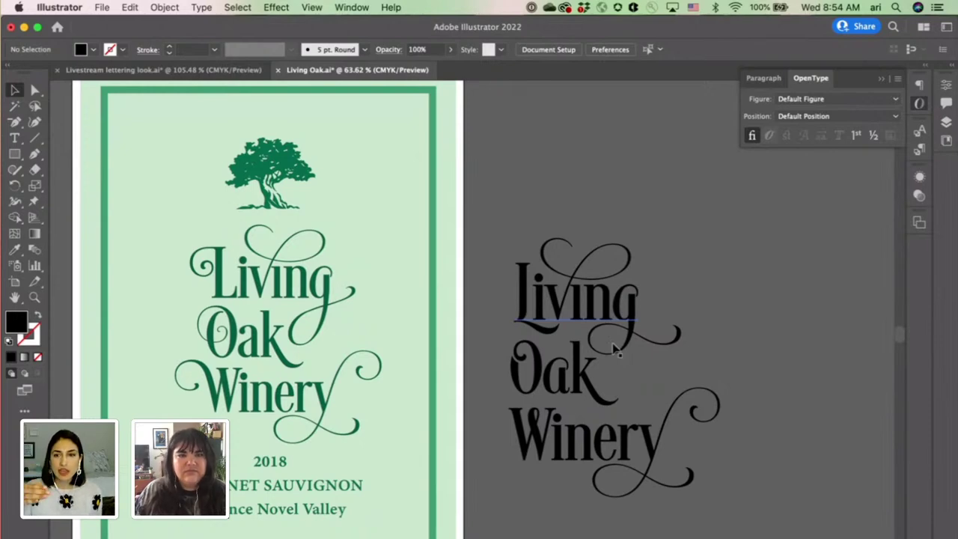
{"action": "left_click", "coordinate": [292, 274]}
{"action": "scroll", "coordinate": [292, 274], "scroll_direction": "up", "scroll_amount": 5}
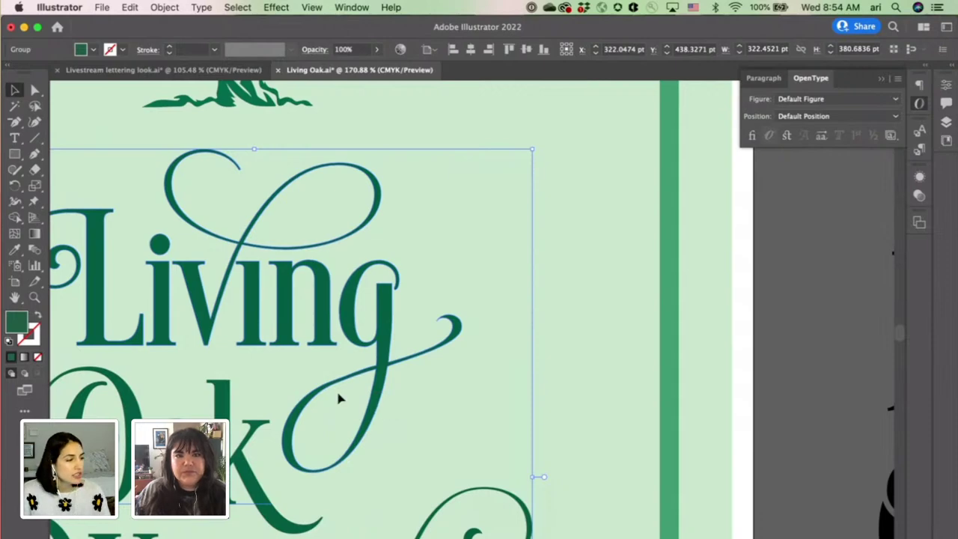
{"action": "scroll", "coordinate": [336, 389], "scroll_direction": "down", "scroll_amount": 5}
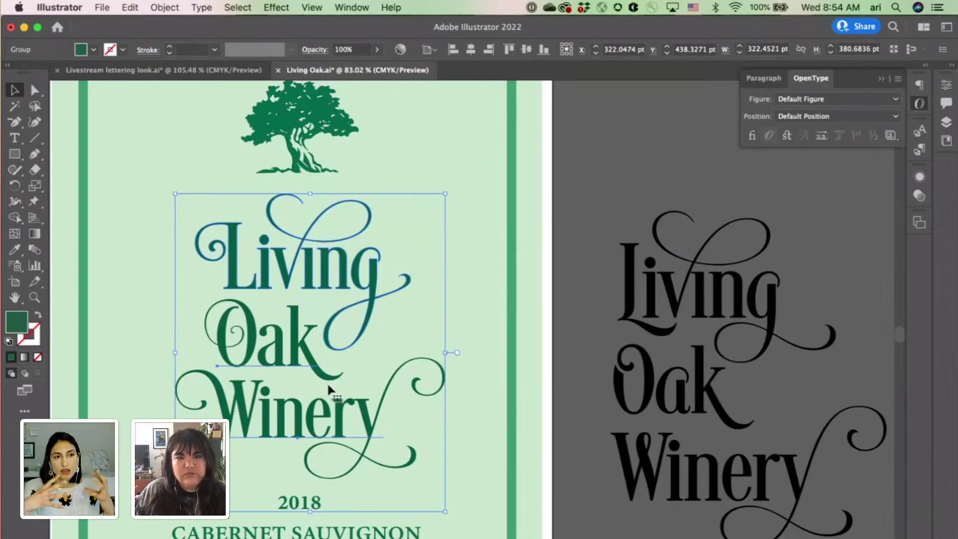
{"action": "left_click", "coordinate": [591, 216]}
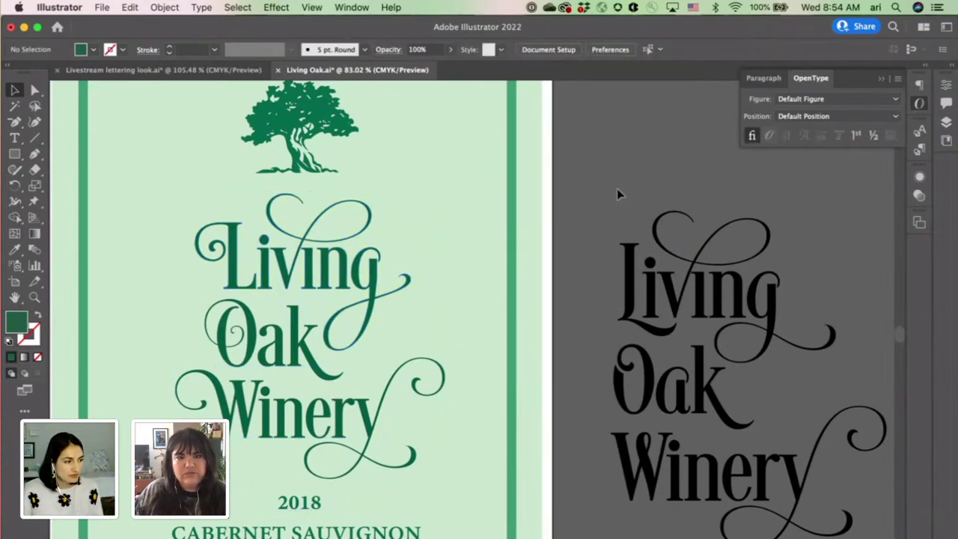
{"action": "scroll", "coordinate": [617, 194], "scroll_direction": "down", "scroll_amount": 6}
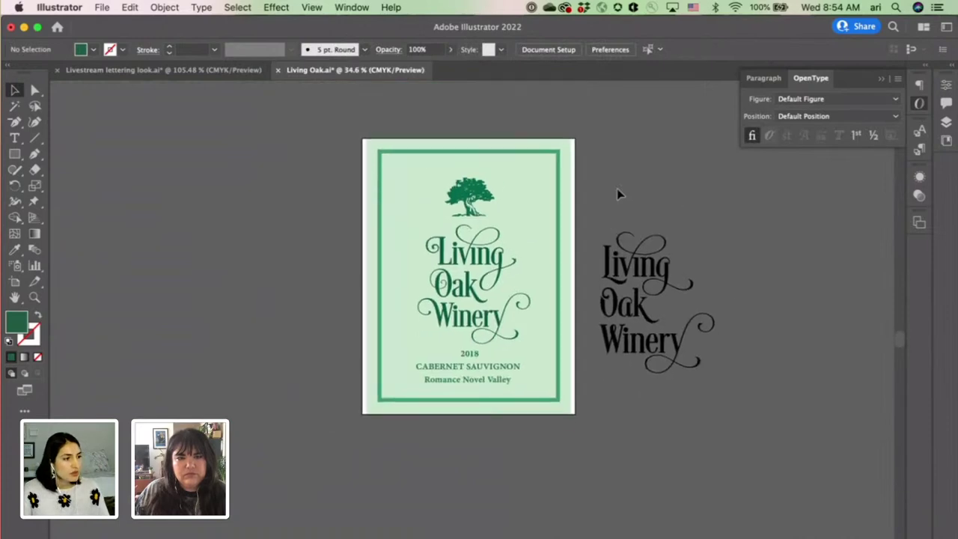
Step: Switch to the plain-font label by hiding Layer 1 and showing Layer 2
{"action": "scroll", "coordinate": [617, 194], "scroll_direction": "up", "scroll_amount": 3}
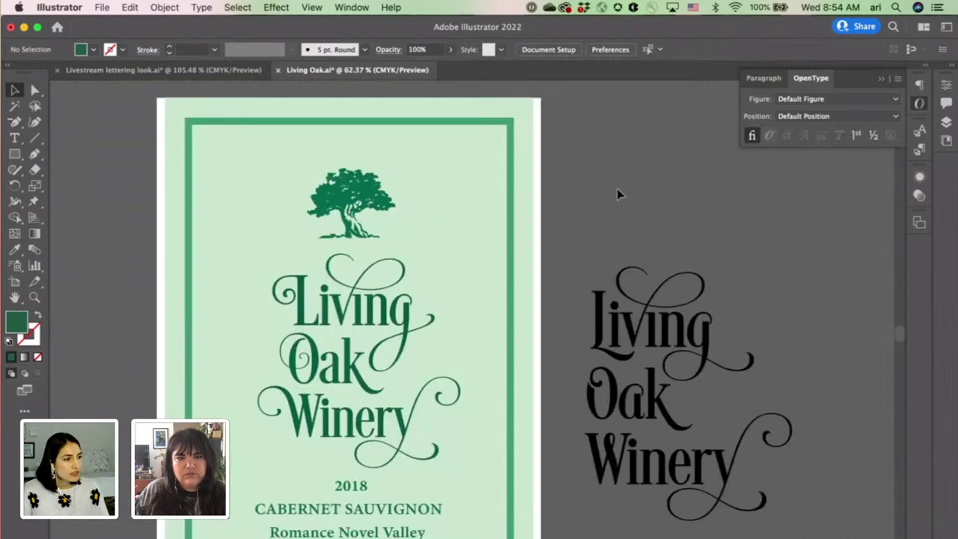
{"action": "left_click", "coordinate": [947, 121]}
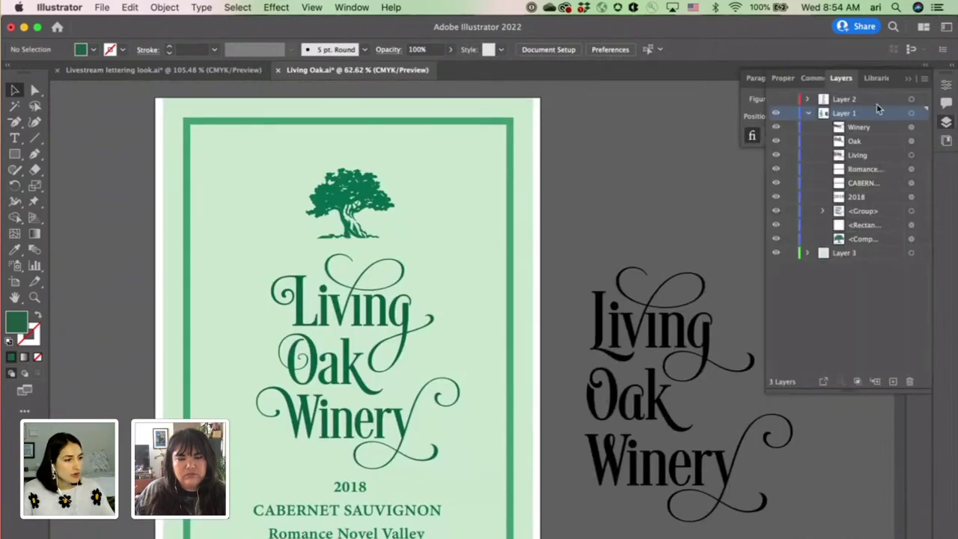
{"action": "left_click", "coordinate": [776, 113]}
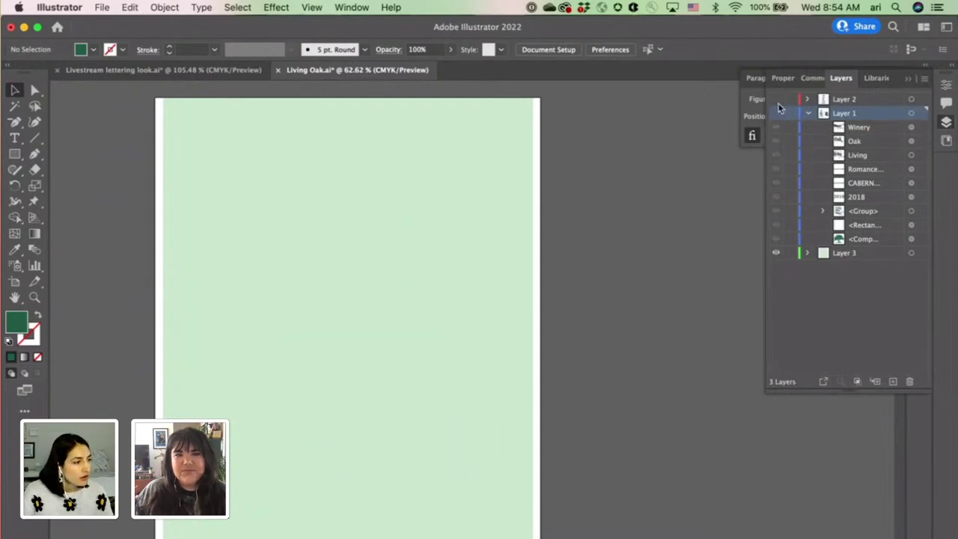
{"action": "left_click", "coordinate": [776, 99]}
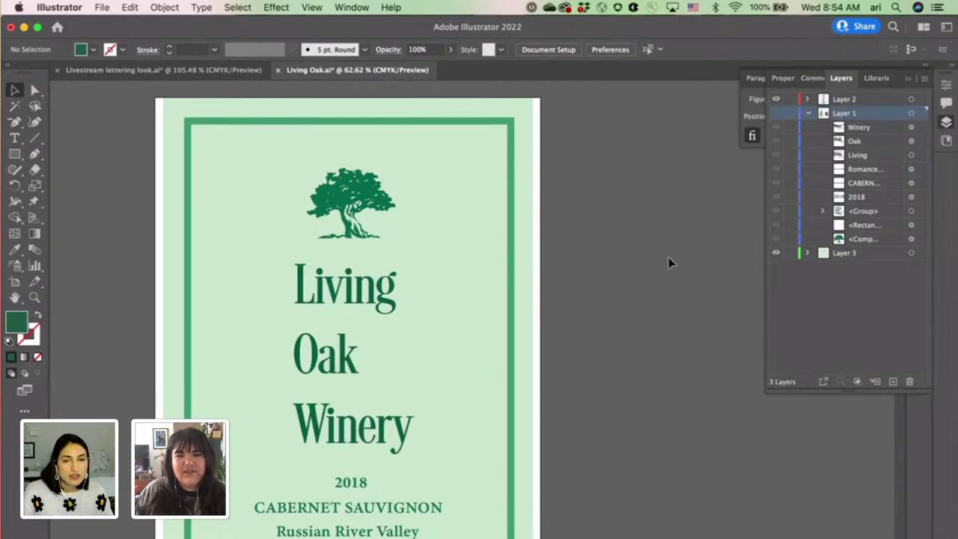
Step: Alternate between the two versions, ending with swash Layer 1 visible and plain Layer 2 hidden
{"action": "scroll", "coordinate": [670, 262], "scroll_direction": "down", "scroll_amount": 1}
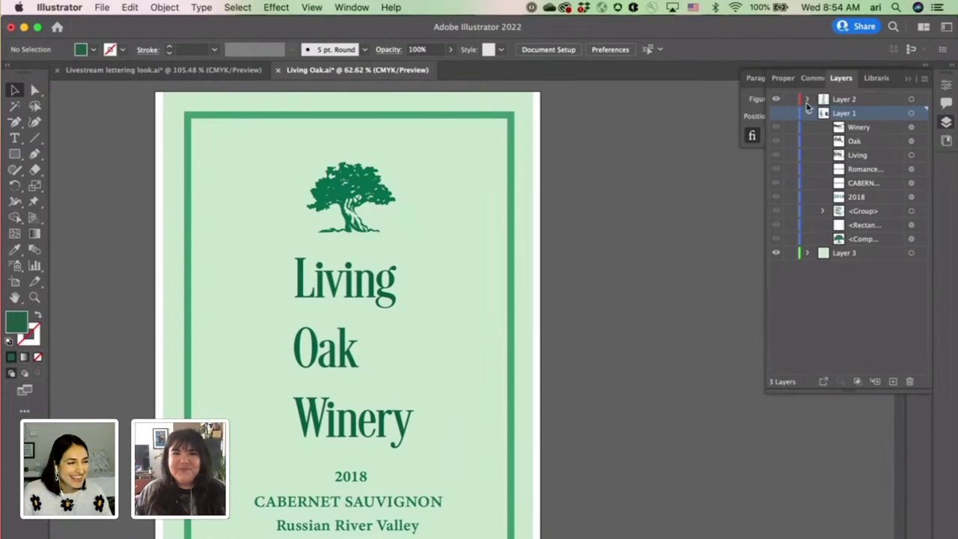
{"action": "left_click", "coordinate": [775, 99]}
{"action": "left_click", "coordinate": [776, 113]}
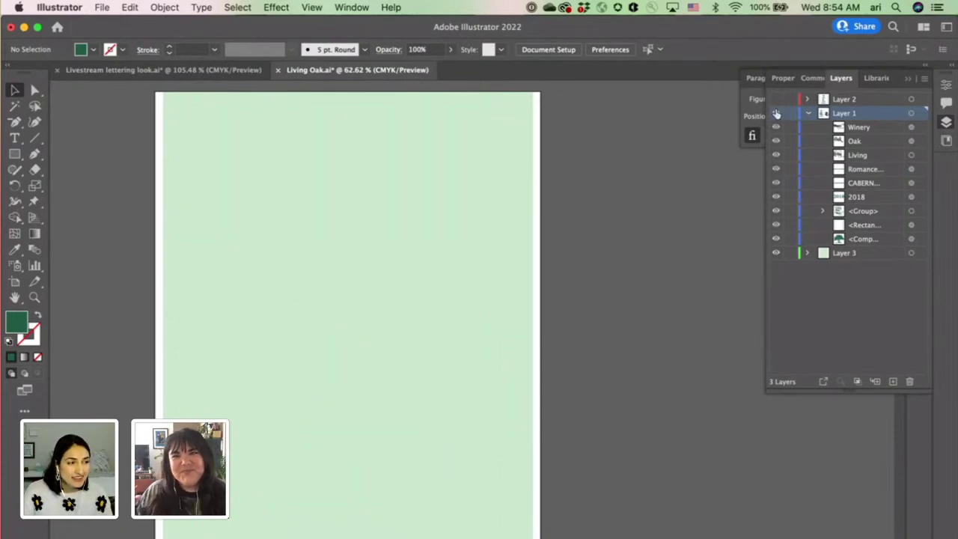
{"action": "left_click", "coordinate": [776, 113]}
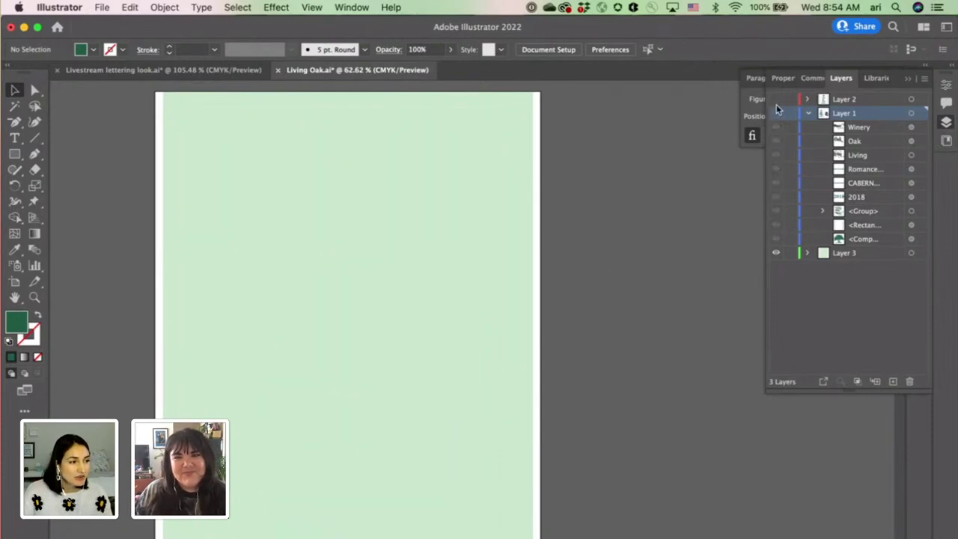
{"action": "left_click", "coordinate": [777, 99]}
{"action": "left_click", "coordinate": [776, 113]}
{"action": "left_click", "coordinate": [776, 99]}
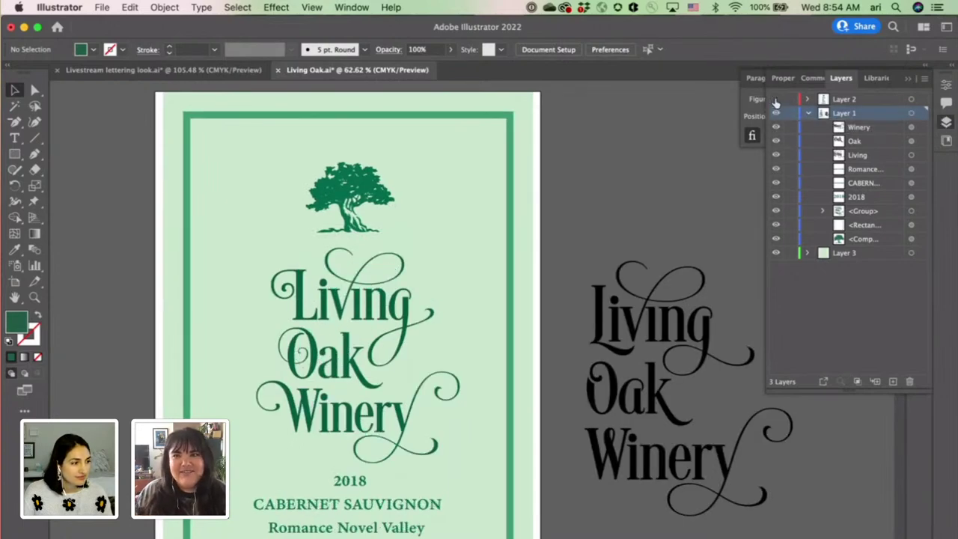